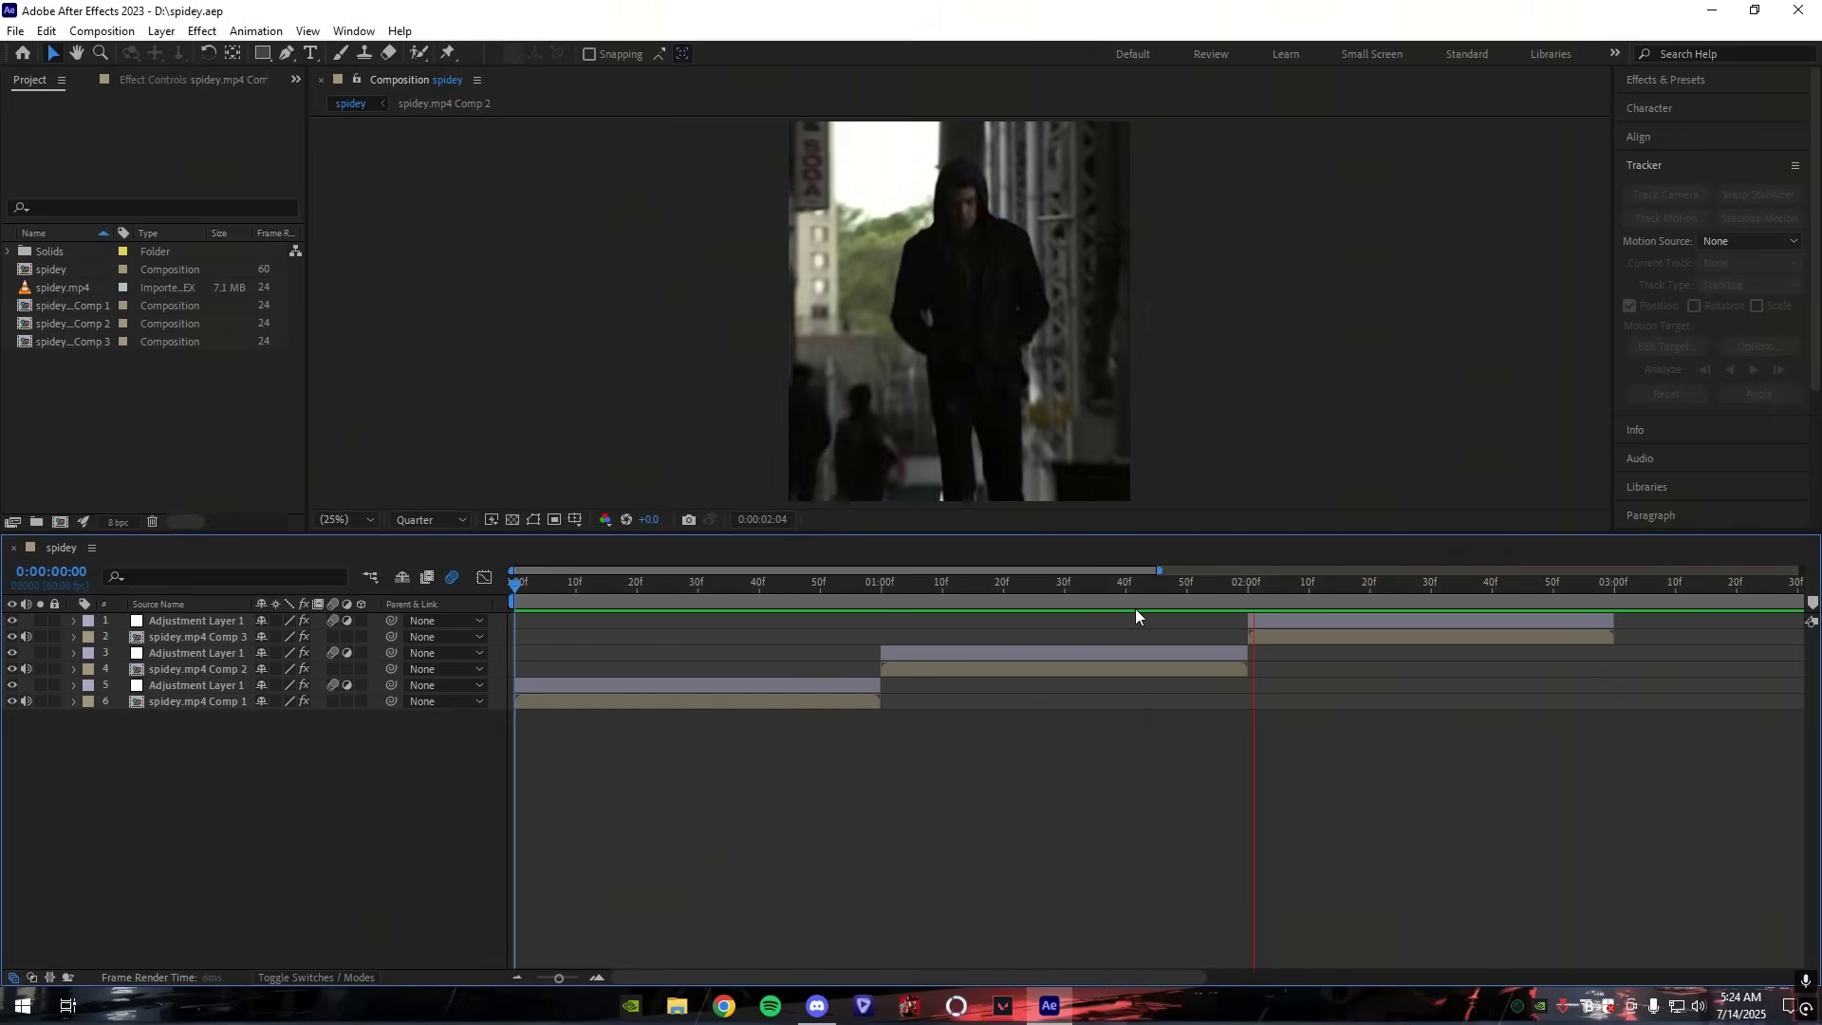
Step: Import the 60FPS blue matrix rain video and place it as the top layer, starting at 0:00:03:00
{"action": "key", "text": "space"}
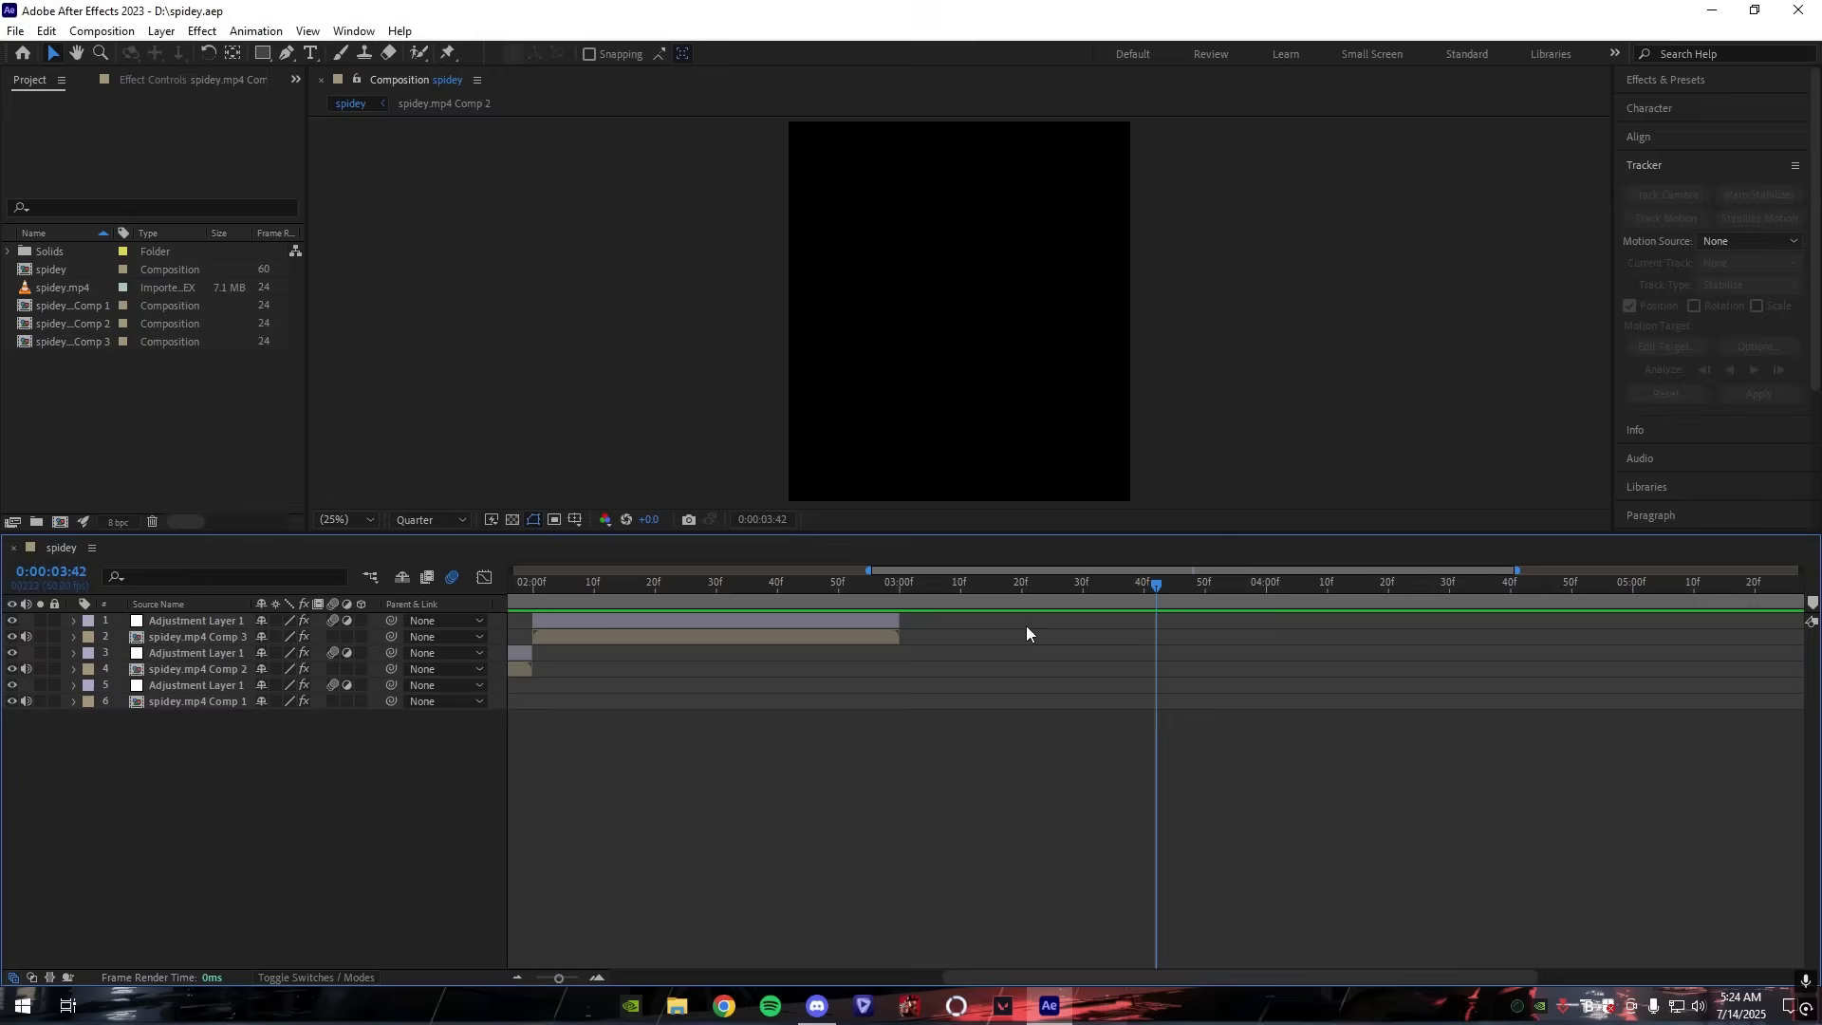
{"action": "double_click", "coordinate": [208, 466]}
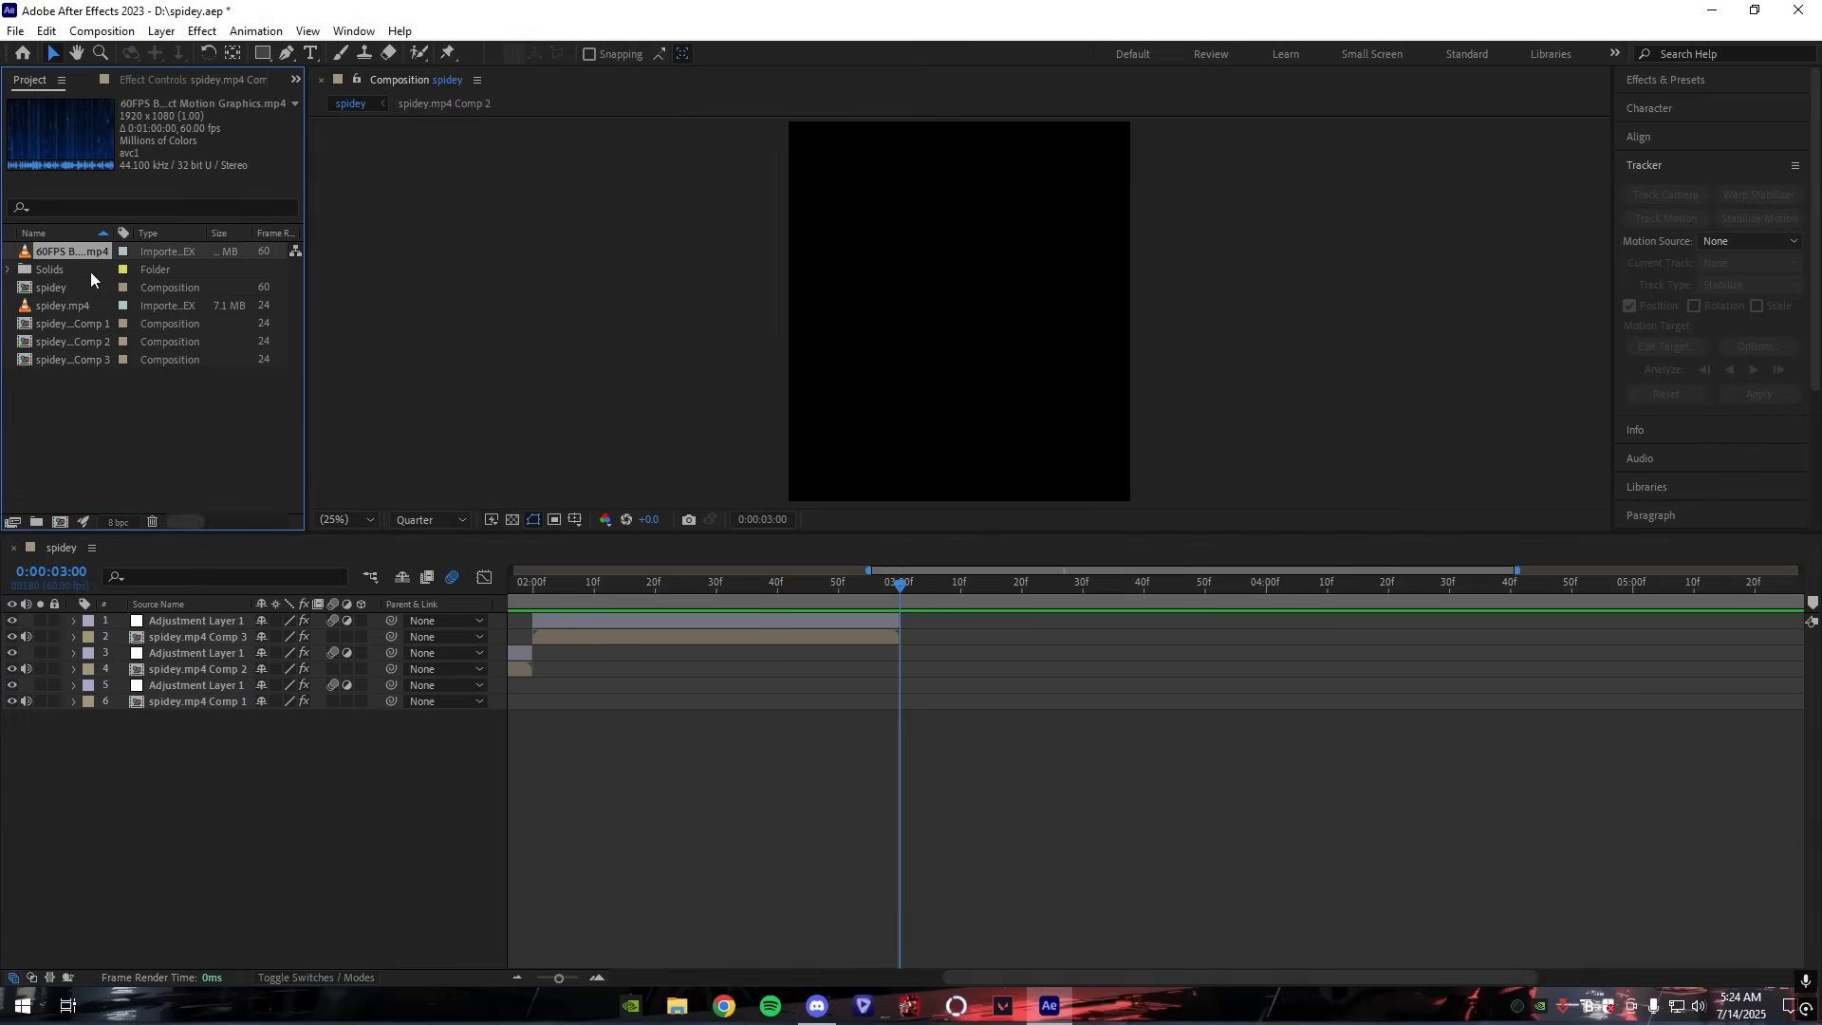
{"action": "left_click_drag", "start_coordinate": [73, 253], "coordinate": [964, 631]}
{"action": "left_click_drag", "start_coordinate": [229, 639], "coordinate": [251, 625]}
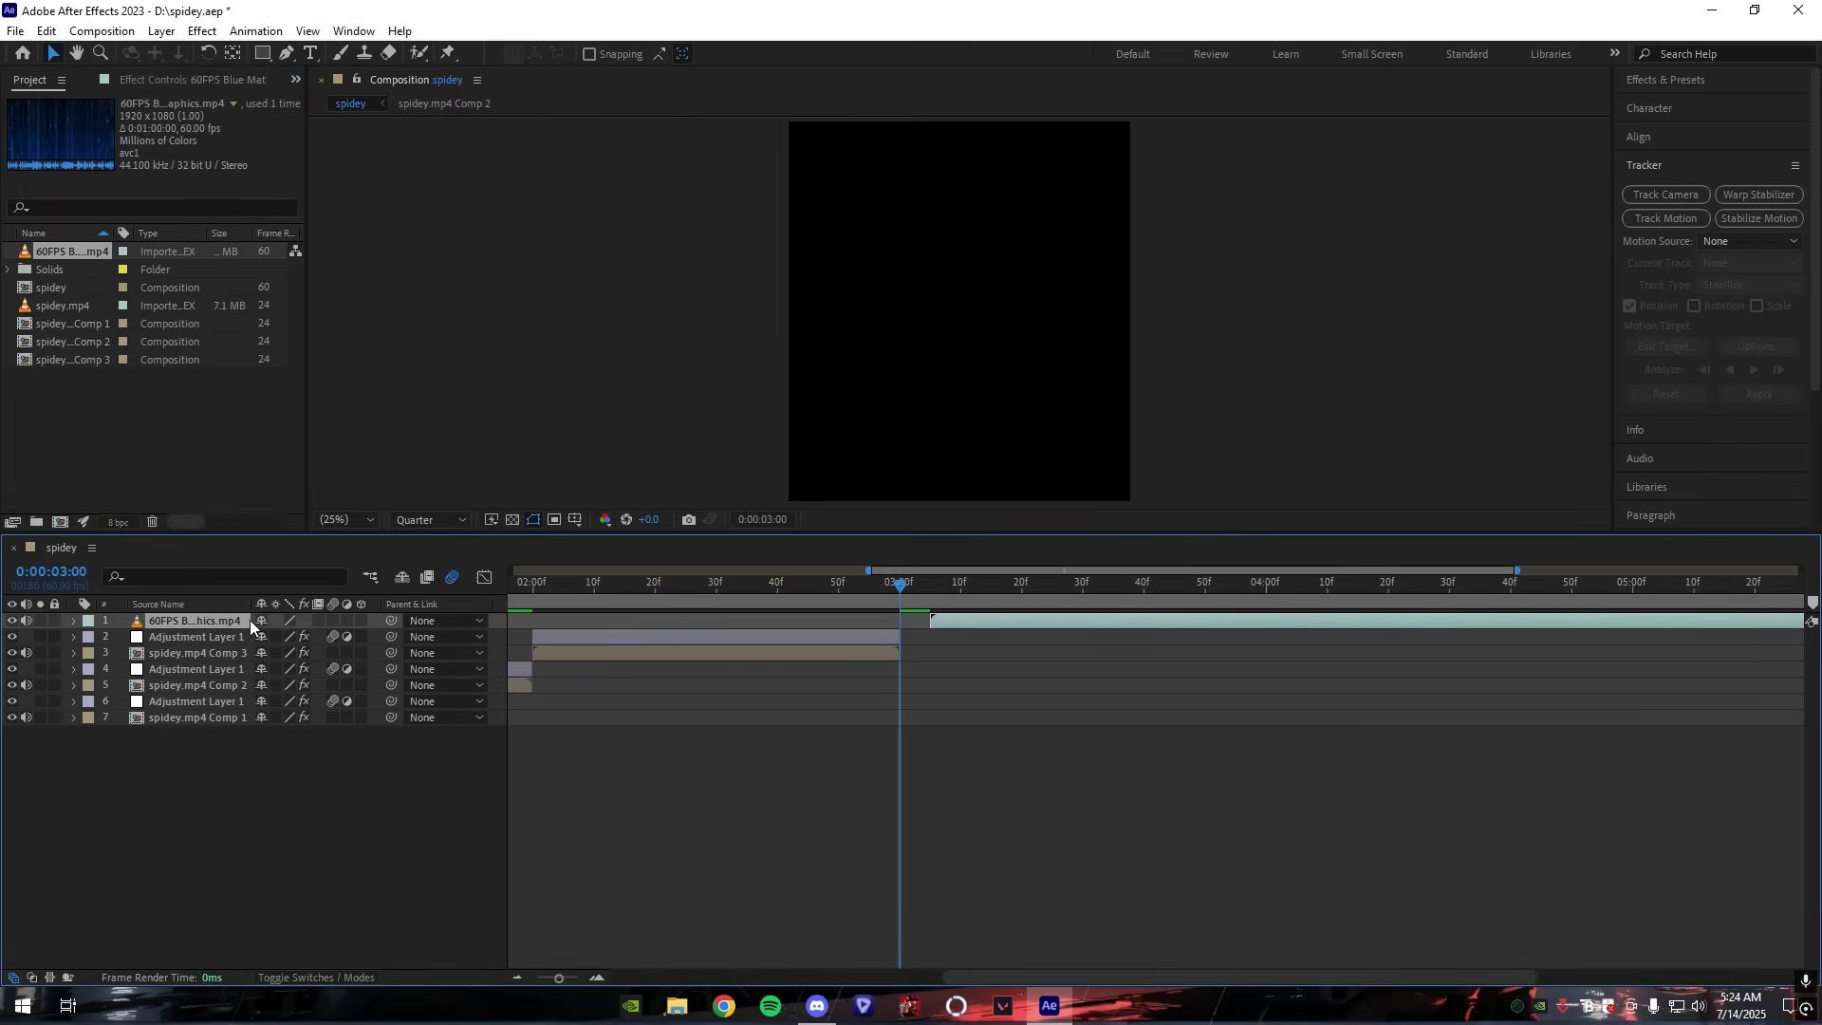
{"action": "key", "text": "bracketleft"}
Step: Fit the blue rain background video to the composition height and return the playhead to 0:00:03:00
{"action": "right_click", "coordinate": [962, 619]}
{"action": "mouse_move", "coordinate": [1063, 140]}
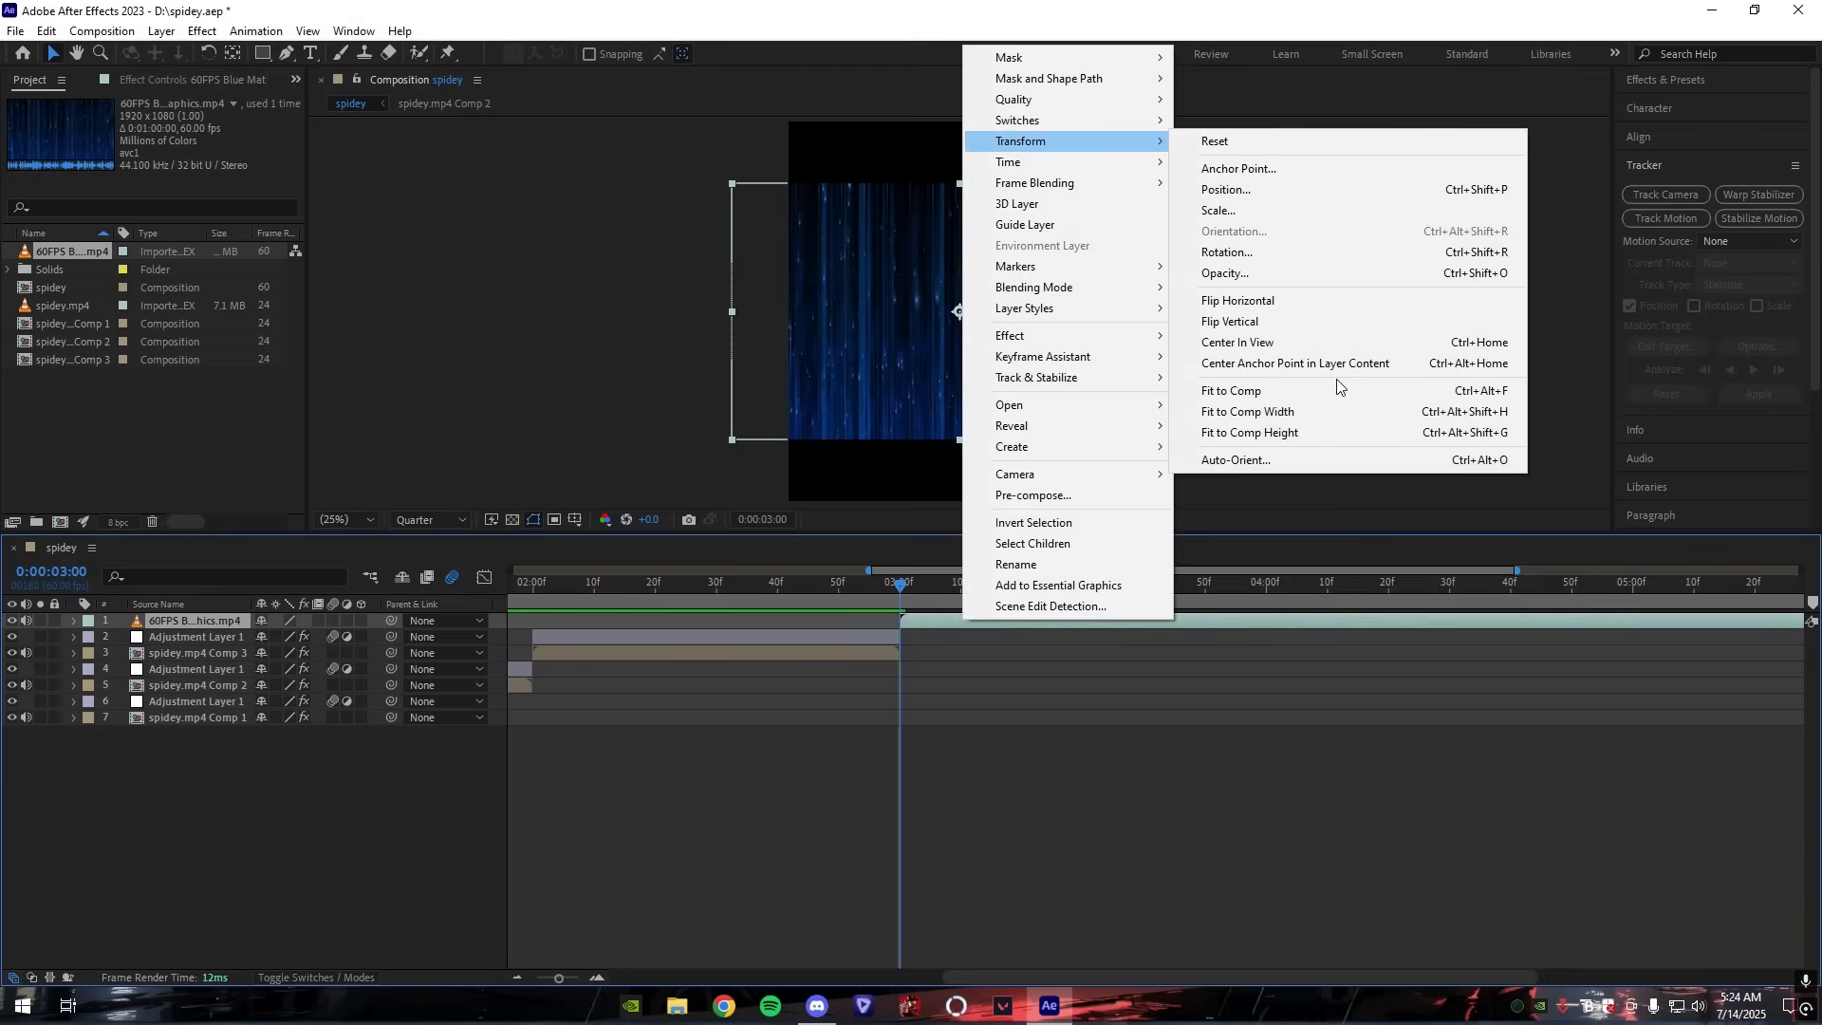
{"action": "left_click", "coordinate": [1313, 433]}
{"action": "key", "text": "End"}
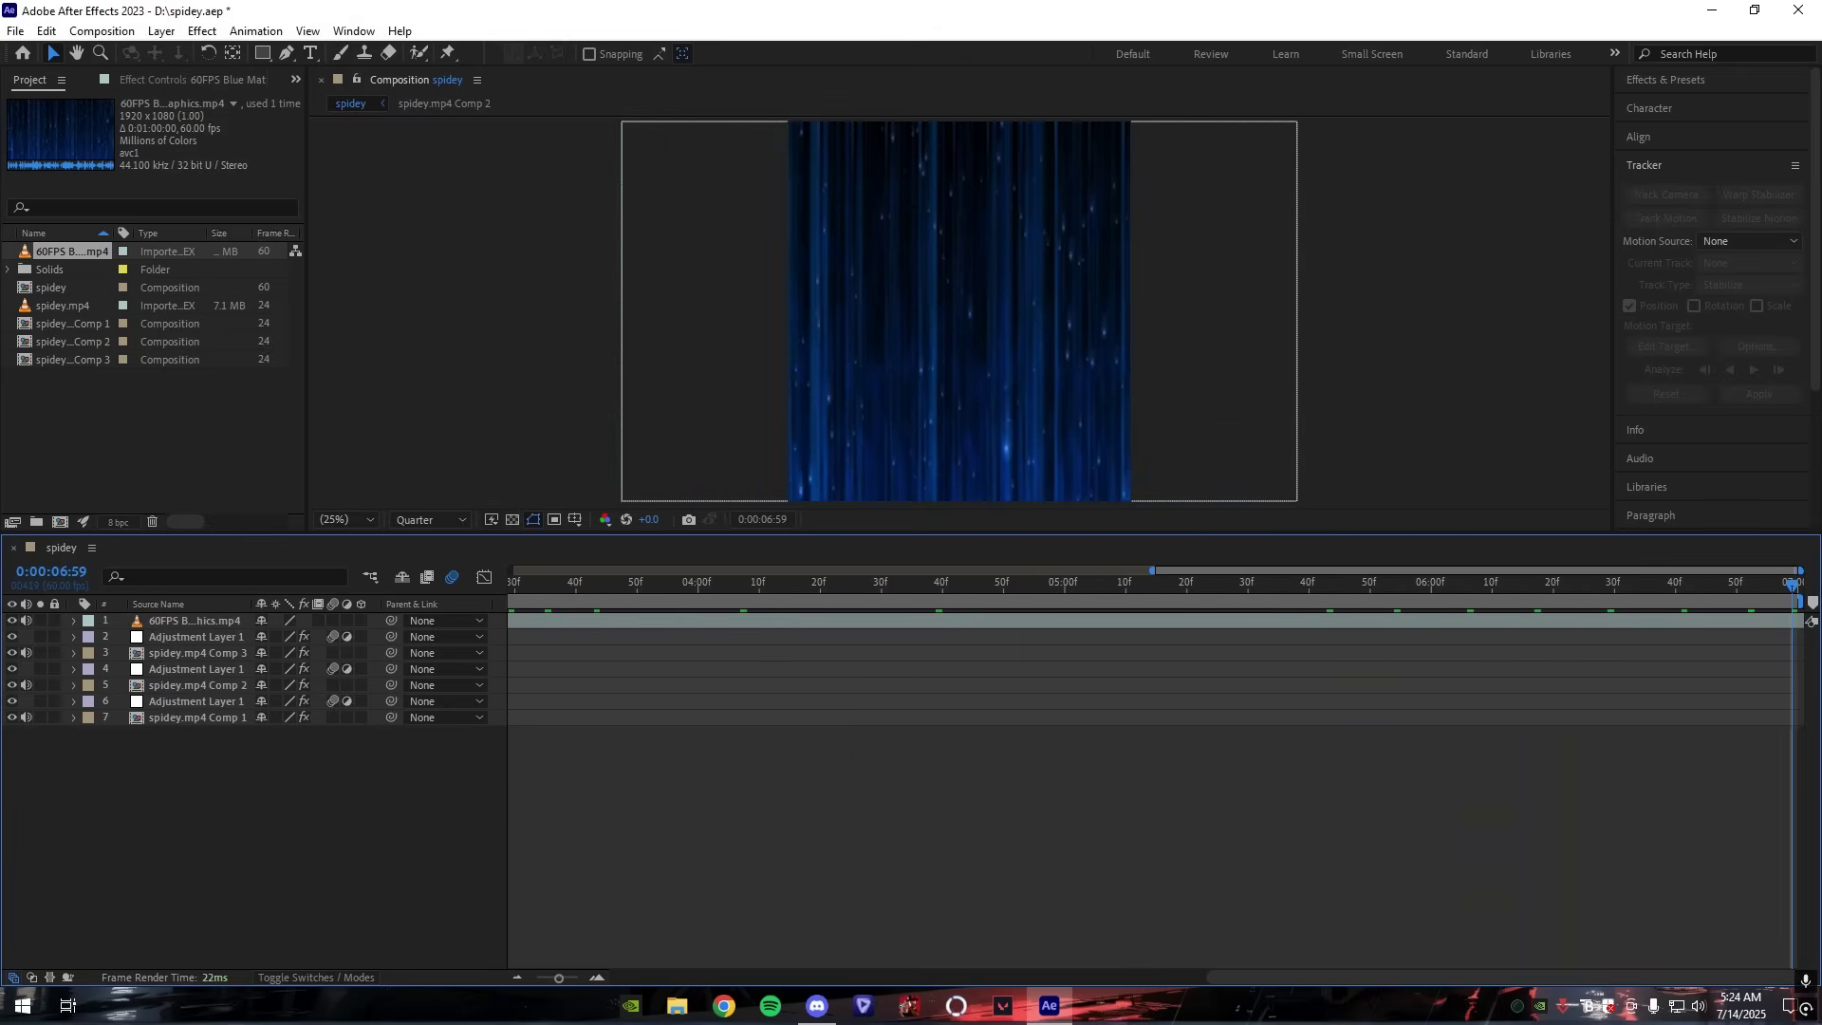
{"action": "left_click_drag", "start_coordinate": [1792, 589], "coordinate": [715, 594]}
{"action": "left_click", "coordinate": [218, 427]}
{"action": "left_click", "coordinate": [732, 624]}
{"action": "left_click", "coordinate": [826, 710]}
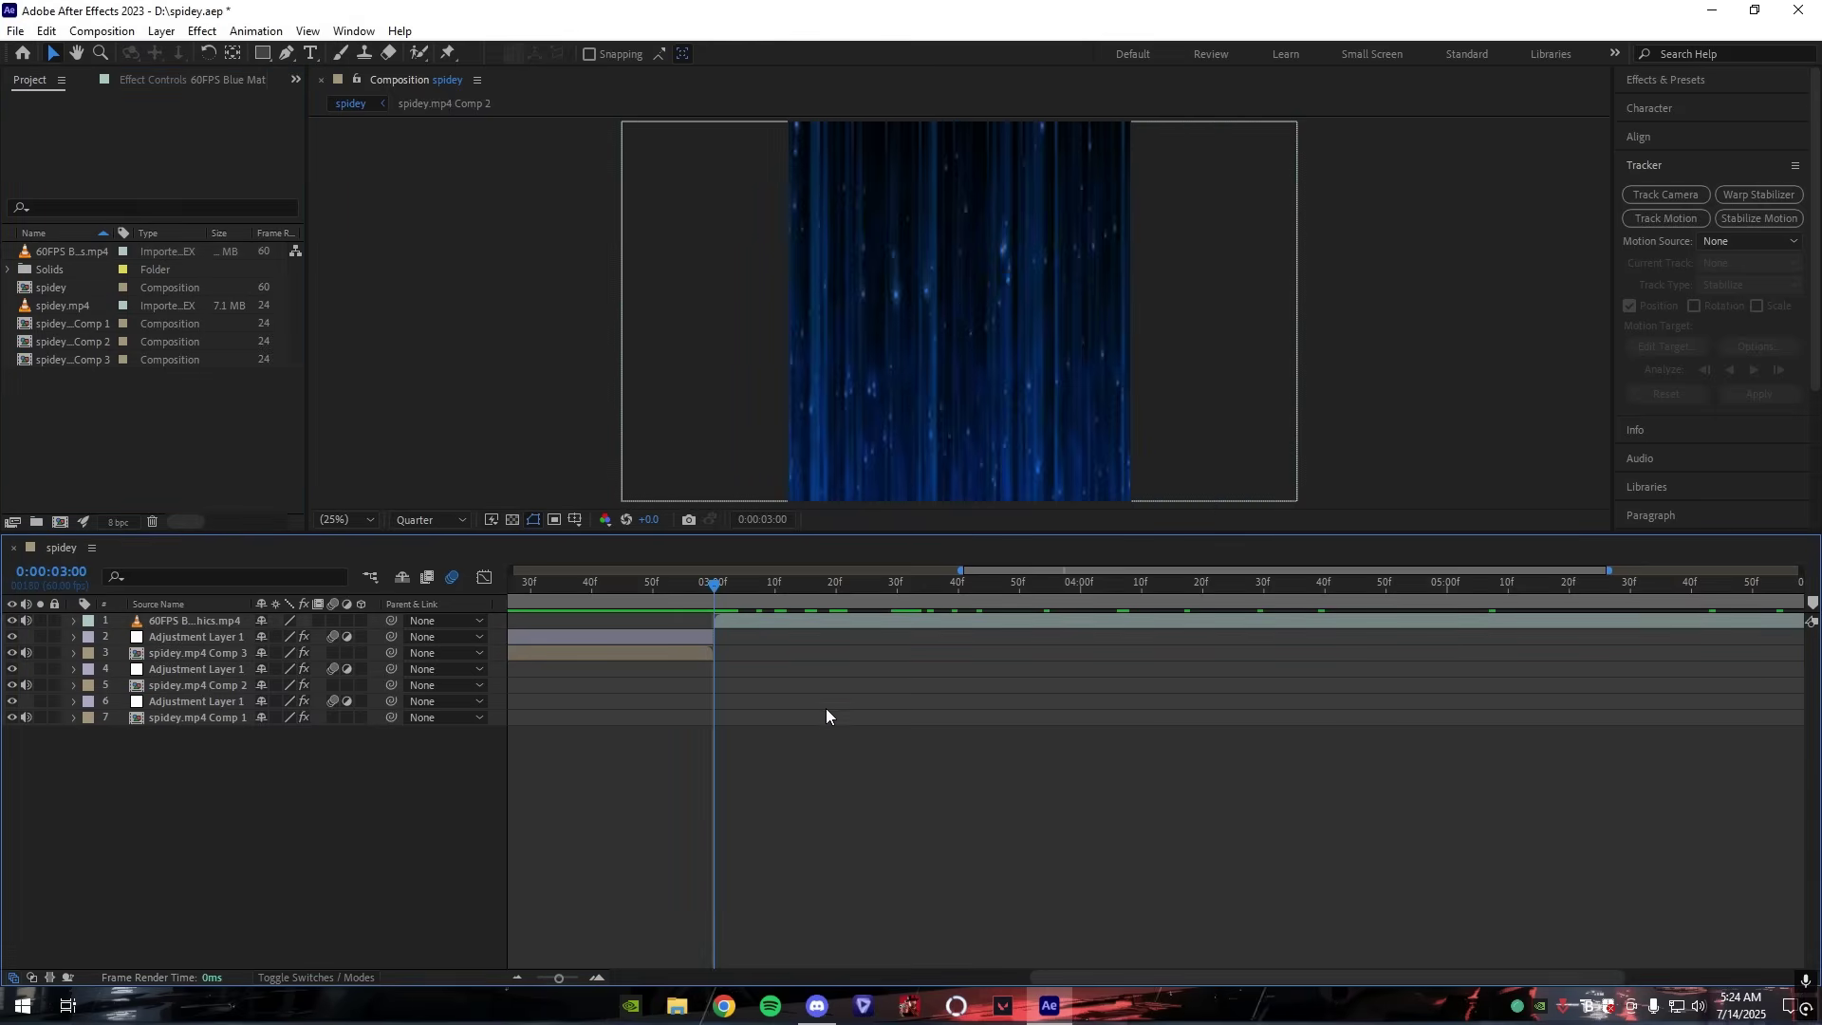
Step: Import Adobe Express - file (1).png and place it above the background video, starting at 0:00:03:00
{"action": "double_click", "coordinate": [163, 418]}
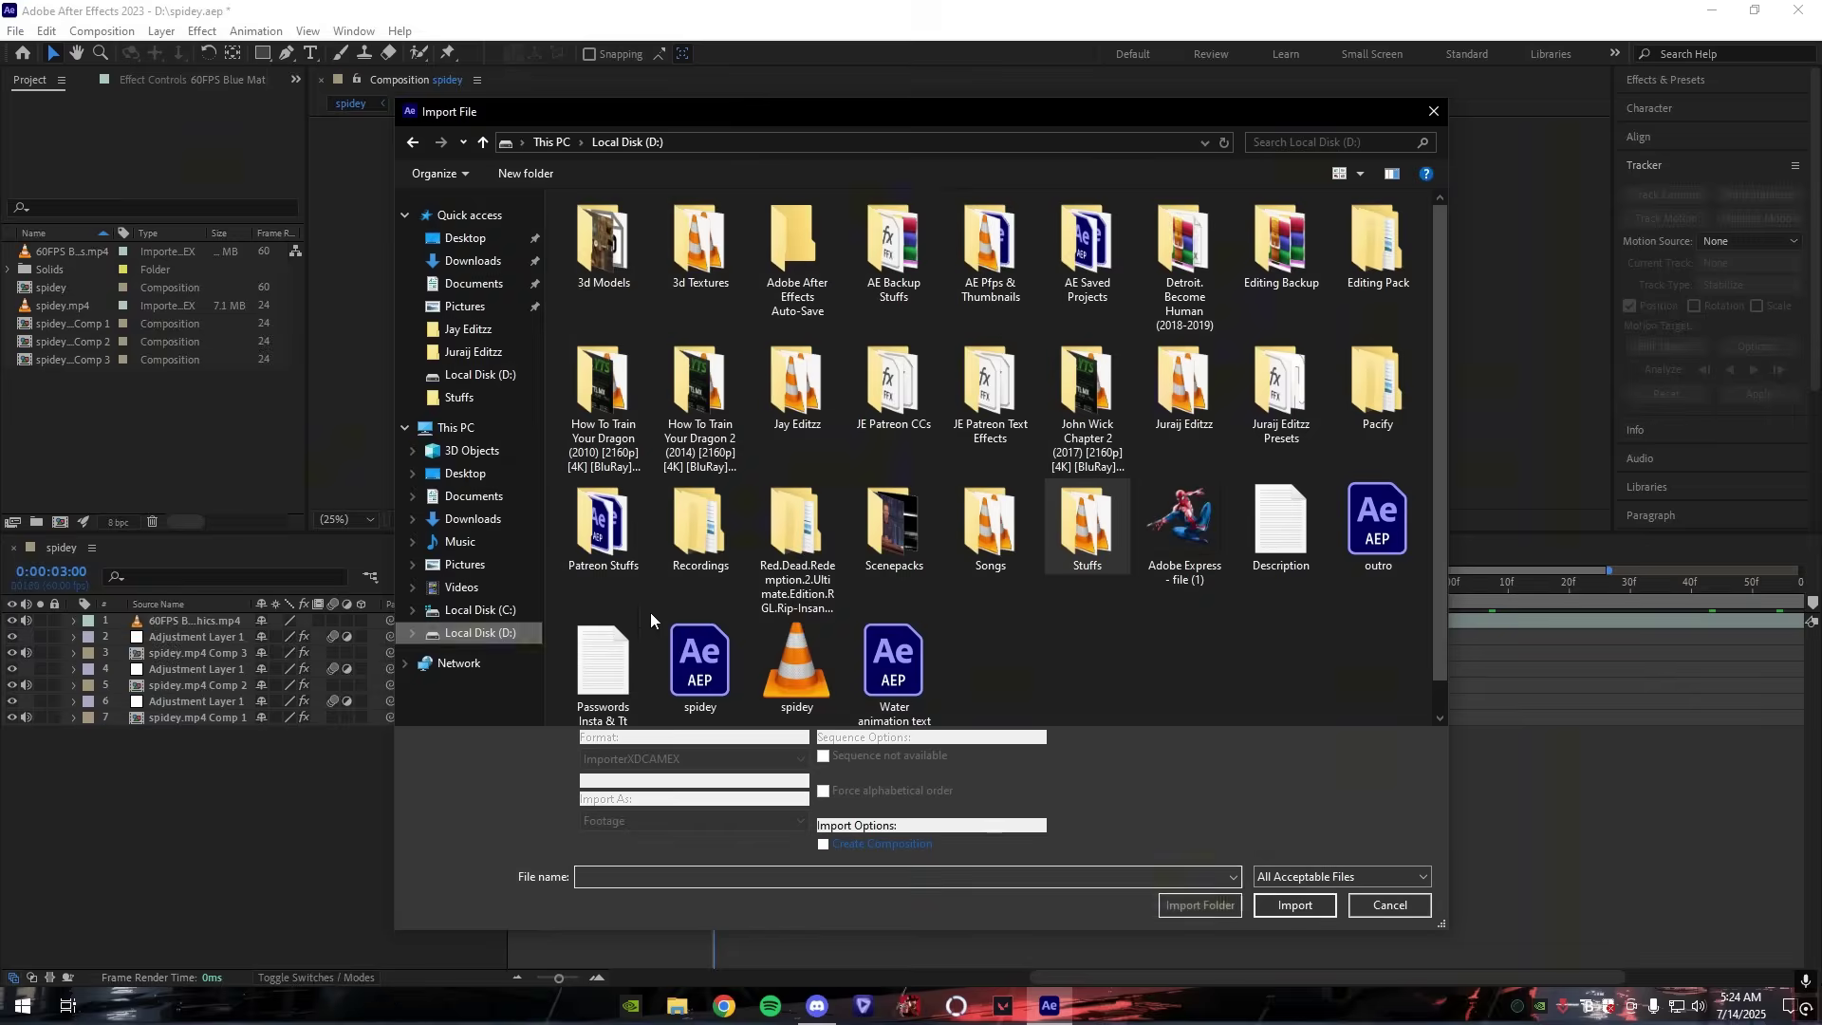
{"action": "scroll", "coordinate": [854, 588], "scroll_direction": "down", "scroll_amount": 1}
{"action": "double_click", "coordinate": [1203, 526]}
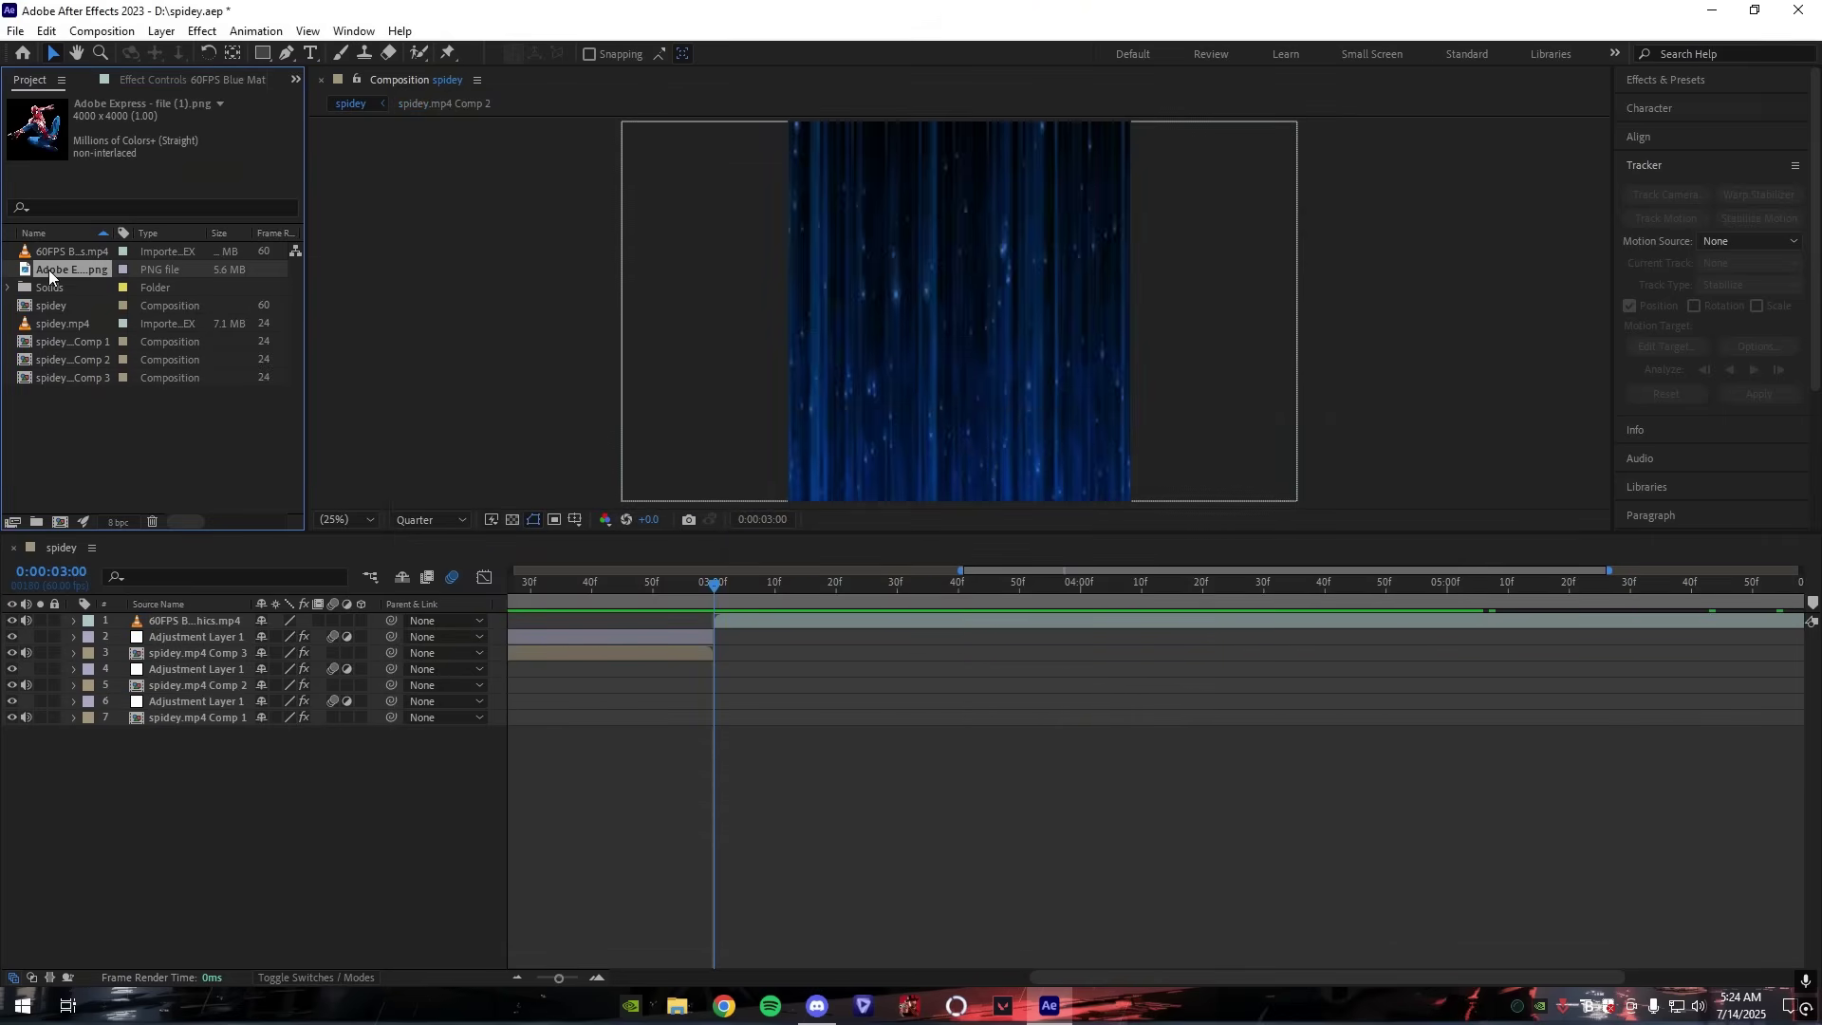
{"action": "left_click_drag", "start_coordinate": [752, 607], "coordinate": [744, 615]}
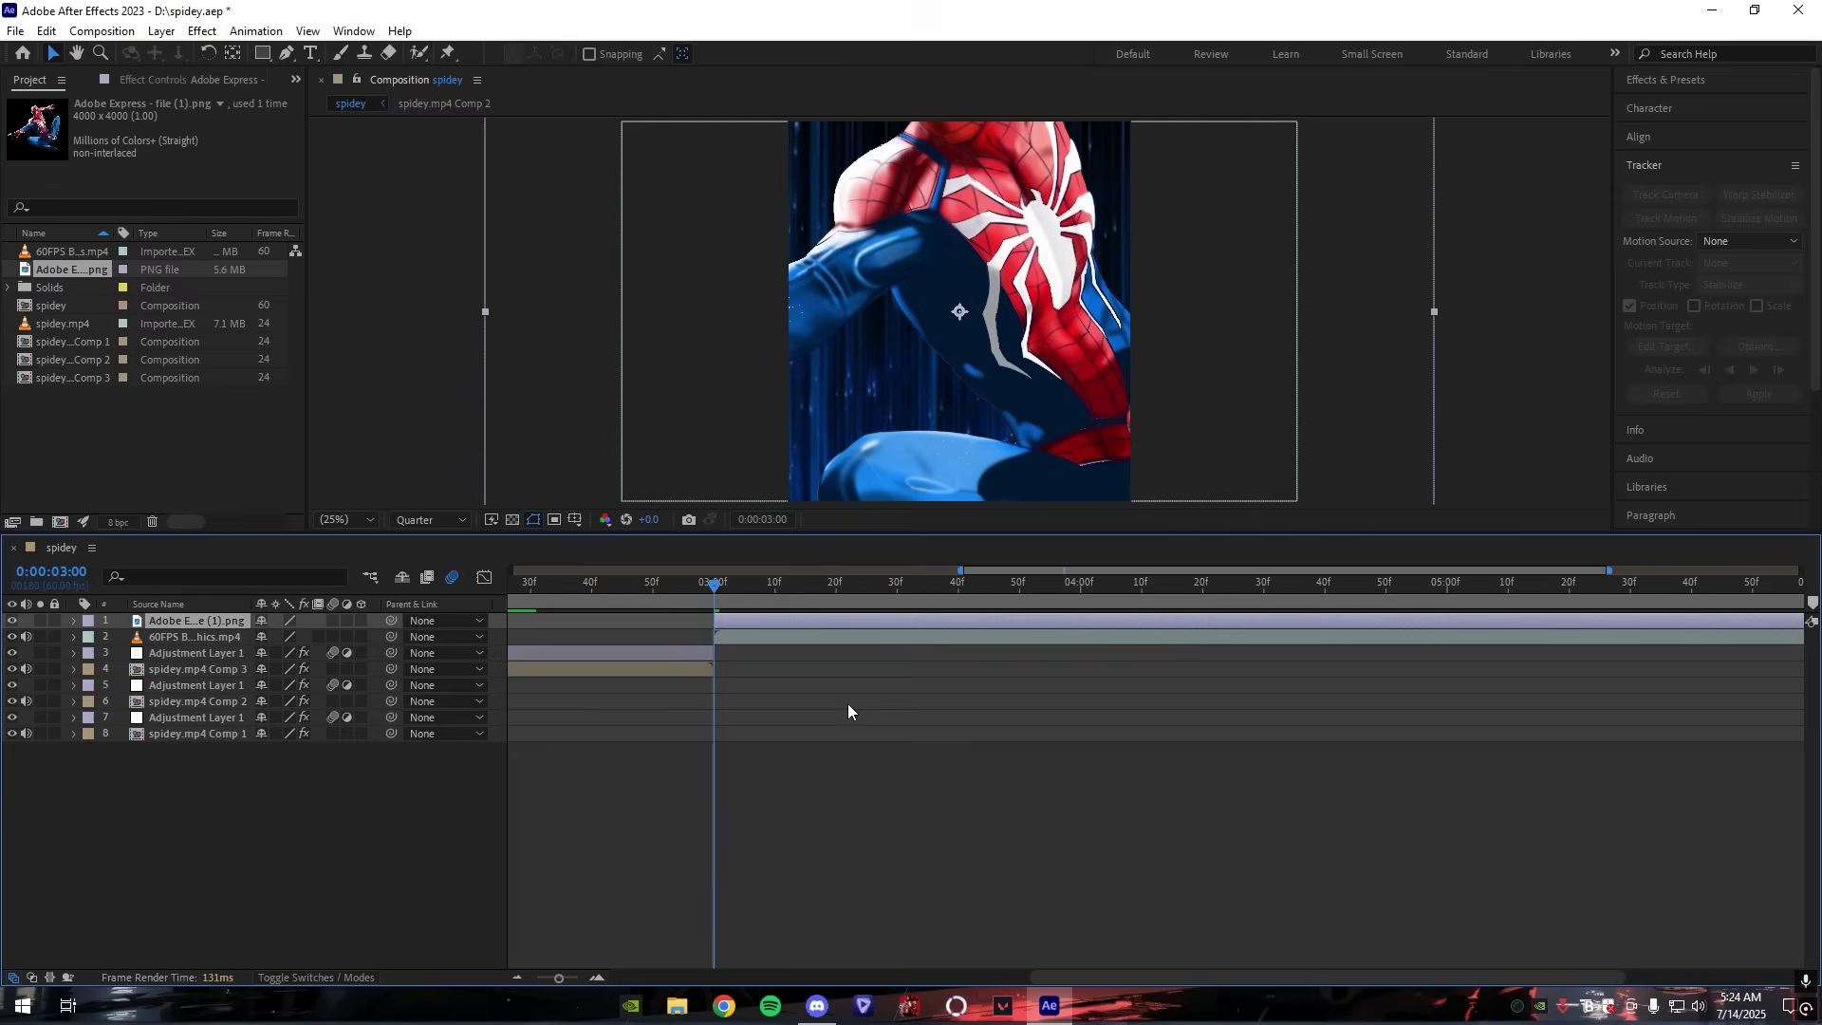
Step: Fit the Spider-Man PNG layer to the composition height
{"action": "right_click", "coordinate": [811, 623]}
{"action": "mouse_move", "coordinate": [873, 145]}
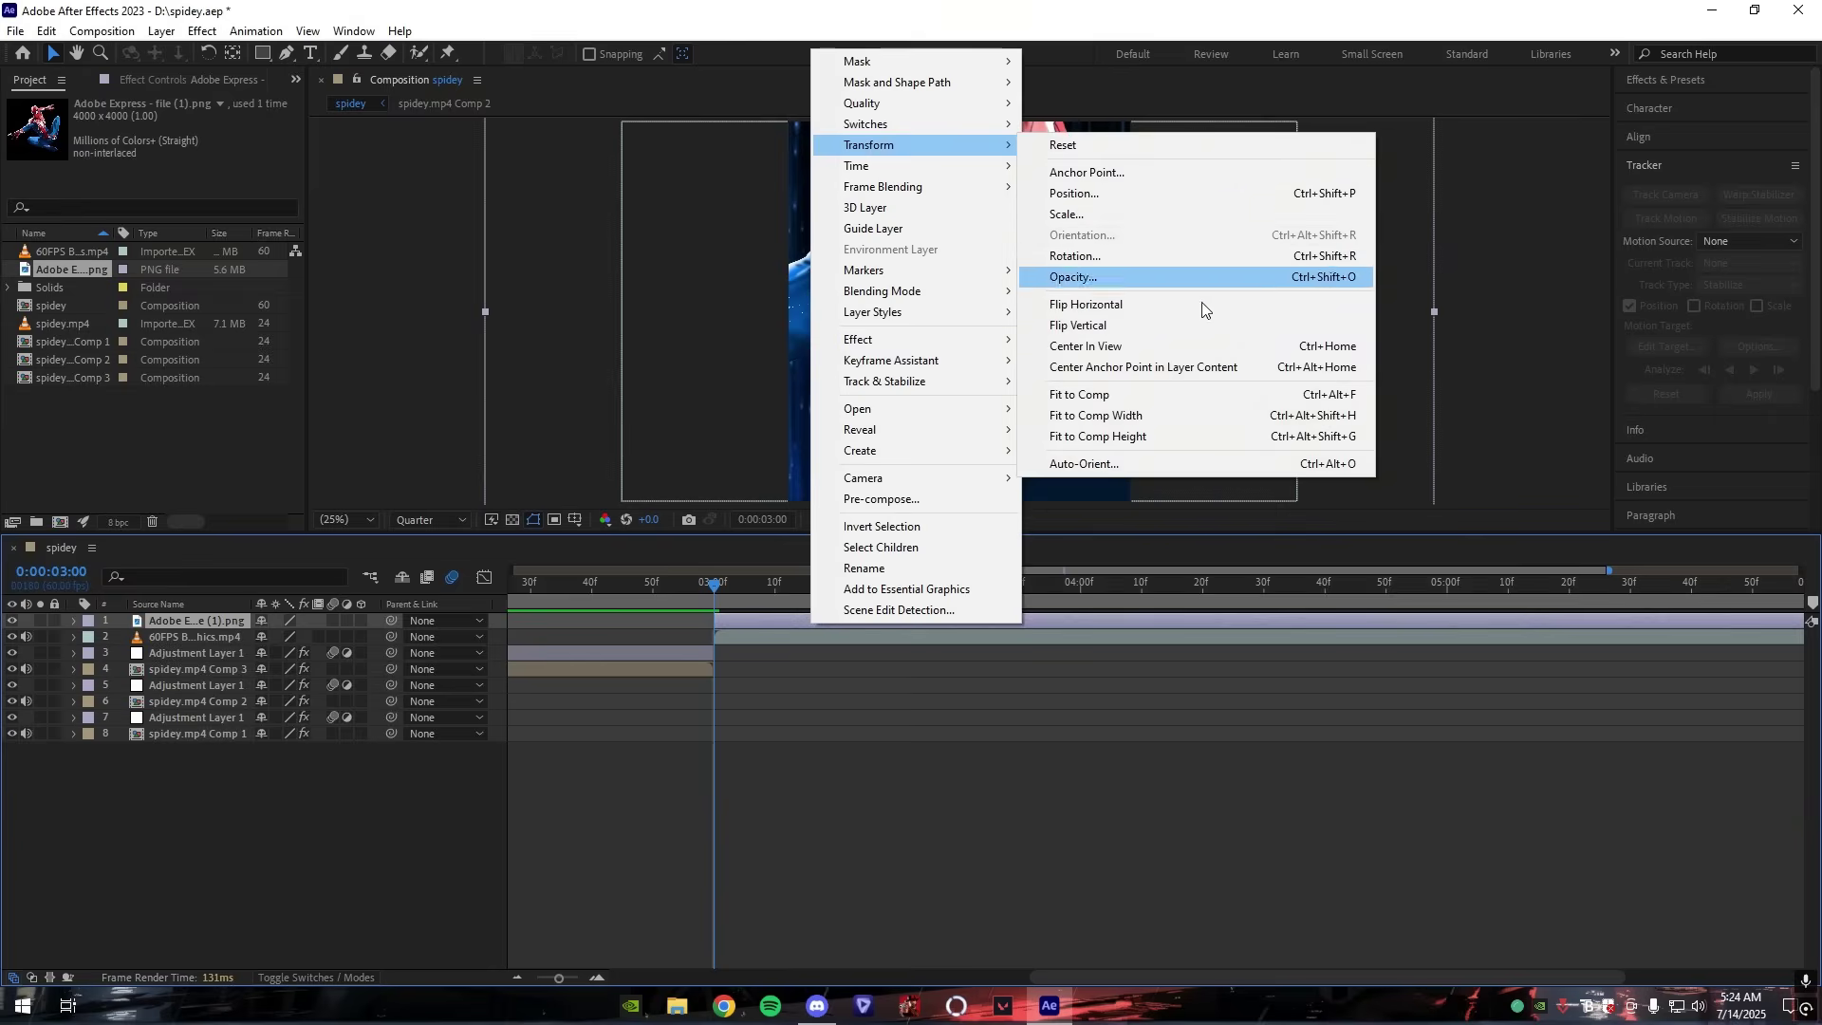
{"action": "left_click", "coordinate": [1163, 438]}
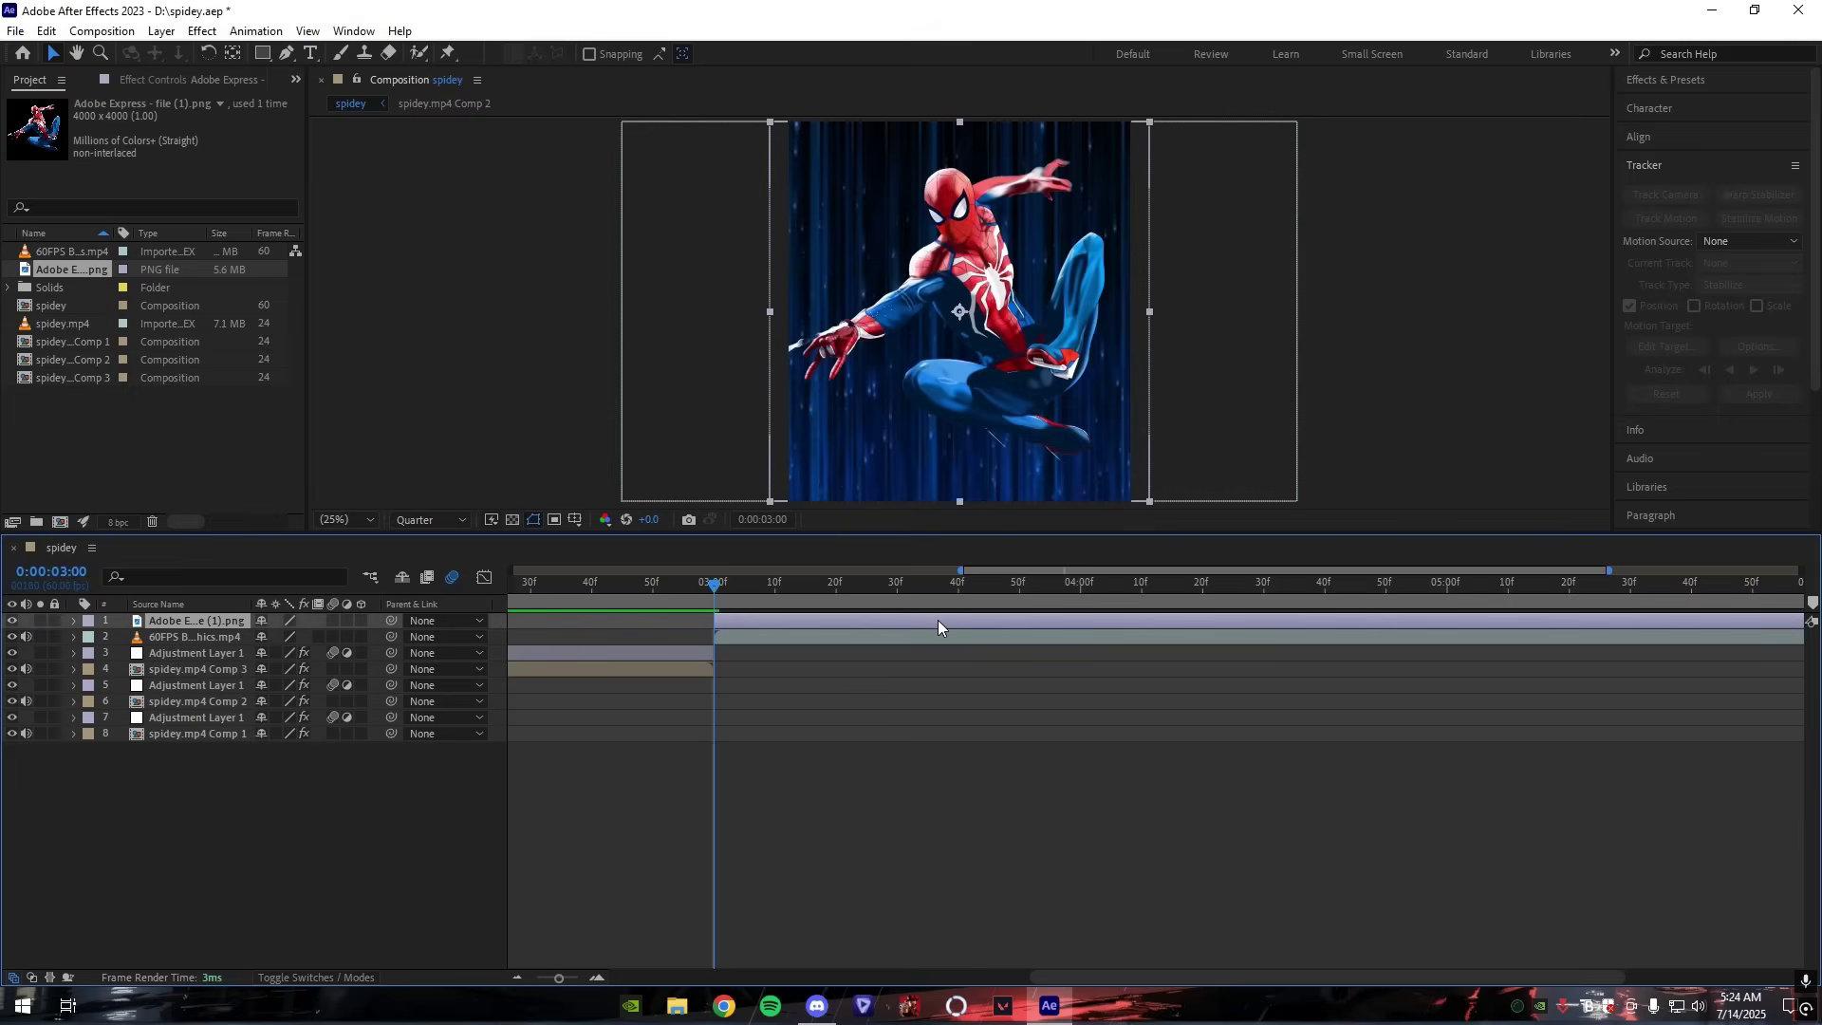
Step: Slightly enlarge the Spider-Man PNG layer and reposition it at 725, 764
{"action": "key", "text": "s"}
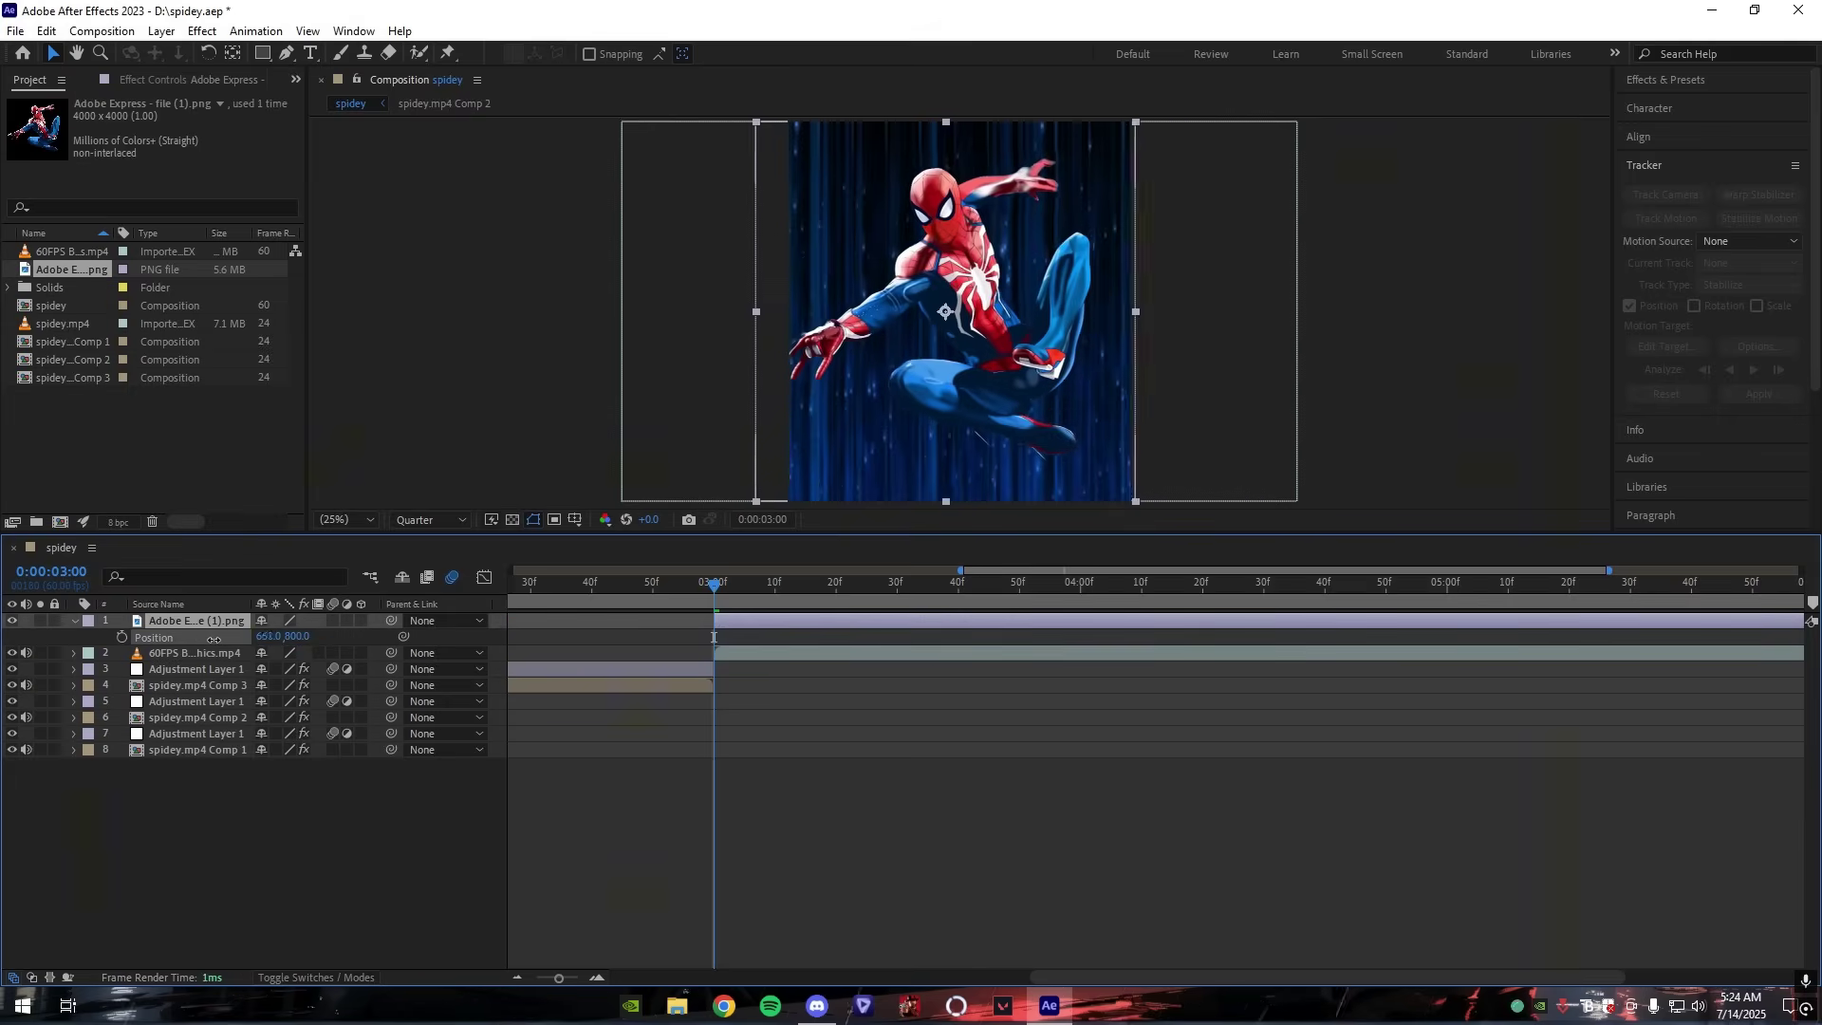
{"action": "key", "text": "p"}
{"action": "mouse_move", "coordinate": [288, 637]}
{"action": "left_mouse_down"}
{"action": "mouse_move", "coordinate": [419, 636]}
{"action": "mouse_move", "coordinate": [251, 634]}
{"action": "mouse_move", "coordinate": [419, 623]}
{"action": "mouse_move", "coordinate": [244, 634]}
{"action": "mouse_move", "coordinate": [273, 632]}
{"action": "left_mouse_up"}
{"action": "key", "text": "s"}
{"action": "left_click", "coordinate": [740, 635]}
{"action": "left_click", "coordinate": [741, 621]}
{"action": "key", "text": "p"}
{"action": "key", "text": "ctrl+a"}
{"action": "key", "text": "u"}
{"action": "left_click", "coordinate": [203, 456]}
{"action": "left_click", "coordinate": [220, 622]}
{"action": "key", "text": "p"}
{"action": "left_click", "coordinate": [268, 637]}
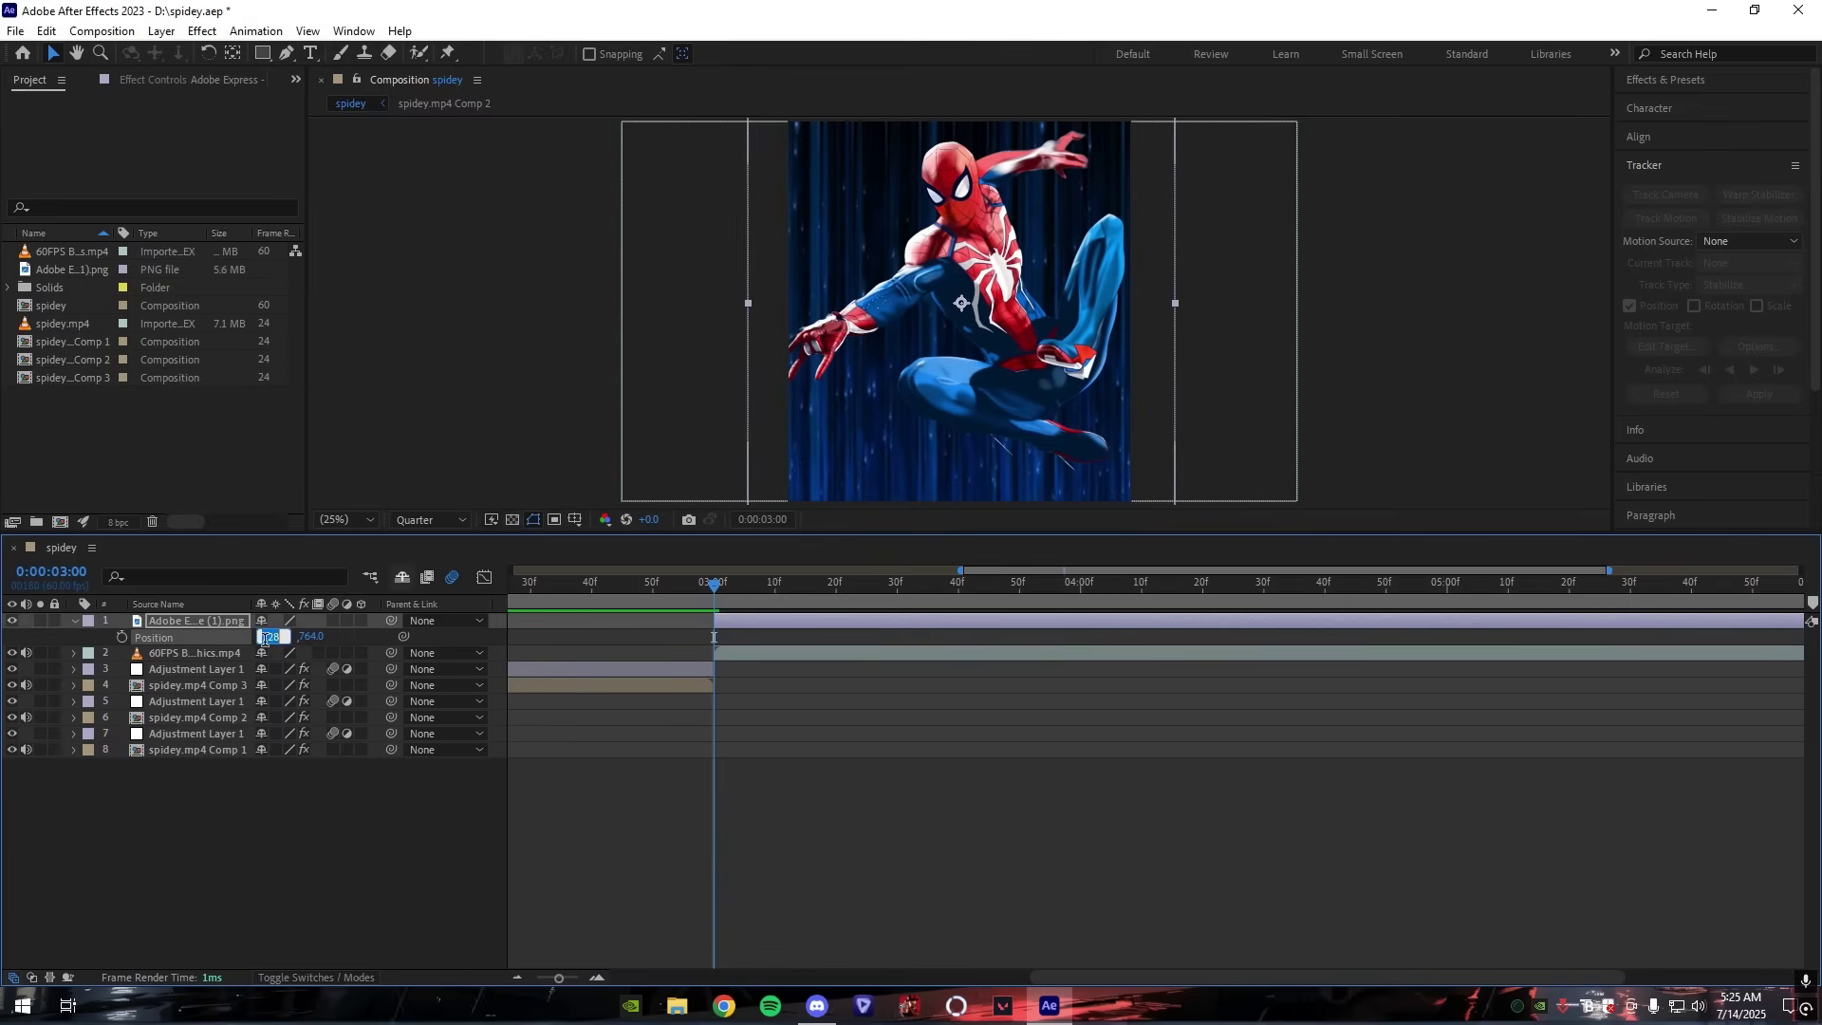
Step: Apply Turbulent Displace to the Spider-Man PNG layer with Amount 6 and Size 60
{"action": "left_click", "coordinate": [756, 619]}
{"action": "key", "text": "ctrl+space"}
{"action": "type", "text": "turb"}
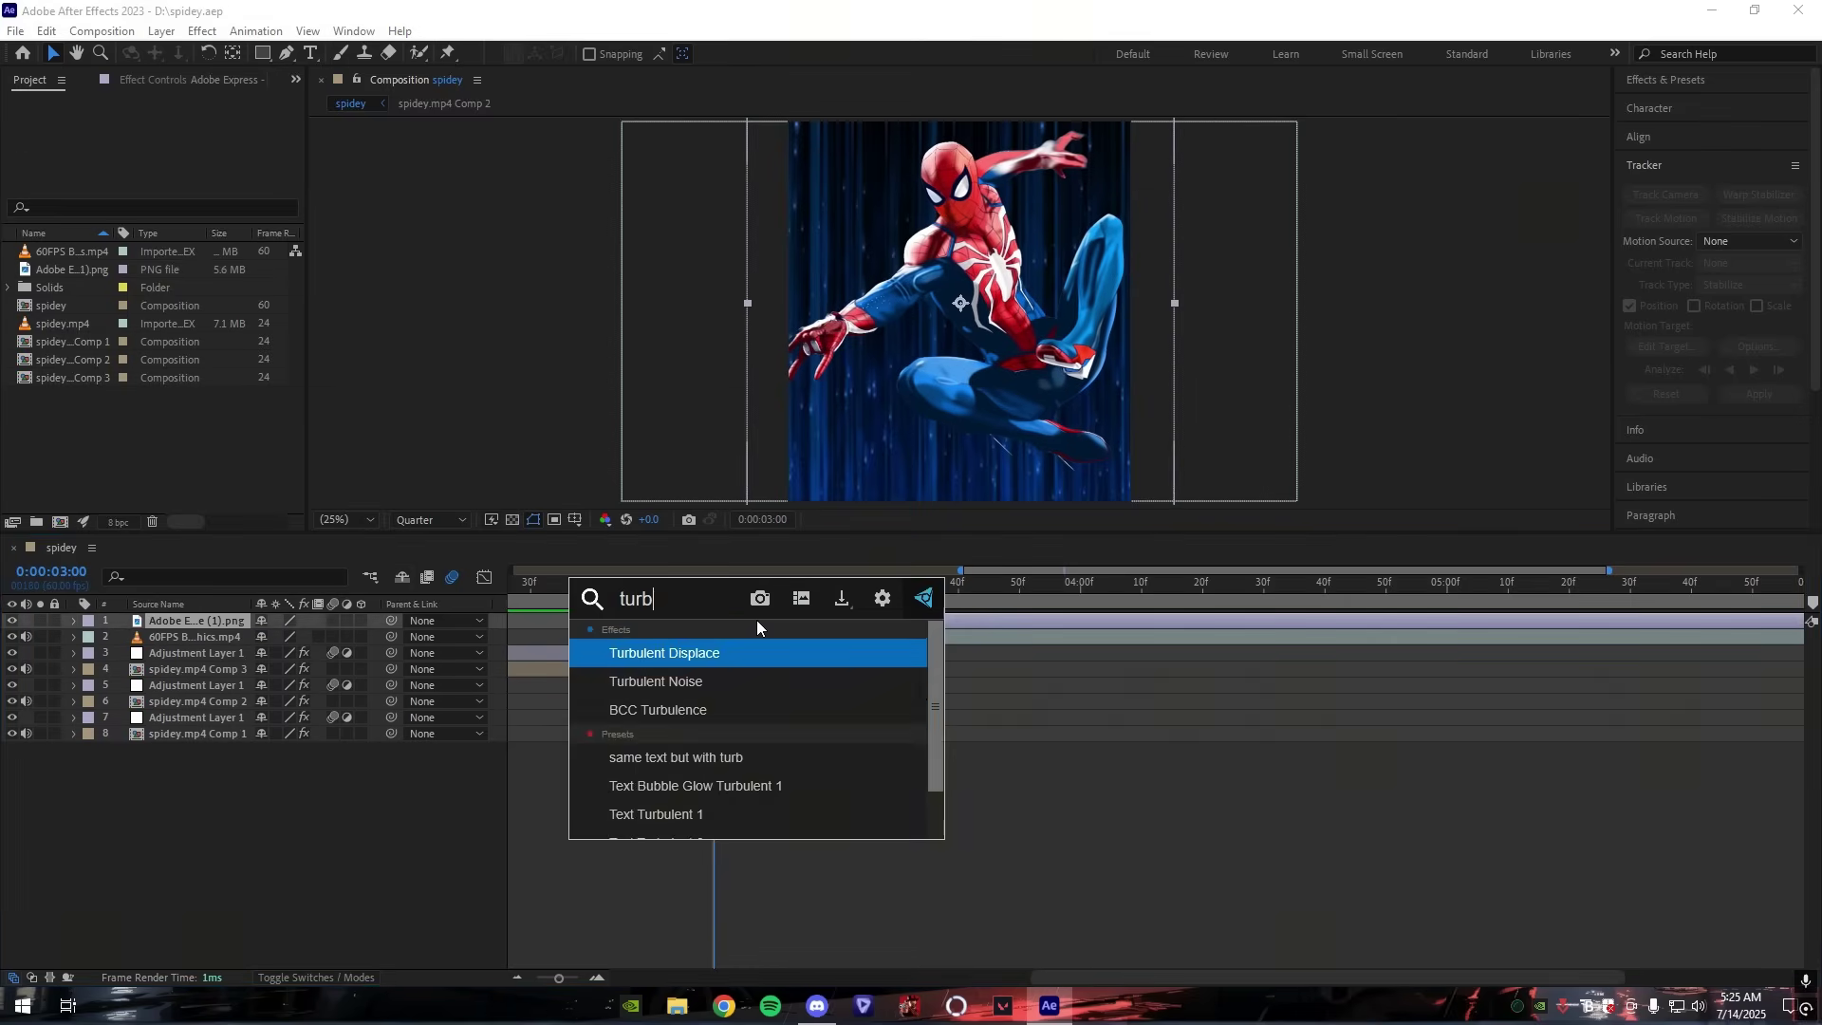
{"action": "key", "text": "Return"}
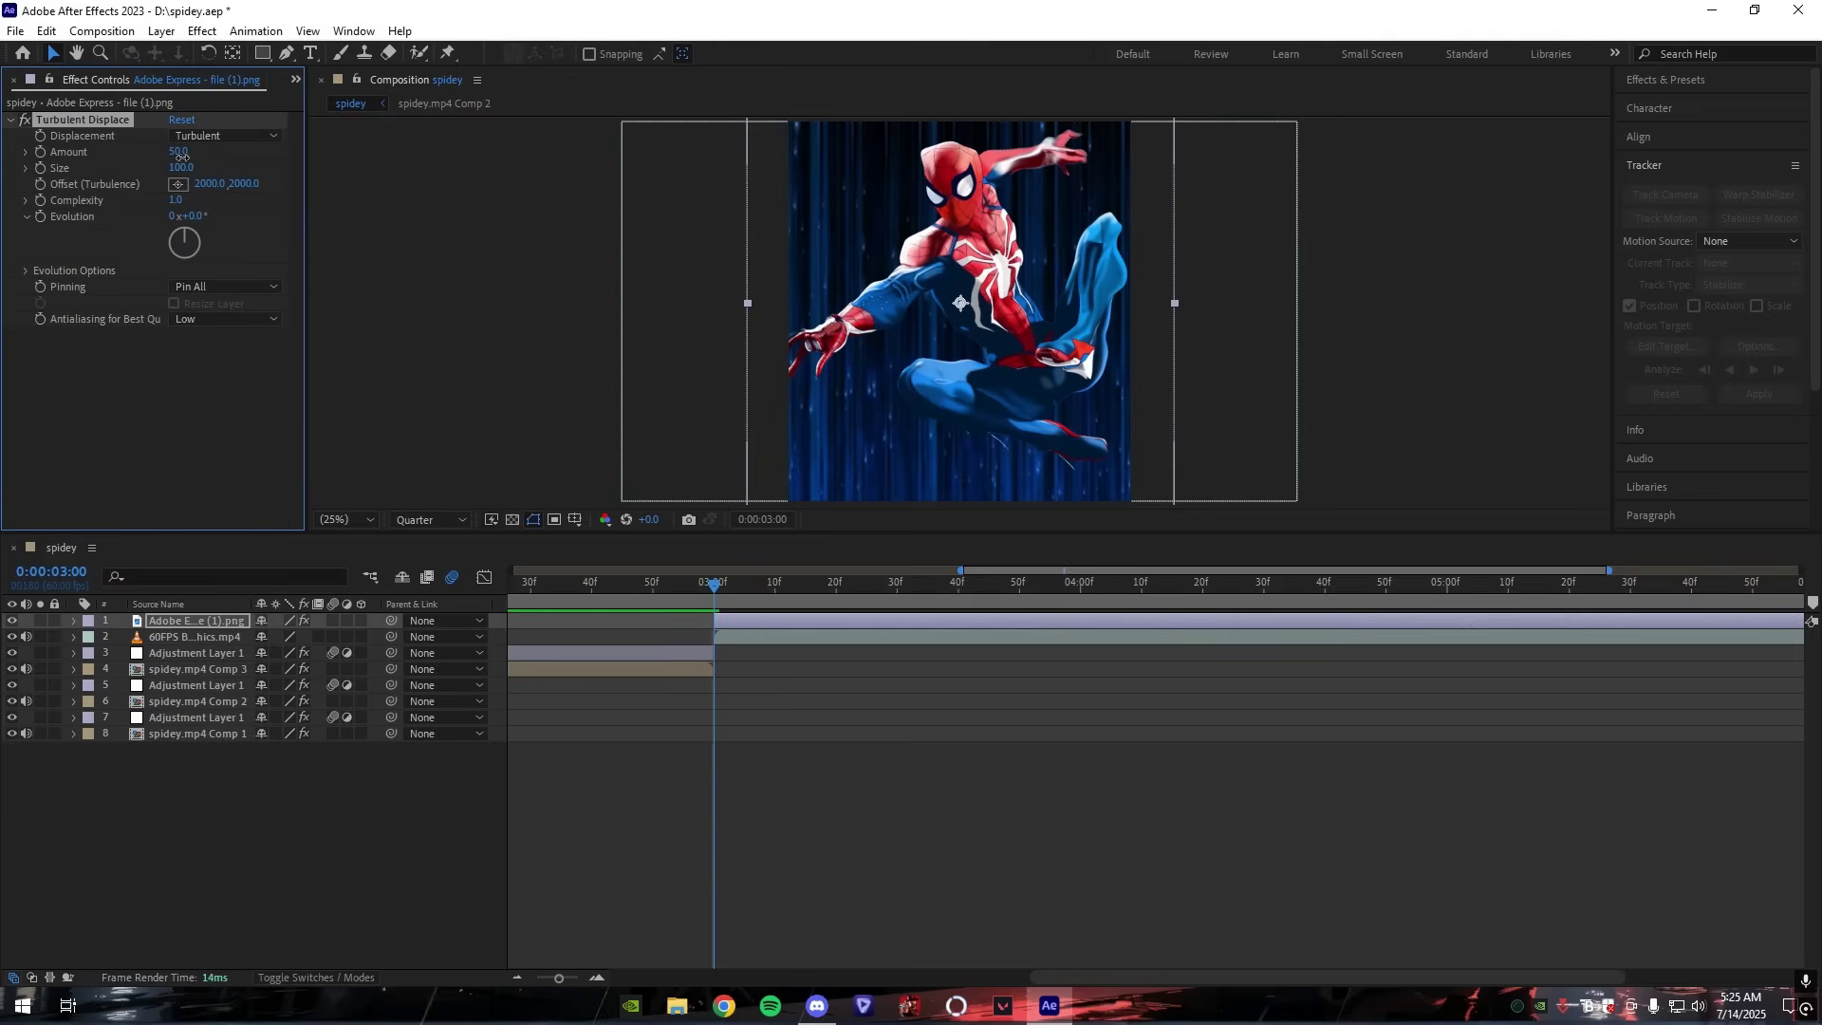
{"action": "key", "text": "Return"}
{"action": "type", "text": "60"}
{"action": "key", "text": "Return"}
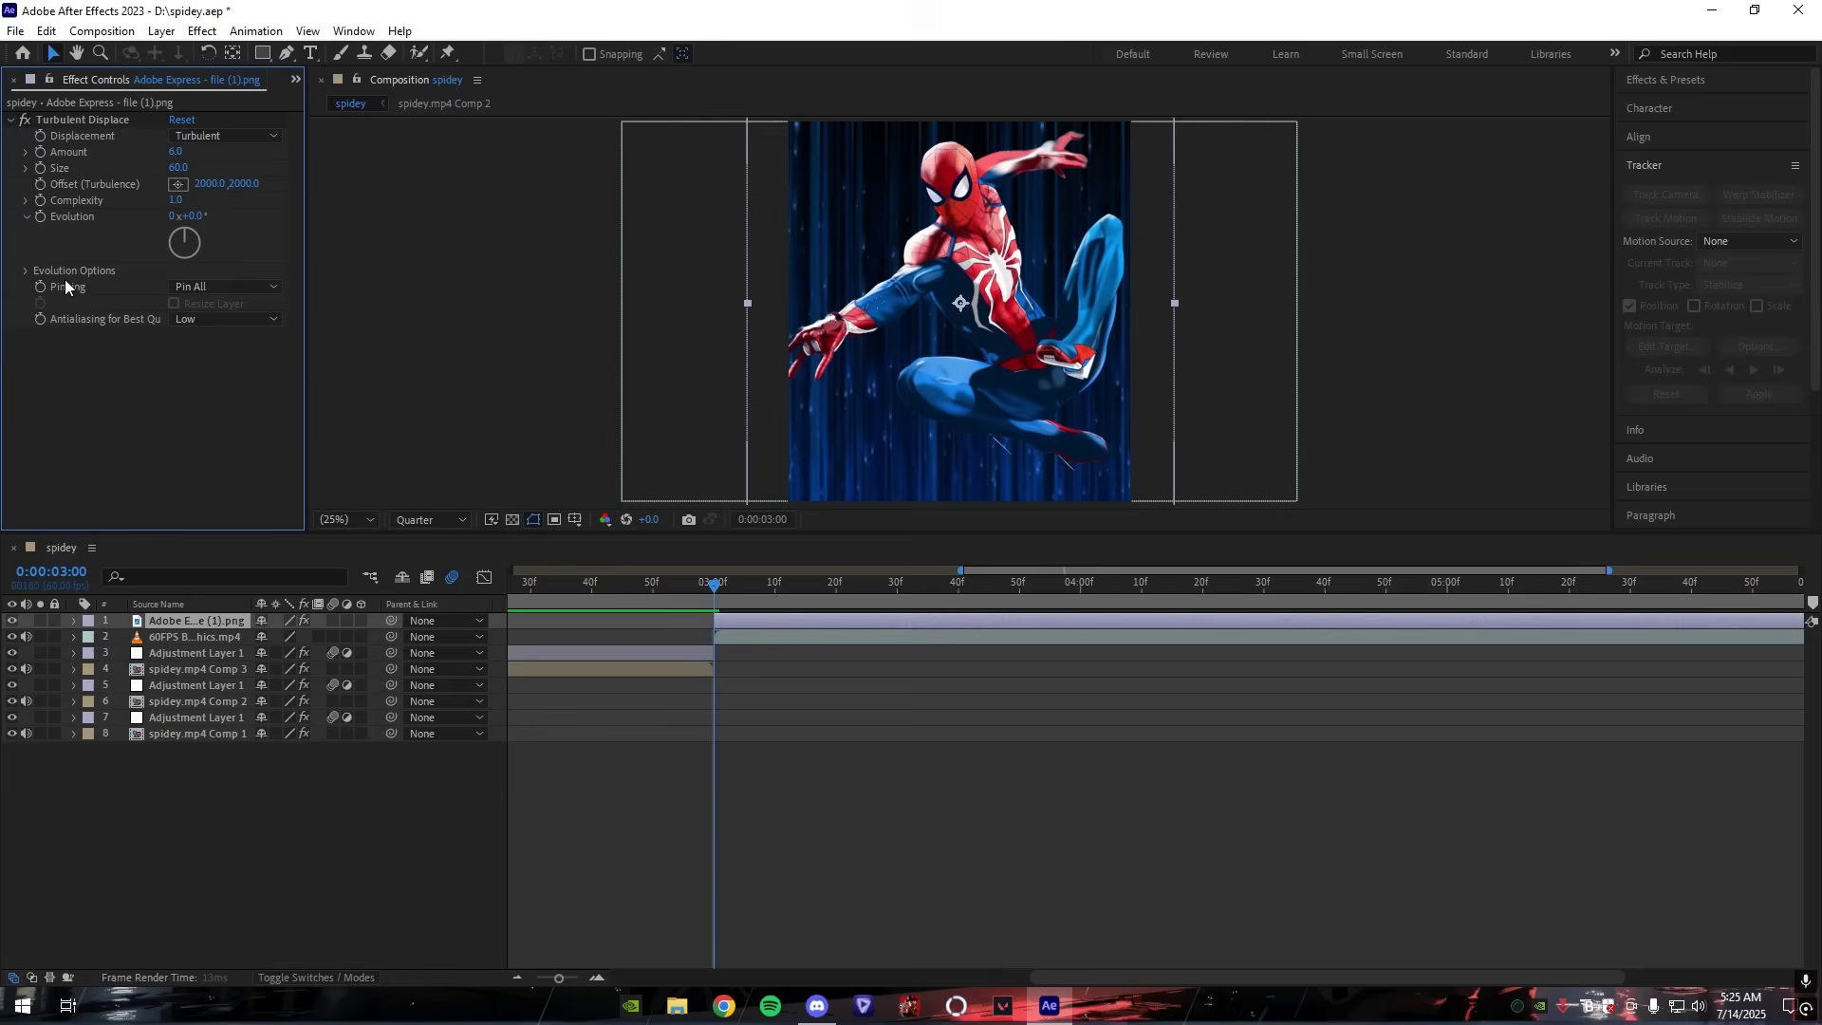
Step: Add the expression time*500 to the Turbulent Displace Evolution property and preview the animation
{"action": "left_click", "coordinate": [43, 218], "text": "alt"}
{"action": "type", "text": "time"}
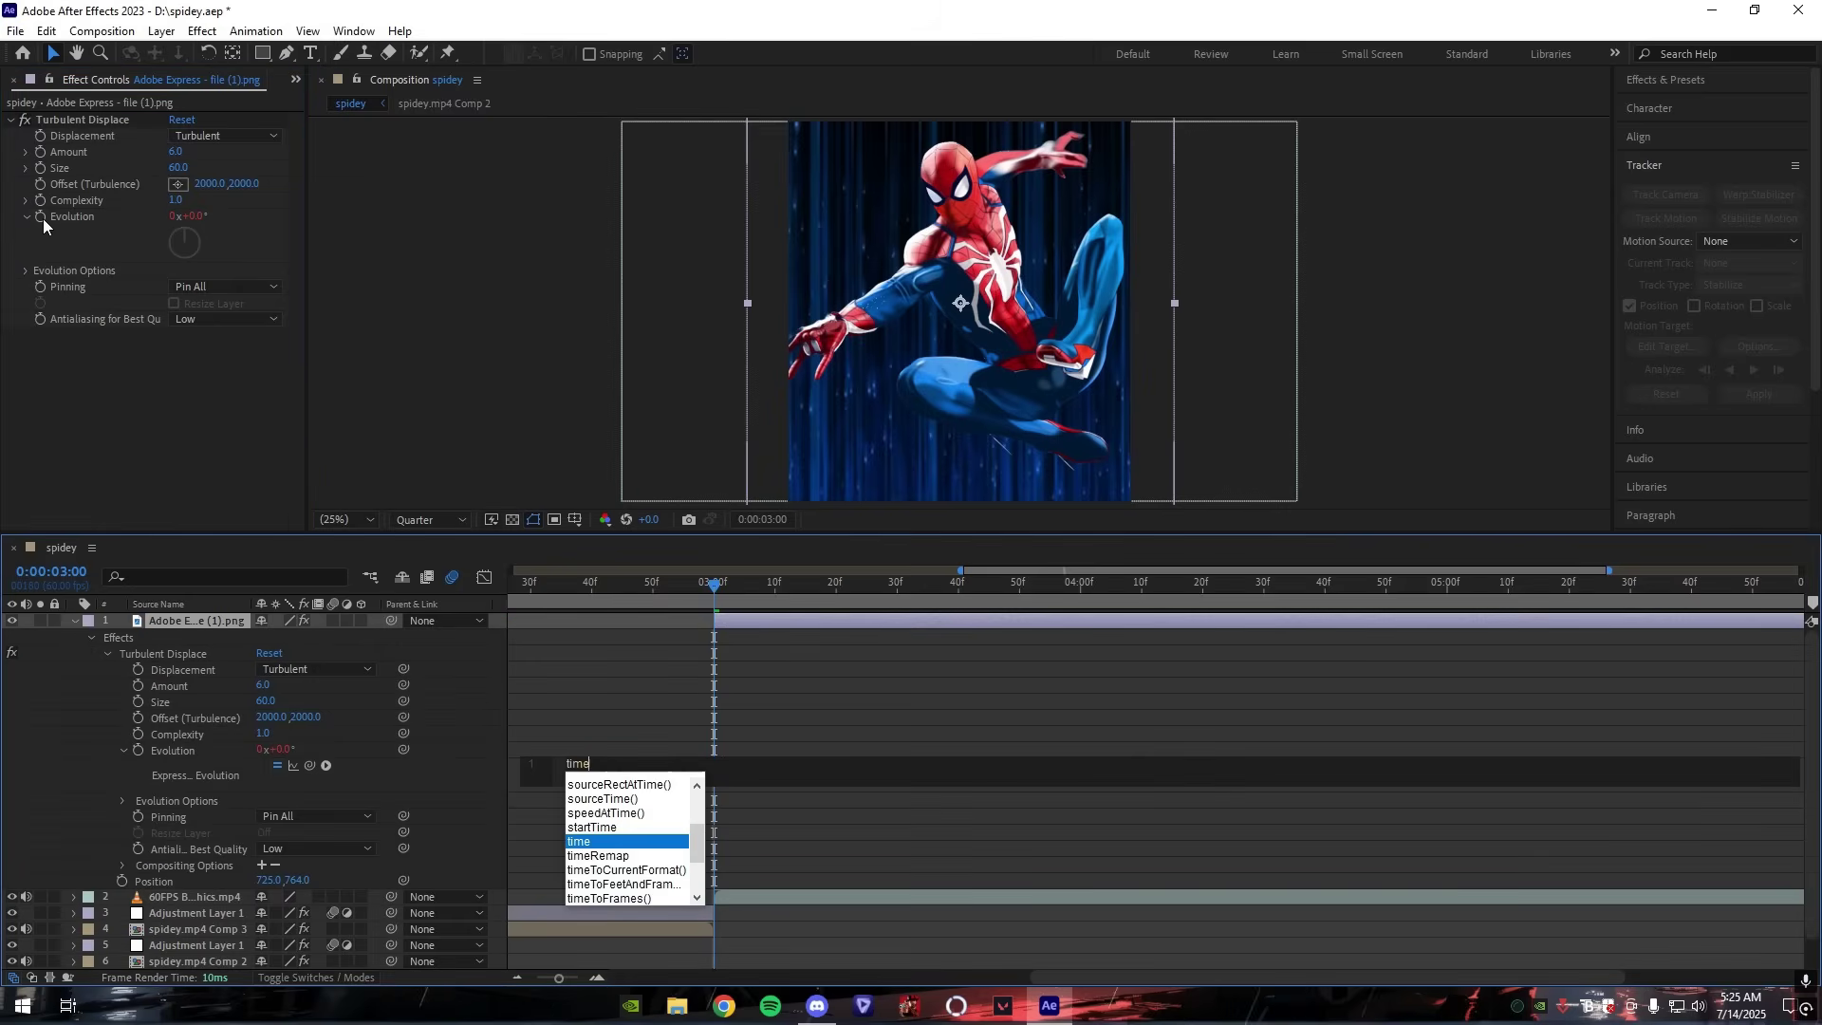
{"action": "type", "text": "*"}
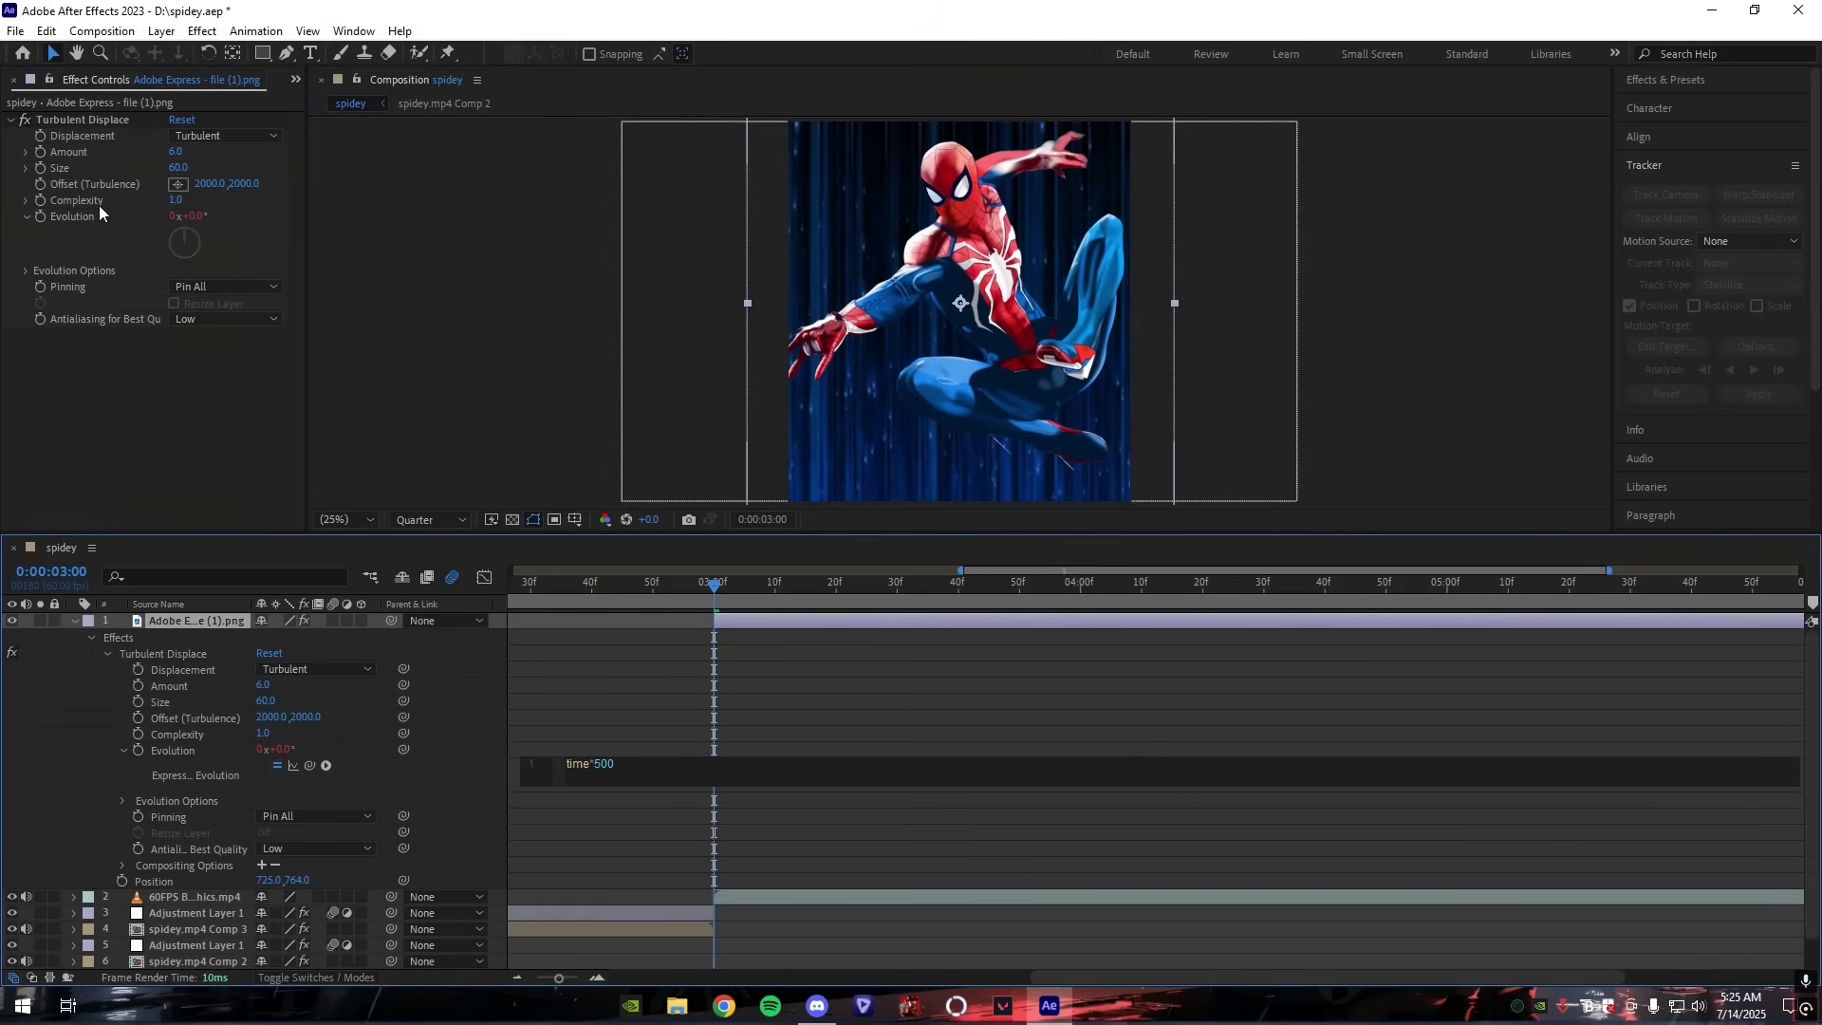
{"action": "left_click", "coordinate": [584, 642]}
{"action": "left_click", "coordinate": [74, 621]}
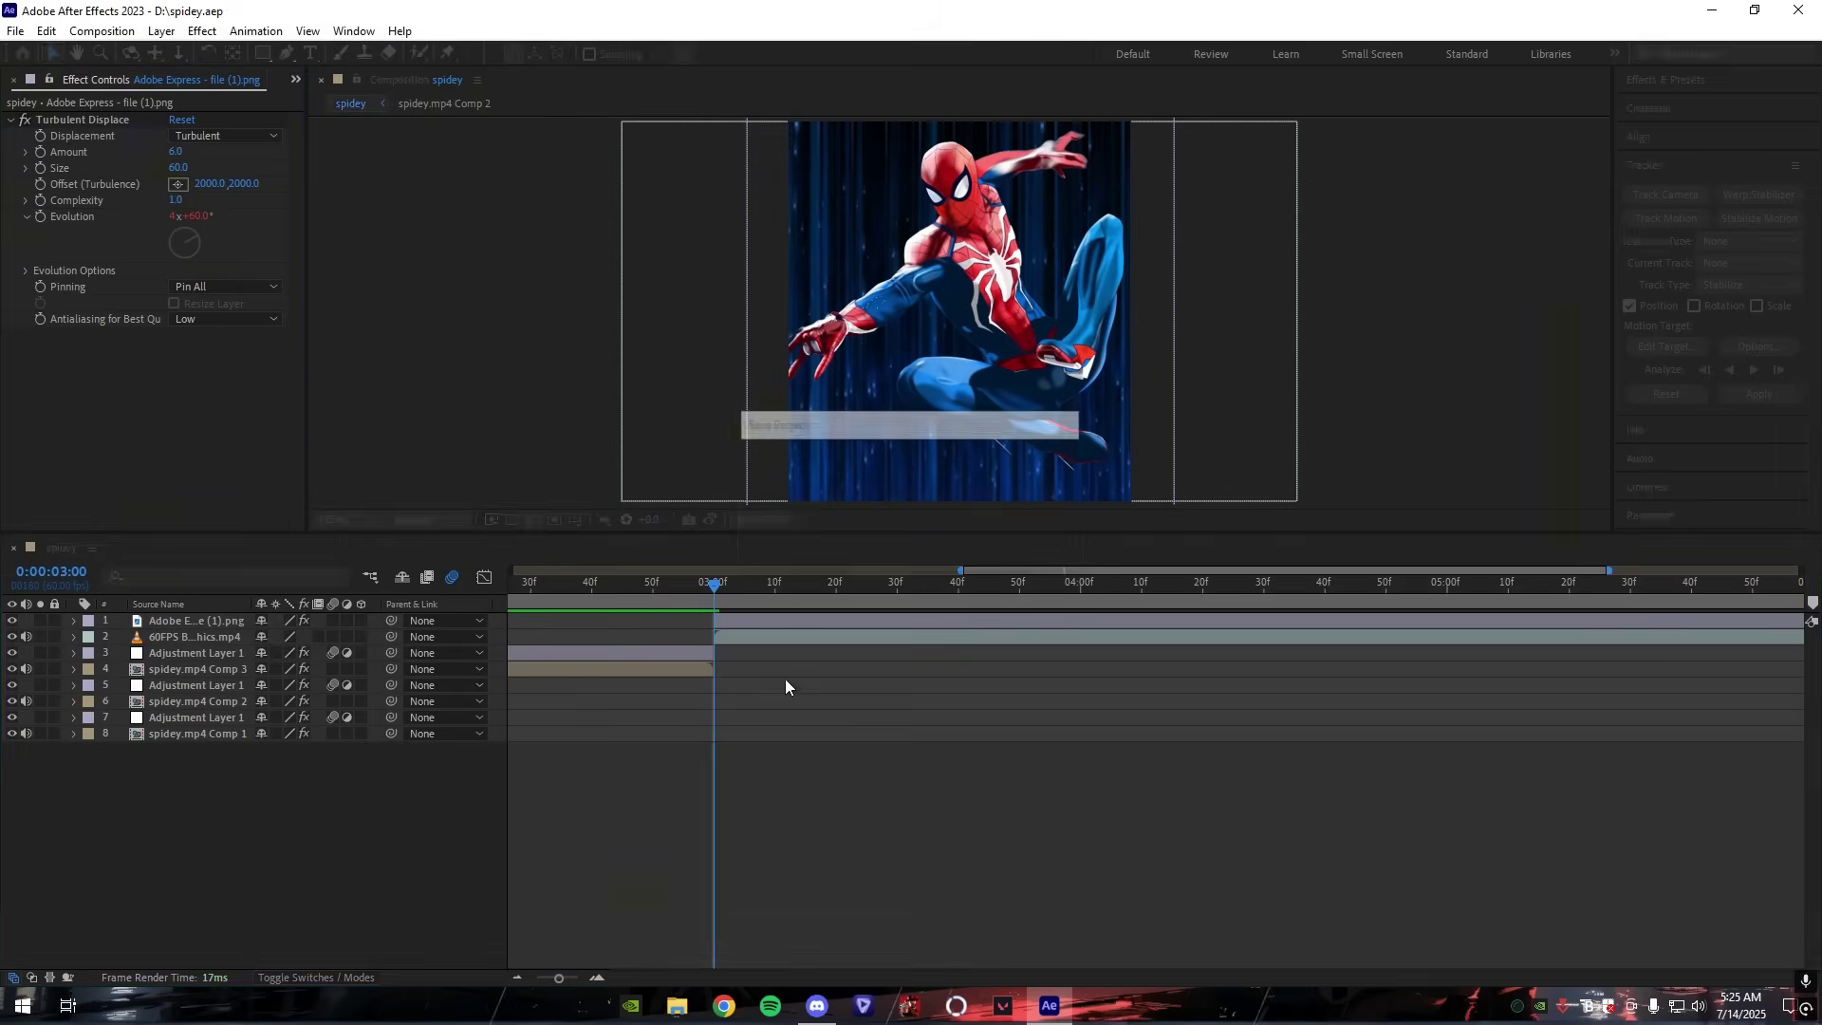
{"action": "key", "text": "space"}
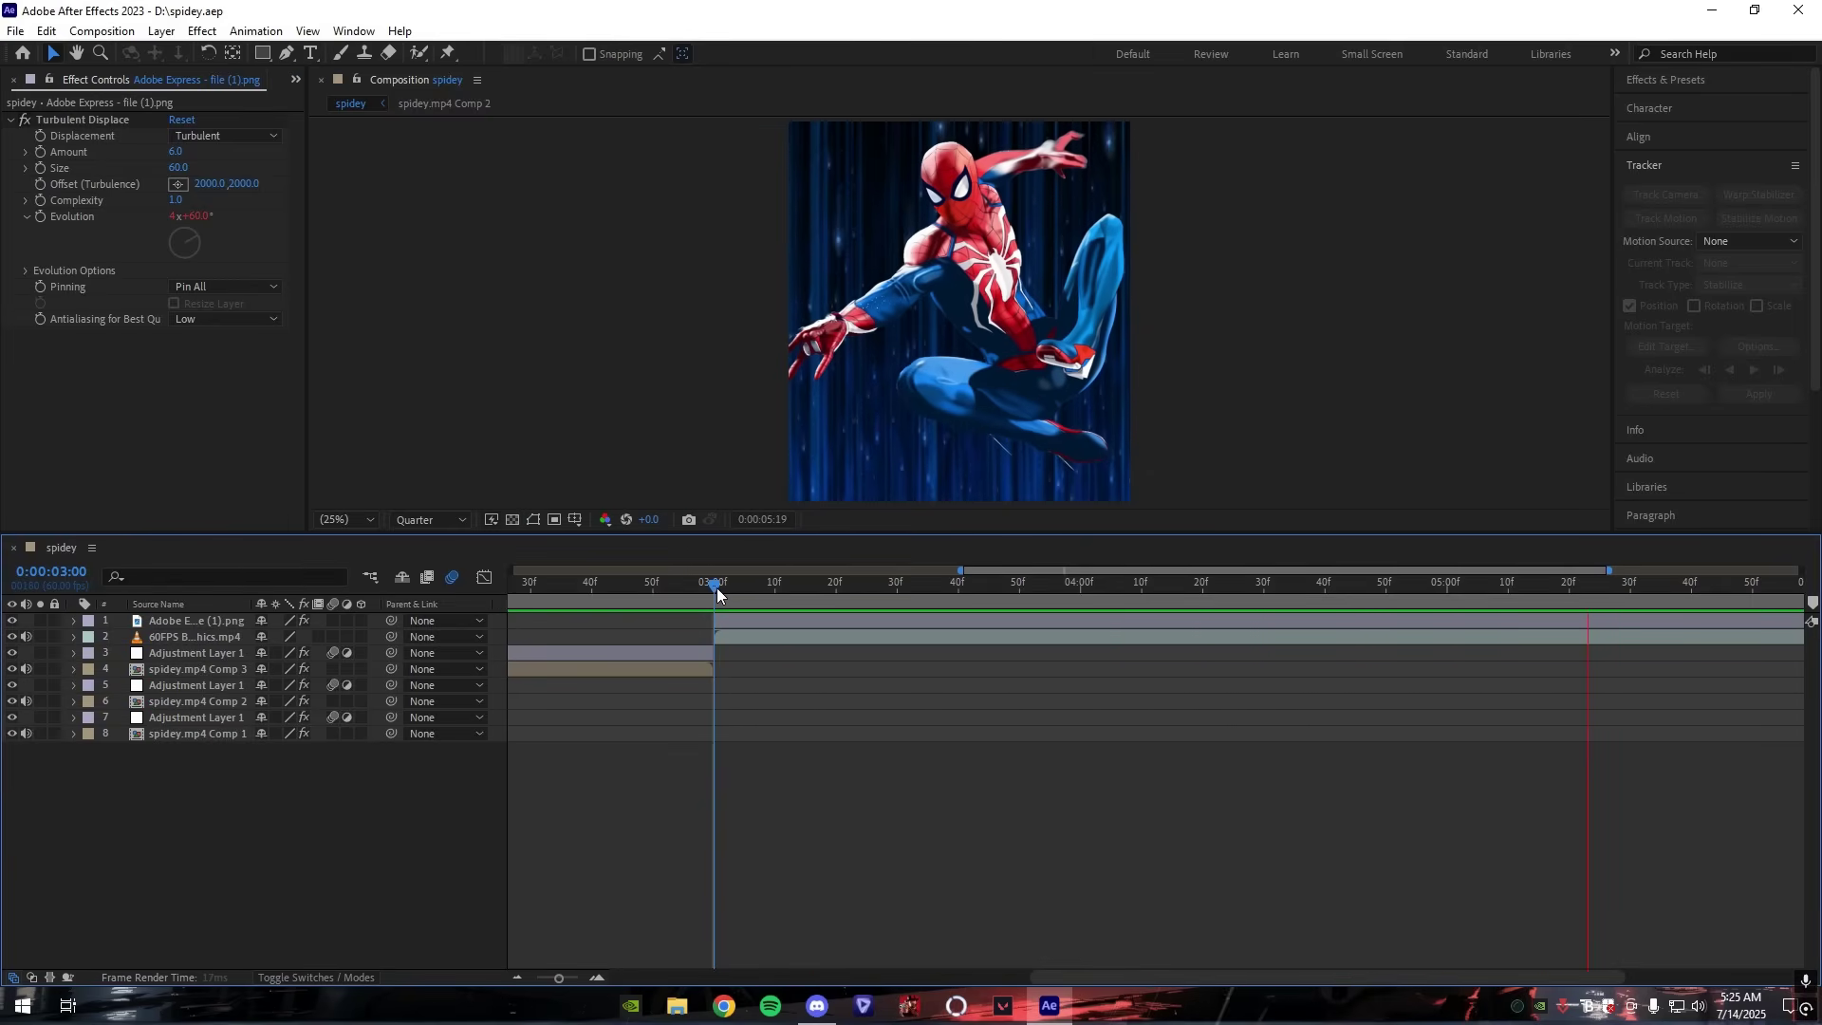
Step: Pre-compose the Spider-Man PNG layer, moving all attributes into the new composition
{"action": "right_click", "coordinate": [737, 621]}
{"action": "left_click", "coordinate": [803, 495]}
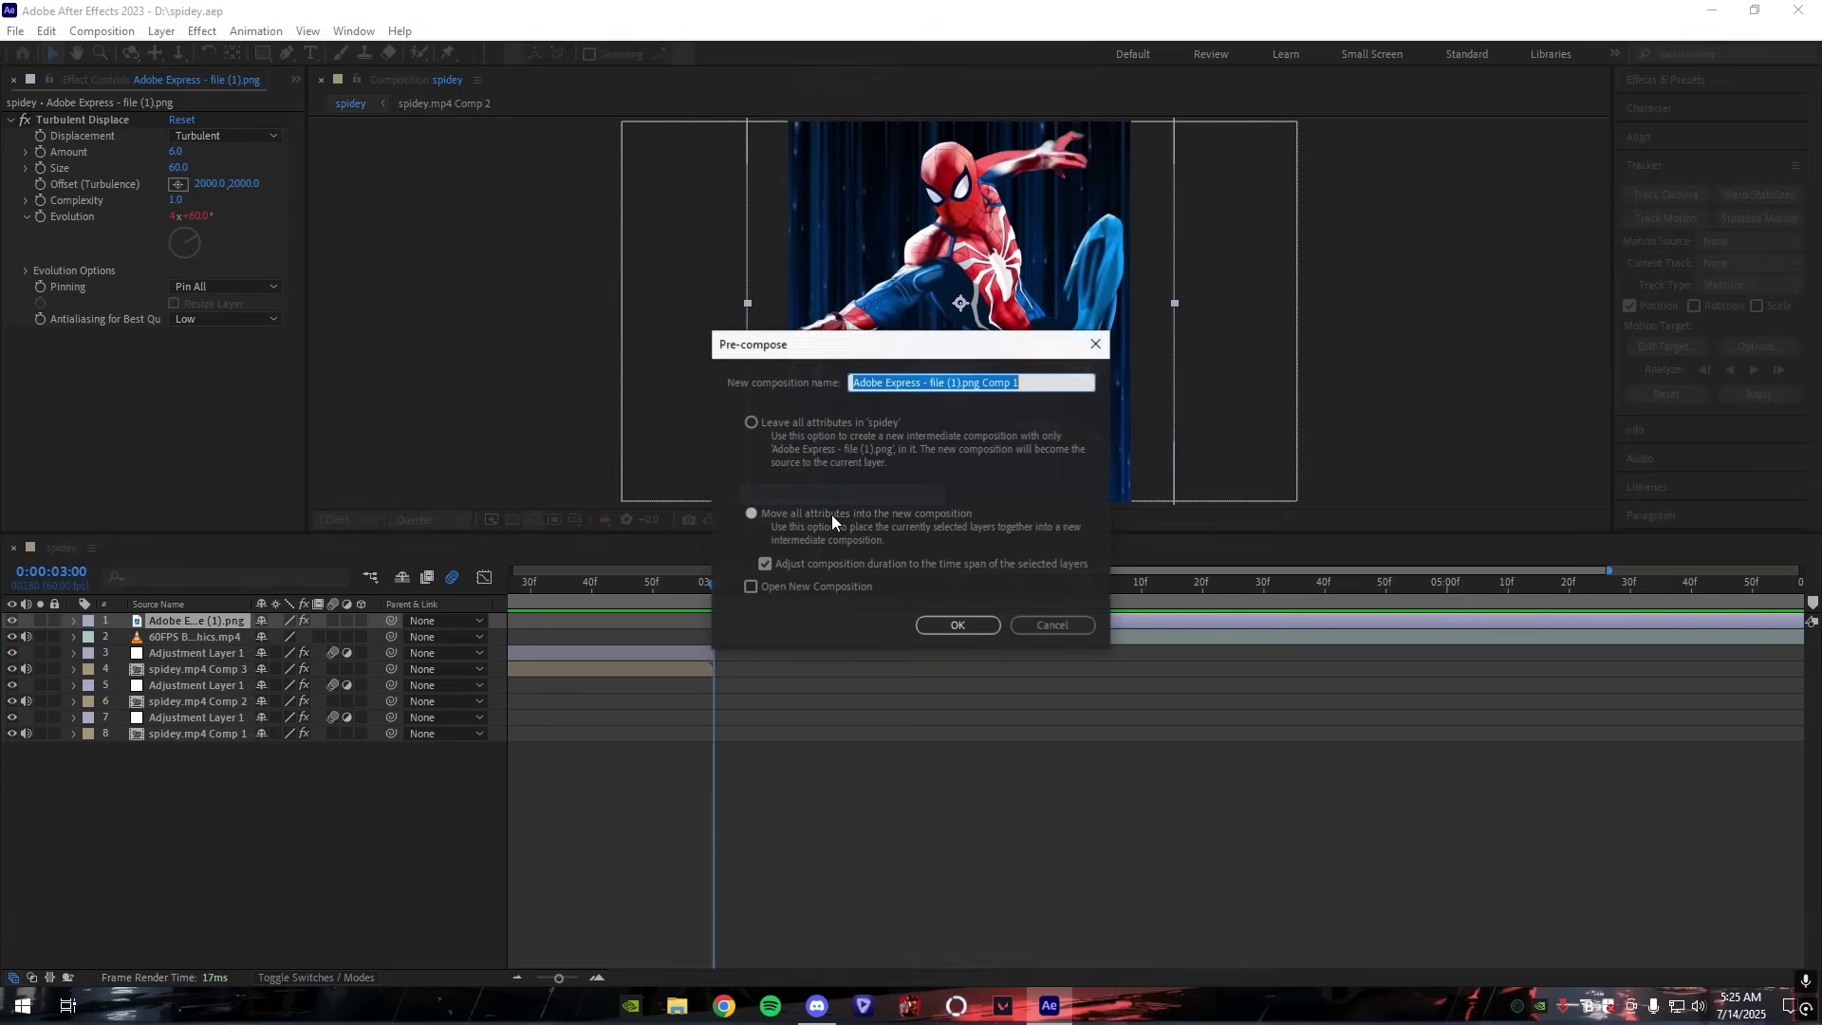
{"action": "left_click", "coordinate": [954, 626]}
Step: Apply the Tritone effect to the blue rain background video, with the playhead at 0:00:03:21
{"action": "left_click_drag", "start_coordinate": [758, 589], "coordinate": [843, 602]}
{"action": "left_click", "coordinate": [852, 634]}
{"action": "key", "text": "ctrl+space"}
{"action": "type", "text": "tri"}
{"action": "key", "text": "Return"}
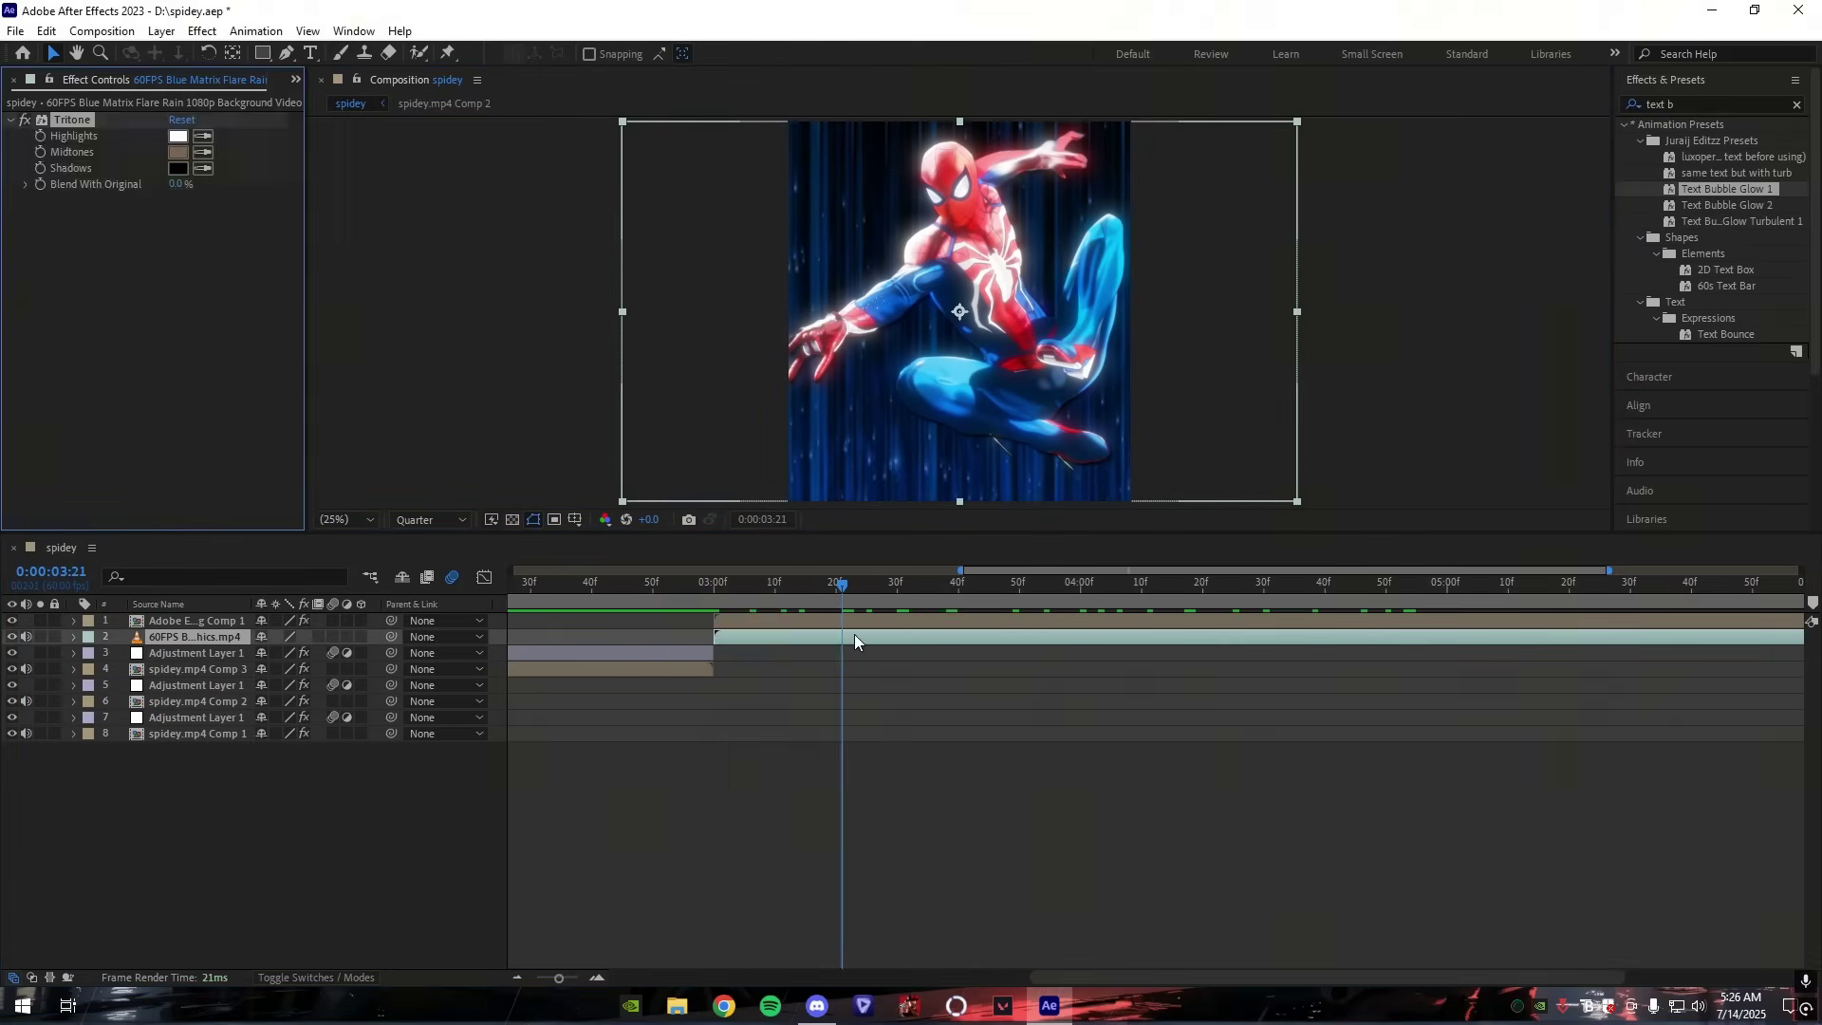
Step: Set the Tritone midtones colour of the background video to red FF0000
{"action": "left_click", "coordinate": [177, 151]}
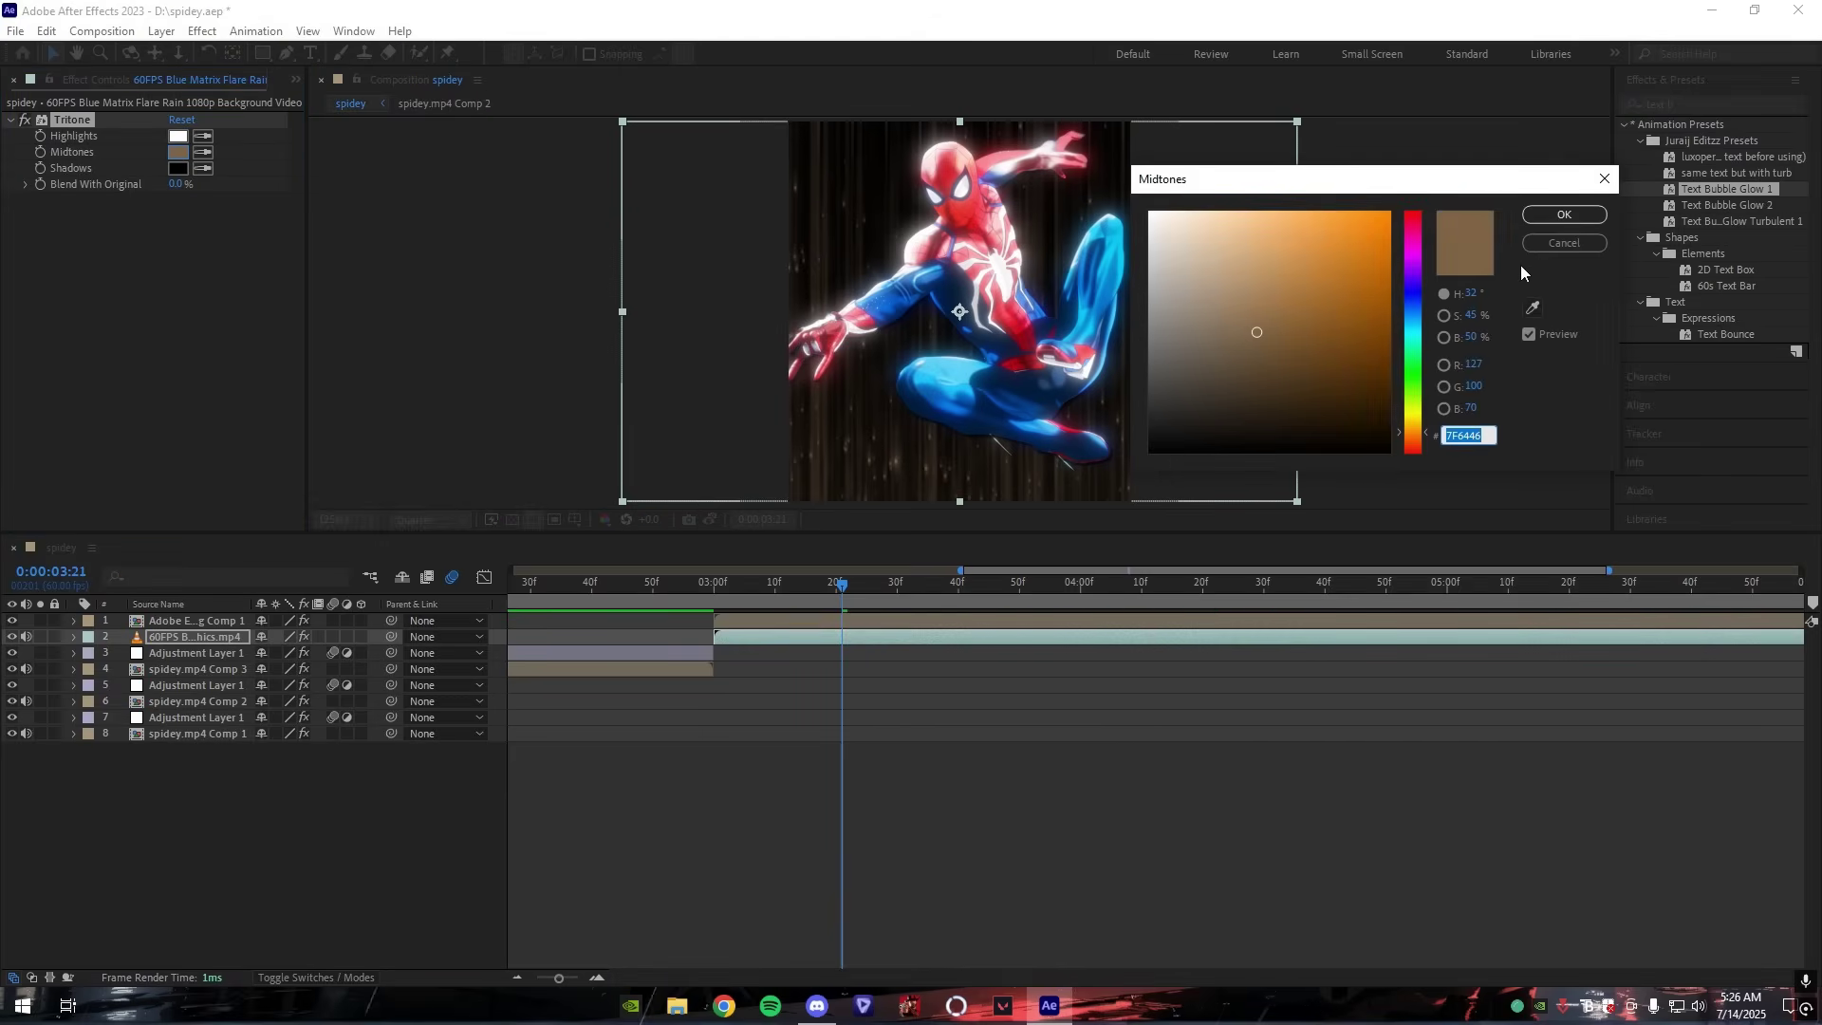
{"action": "left_click", "coordinate": [1532, 307]}
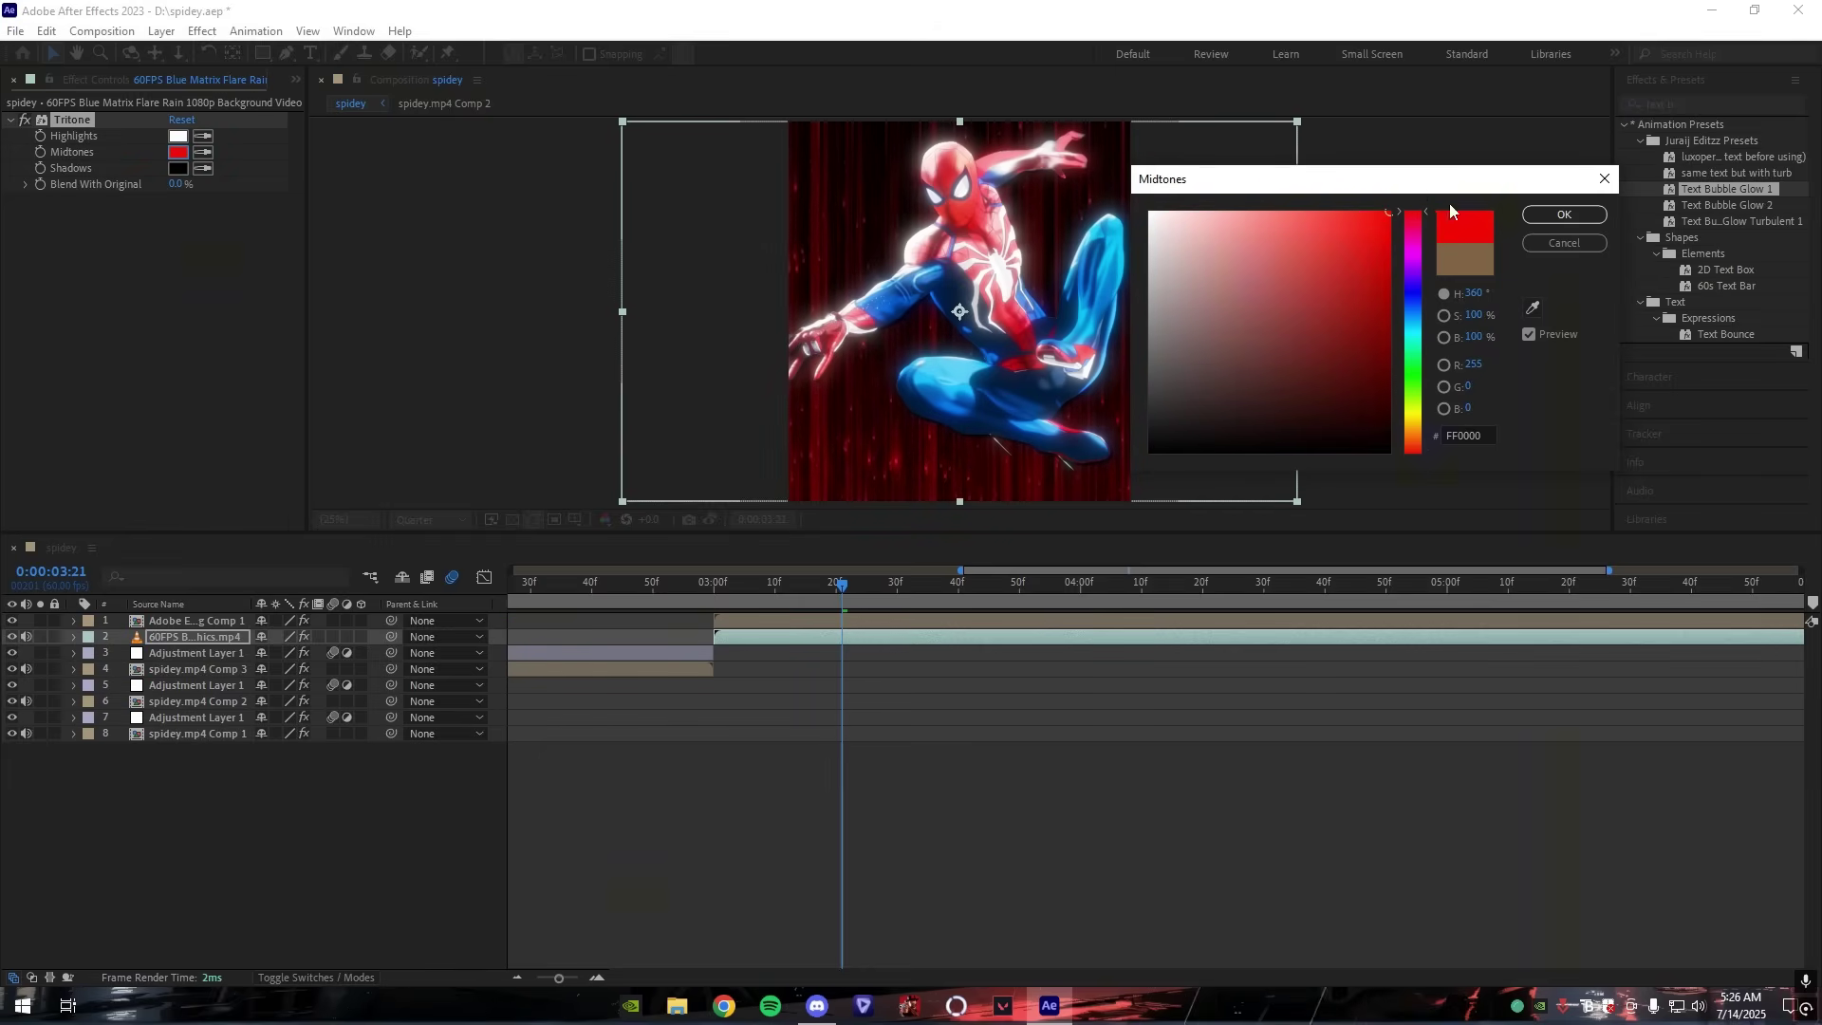
{"action": "left_click", "coordinate": [1565, 218]}
Step: Copy the Drop Shadow and Deep Glow 2 effects from the Spider-Man pre-comp onto the background video
{"action": "left_click", "coordinate": [1045, 635]}
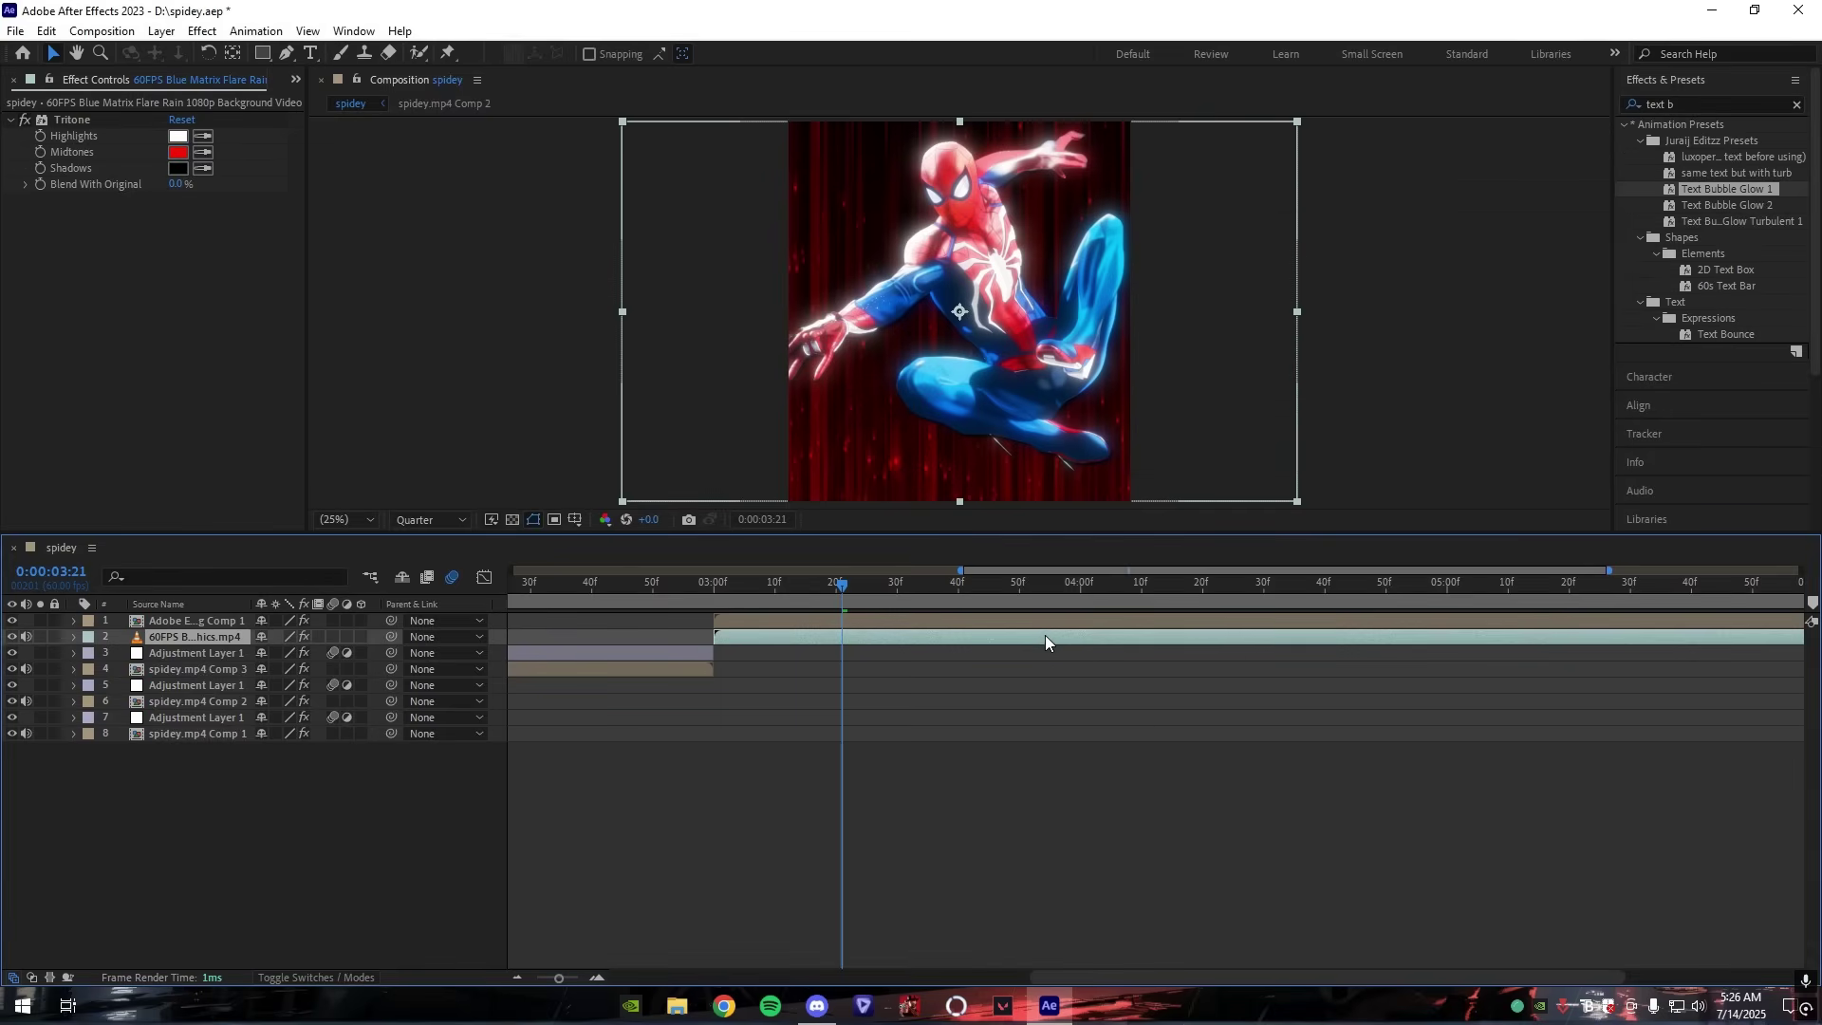
{"action": "left_click", "coordinate": [875, 618]}
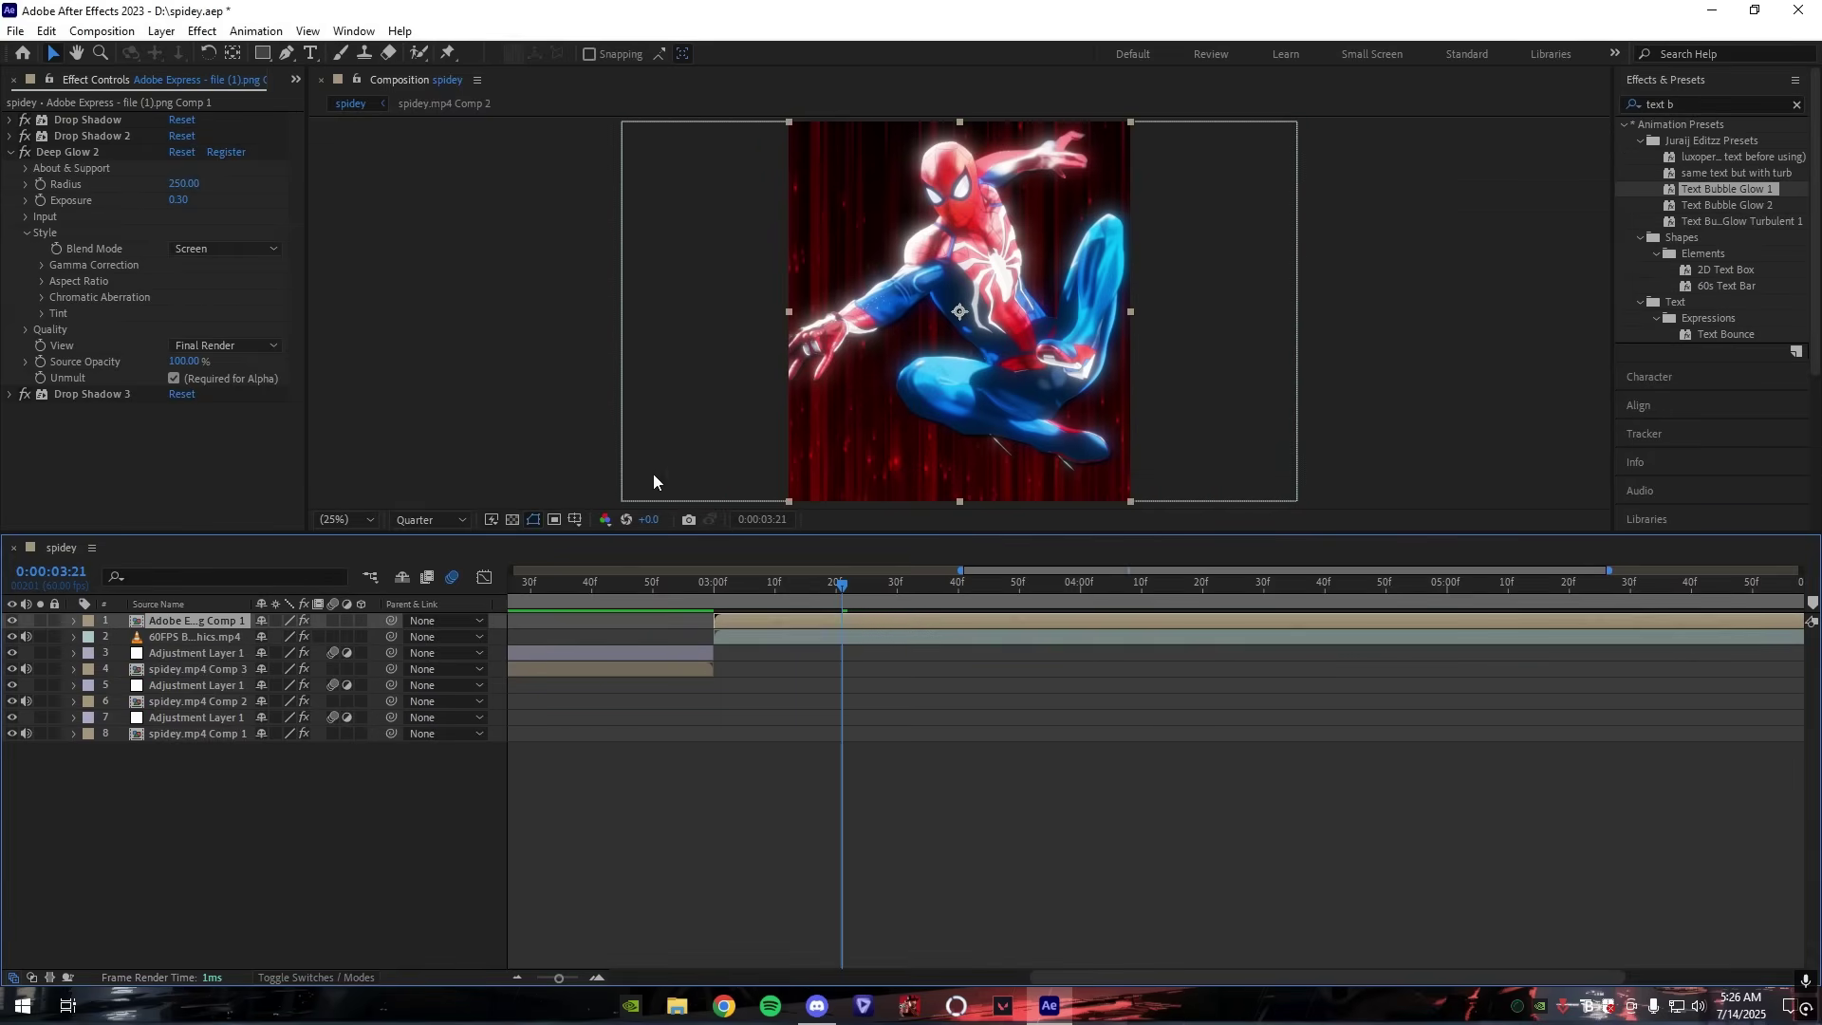
{"action": "left_click", "coordinate": [885, 634]}
{"action": "left_click", "coordinate": [964, 696]}
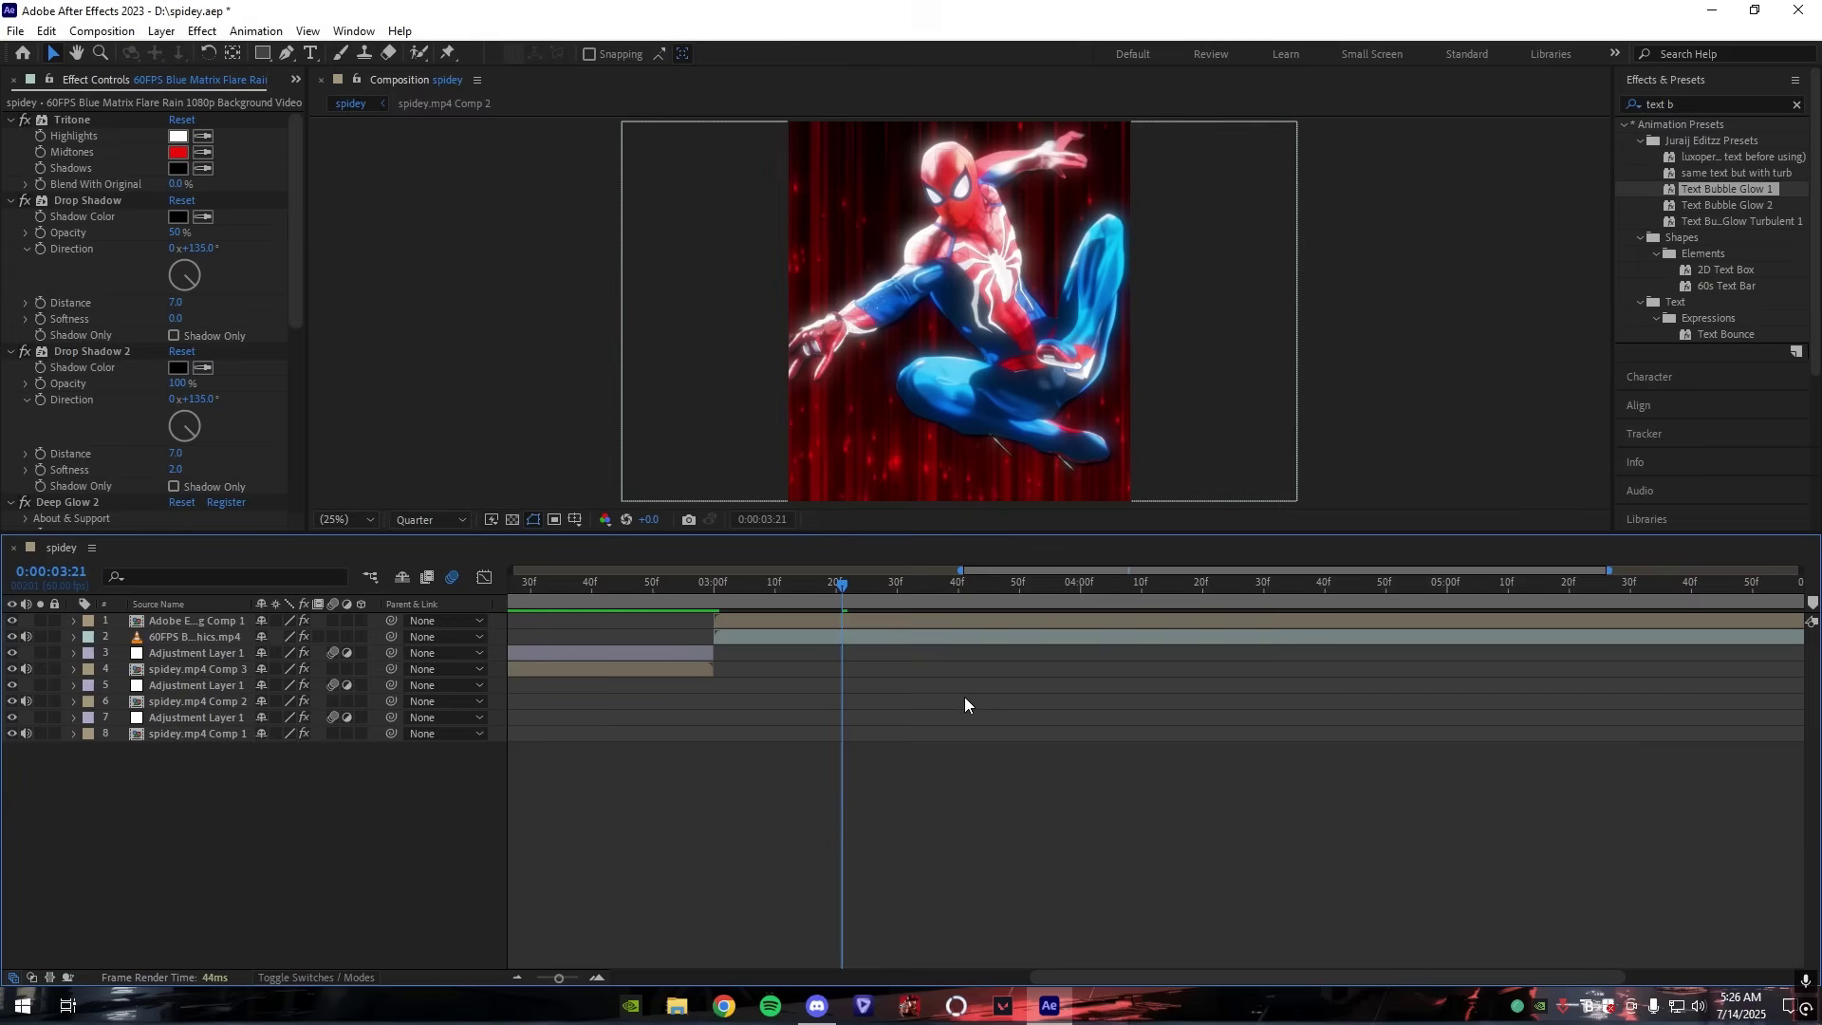
Step: Scrub through the glowing scene, return to 0:00:03:00 and add a text layer with the creator's name in capitals
{"action": "left_click_drag", "start_coordinate": [880, 600], "coordinate": [1535, 592]}
{"action": "left_click_drag", "start_coordinate": [908, 598], "coordinate": [715, 596]}
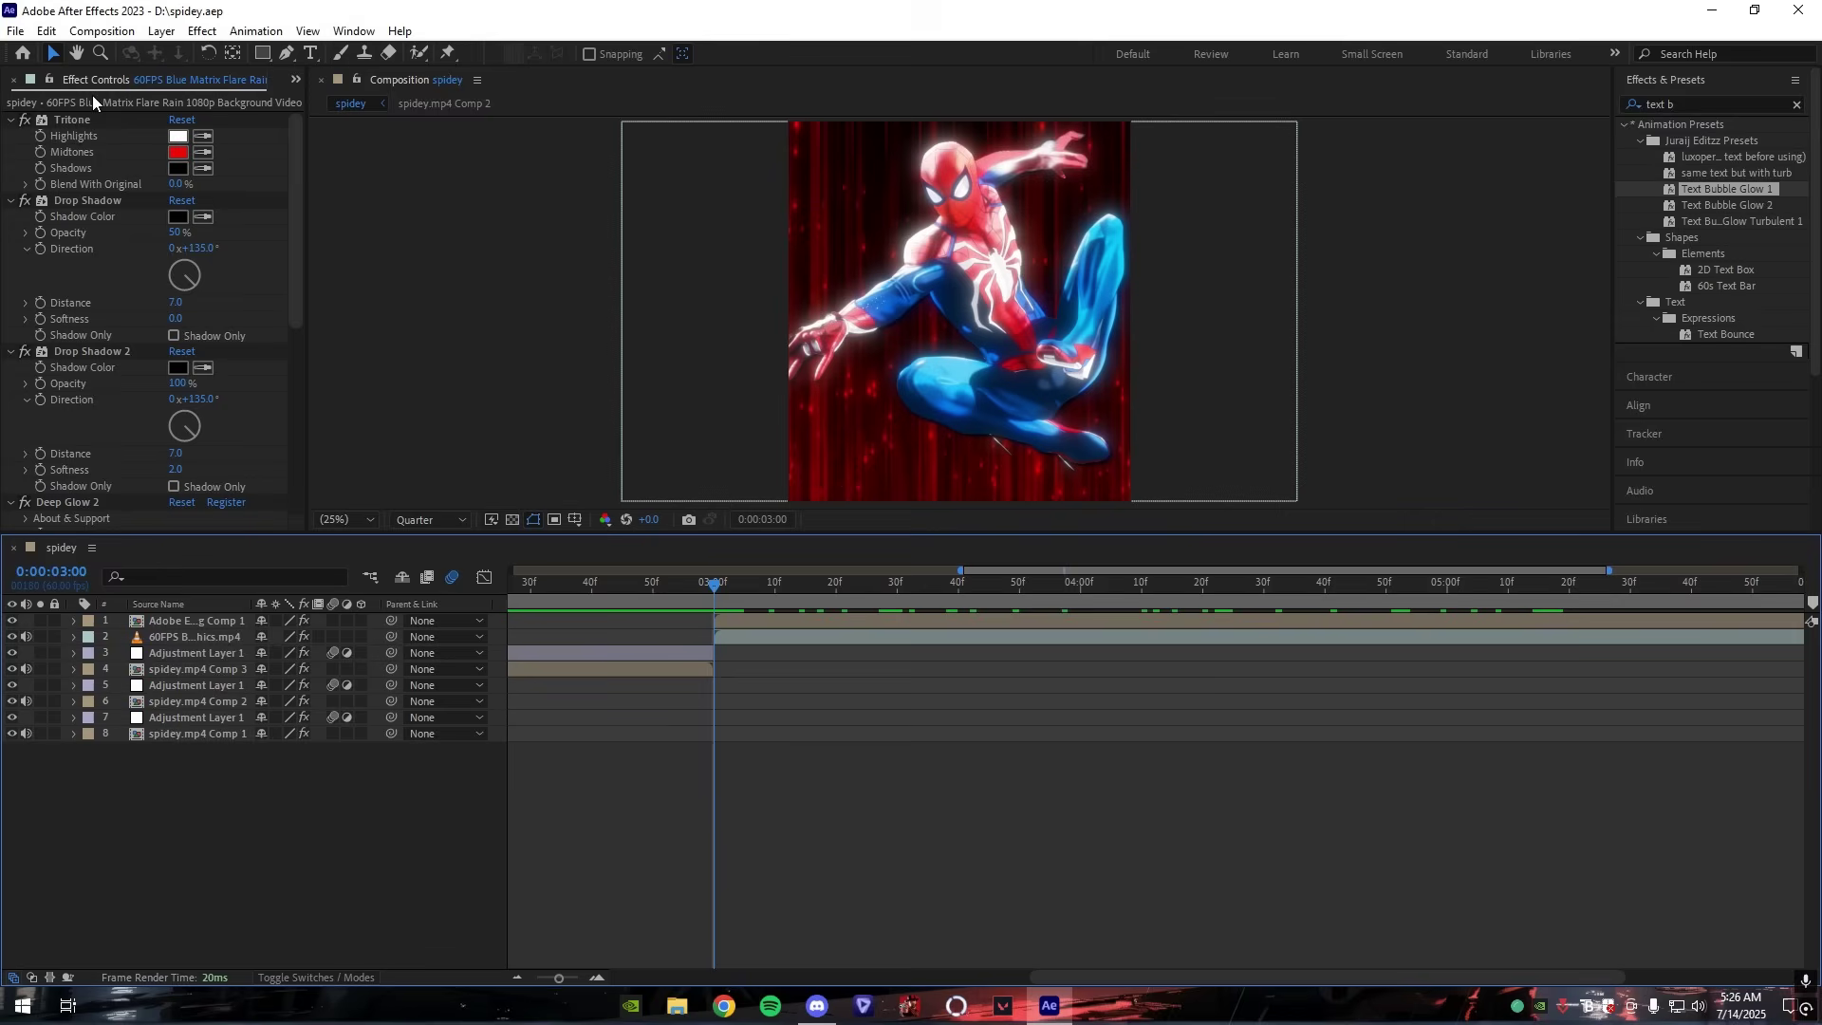
{"action": "left_click", "coordinate": [313, 55]}
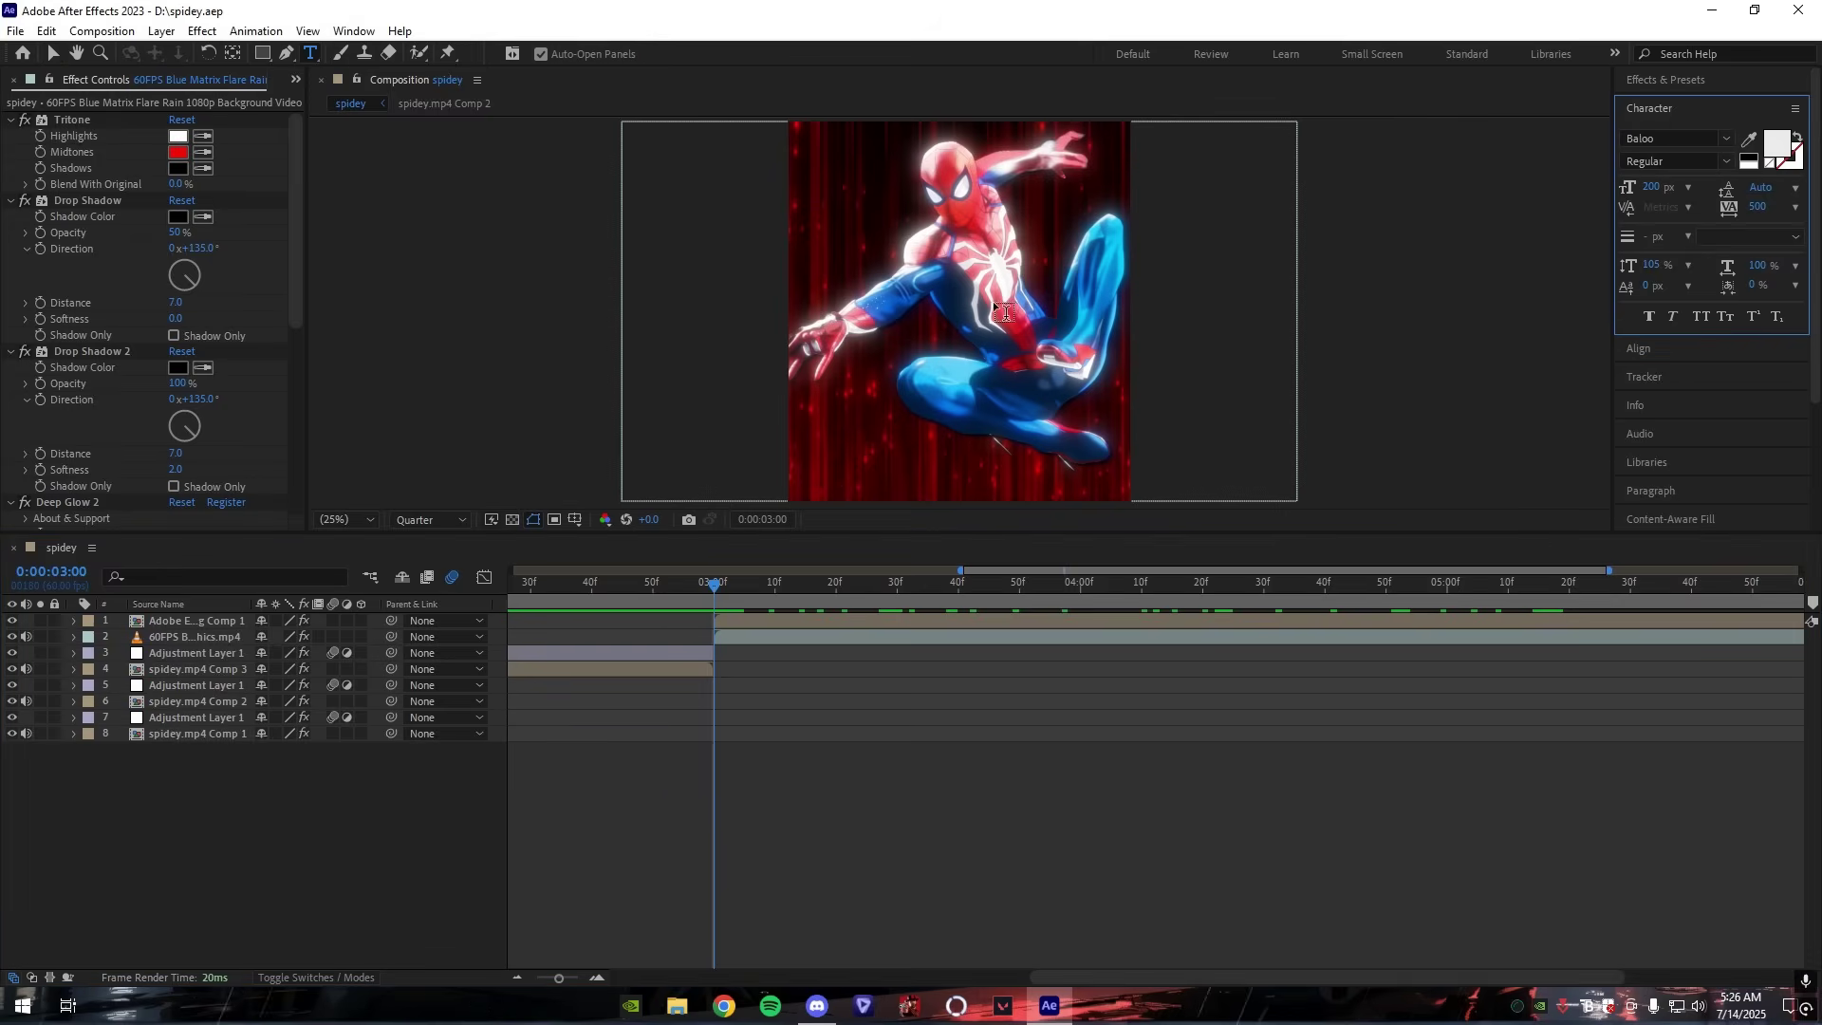
{"action": "left_click", "coordinate": [933, 300]}
{"action": "type", "text": "JURAIJ"}
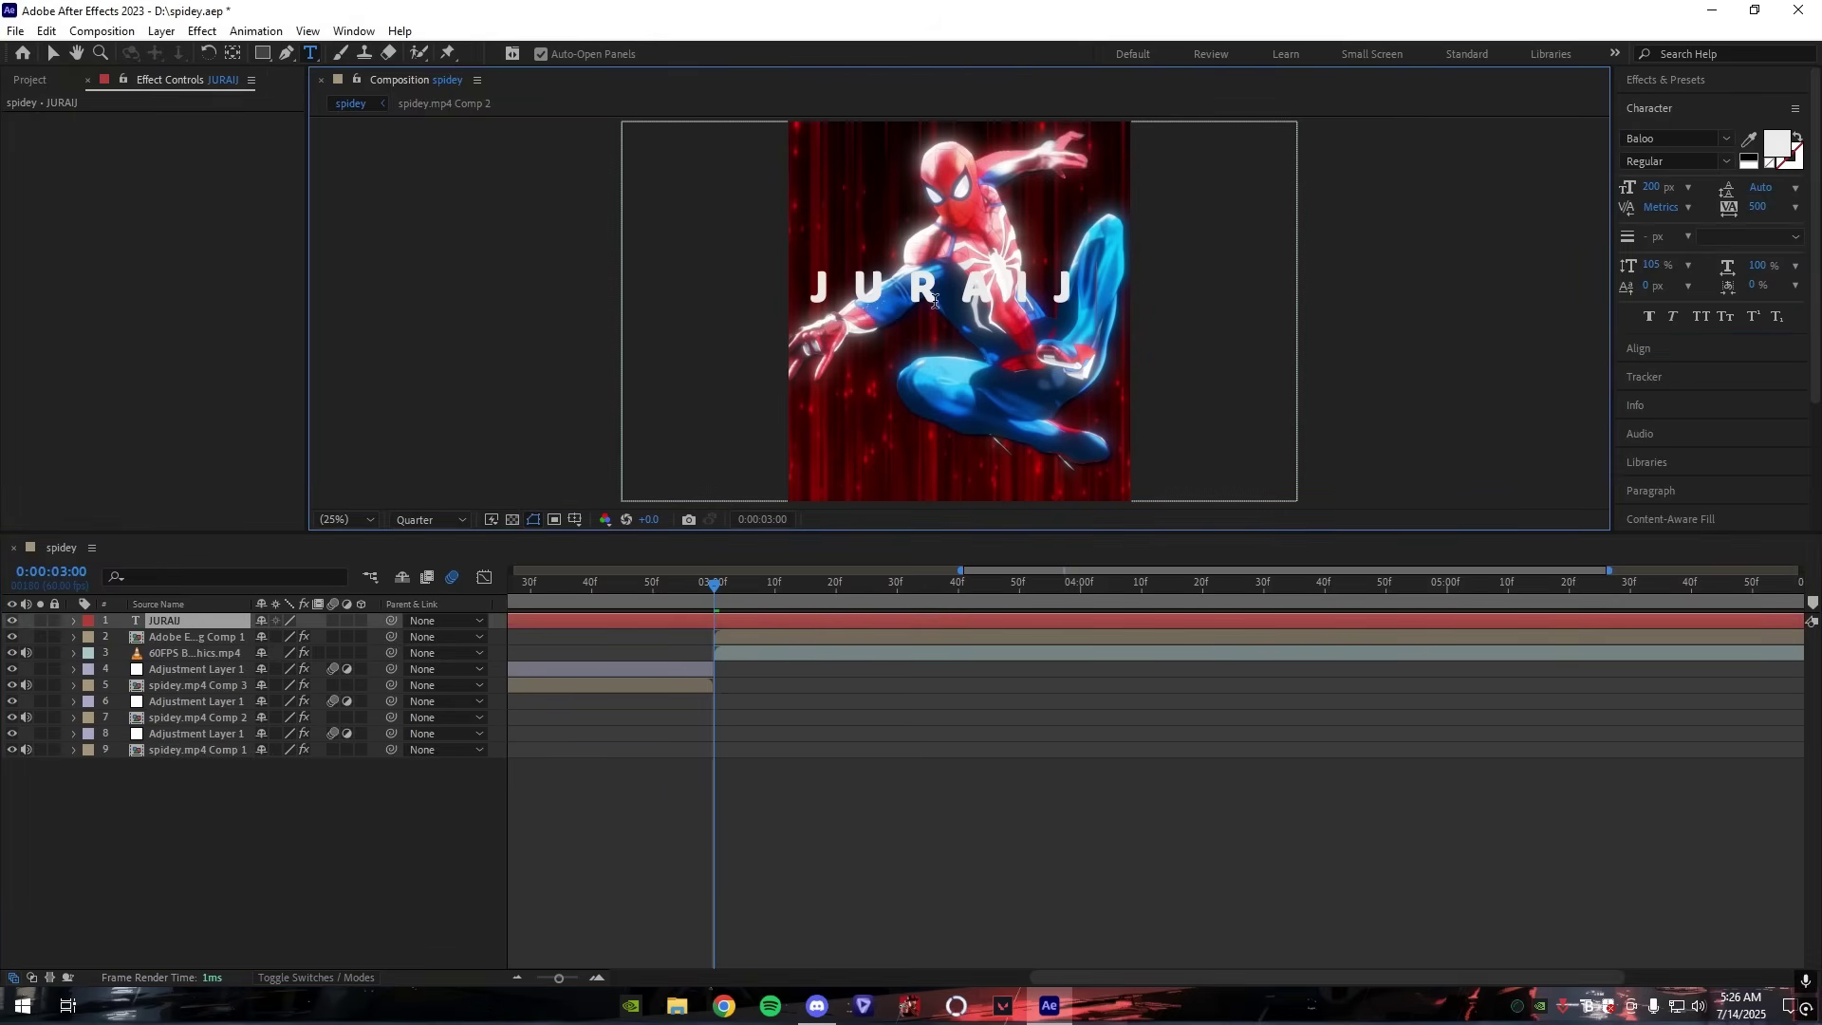
Step: Split the text layer at 0:00:03:00 and delete the part before it
{"action": "left_click", "coordinate": [759, 621]}
{"action": "key", "text": "ctrl+shift+d"}
{"action": "left_click", "coordinate": [704, 634]}
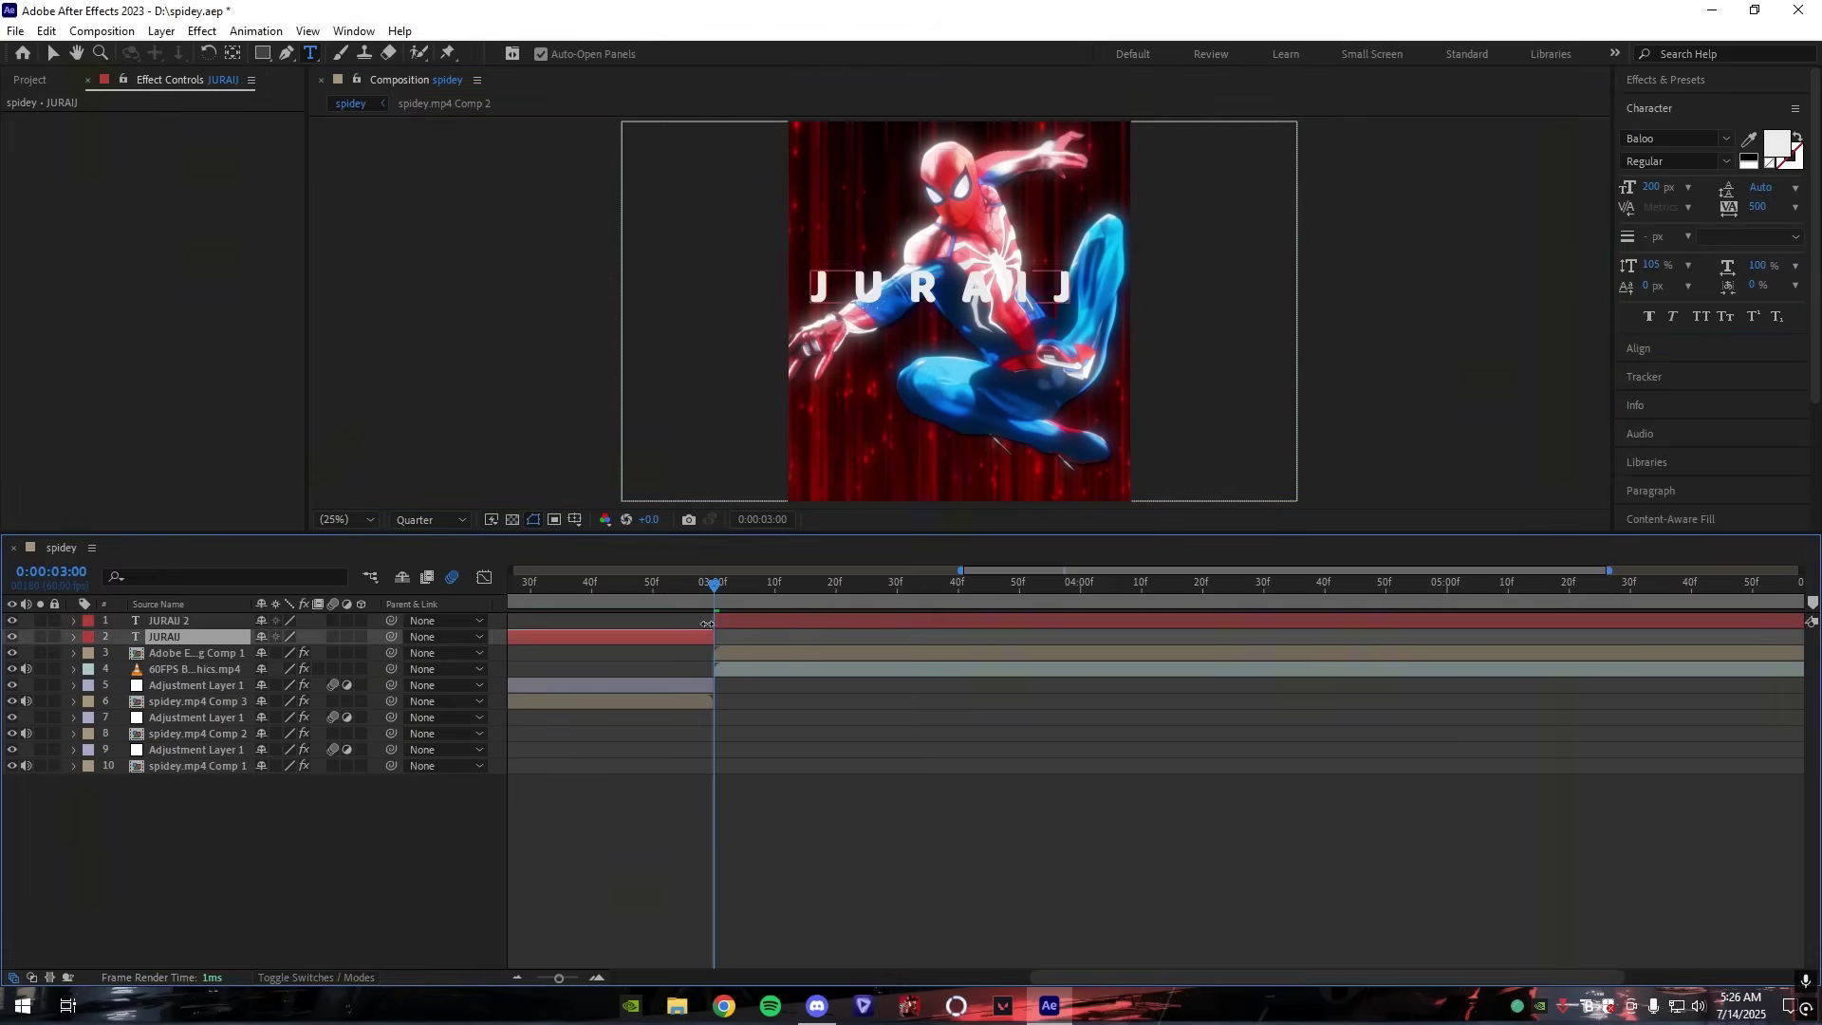
{"action": "key", "text": "Delete"}
Step: Centre the remaining text layer horizontally and vertically in the composition
{"action": "left_click", "coordinate": [797, 621]}
{"action": "left_click", "coordinate": [1688, 348]}
{"action": "left_click", "coordinate": [1667, 184]}
{"action": "left_click", "coordinate": [1762, 184]}
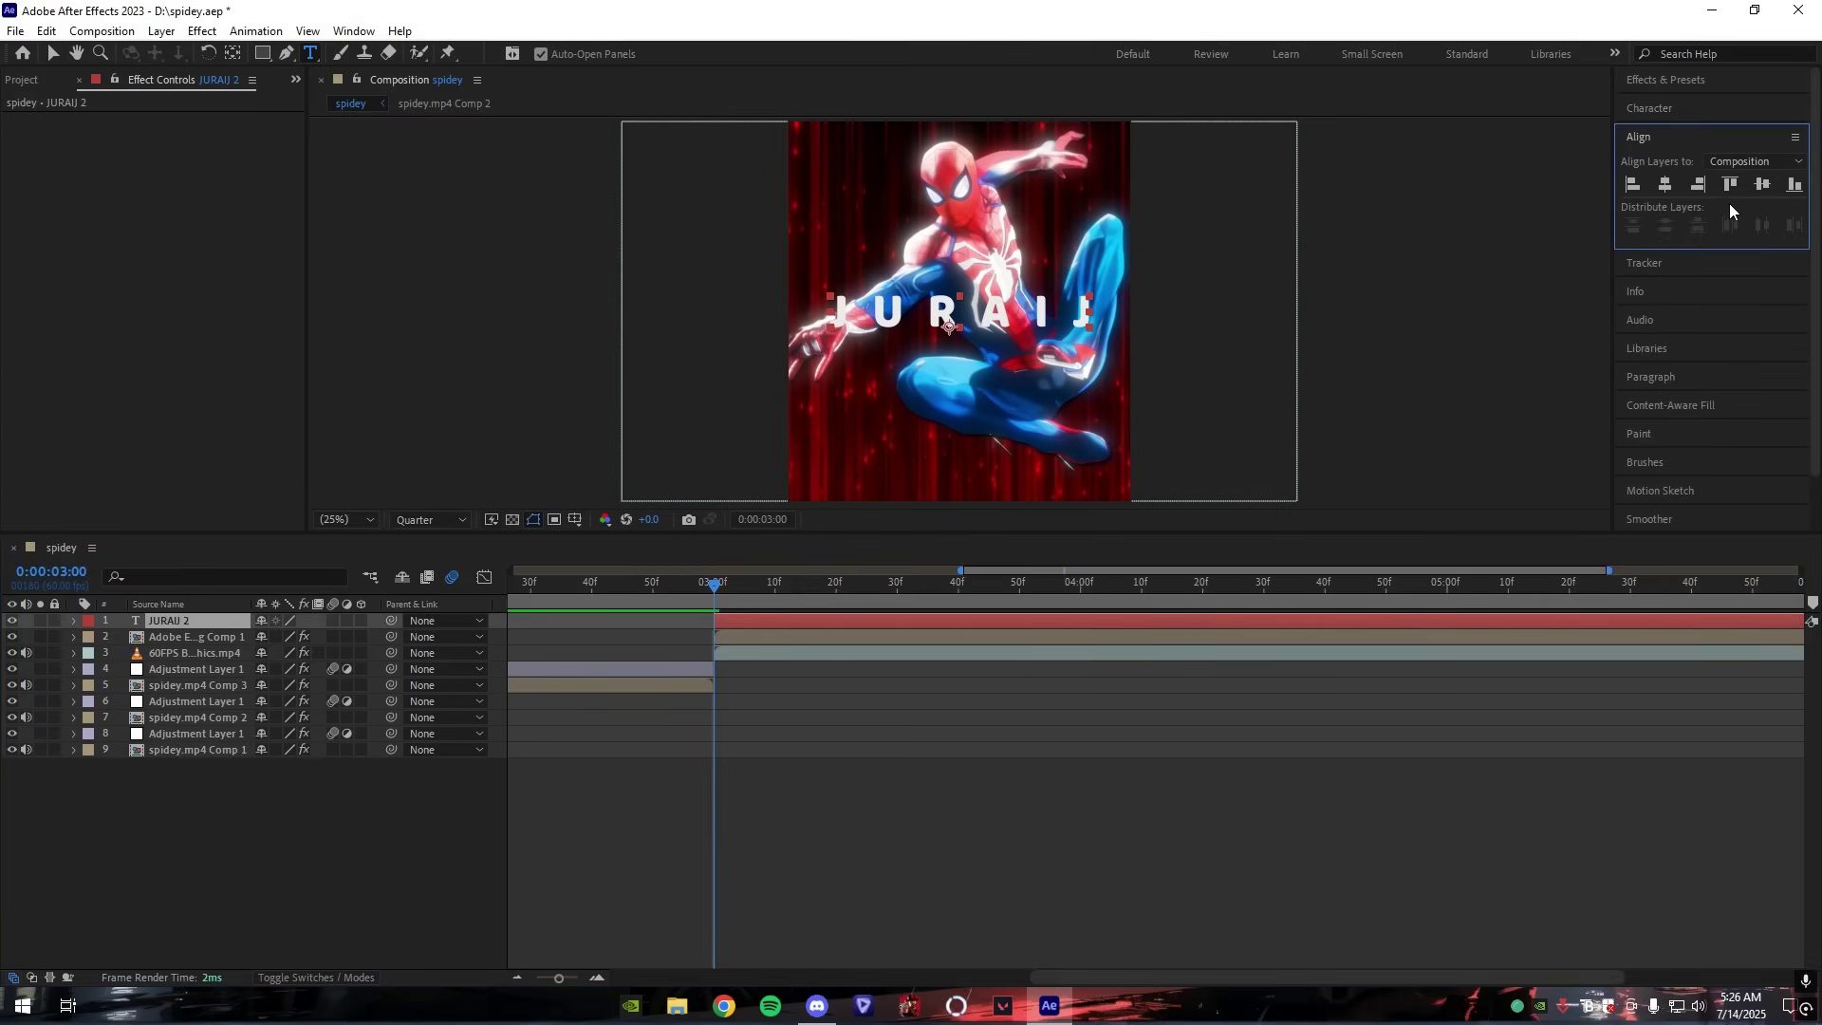
Step: Duplicate the title text layer and turn the upper copy into a white outline without fill
{"action": "left_click", "coordinate": [857, 623]}
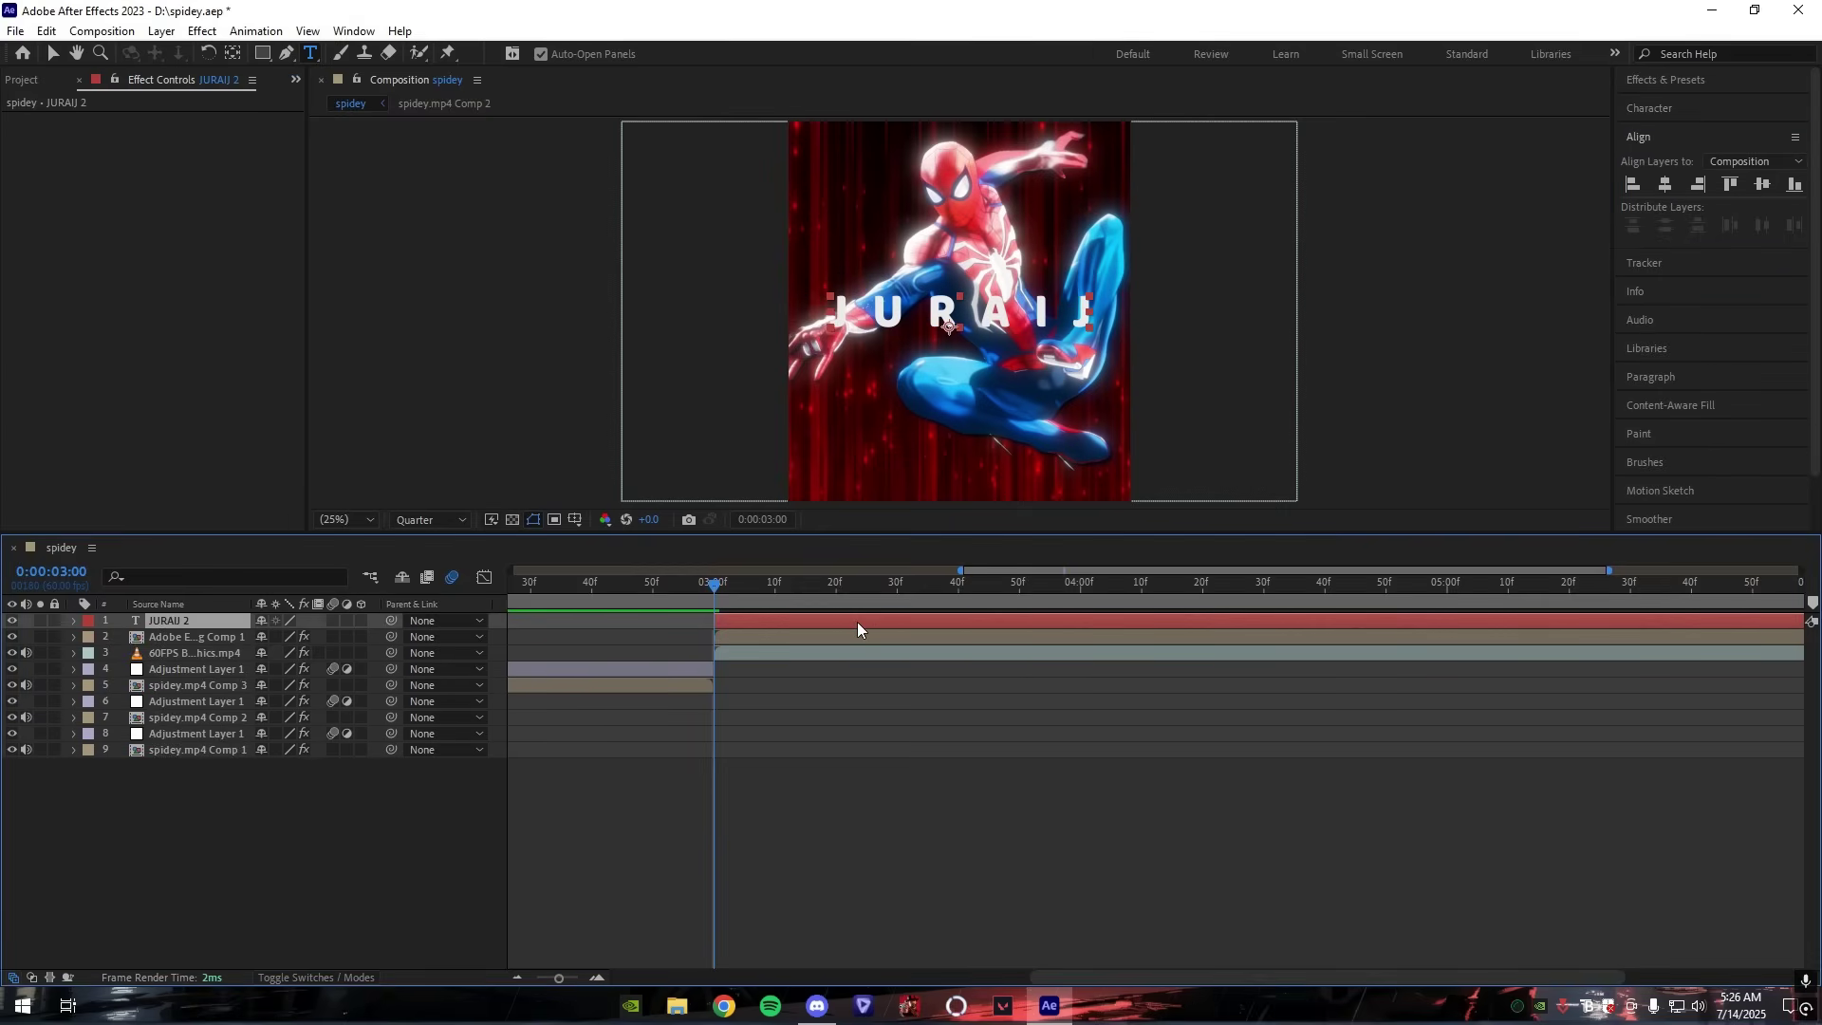
{"action": "key", "text": "ctrl+d"}
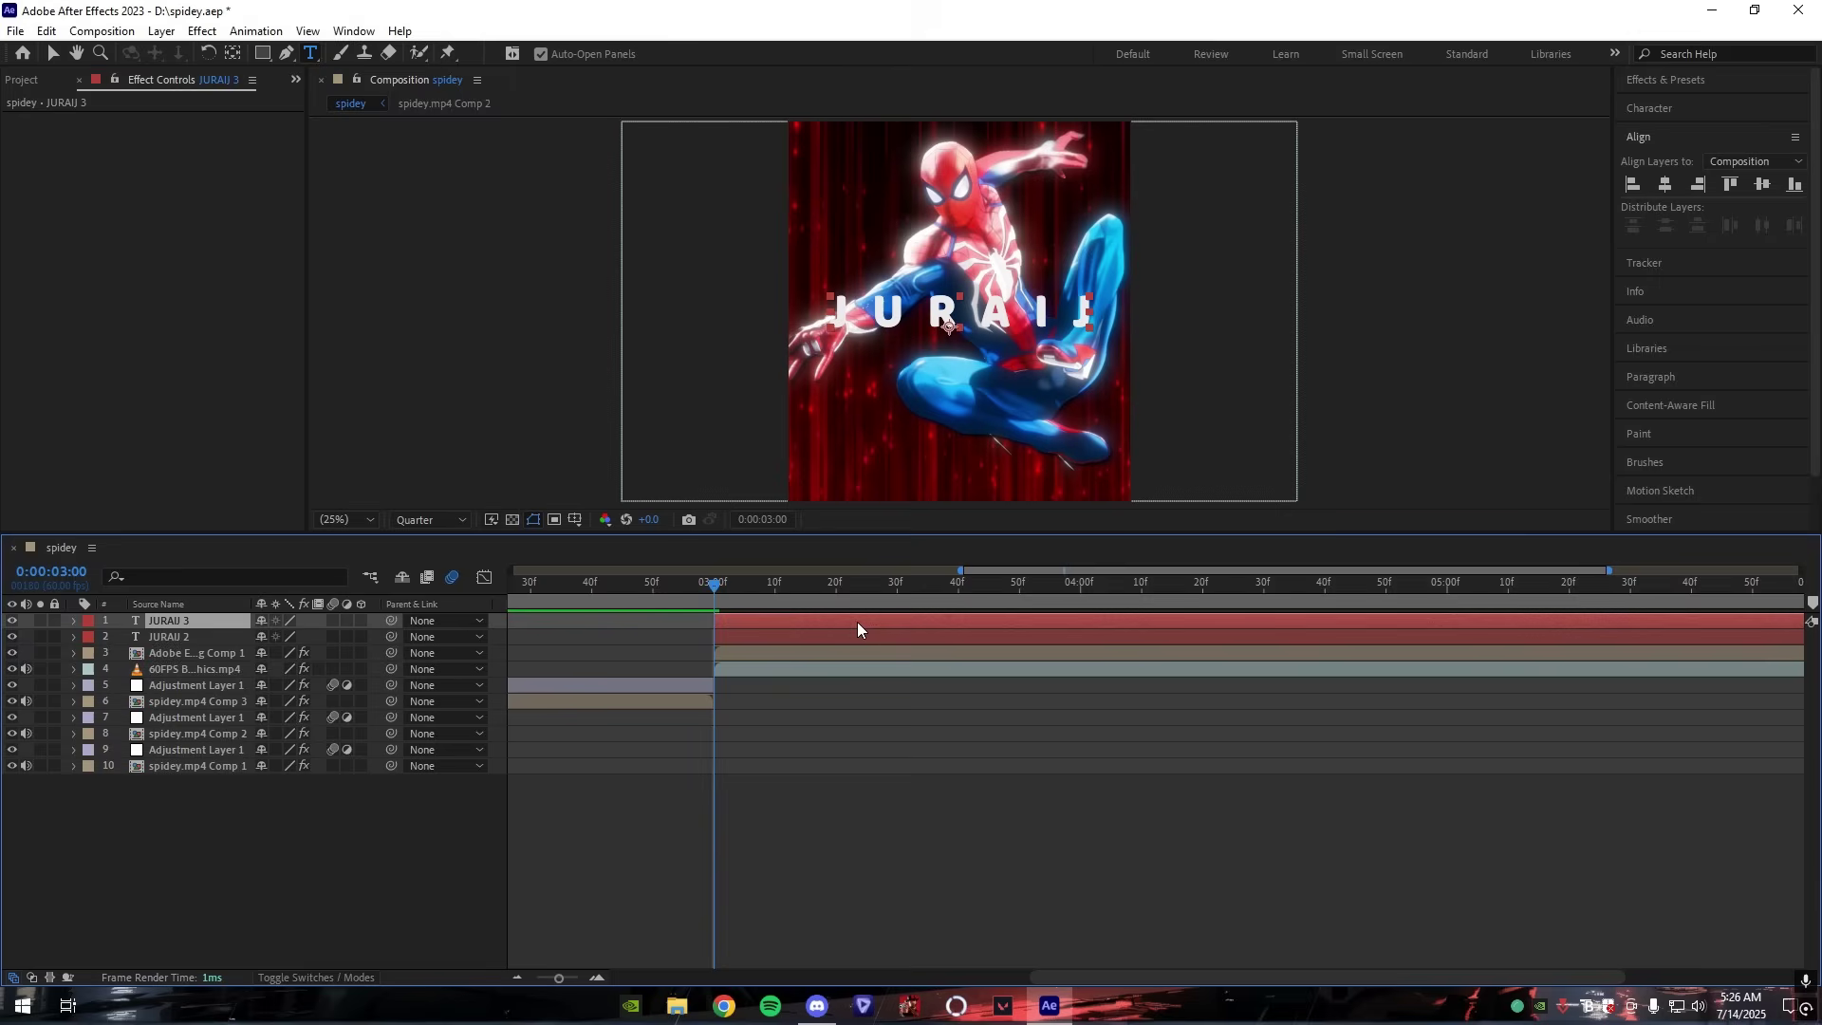
{"action": "left_click", "coordinate": [1699, 110]}
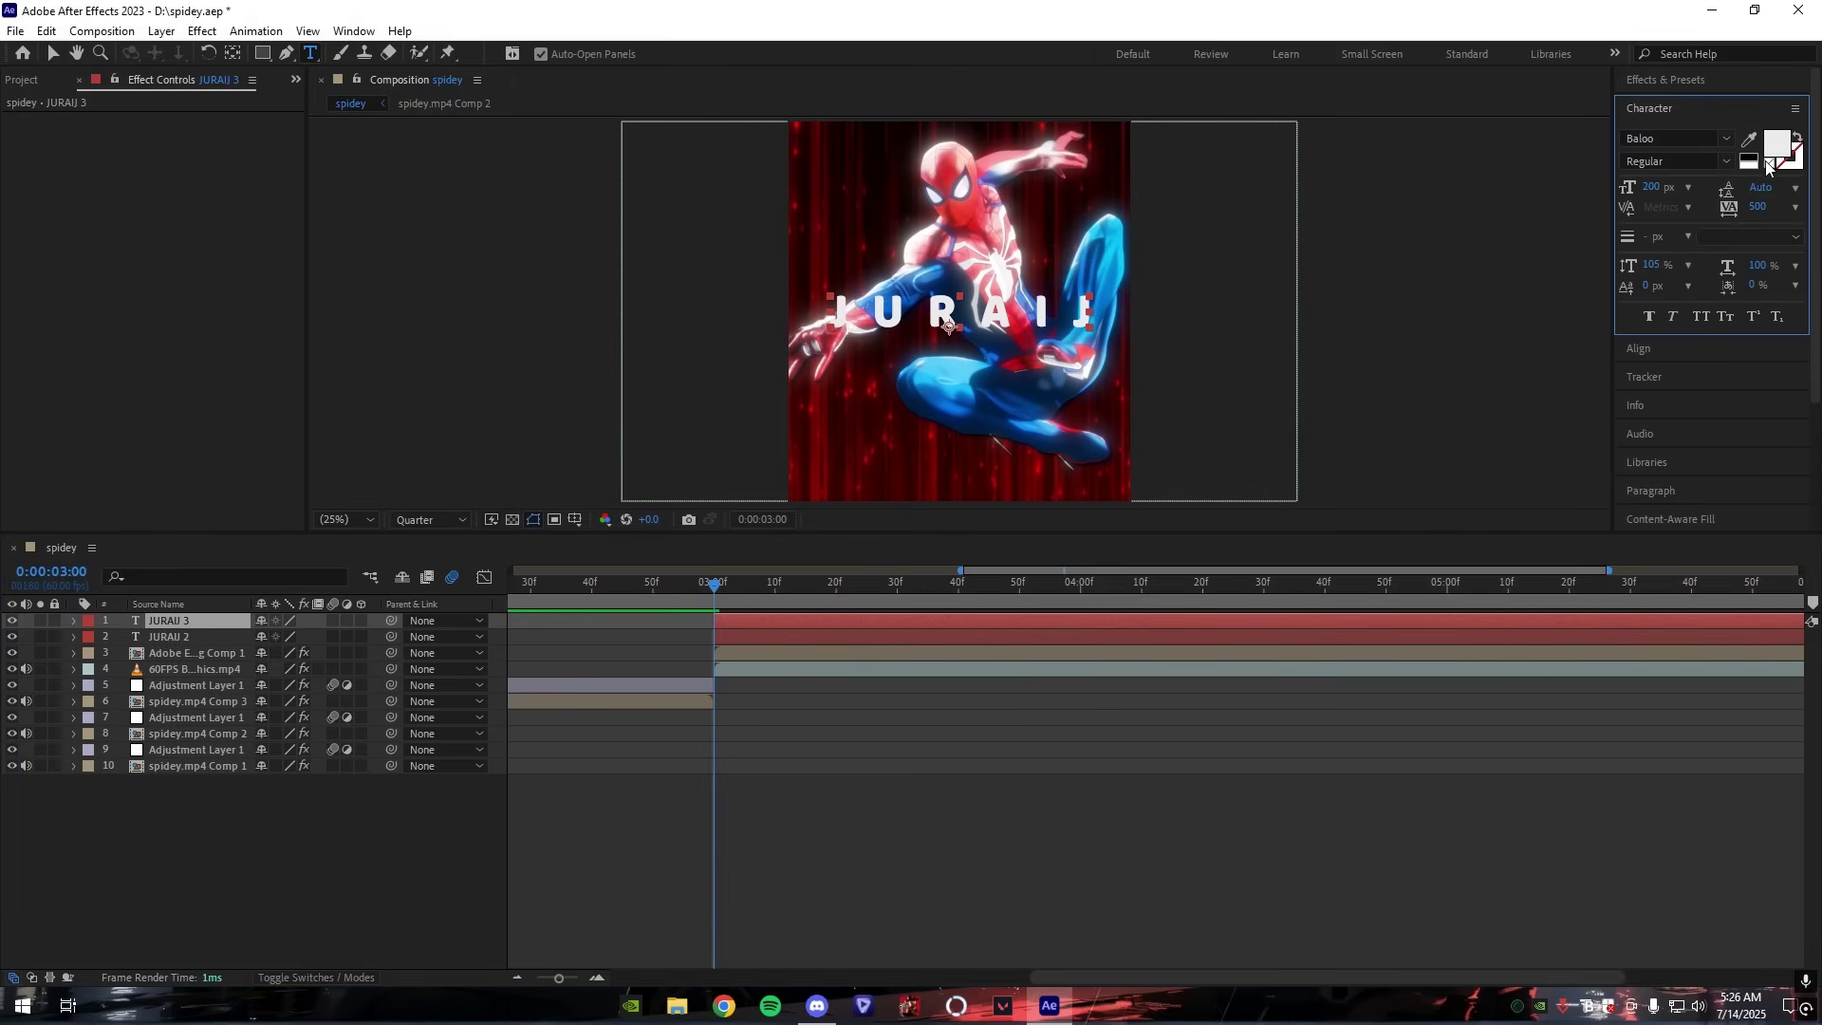
Step: Apply S_TexturePlasma to the lower title text layer and set its glow colour to a light red
{"action": "left_click", "coordinate": [1681, 74]}
{"action": "type", "text": "plasma"}
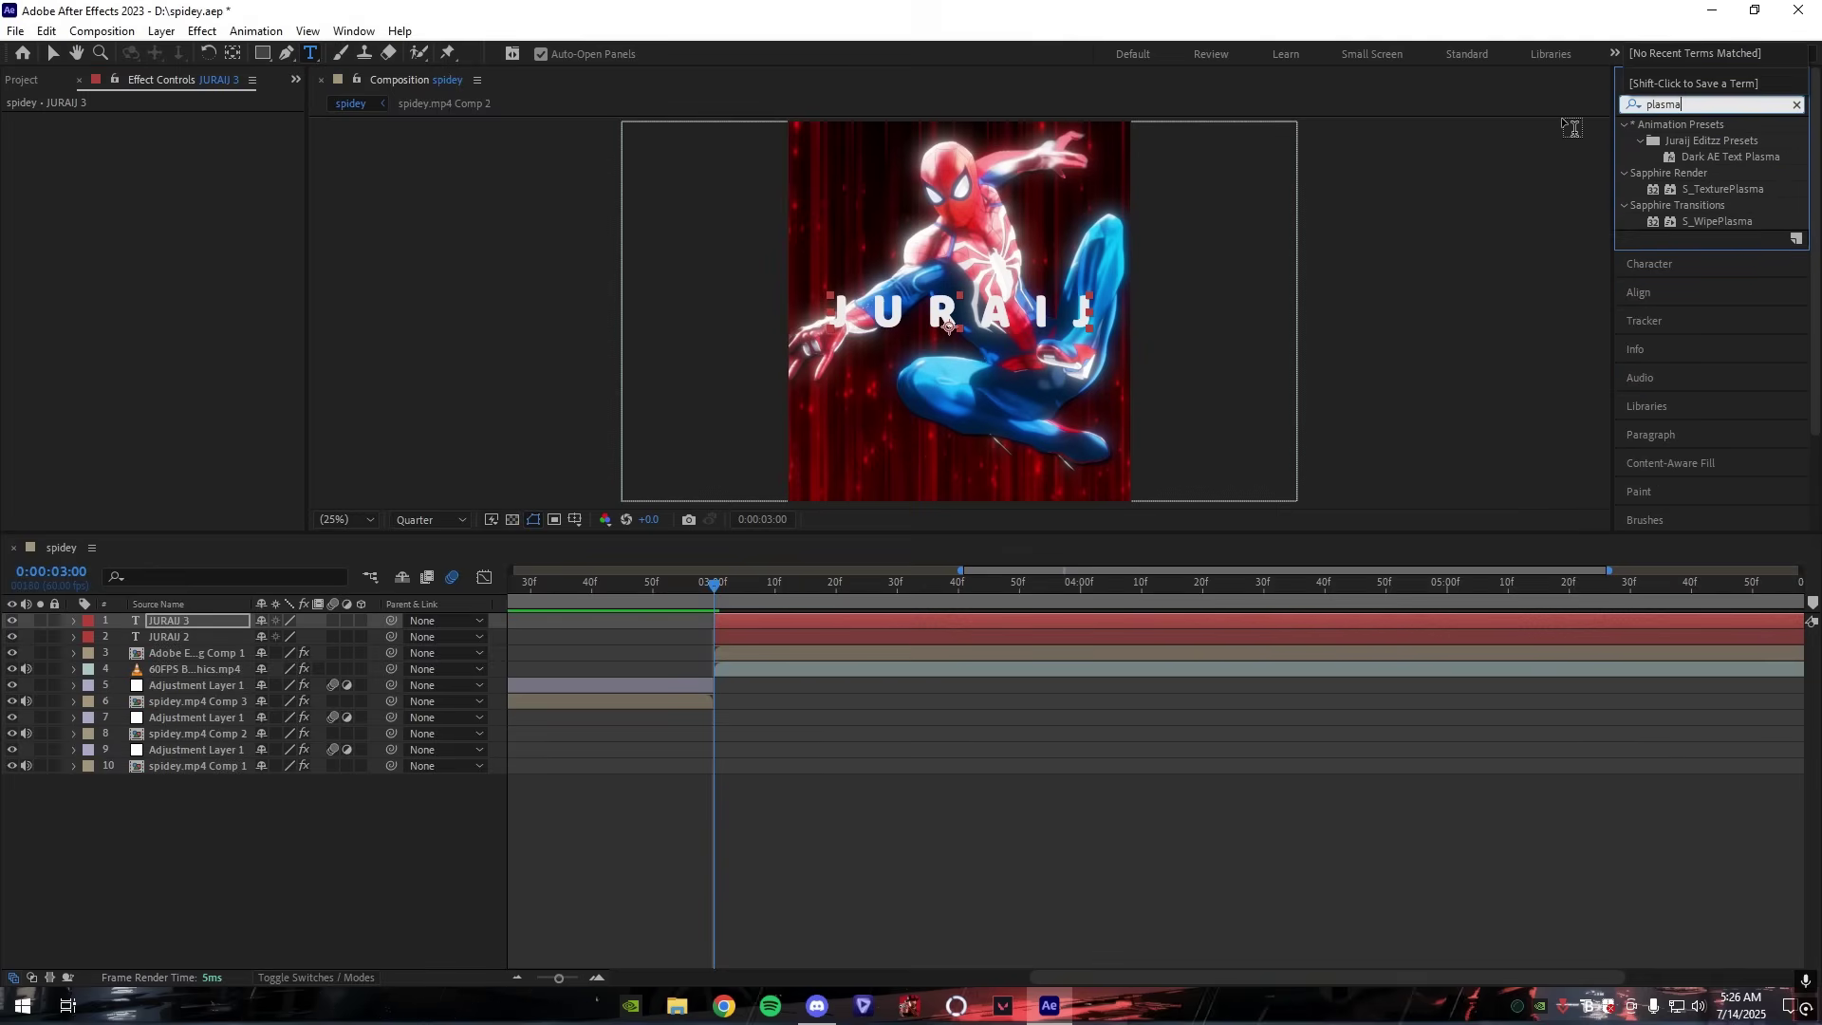
{"action": "left_click_drag", "start_coordinate": [1716, 188], "coordinate": [852, 636]}
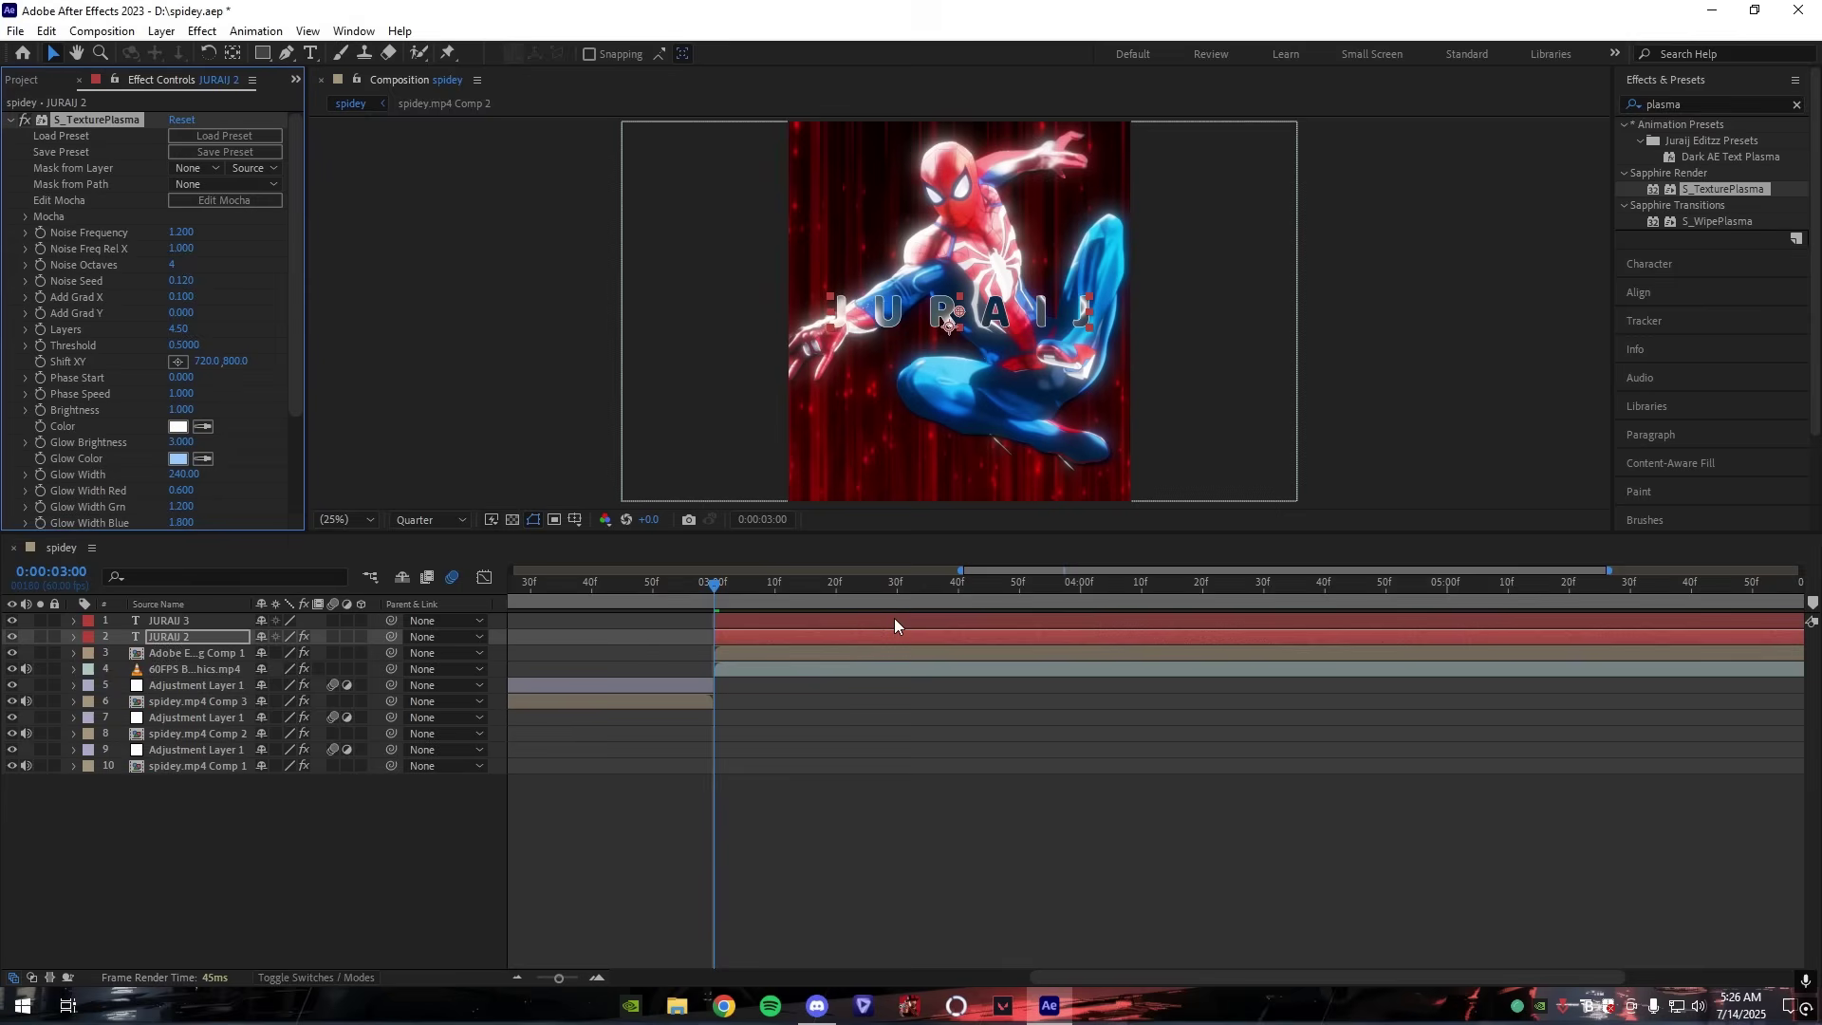
{"action": "left_click", "coordinate": [179, 459]}
{"action": "left_click", "coordinate": [1413, 213]}
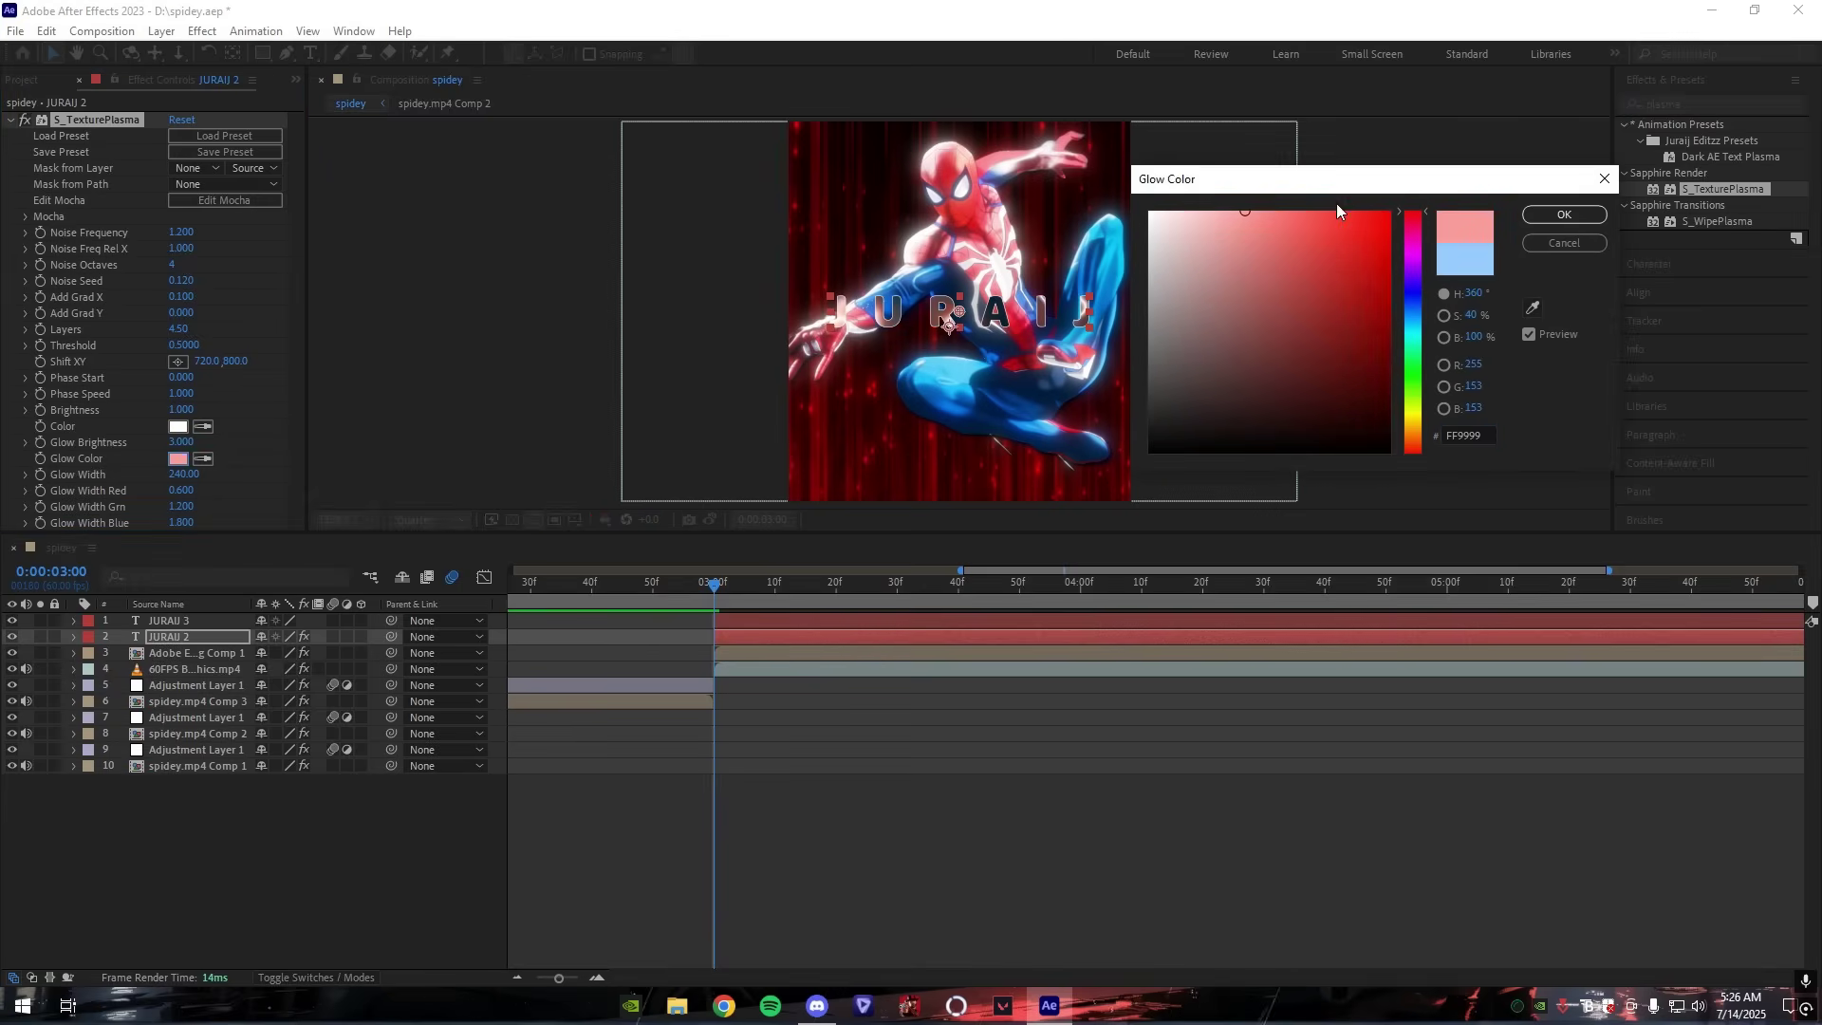
{"action": "left_click", "coordinate": [1314, 203]}
{"action": "key", "text": "Return"}
Step: Pre-compose the two title text layers together, keeping the default name
{"action": "left_click", "coordinate": [899, 624], "text": "shift"}
{"action": "right_click", "coordinate": [896, 618]}
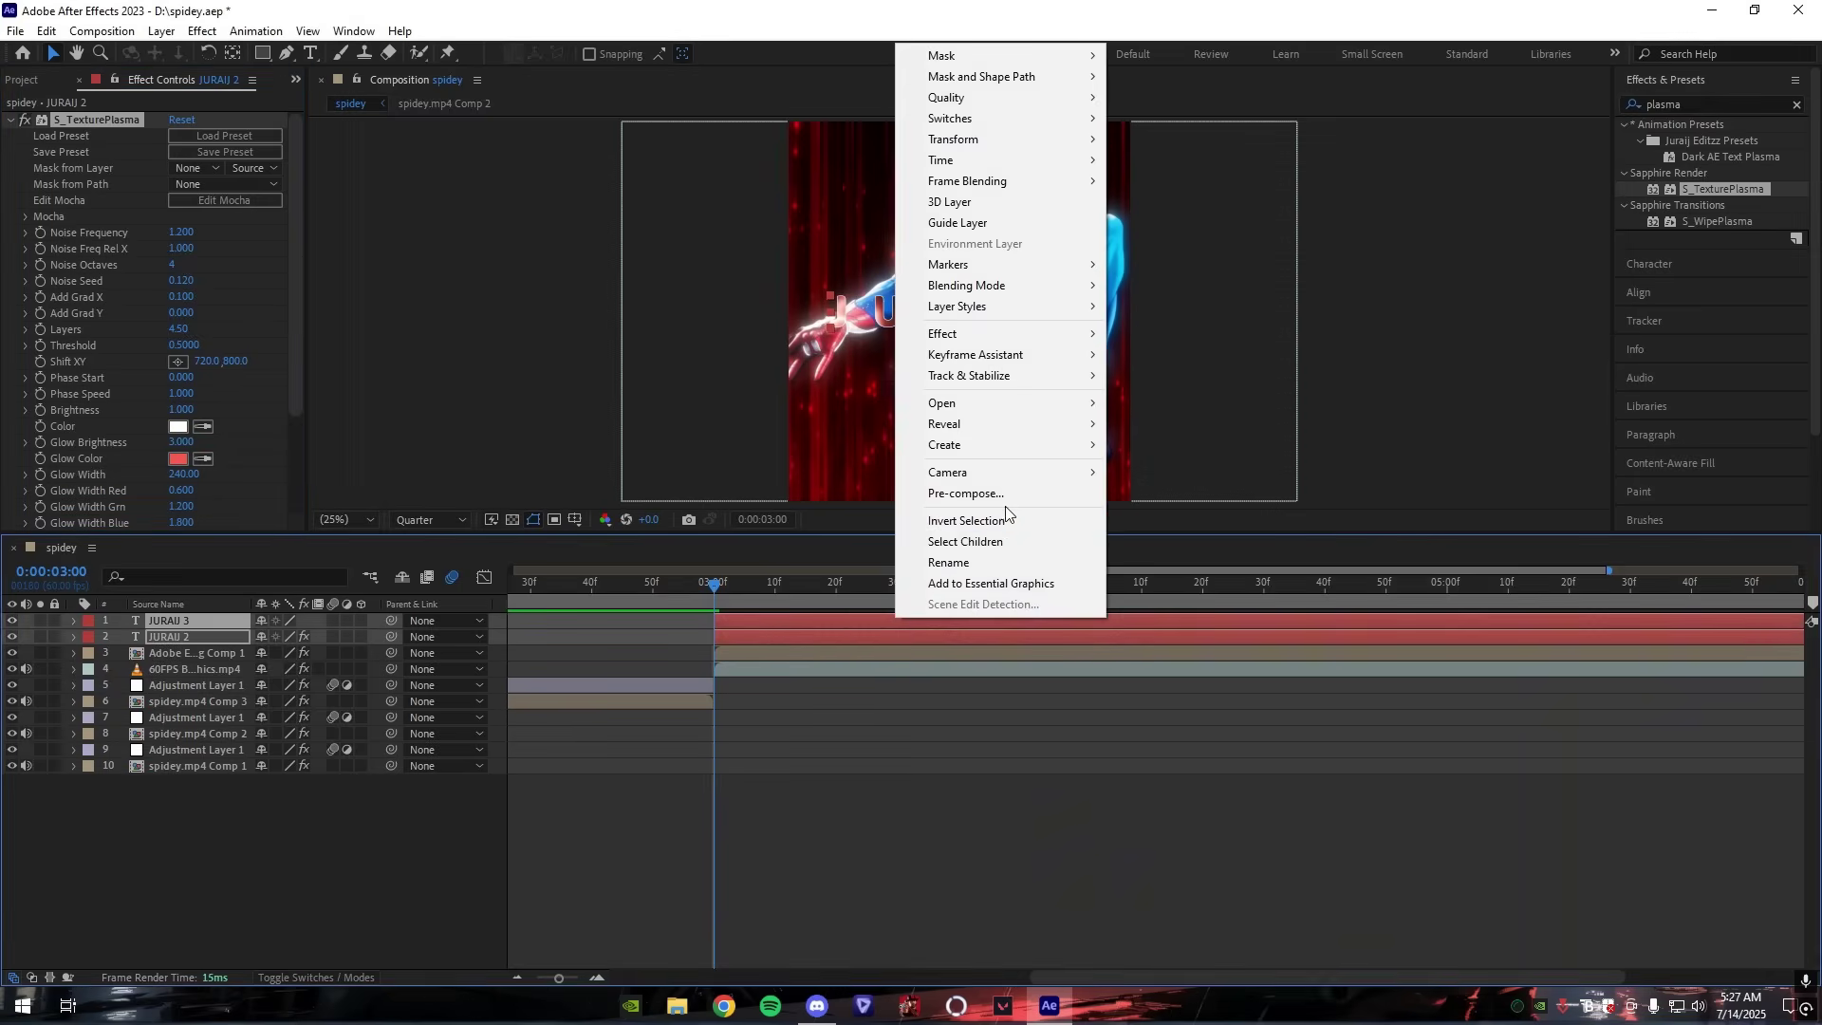
{"action": "left_click", "coordinate": [1004, 494]}
{"action": "left_click", "coordinate": [935, 619]}
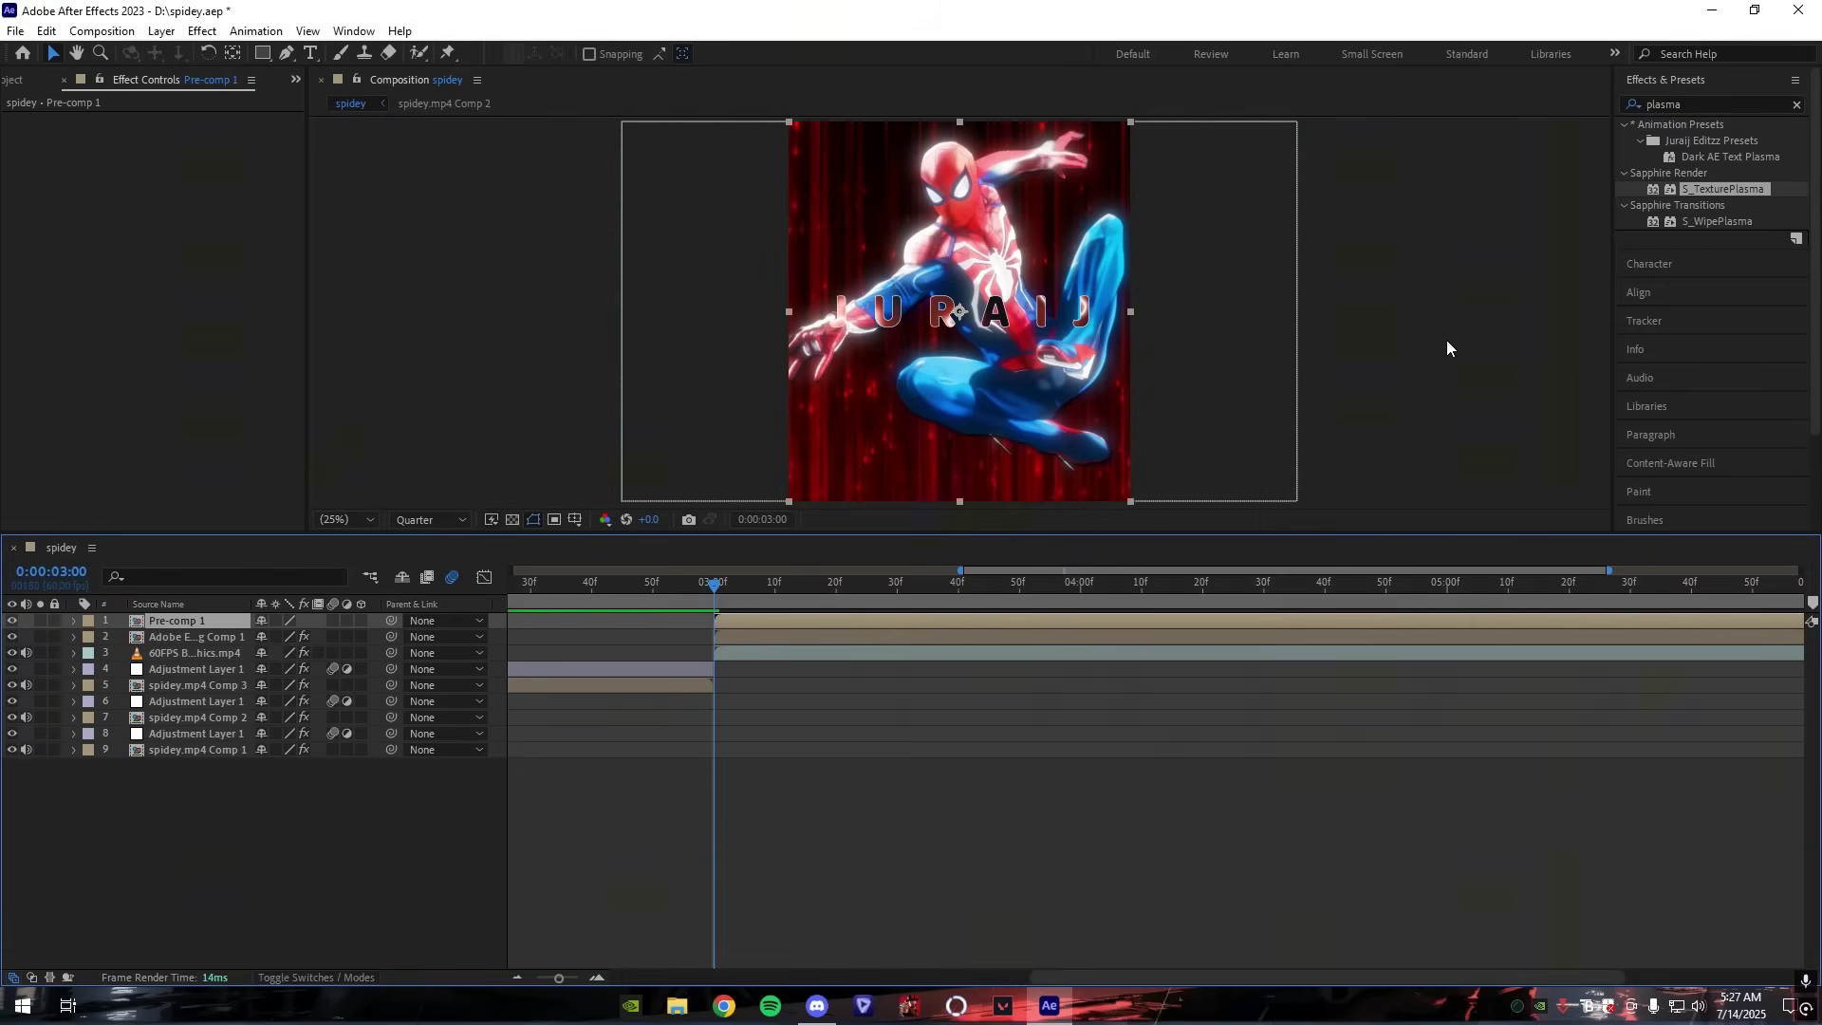
Step: Copy all effects from the Spider-Man pre-comp onto the title pre-comp
{"action": "left_click", "coordinate": [959, 636]}
{"action": "left_click", "coordinate": [106, 156]}
{"action": "key", "text": "ctrl+a"}
{"action": "key", "text": "ctrl+c"}
{"action": "left_click", "coordinate": [755, 617]}
{"action": "key", "text": "ctrl+v"}
Step: Set the Deep Glow 2 exposure on the title pre-comp to 1
{"action": "left_click", "coordinate": [833, 673]}
{"action": "left_click", "coordinate": [179, 469]}
{"action": "type", "text": "1"}
{"action": "key", "text": "Return"}
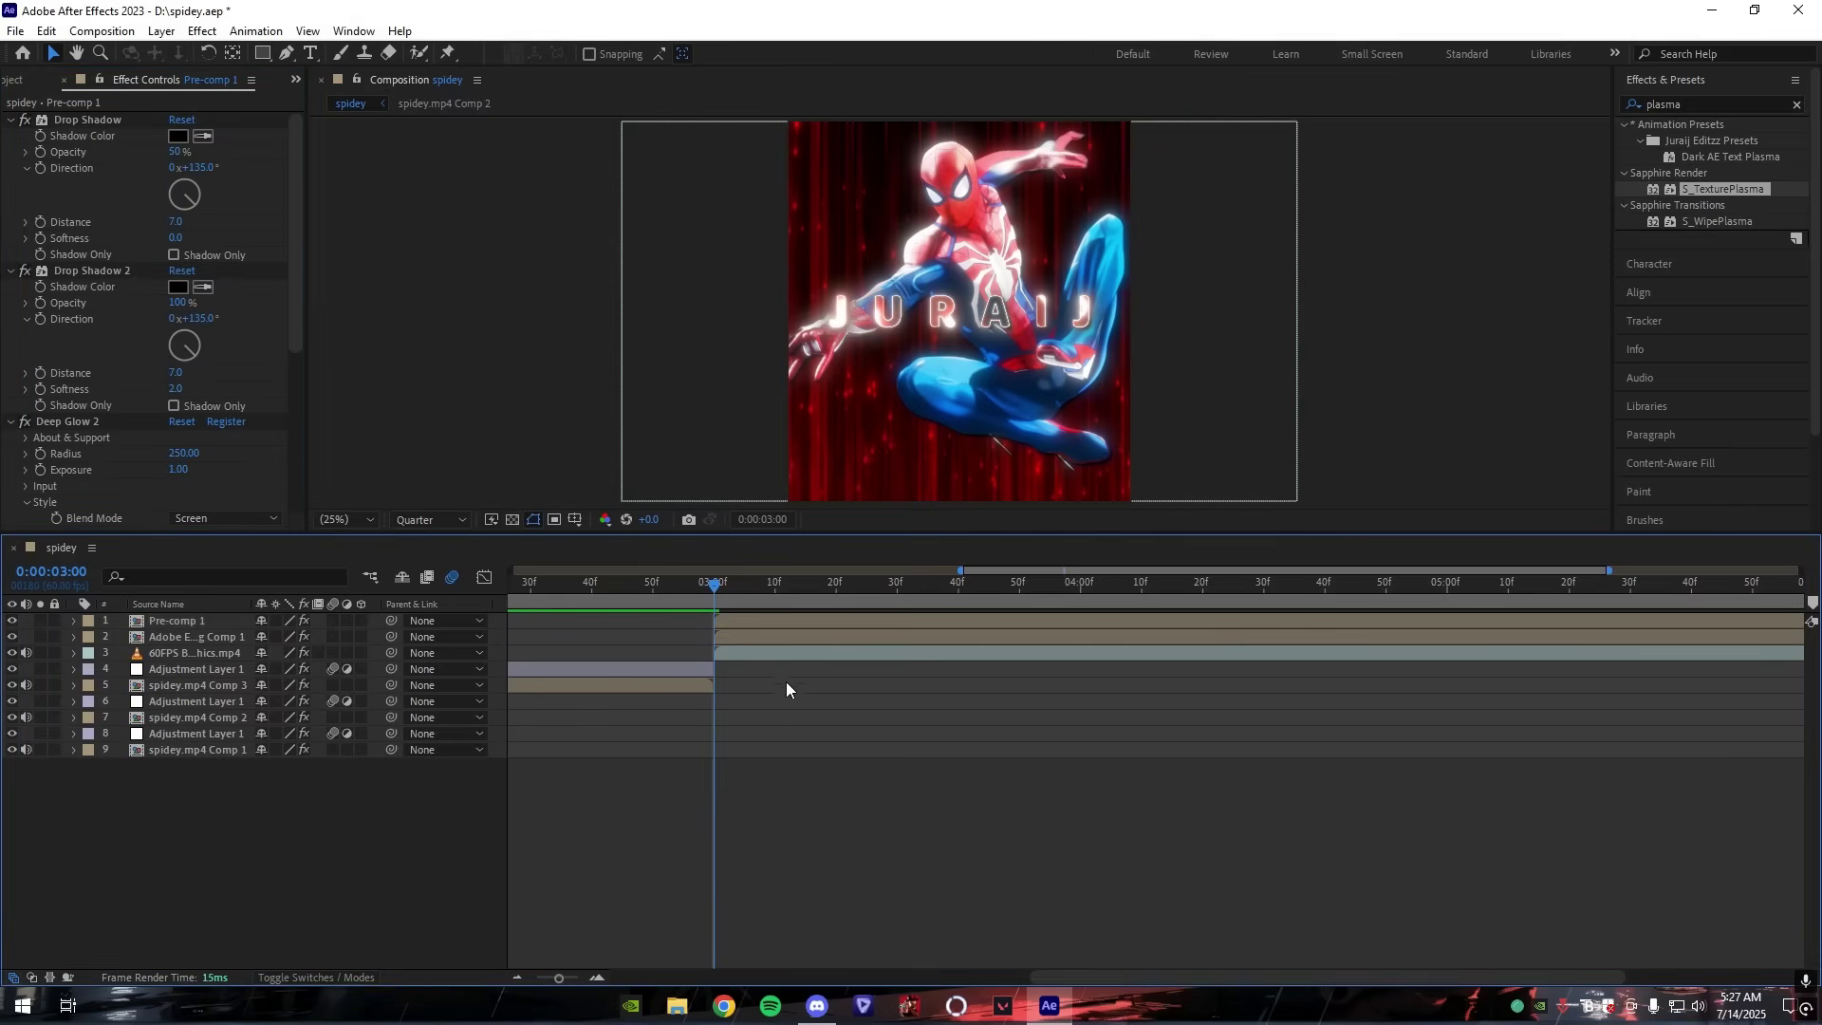
Step: Enable the Deep Glow 2 tint on the title pre-comp with a 50% mix and colour FF5D5D
{"action": "scroll", "coordinate": [44, 429], "scroll_direction": "down", "scroll_amount": 3}
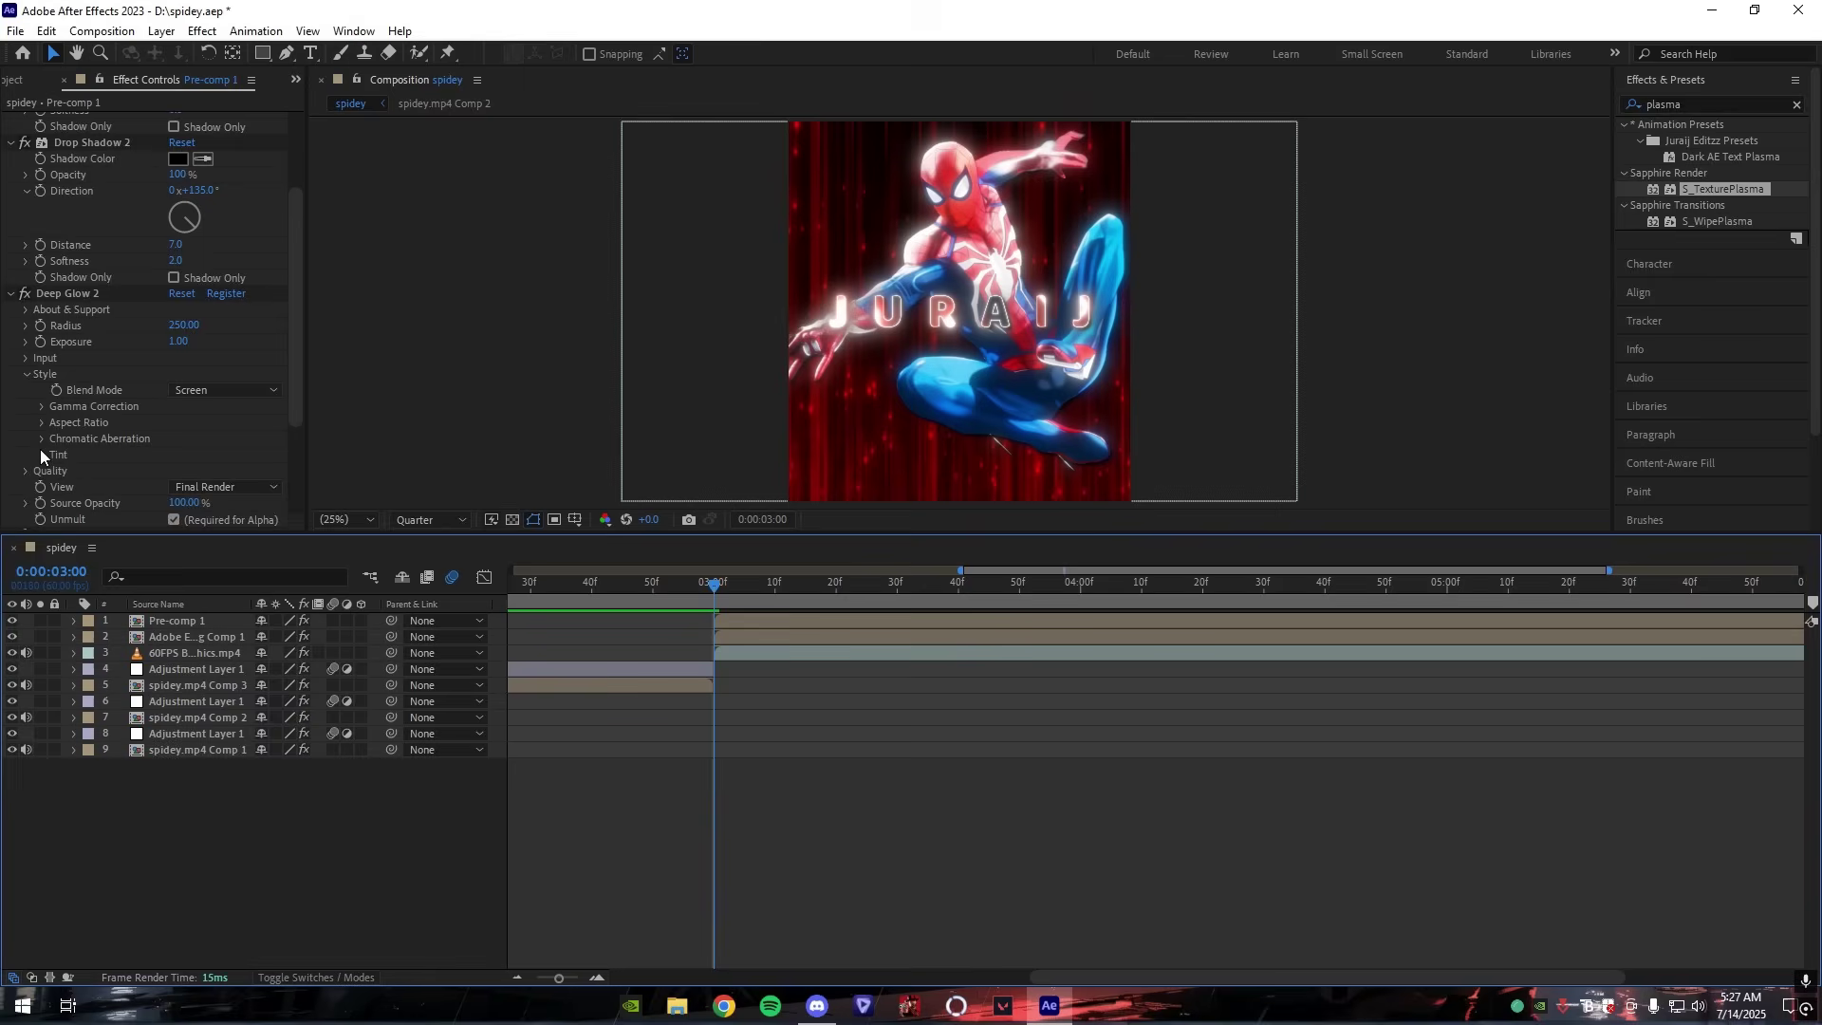
{"action": "left_click", "coordinate": [42, 454]}
{"action": "left_click", "coordinate": [178, 487]}
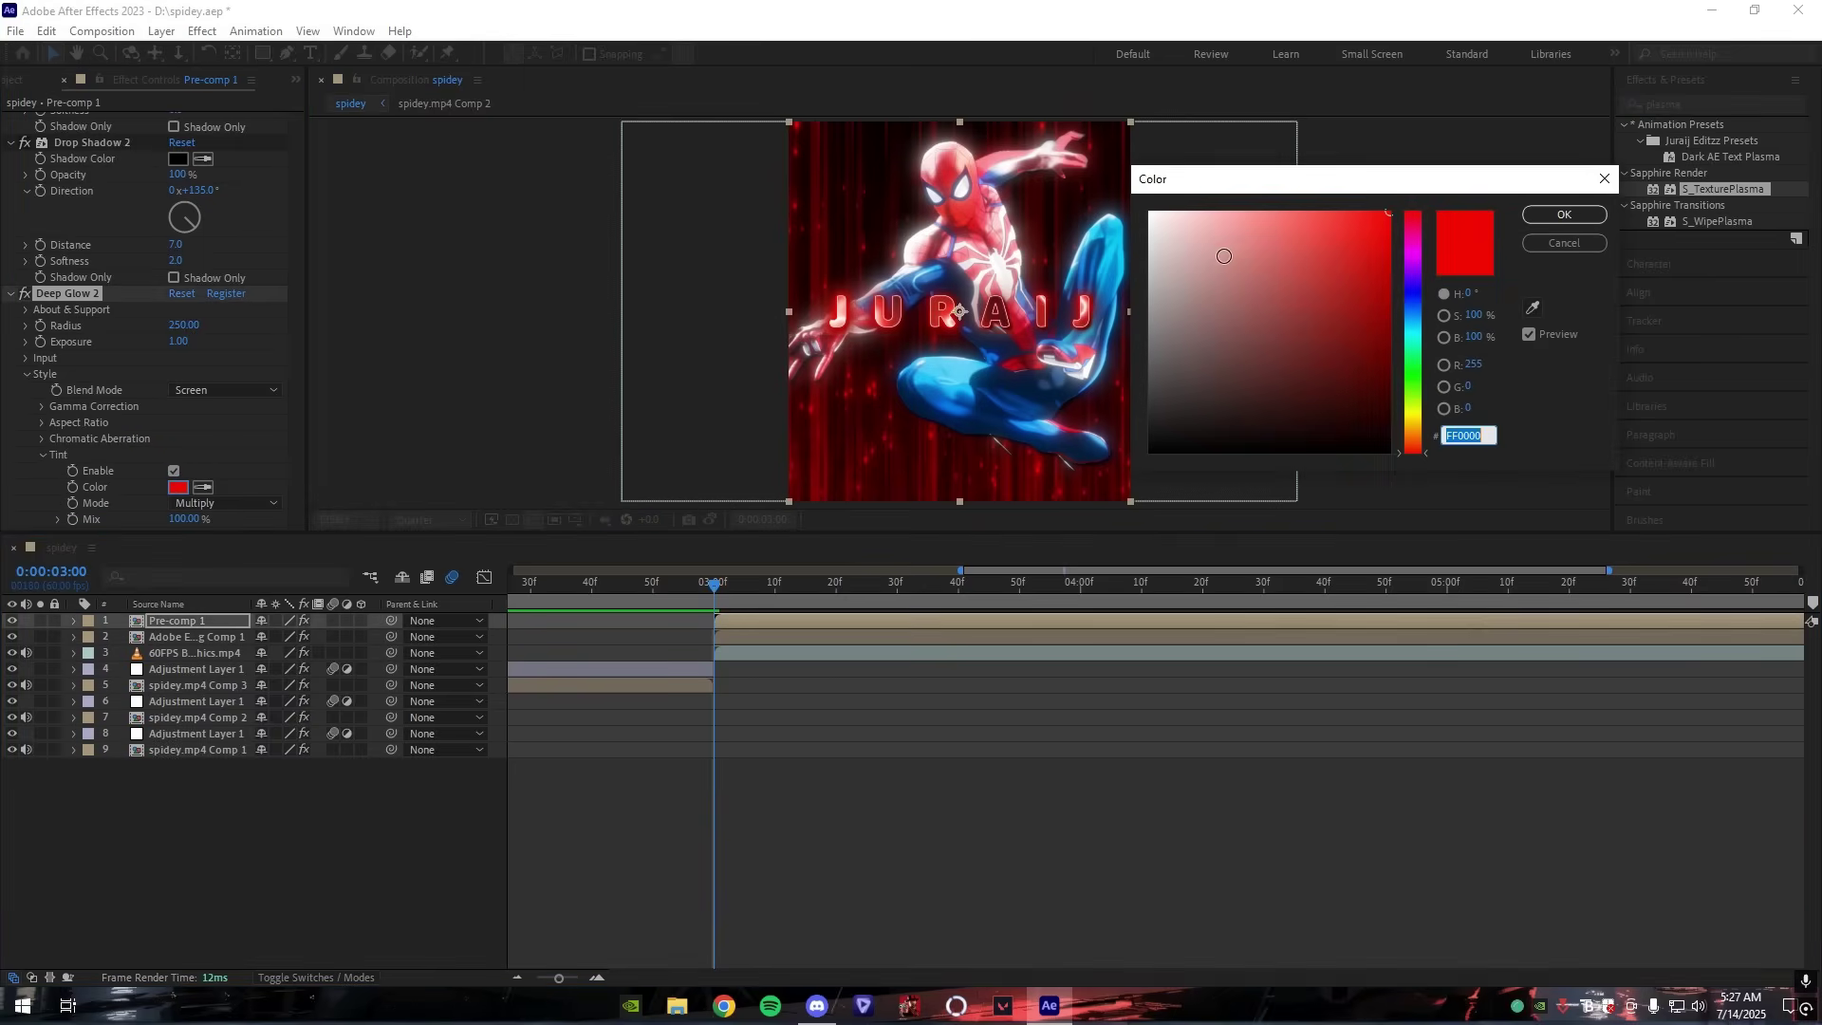
{"action": "left_click", "coordinate": [1251, 220]}
{"action": "key", "text": "Return"}
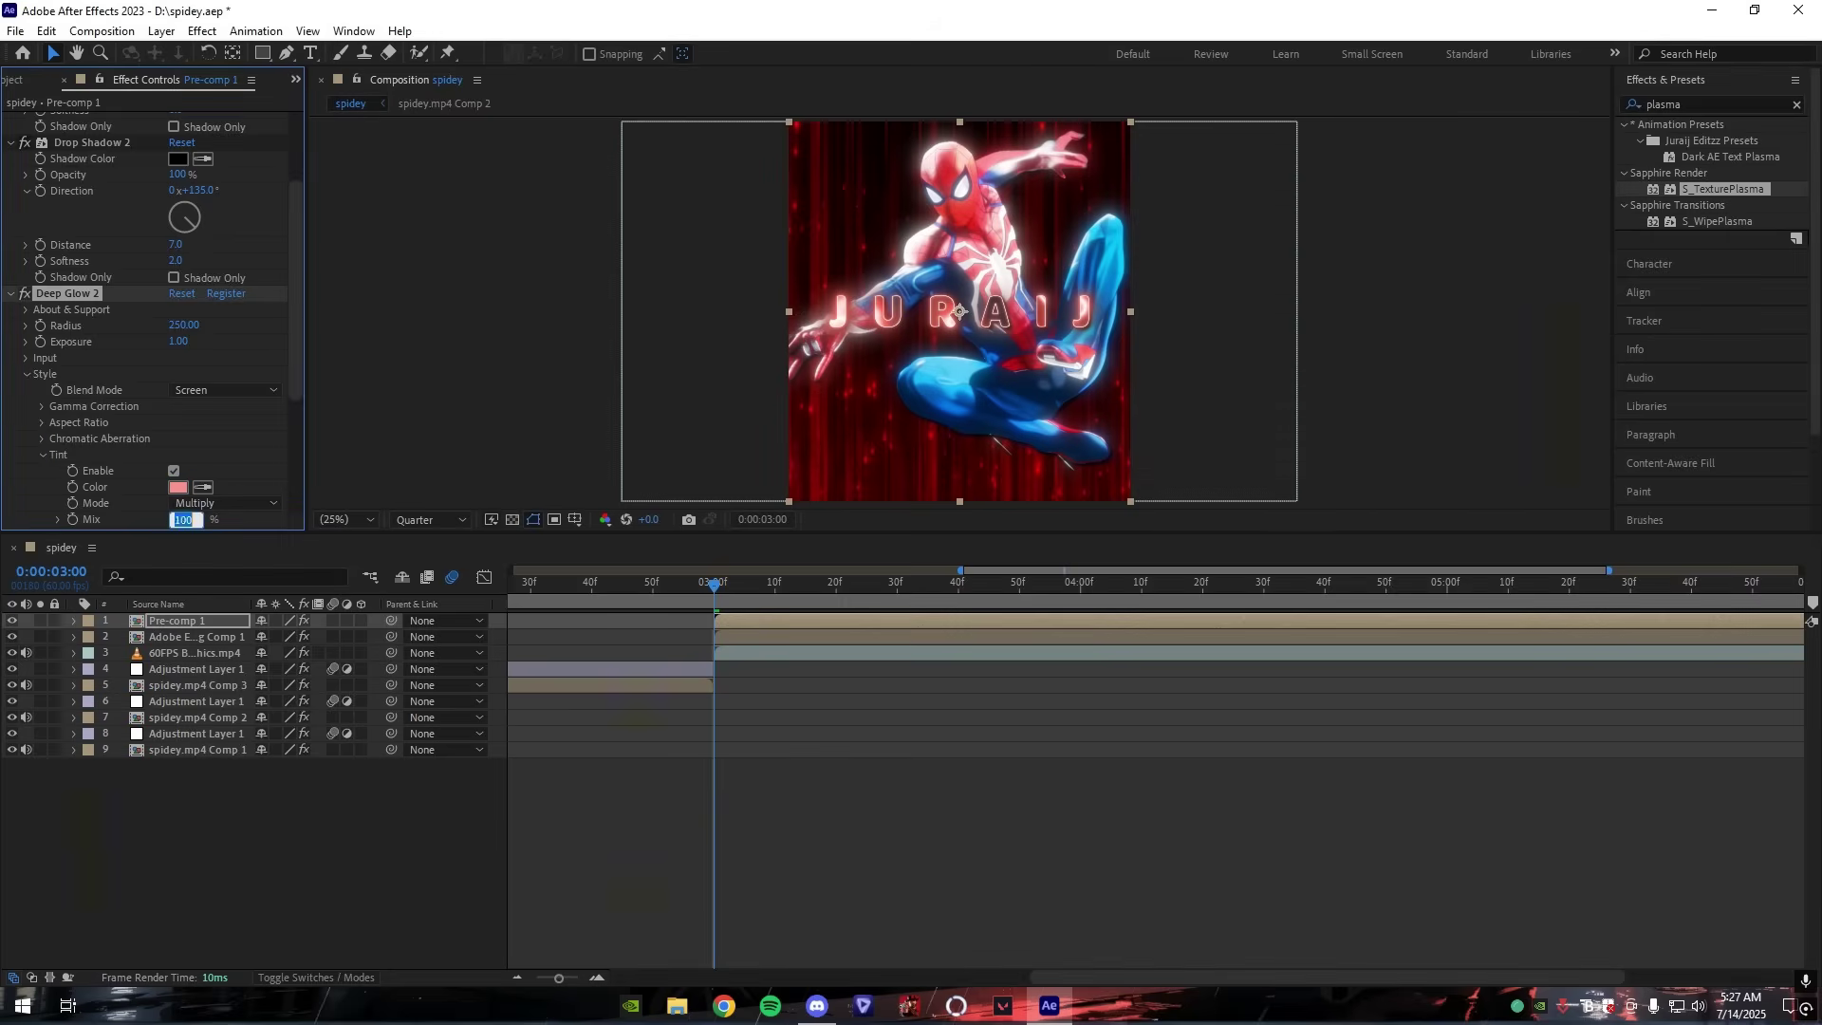
{"action": "left_click", "coordinate": [260, 446]}
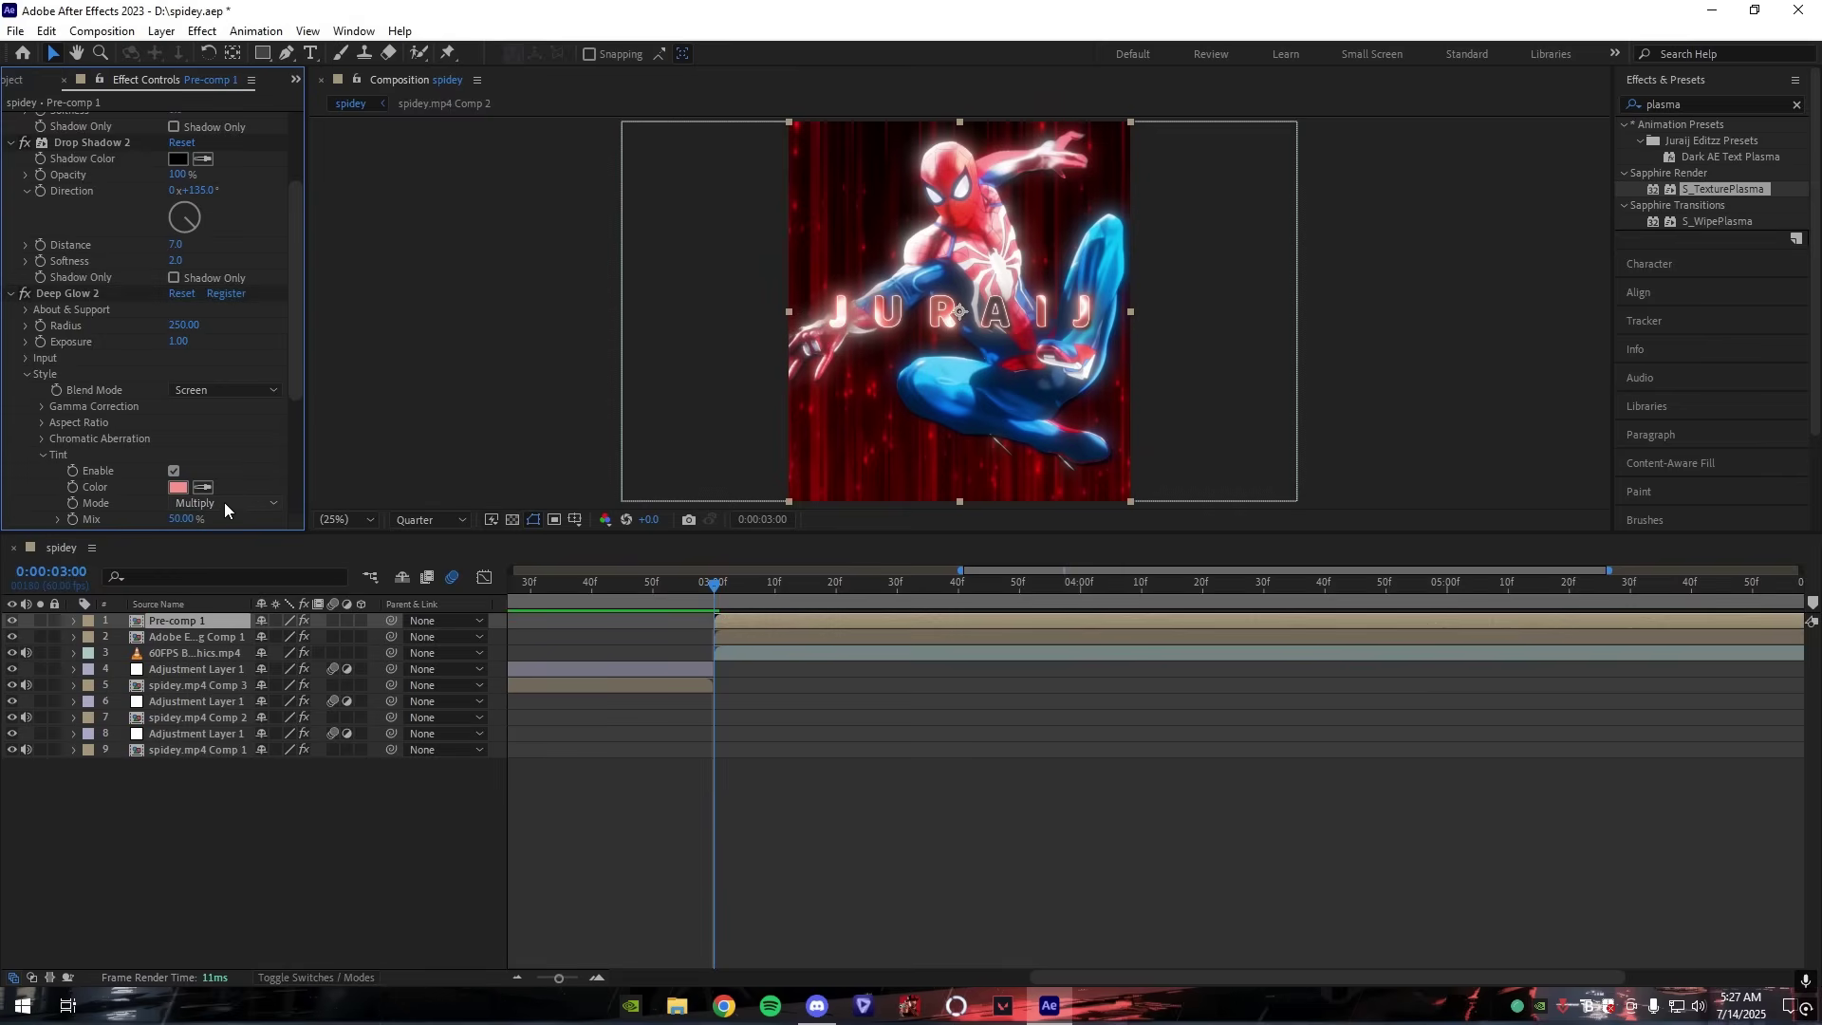
{"action": "left_click", "coordinate": [183, 490]}
{"action": "left_click", "coordinate": [1295, 201]}
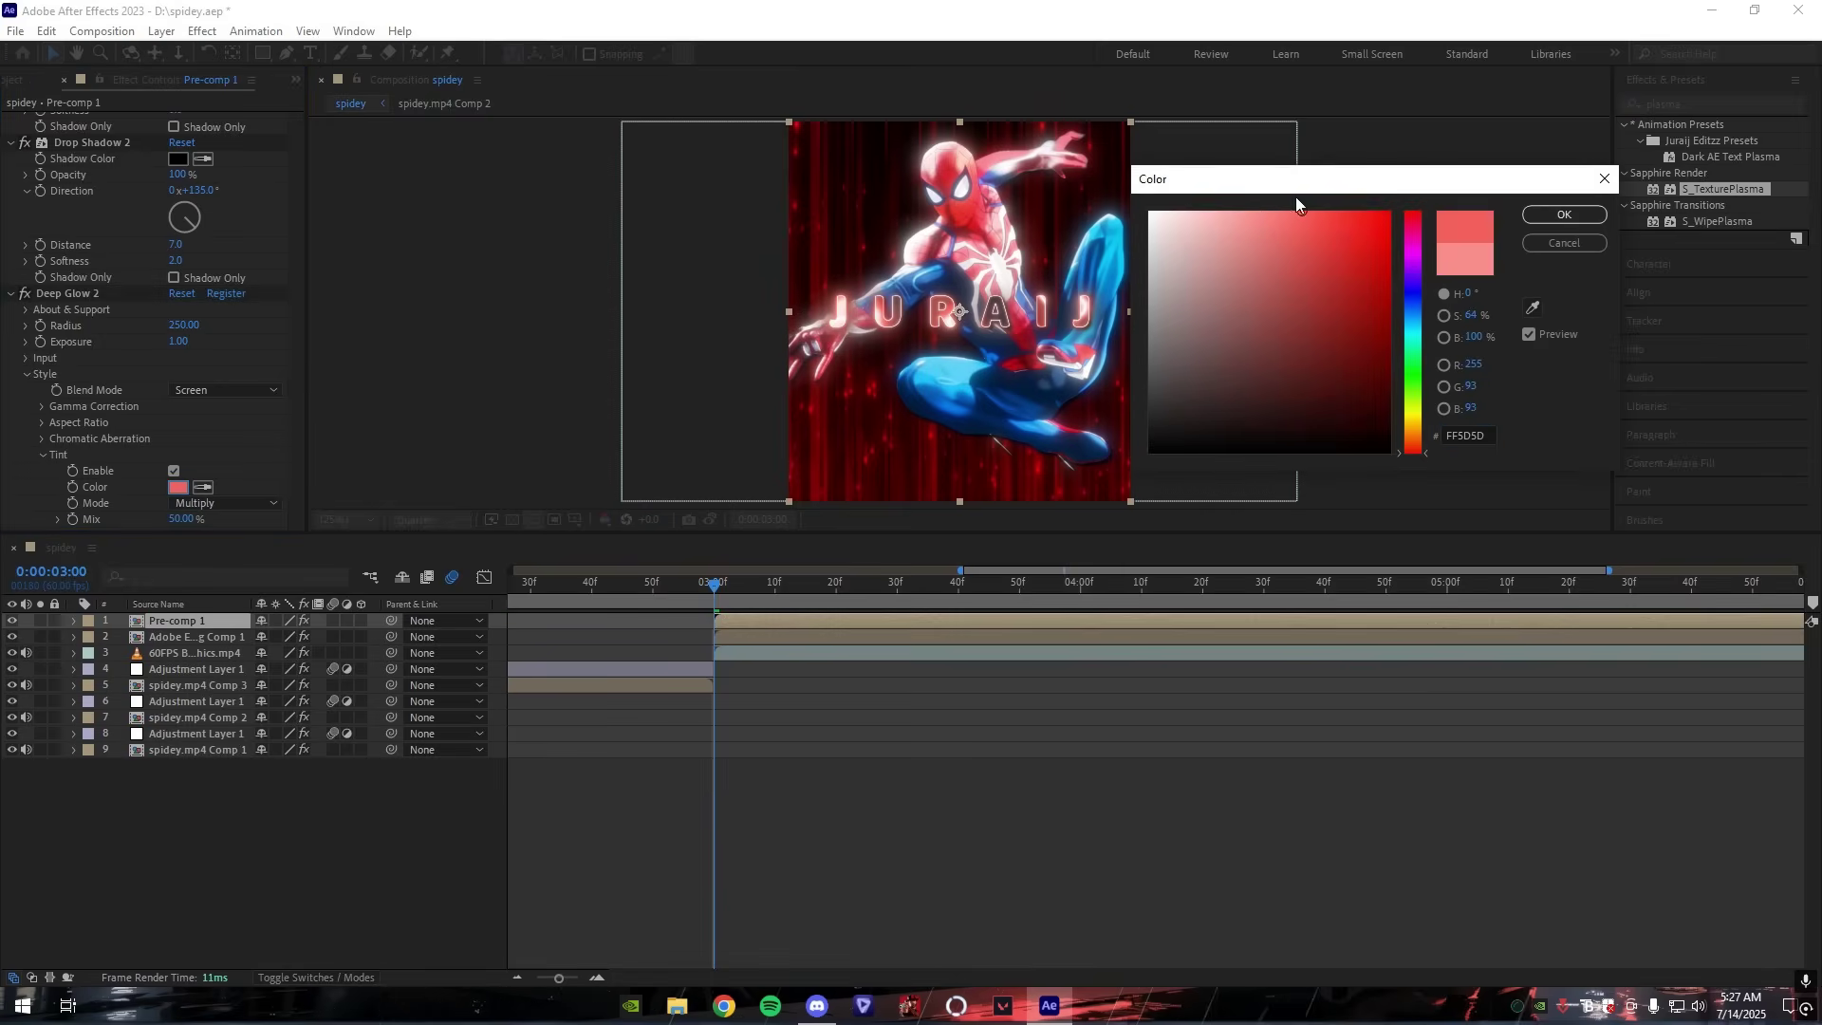
{"action": "key", "text": "Return"}
Step: Open the title pre-comp and draw a rounded rectangle with a white outline around the name
{"action": "left_click_drag", "start_coordinate": [691, 565], "coordinate": [1004, 575]}
{"action": "double_click", "coordinate": [955, 619]}
{"action": "key", "text": "Home"}
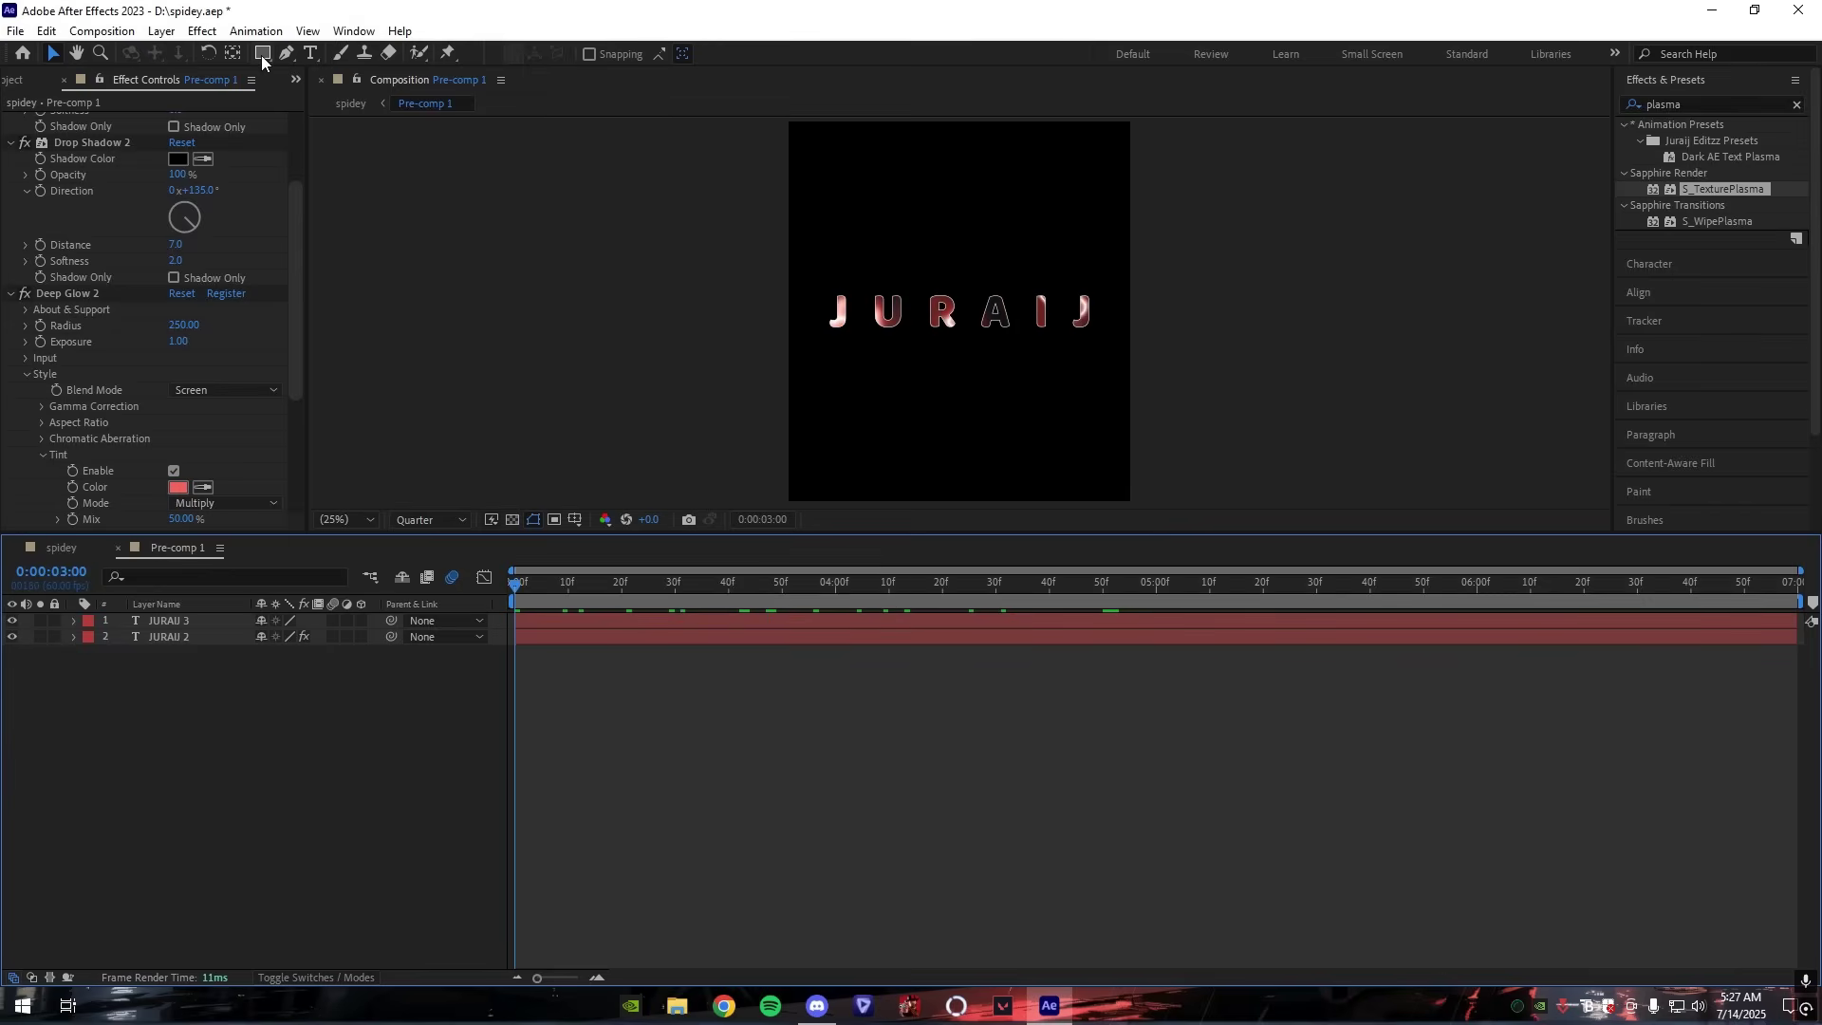
{"action": "left_click_drag", "start_coordinate": [262, 57], "coordinate": [470, 141]}
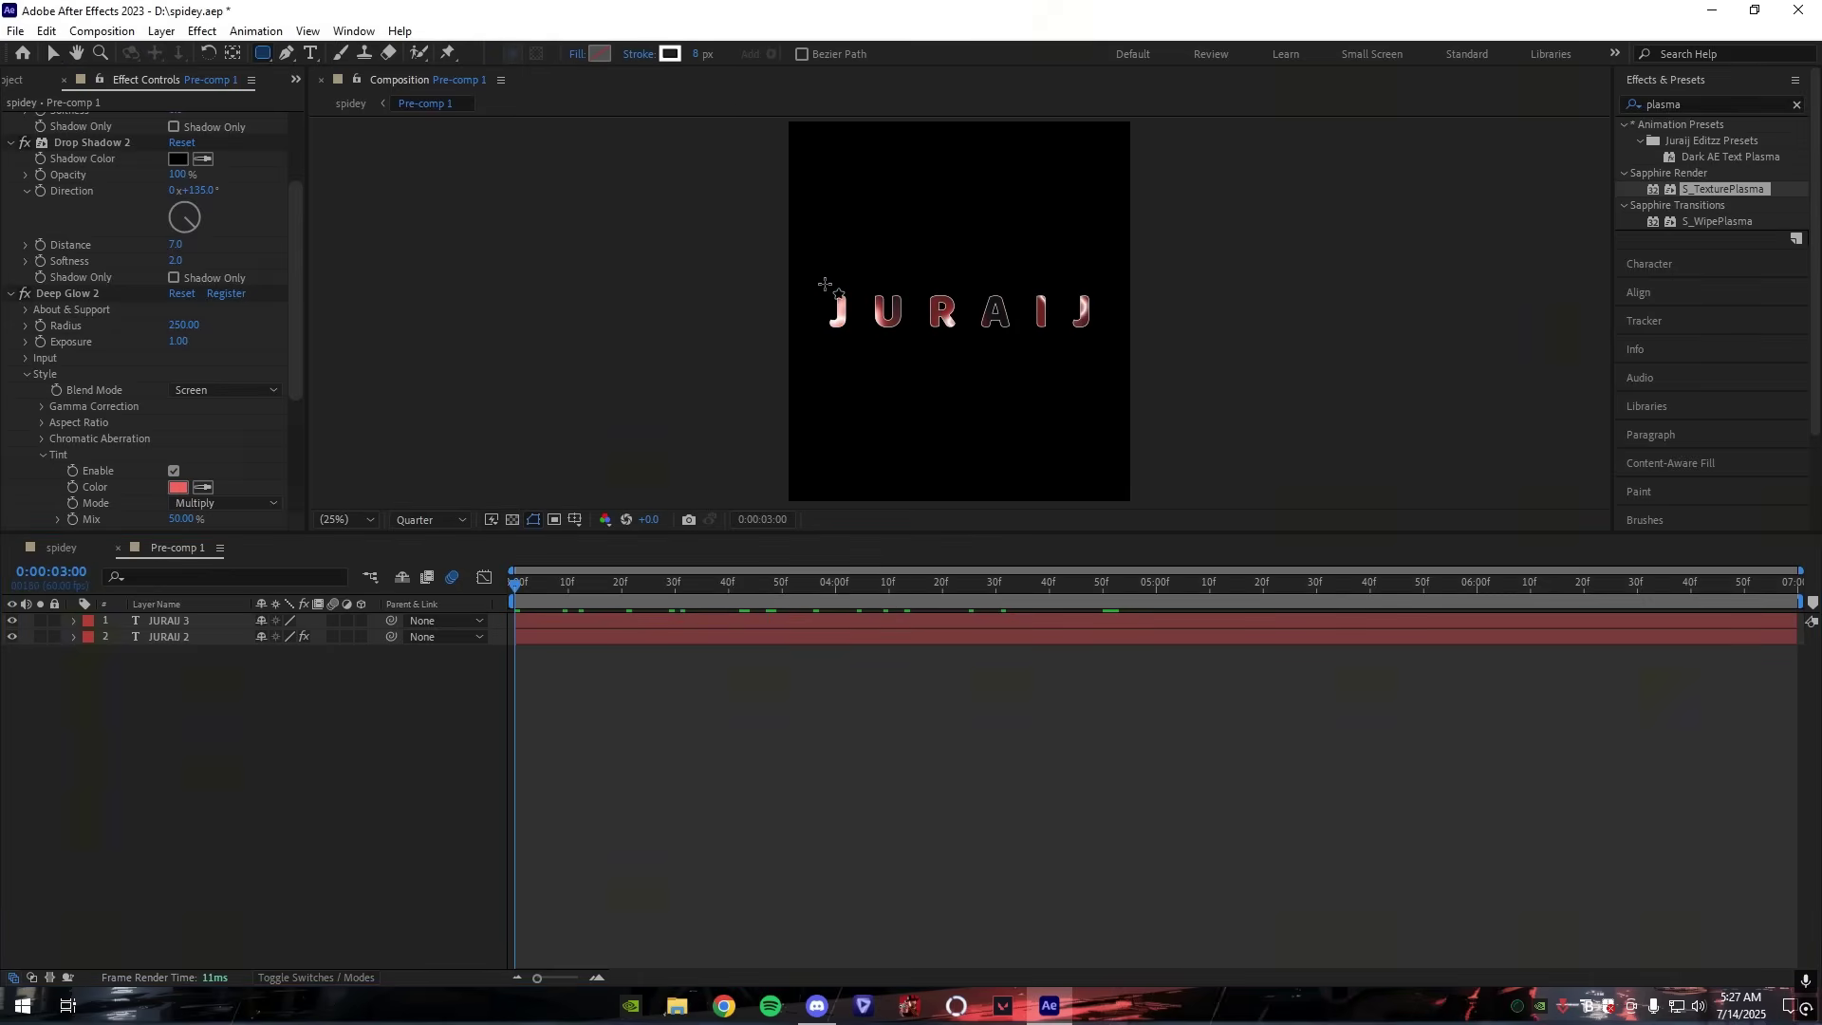
{"action": "left_click_drag", "start_coordinate": [825, 283], "coordinate": [1117, 339]}
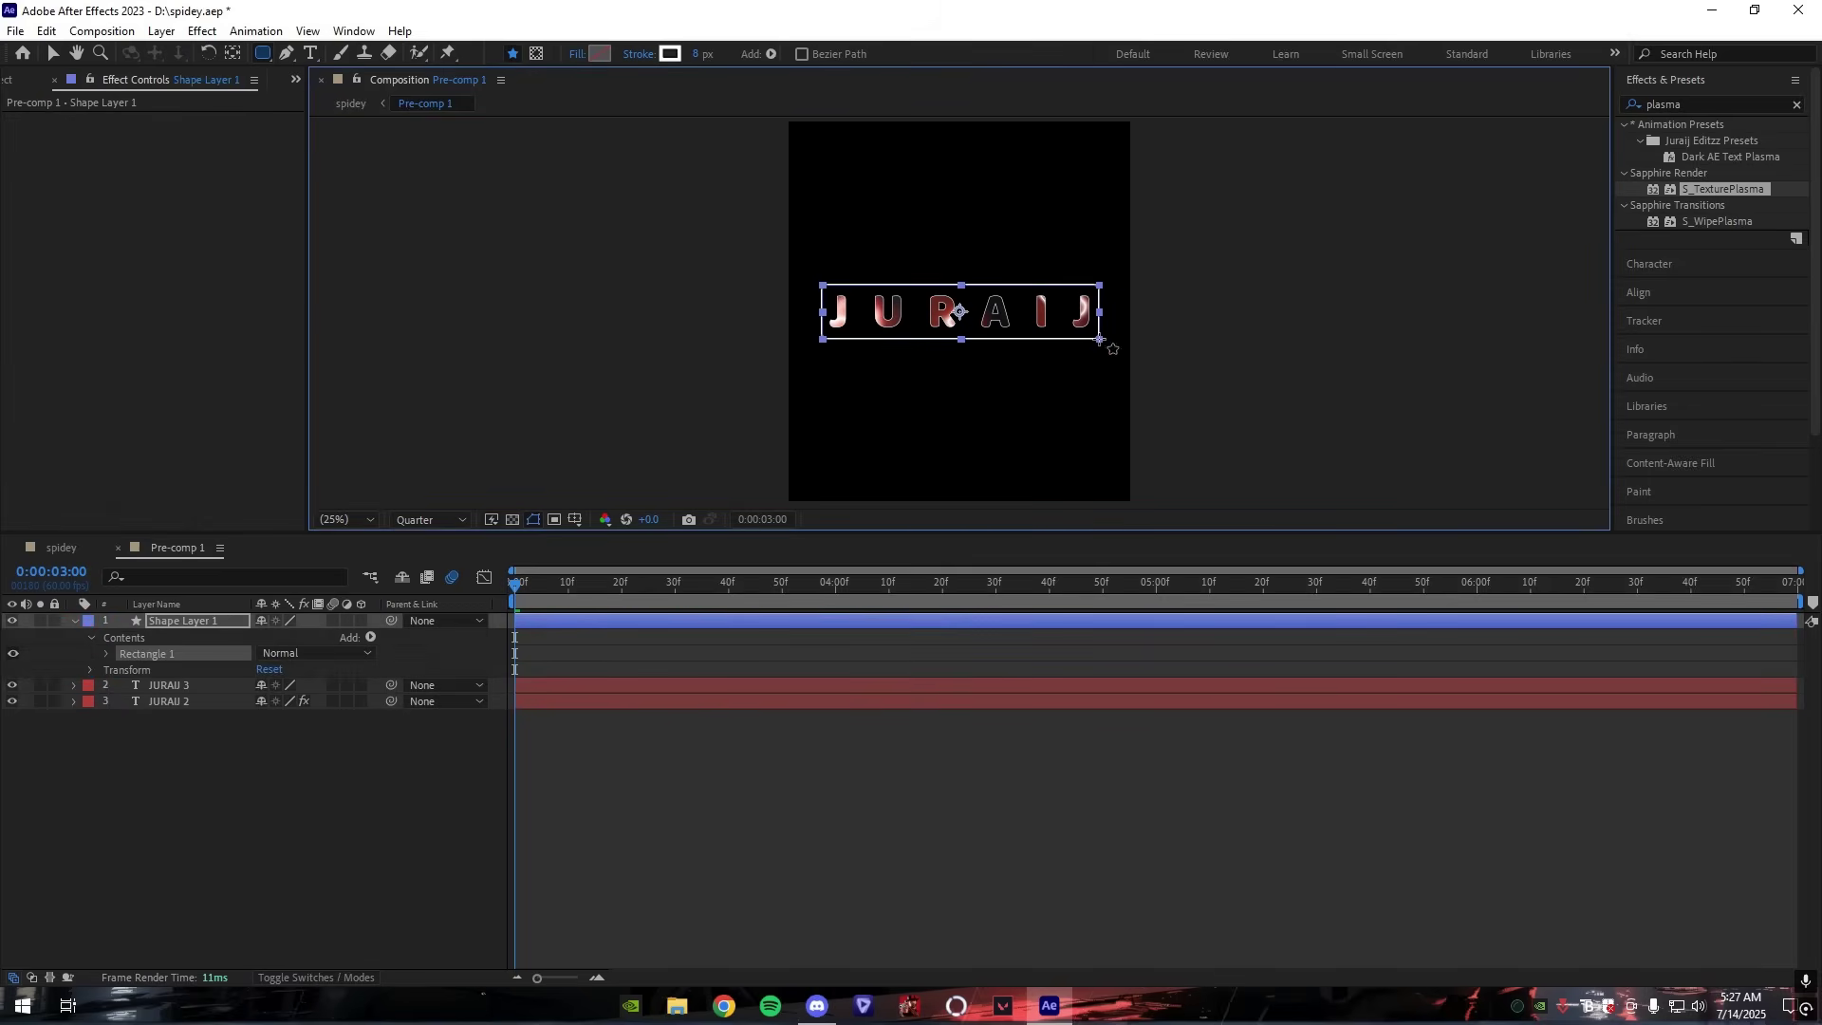
{"action": "key", "text": "ctrl+z"}
{"action": "left_click_drag", "start_coordinate": [808, 276], "coordinate": [1115, 343]}
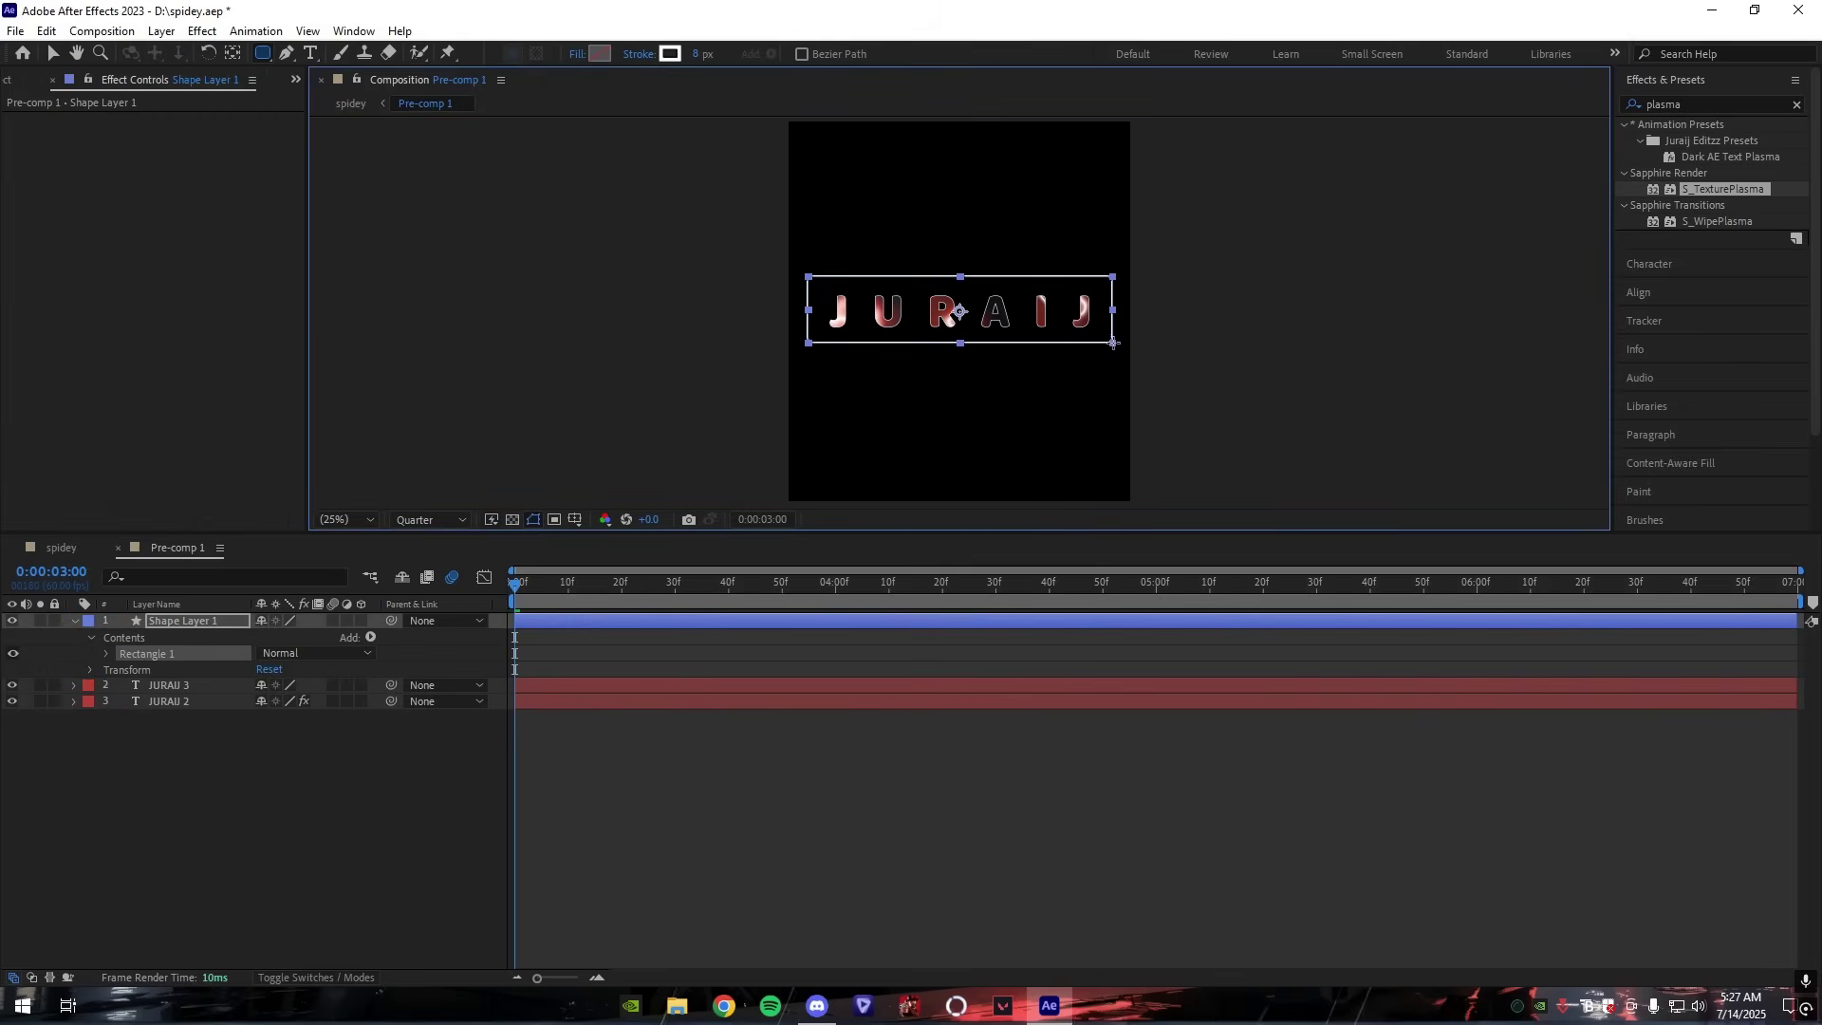
Step: Centre the rounded frame horizontally and vertically in the title pre-comp and collapse its layer properties
{"action": "left_click", "coordinate": [1678, 293]}
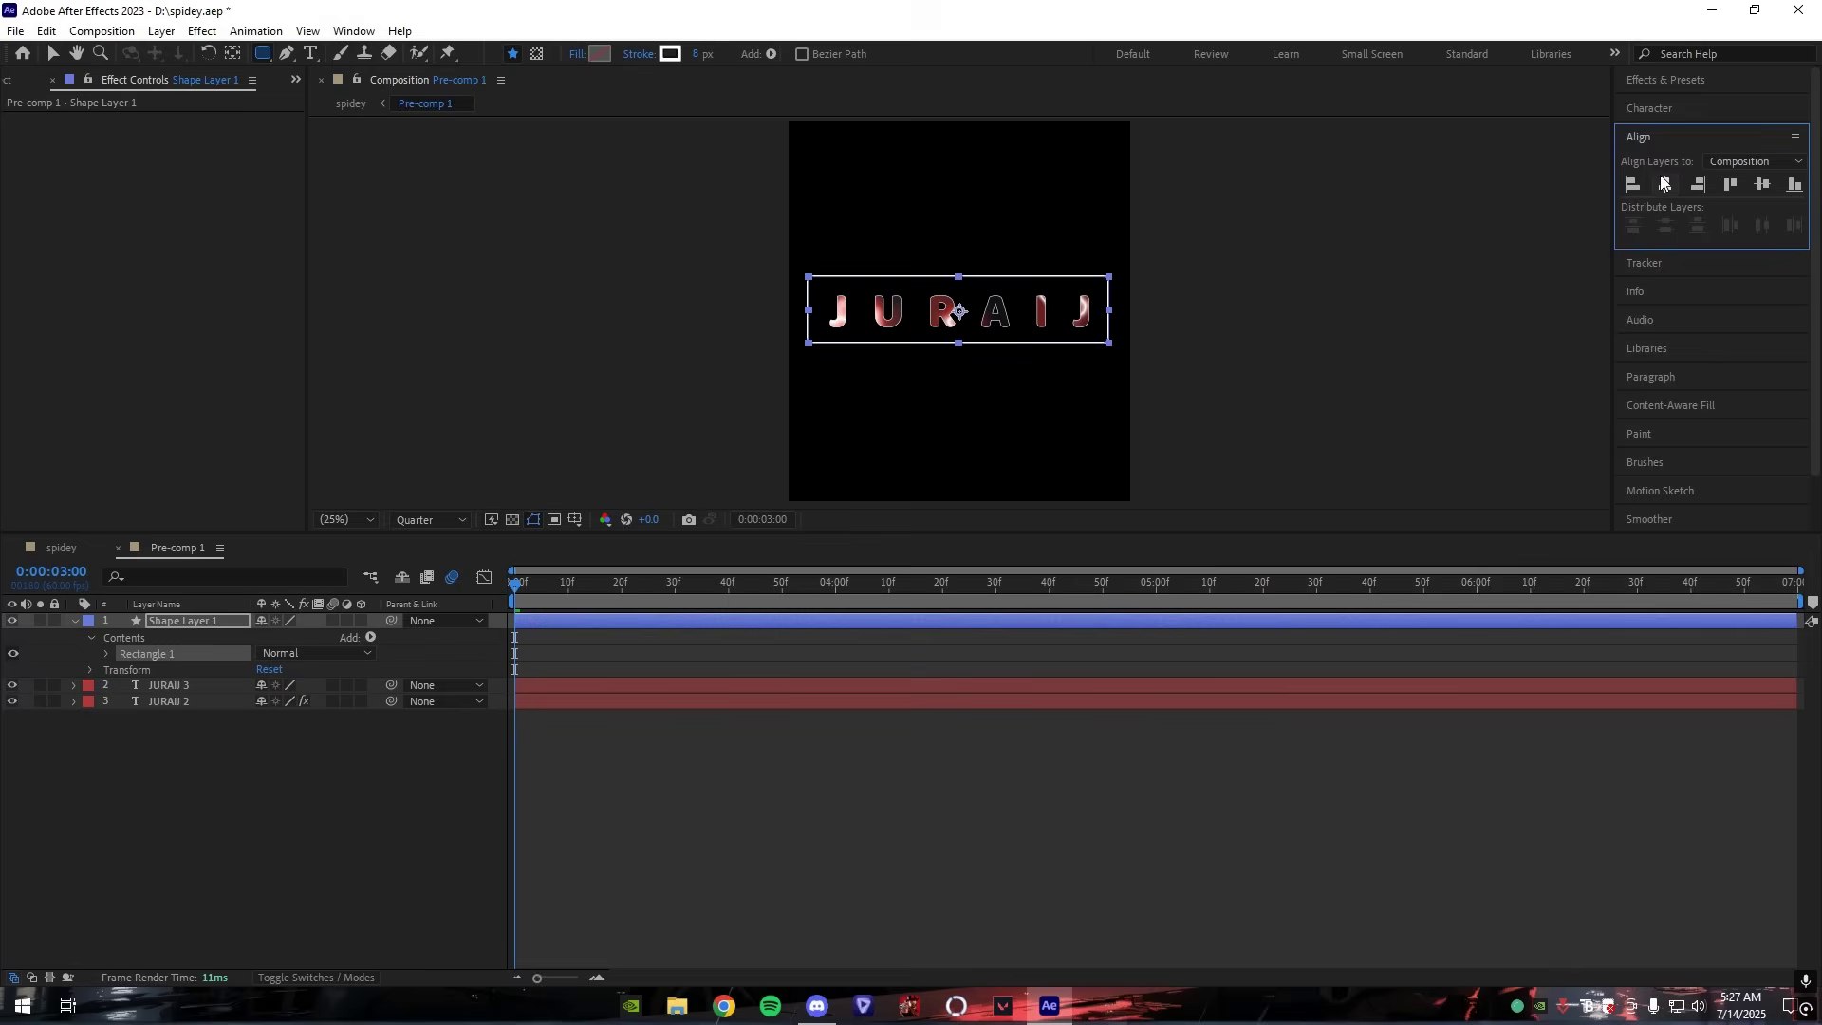
{"action": "left_click", "coordinate": [1761, 186]}
{"action": "left_click", "coordinate": [345, 668]}
{"action": "key", "text": "ctrl+a"}
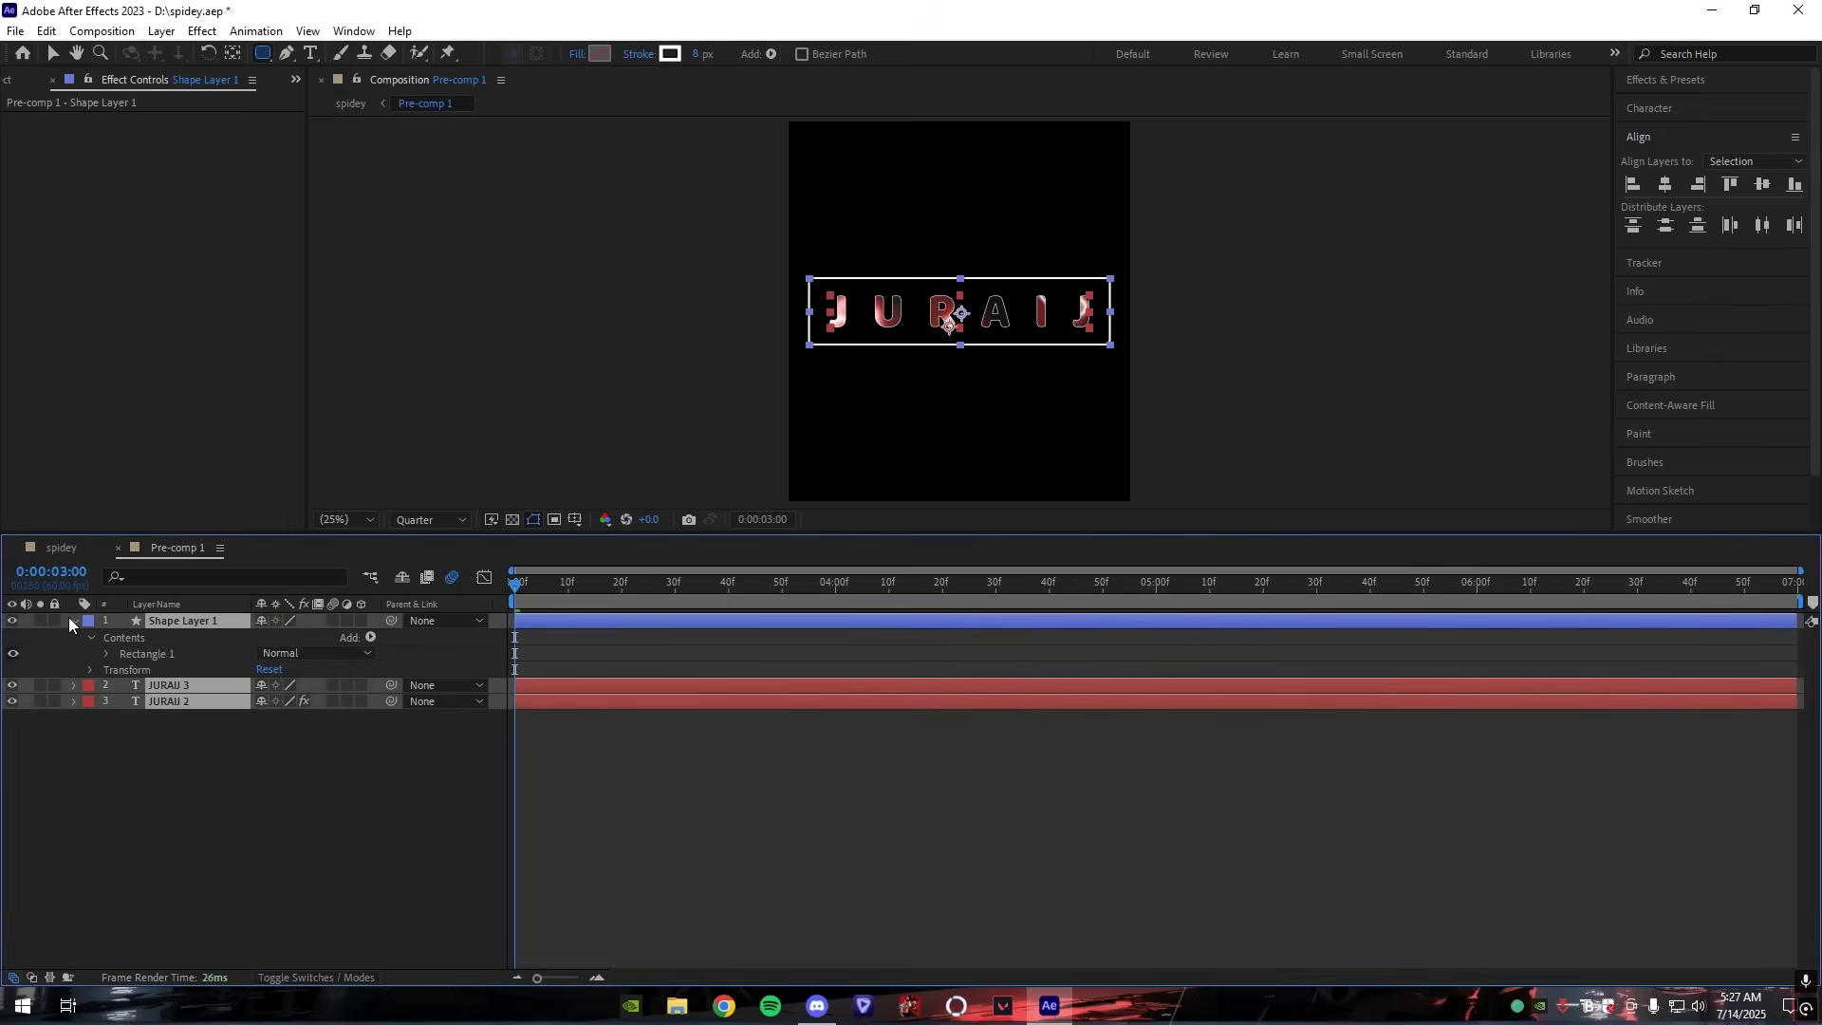
{"action": "left_click", "coordinate": [74, 621]}
{"action": "left_click", "coordinate": [722, 712]}
{"action": "left_click", "coordinate": [686, 621]}
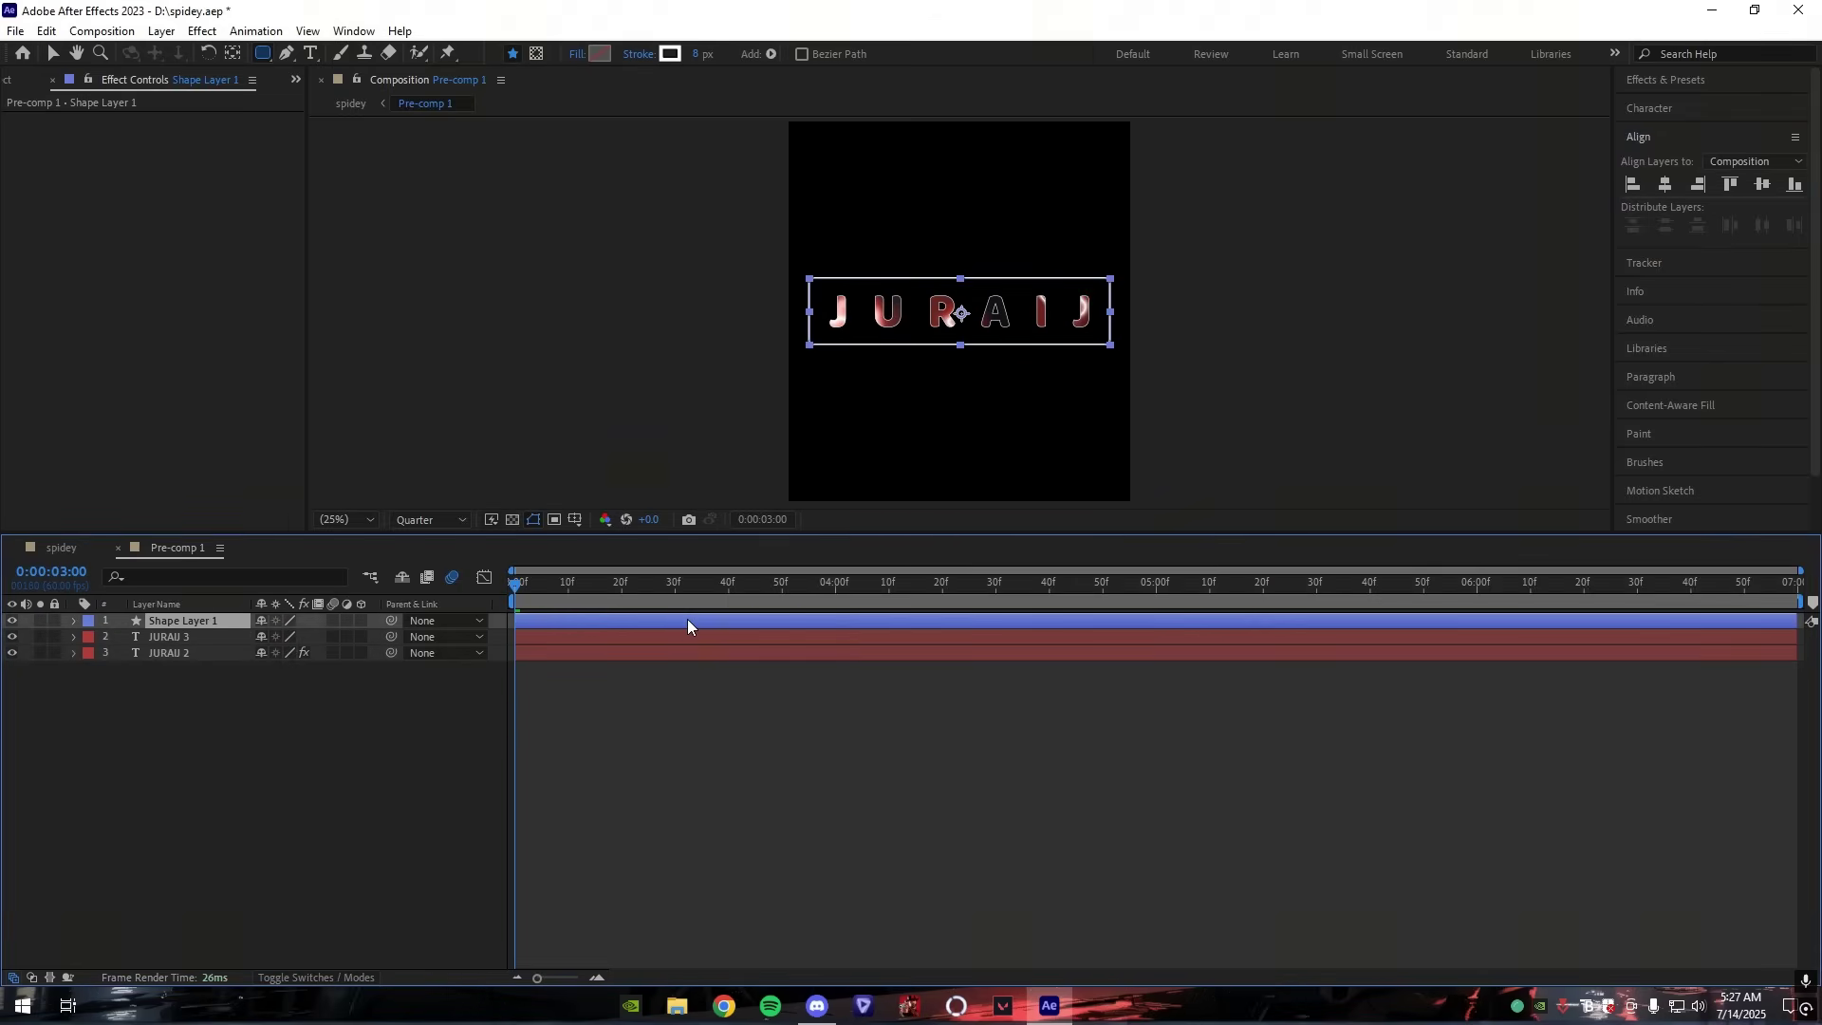
{"action": "key", "text": "v"}
{"action": "left_click", "coordinate": [514, 657]}
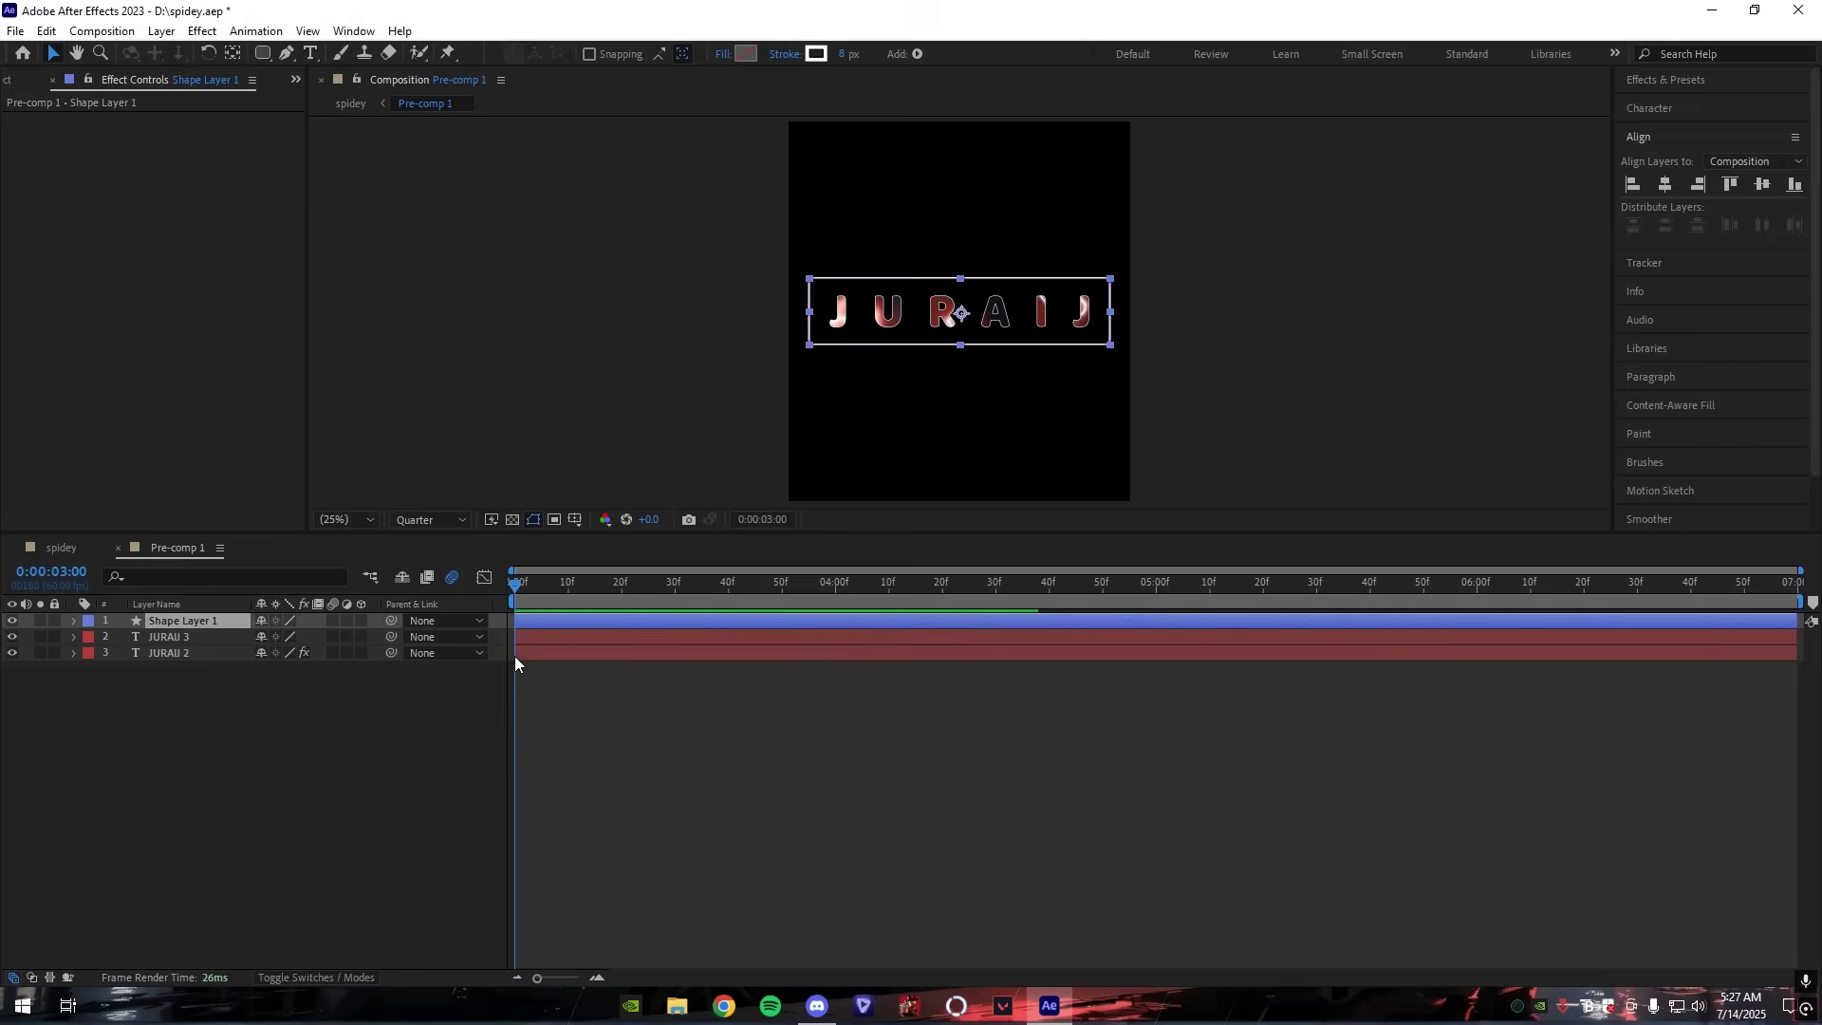
Step: Close the title pre-comp, return to the spidey composition and apply Basic 3D to the title layer
{"action": "left_click", "coordinate": [117, 548]}
{"action": "left_click_drag", "start_coordinate": [748, 589], "coordinate": [712, 596]}
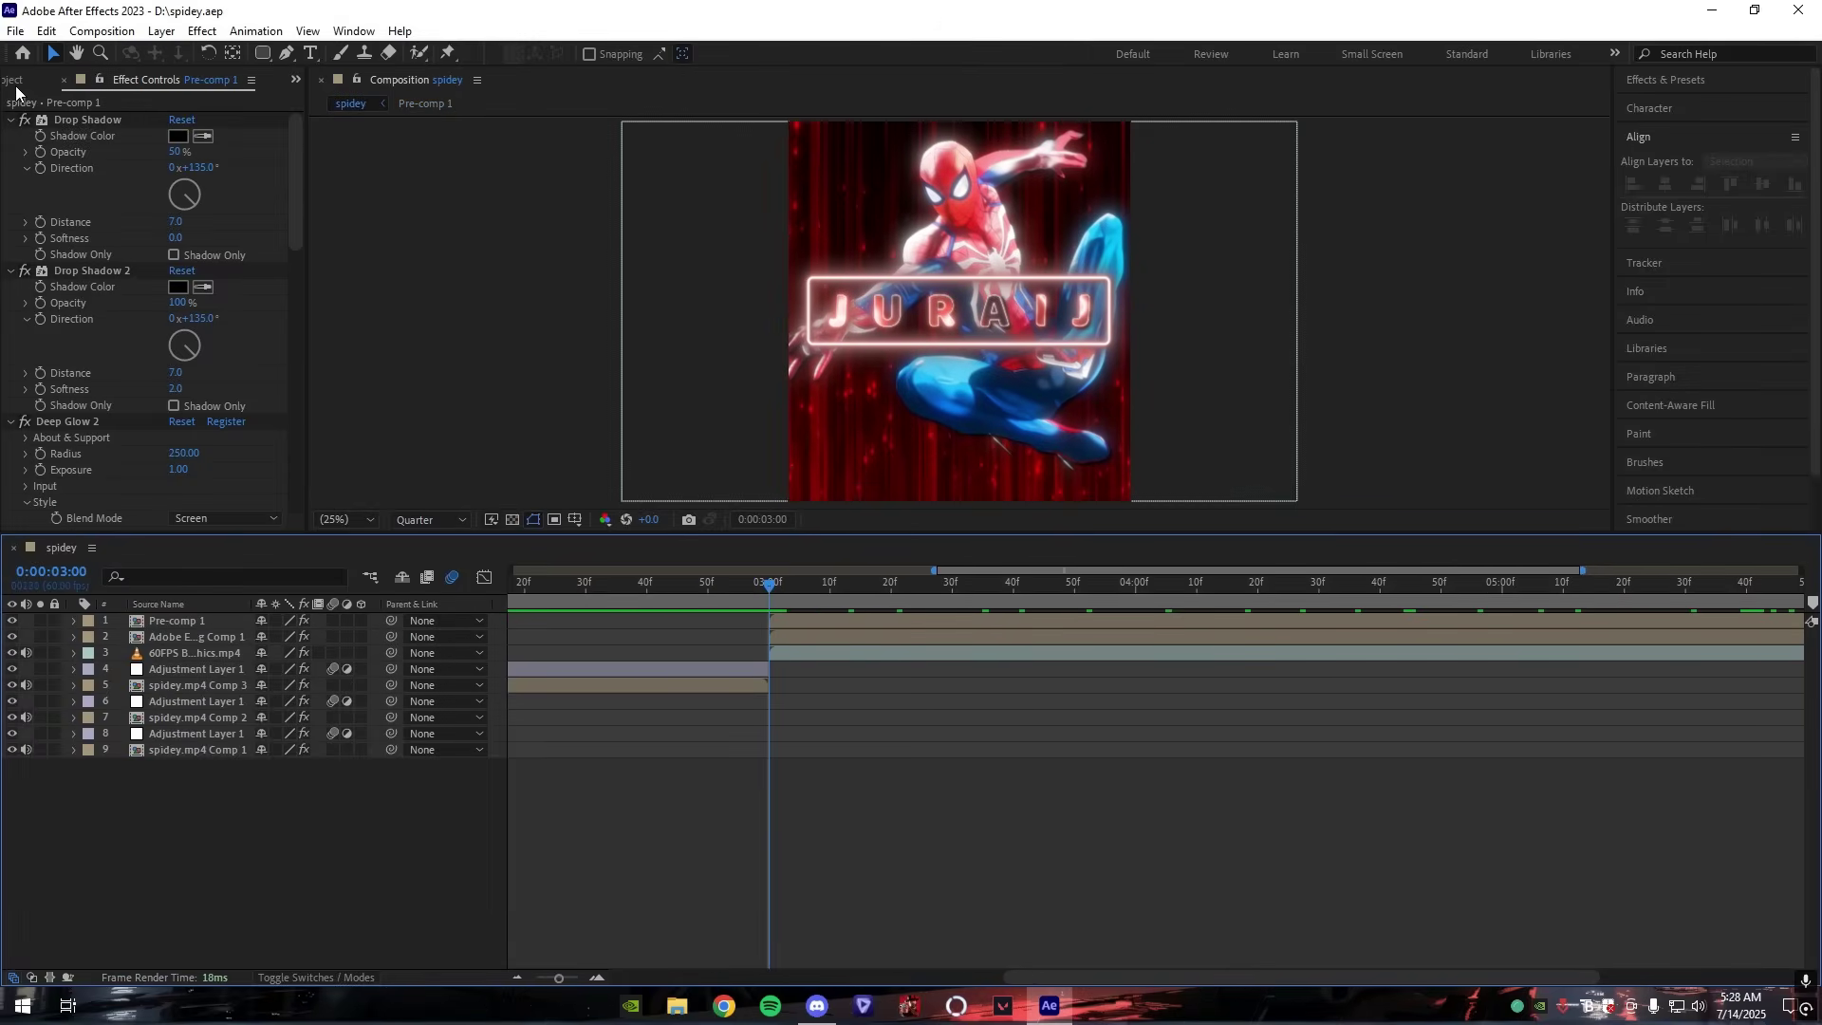
{"action": "left_click", "coordinate": [15, 83]}
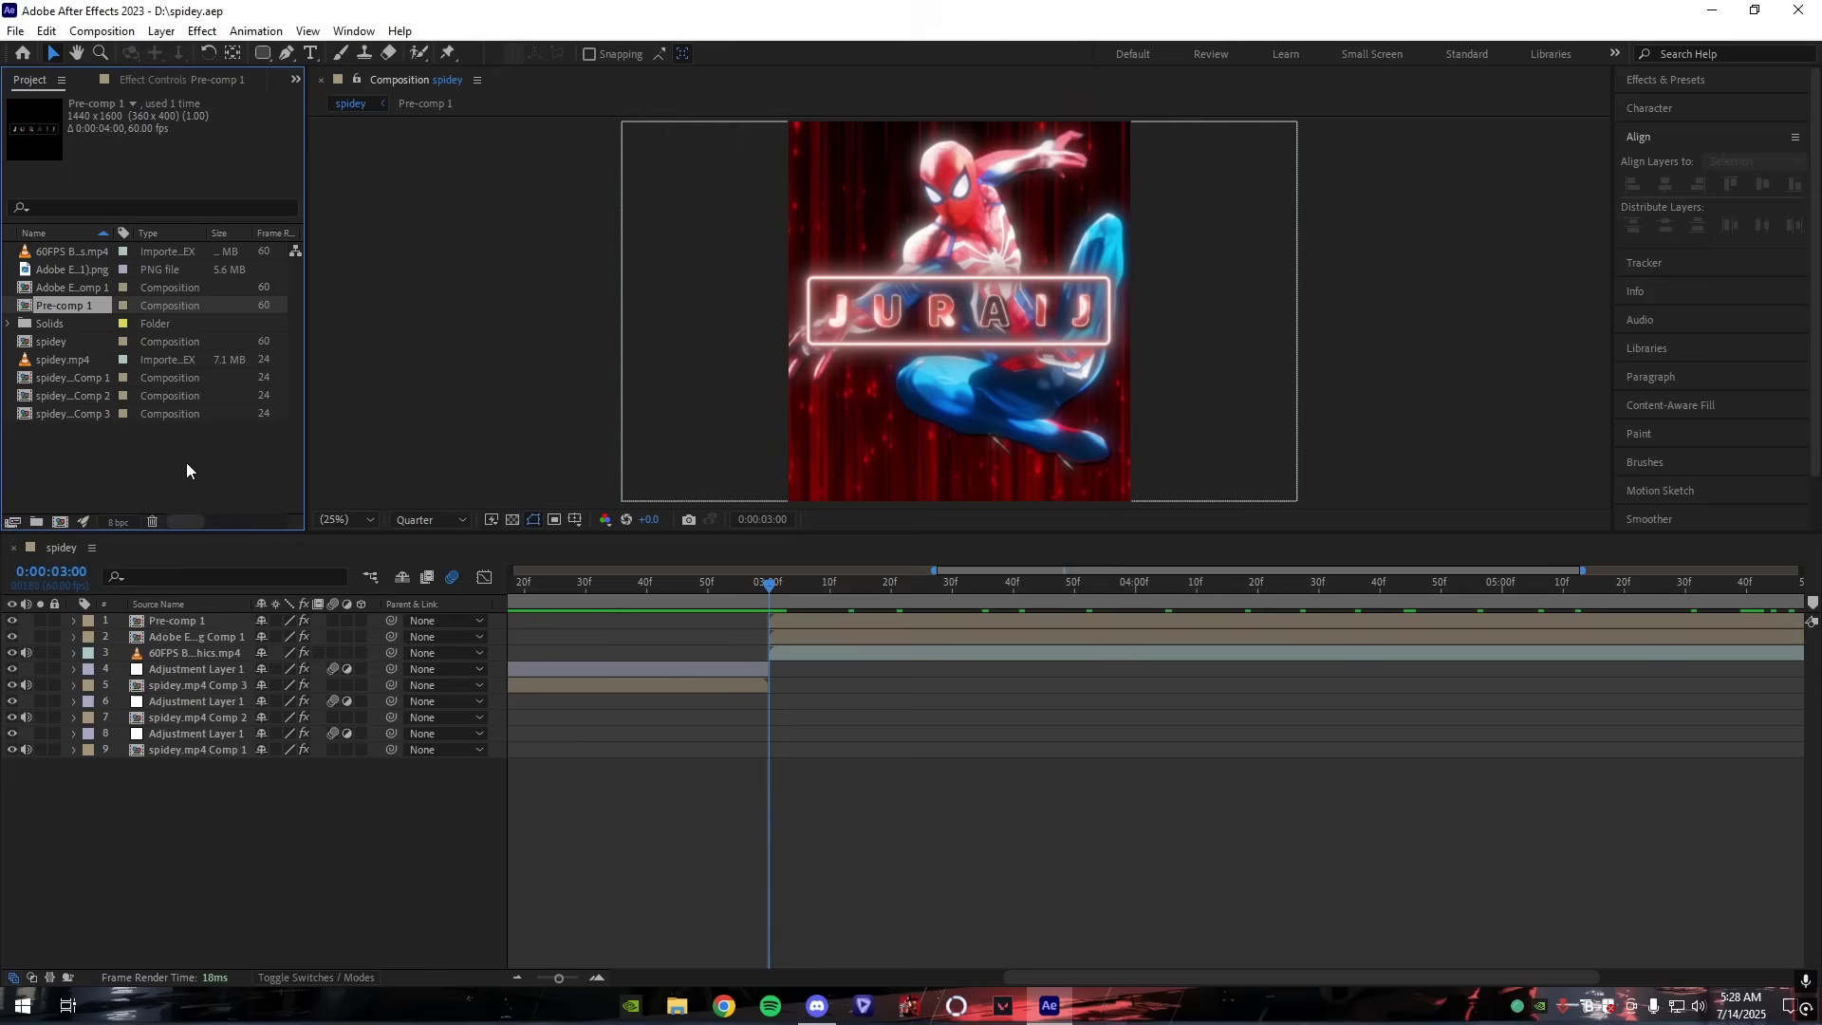
{"action": "left_click", "coordinate": [799, 624]}
{"action": "key", "text": "ctrl+space"}
{"action": "type", "text": "basic3"}
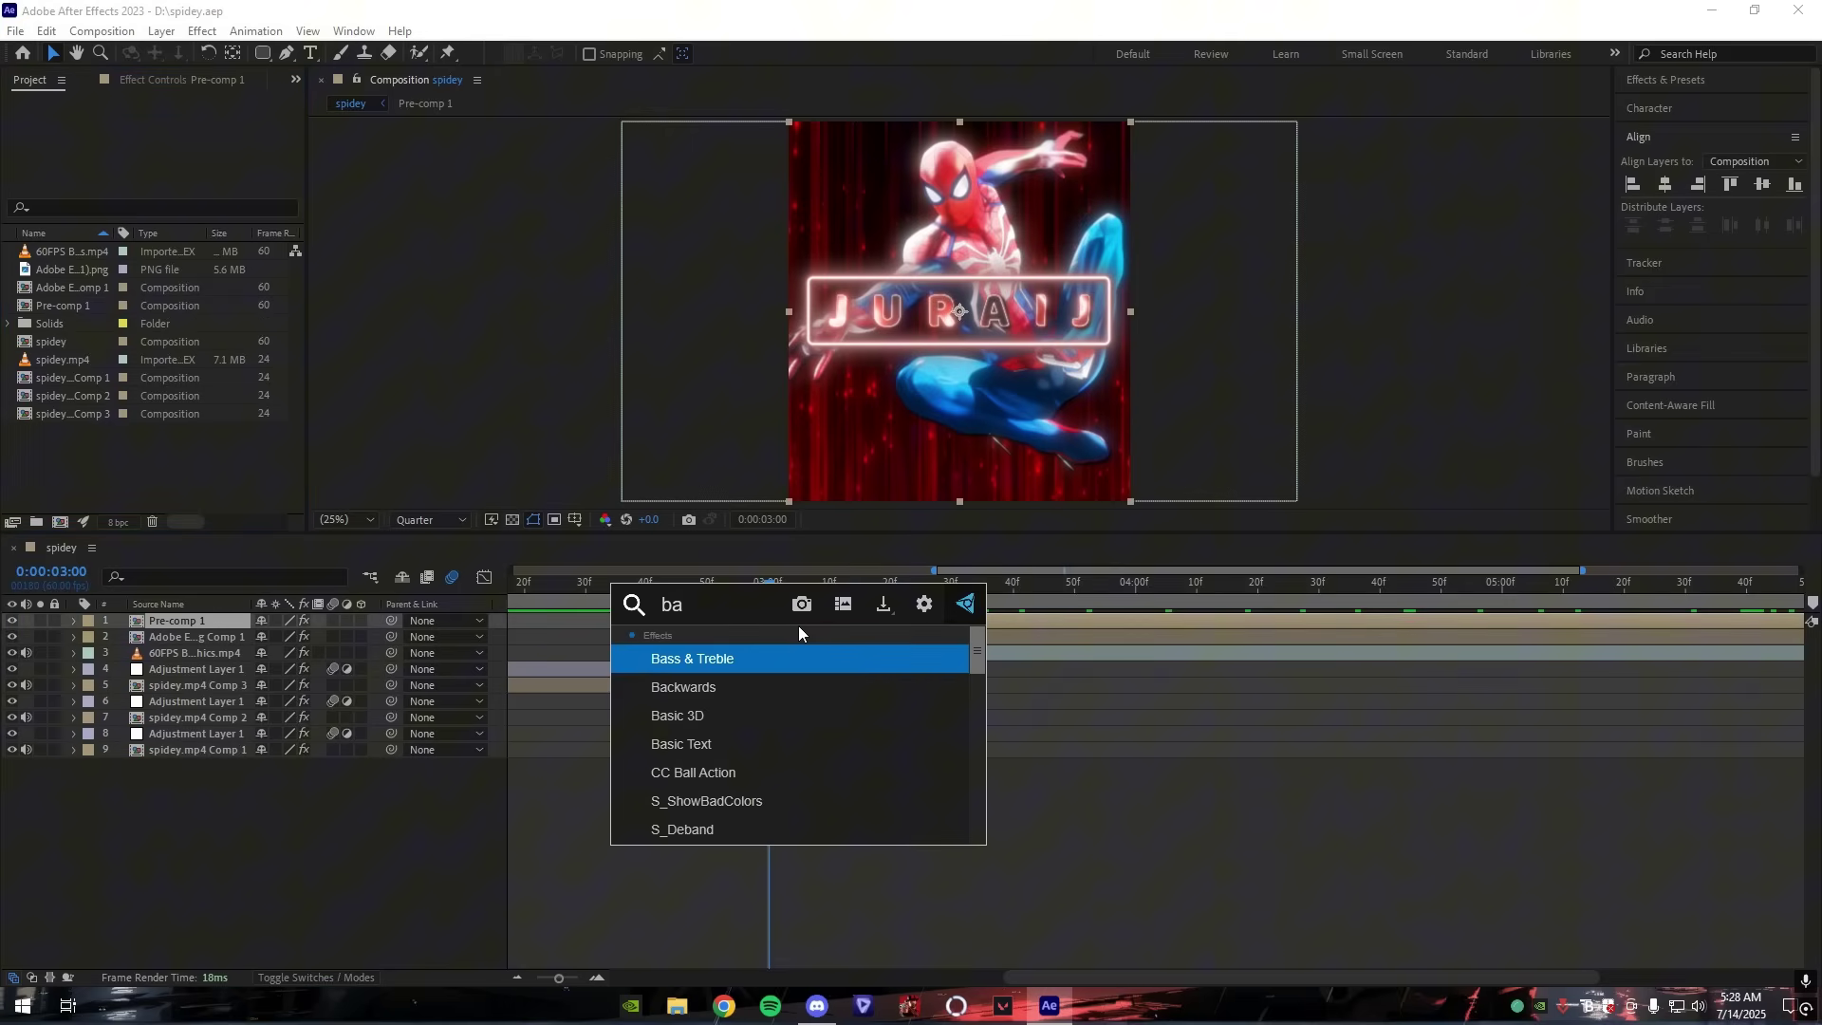
{"action": "key", "text": "Return"}
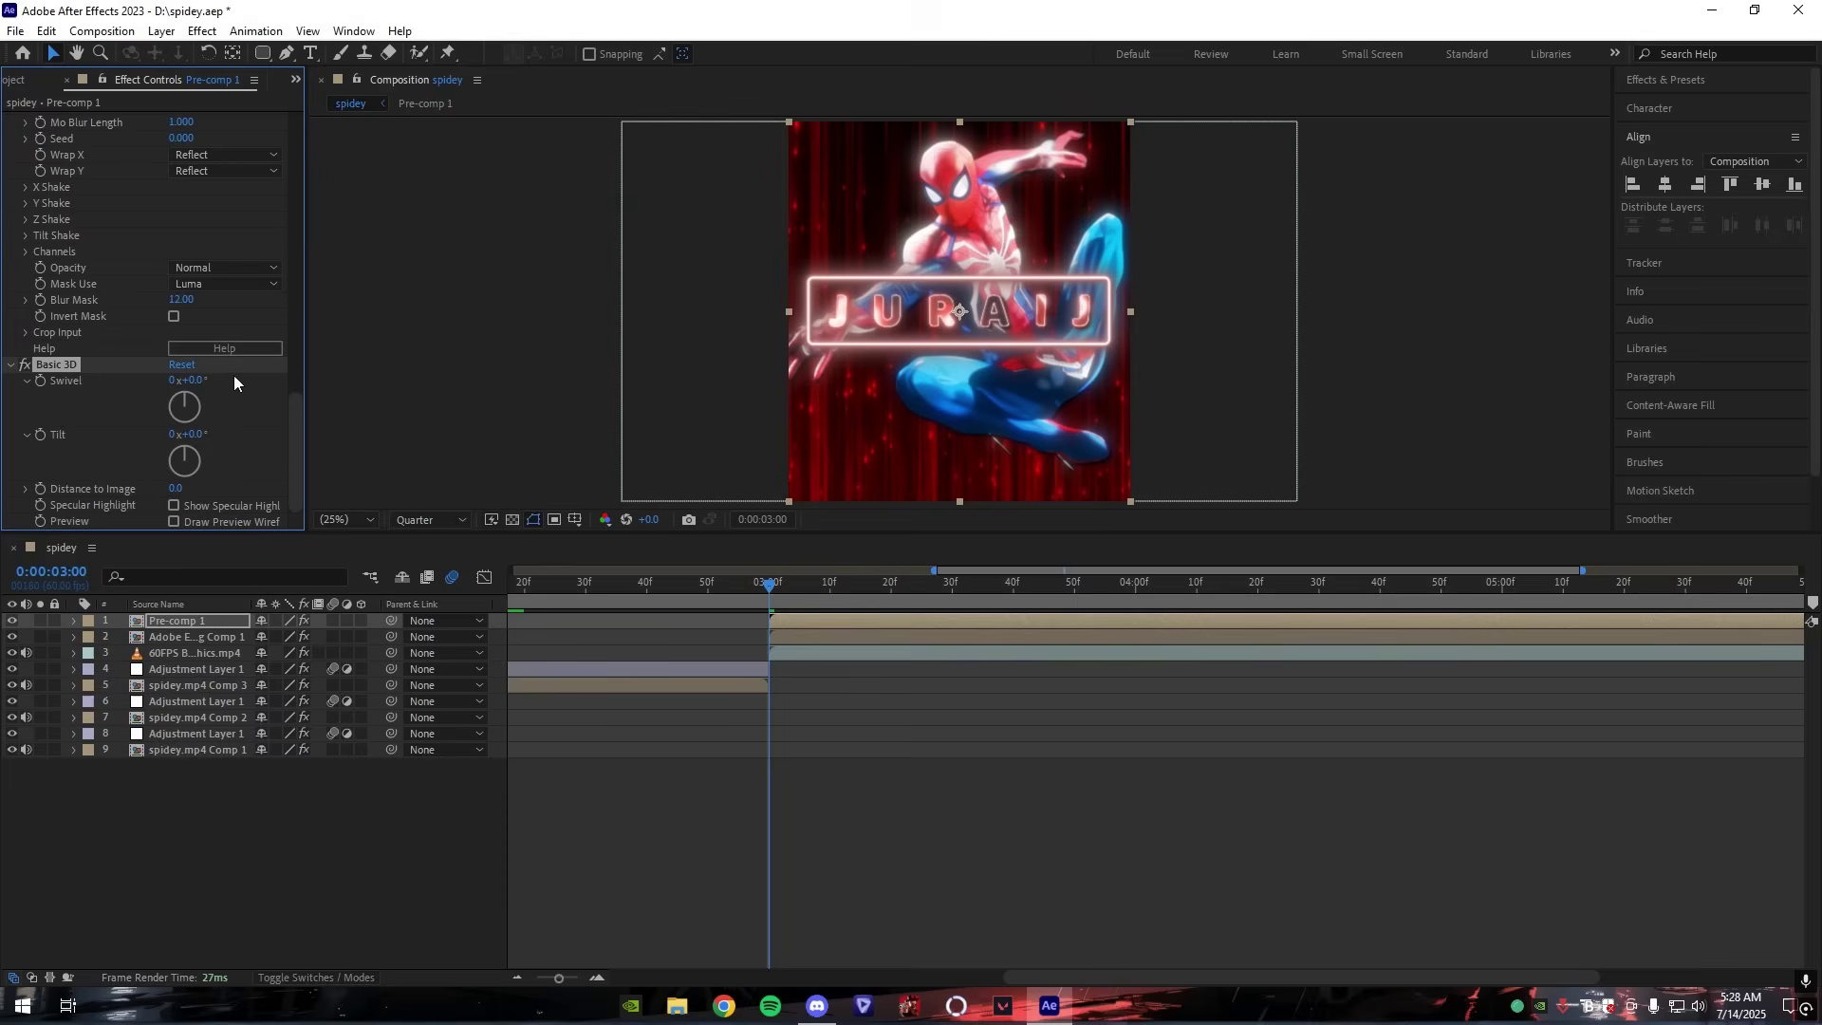
Step: Set the title's Basic 3D swivel to 10°
{"action": "left_click_drag", "start_coordinate": [189, 383], "coordinate": [193, 381]}
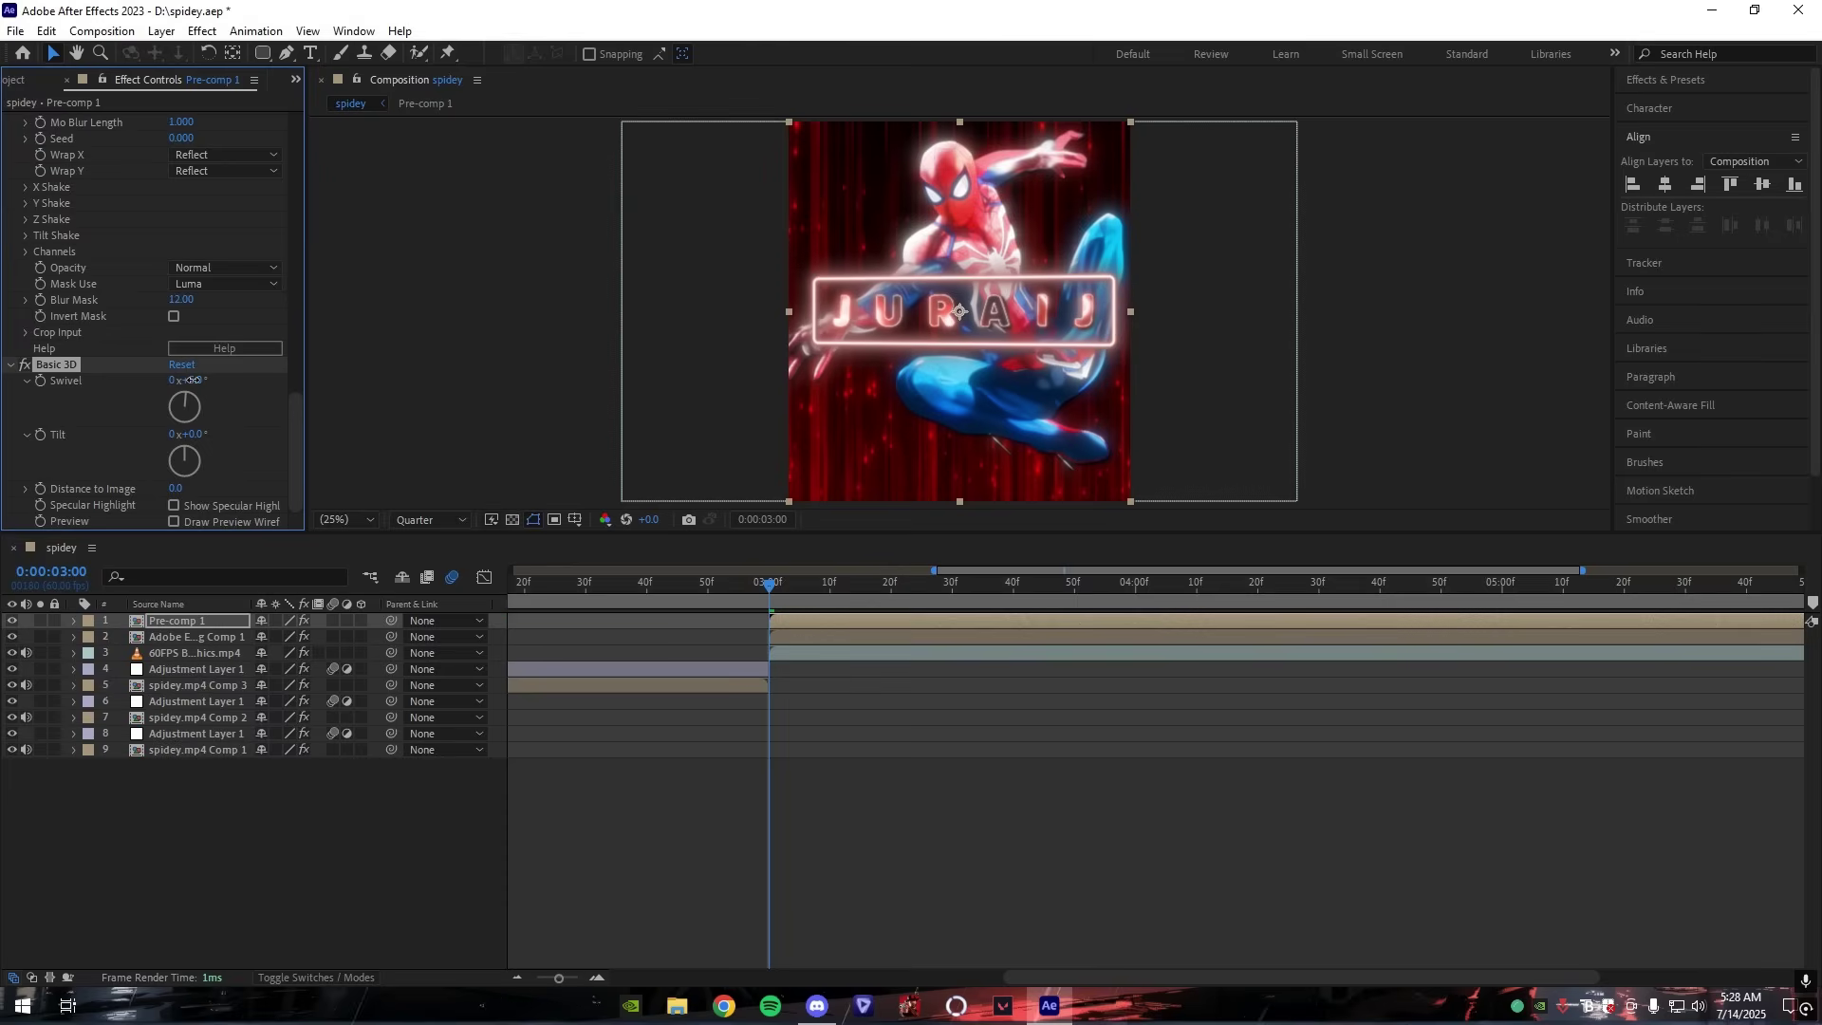
{"action": "type", "text": "10"}
{"action": "left_click", "coordinate": [902, 797]}
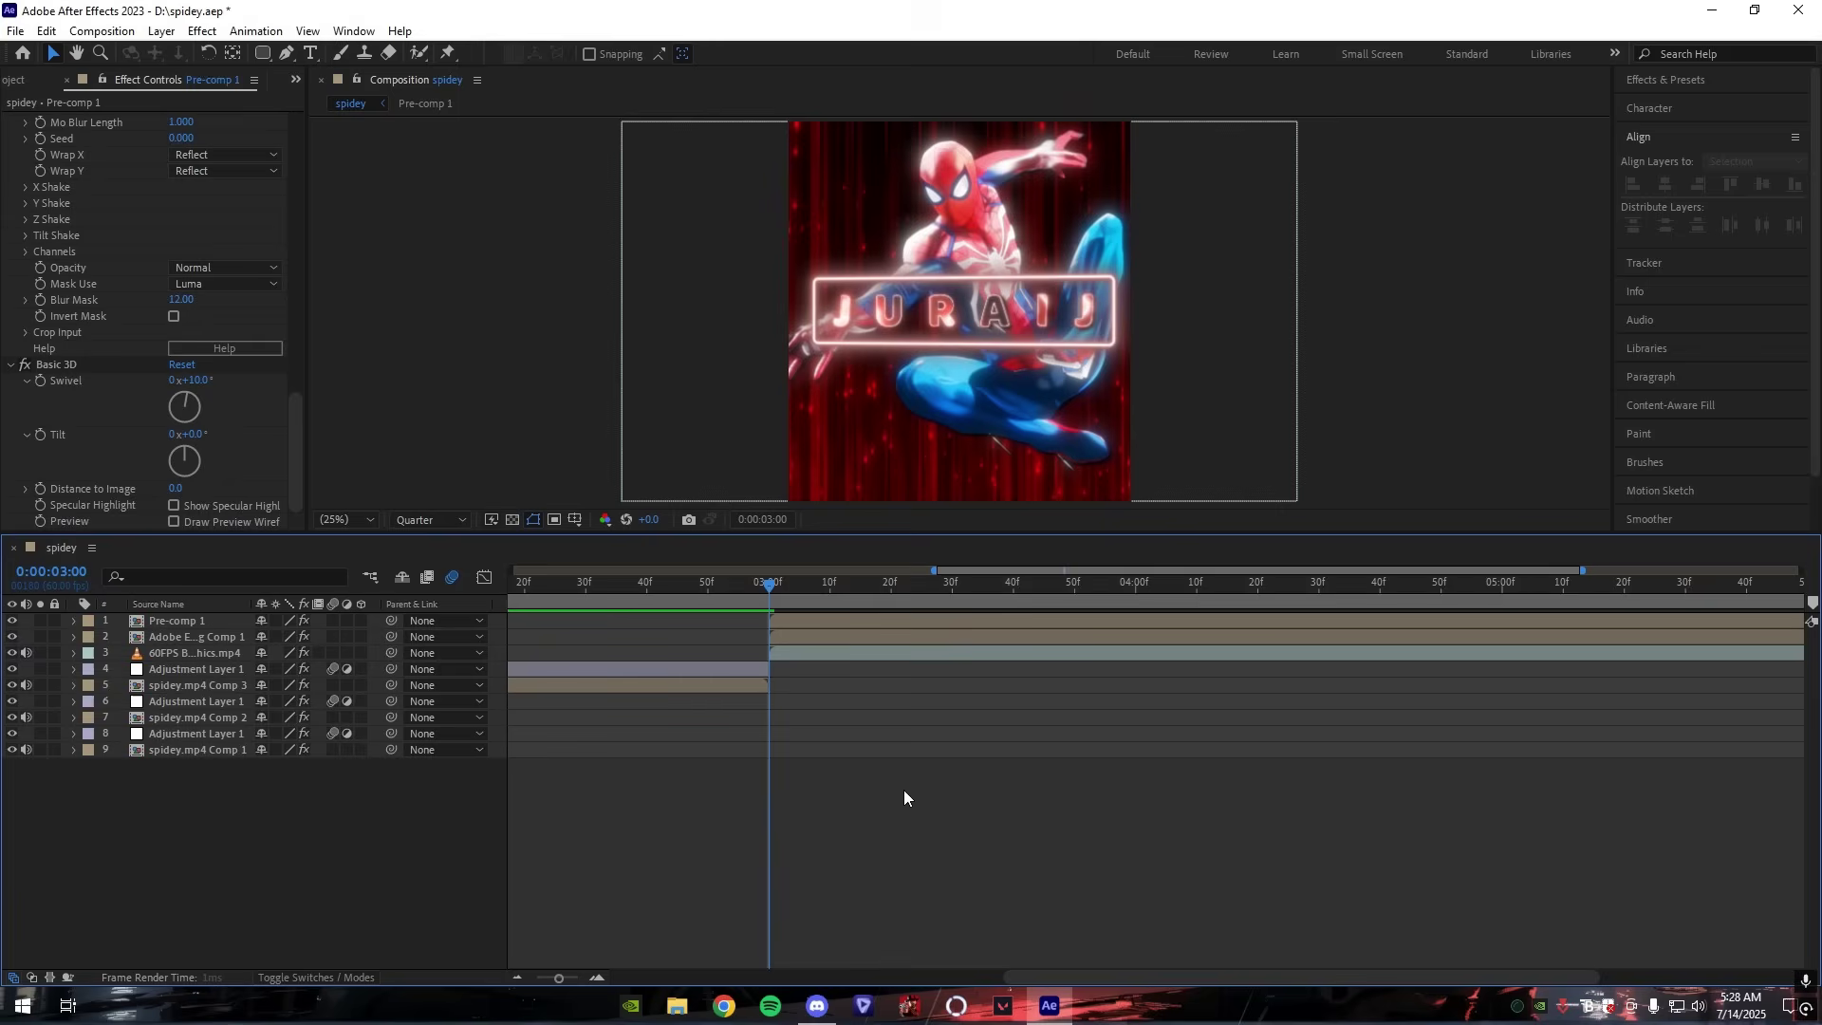
Step: Raise the Deep Glow 2 tint mix on the title layer to 100%
{"action": "left_click", "coordinate": [777, 625]}
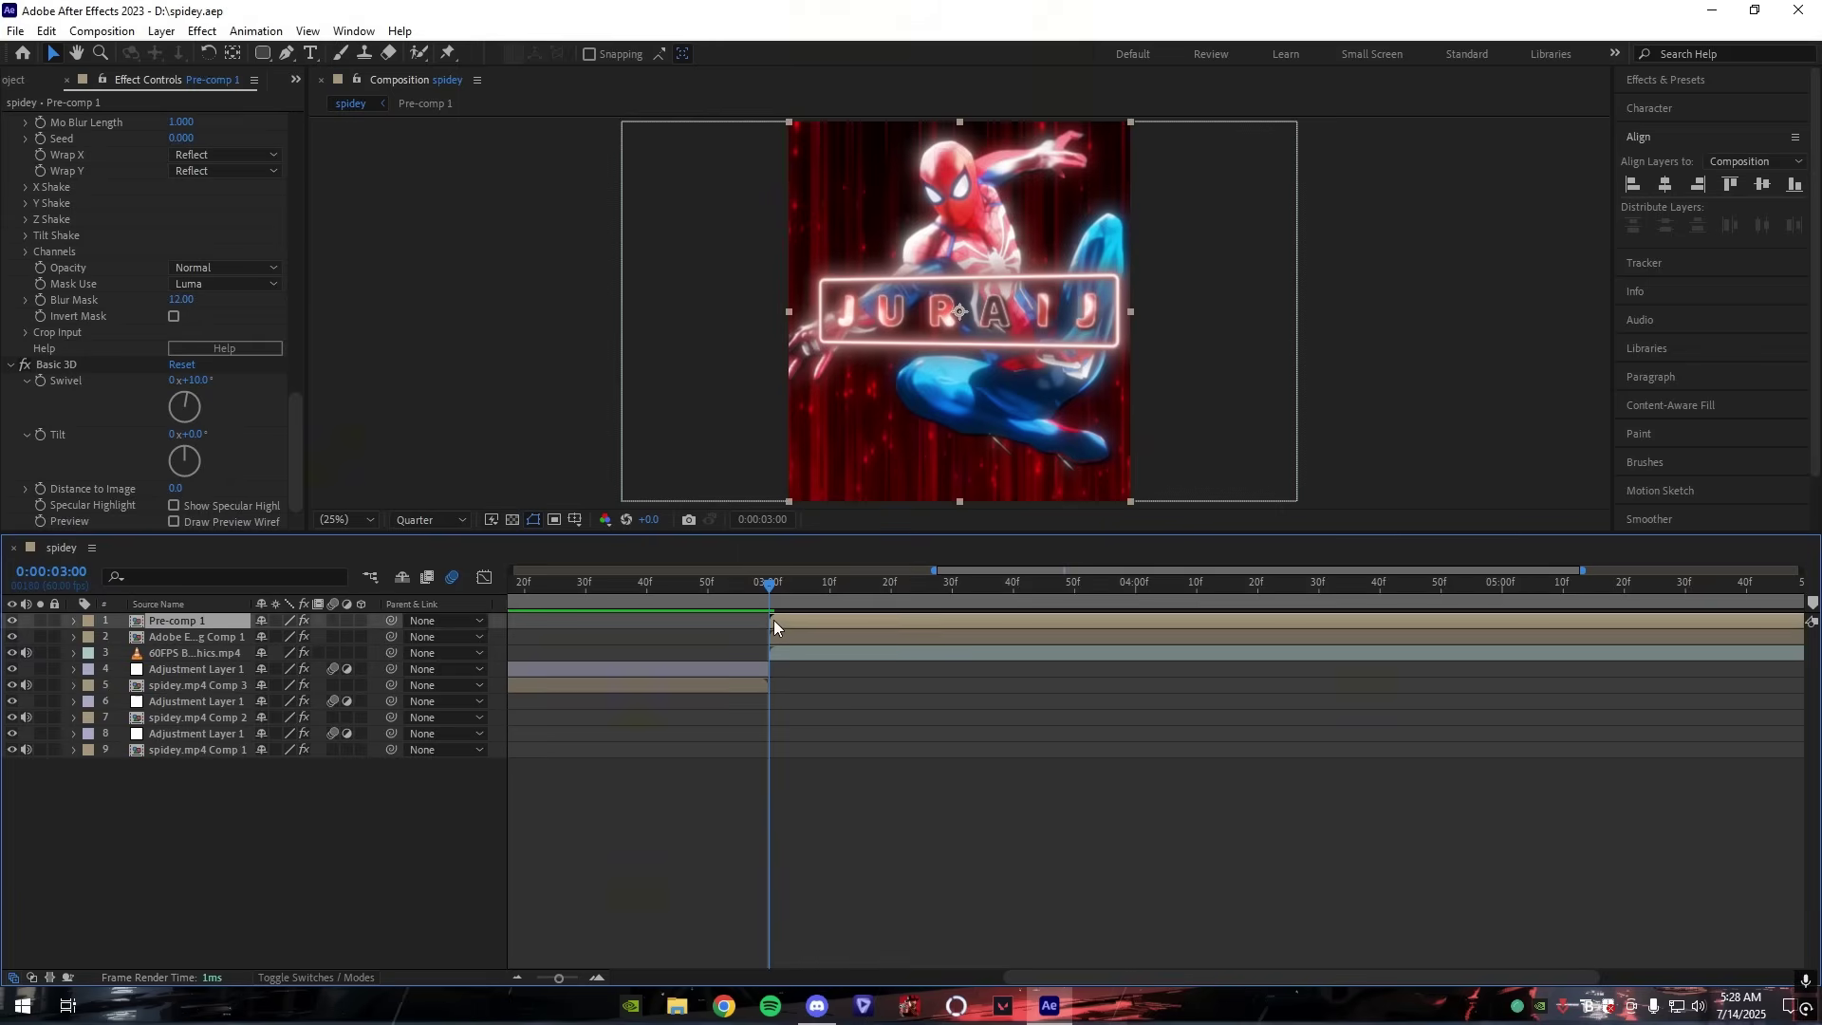
{"action": "scroll", "coordinate": [149, 401], "scroll_direction": "down", "scroll_amount": 15}
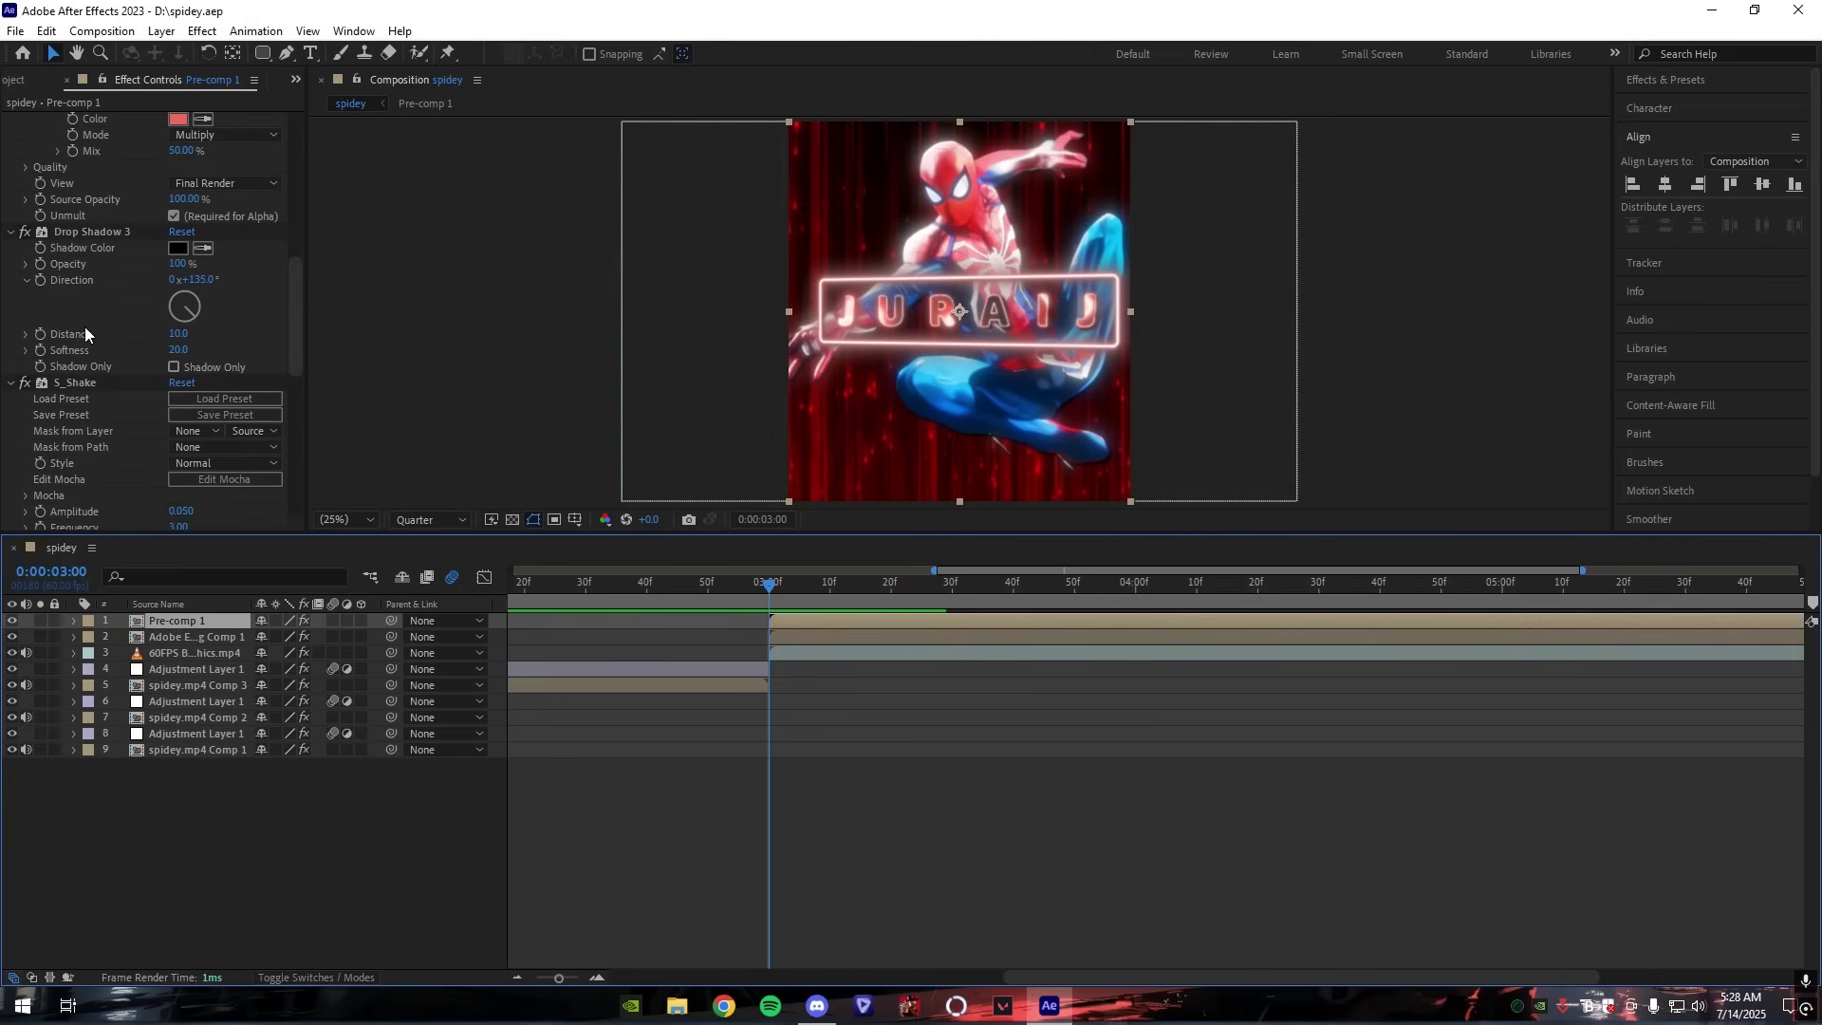
{"action": "left_click", "coordinate": [177, 289]}
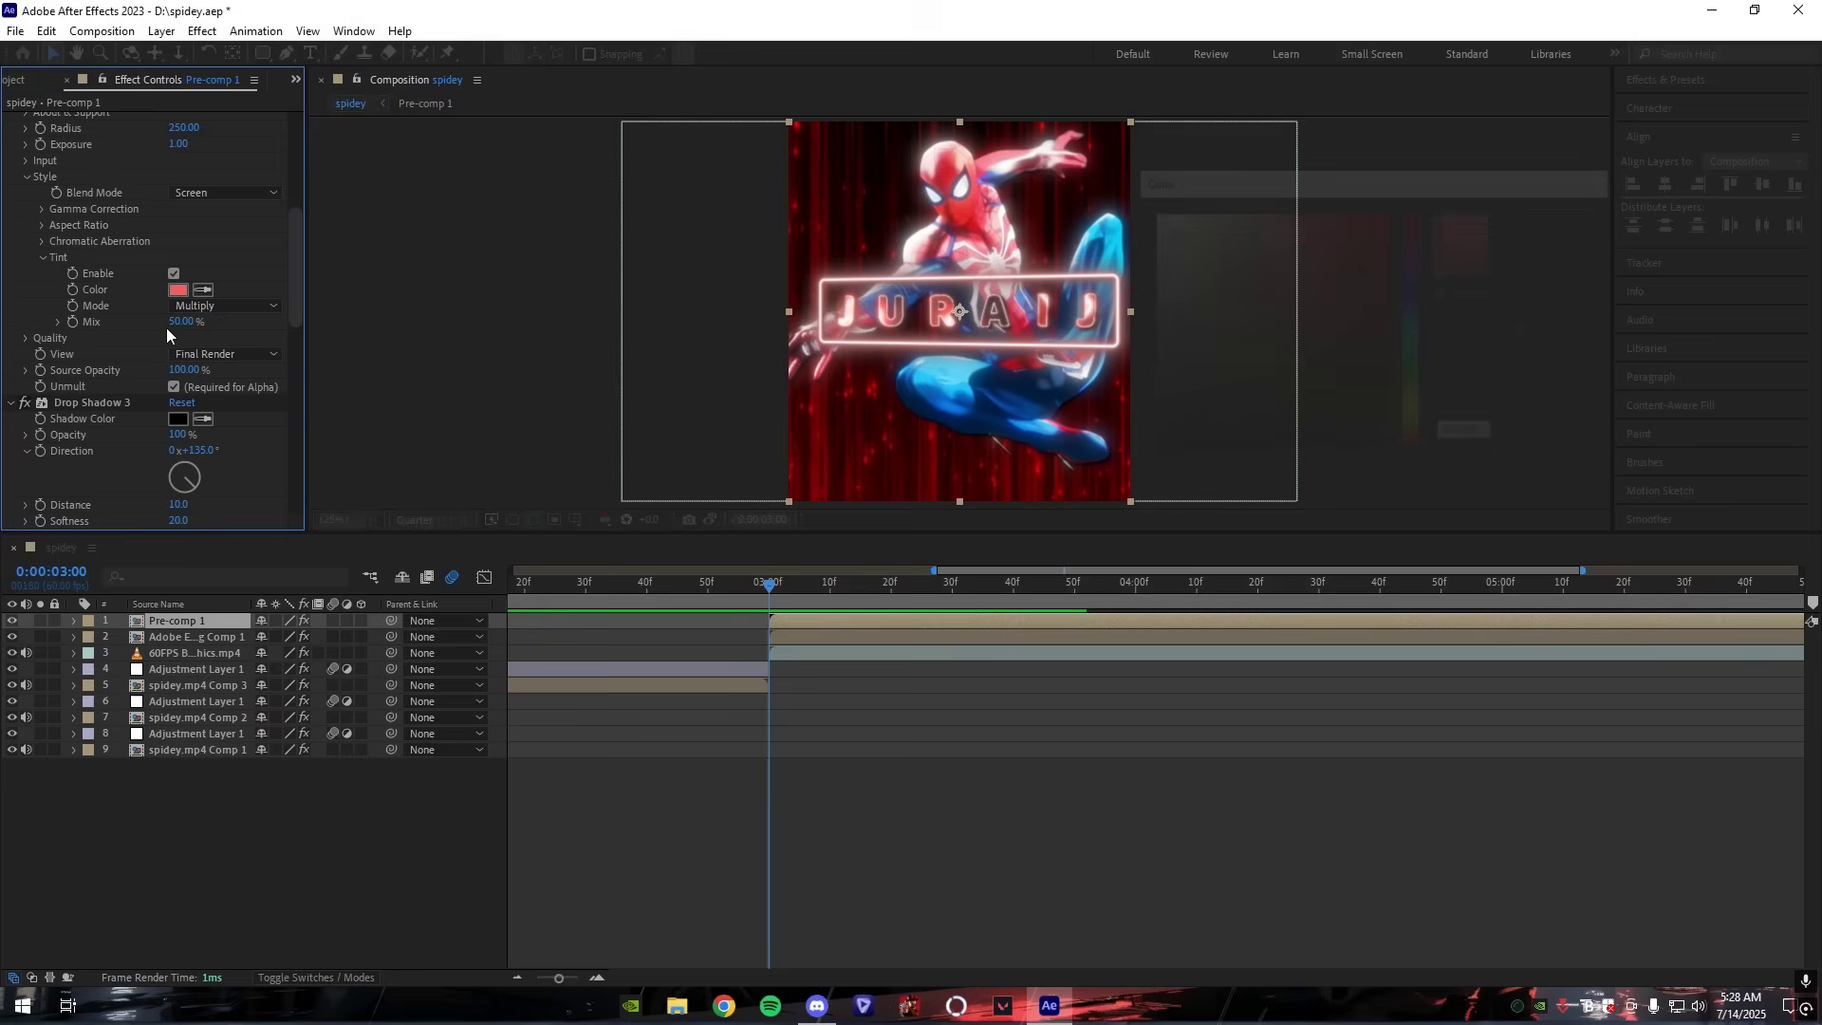
{"action": "key", "text": "Return"}
{"action": "left_click", "coordinate": [951, 812]}
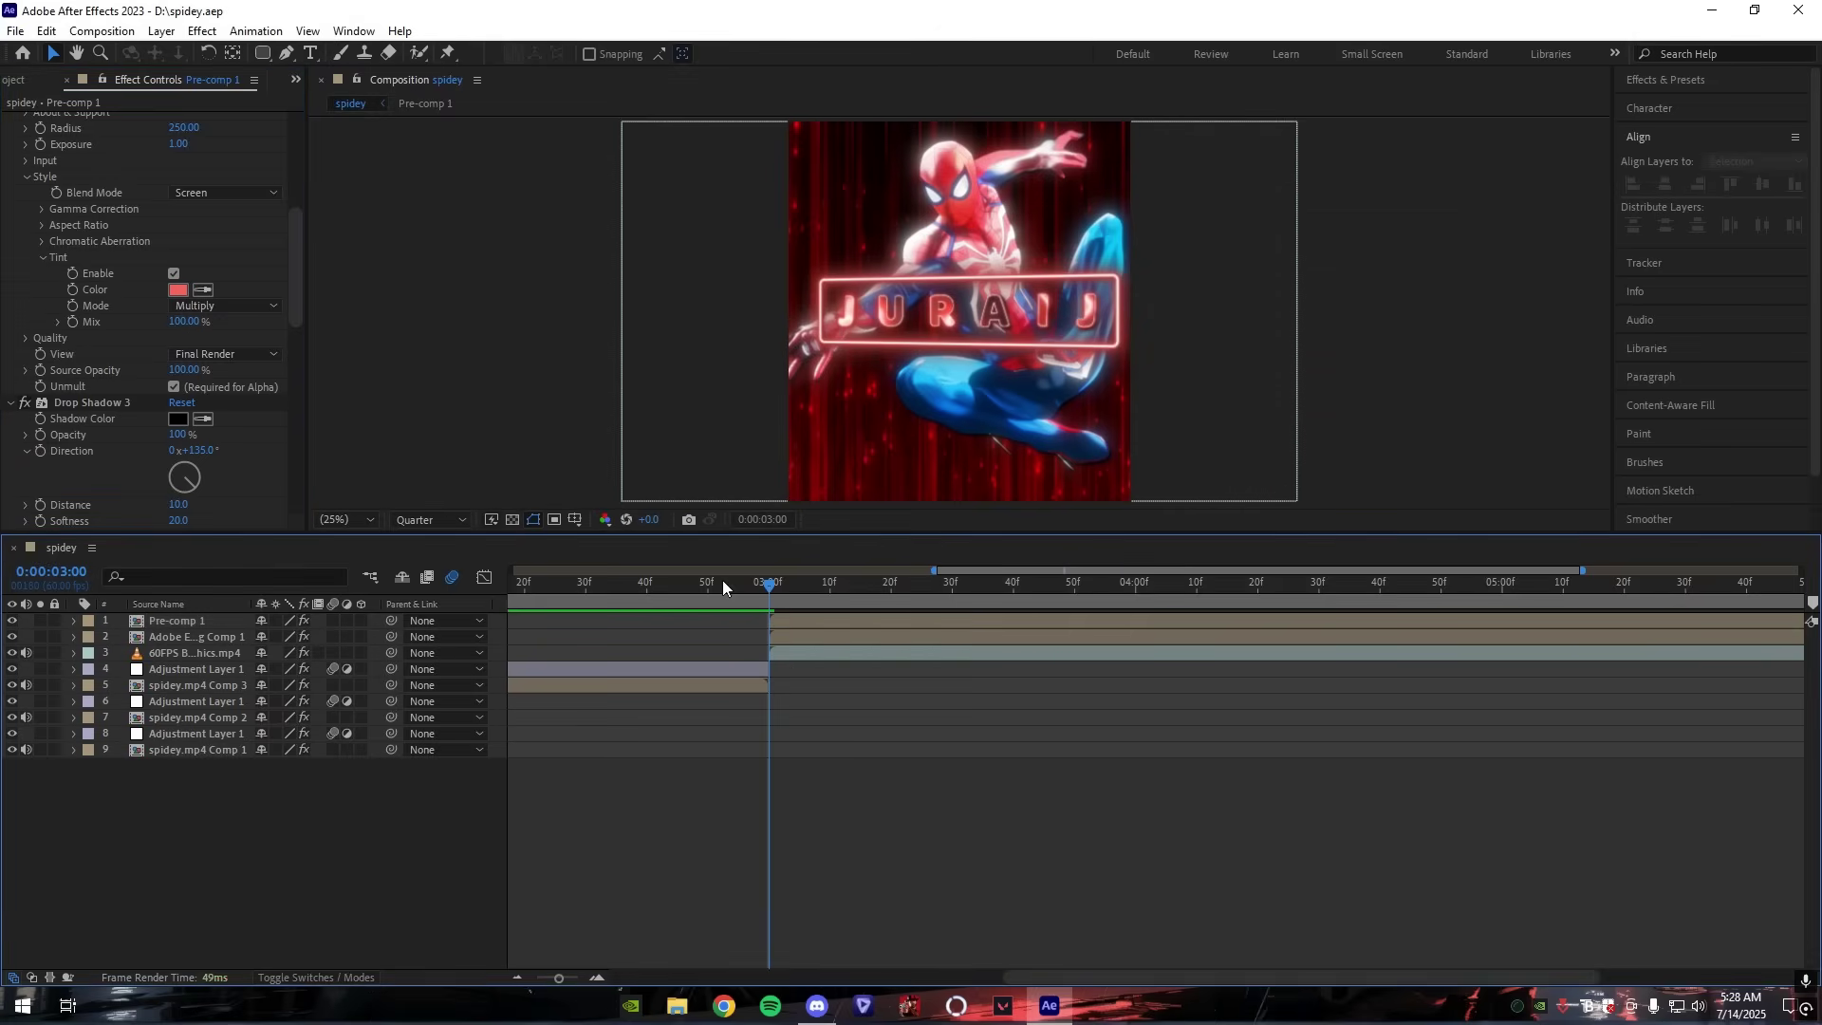
Step: Inspect the framed title at full resolution up close, fit the composition to view and preview the scene
{"action": "left_click", "coordinate": [431, 519]}
{"action": "left_click", "coordinate": [426, 566]}
{"action": "scroll", "coordinate": [957, 361], "scroll_direction": "up", "scroll_amount": 2}
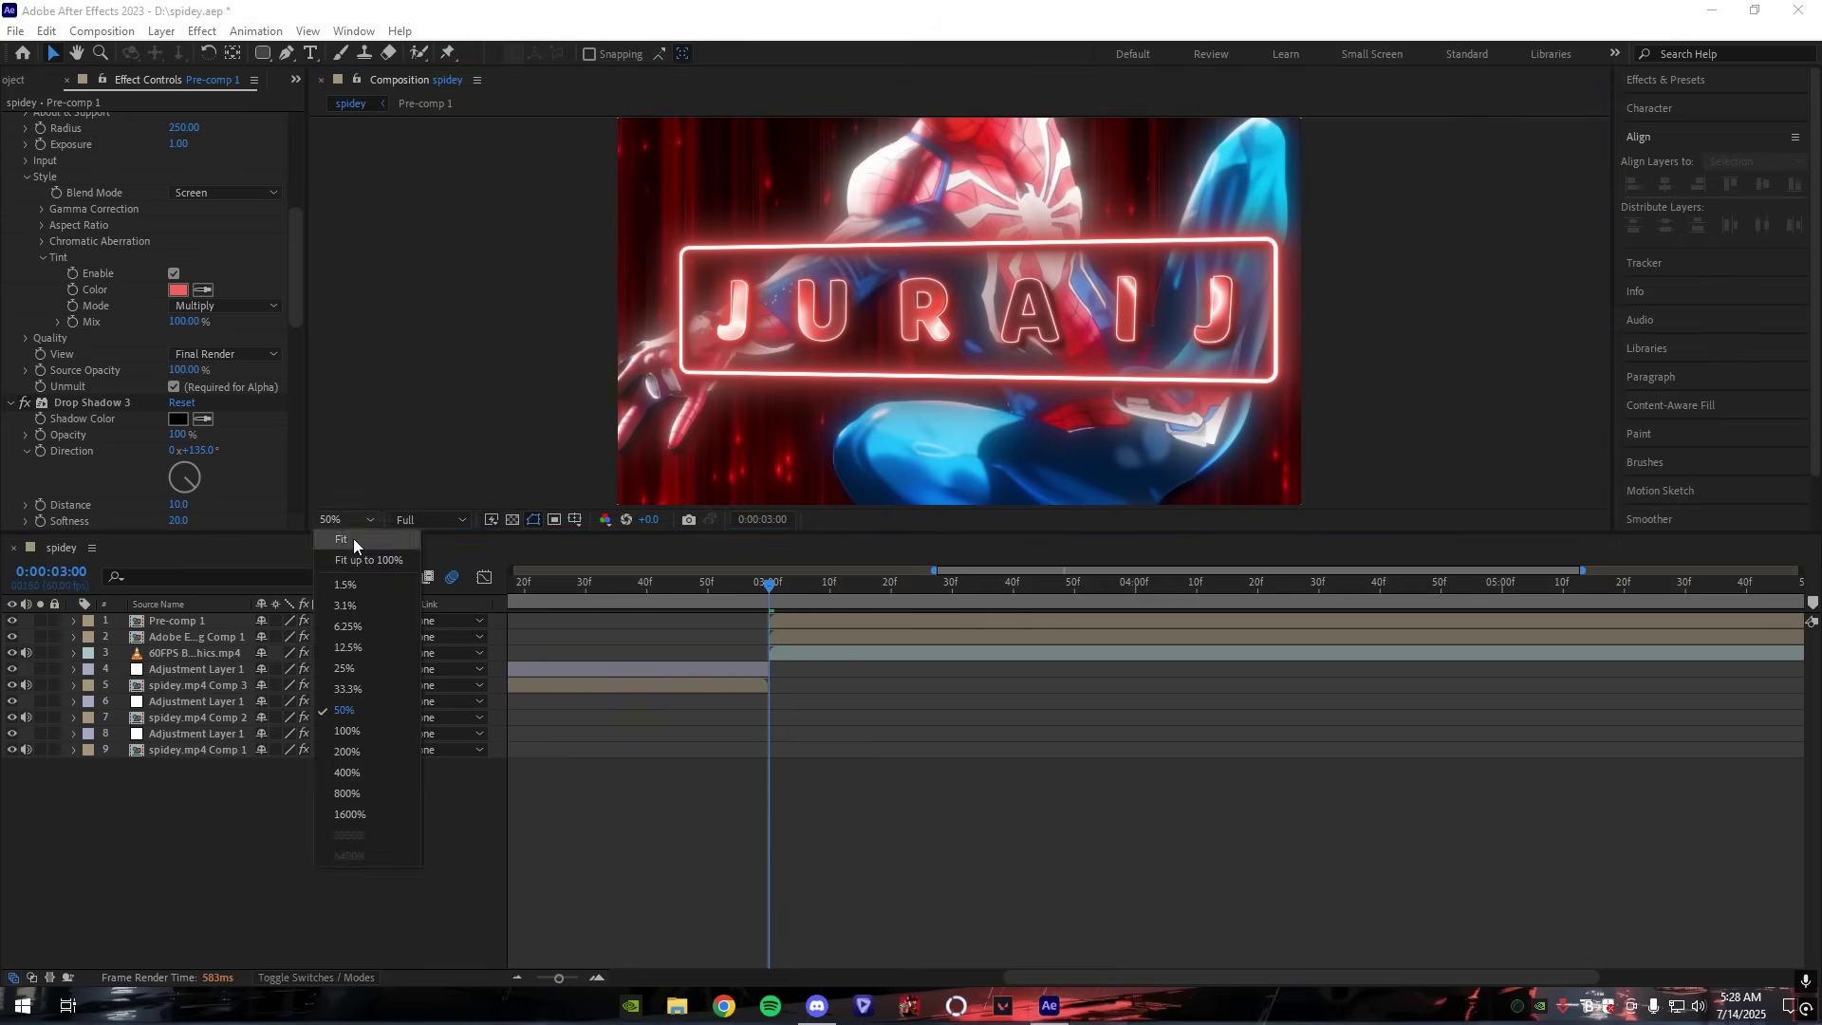
{"action": "left_click", "coordinate": [353, 538]}
{"action": "key", "text": "space"}
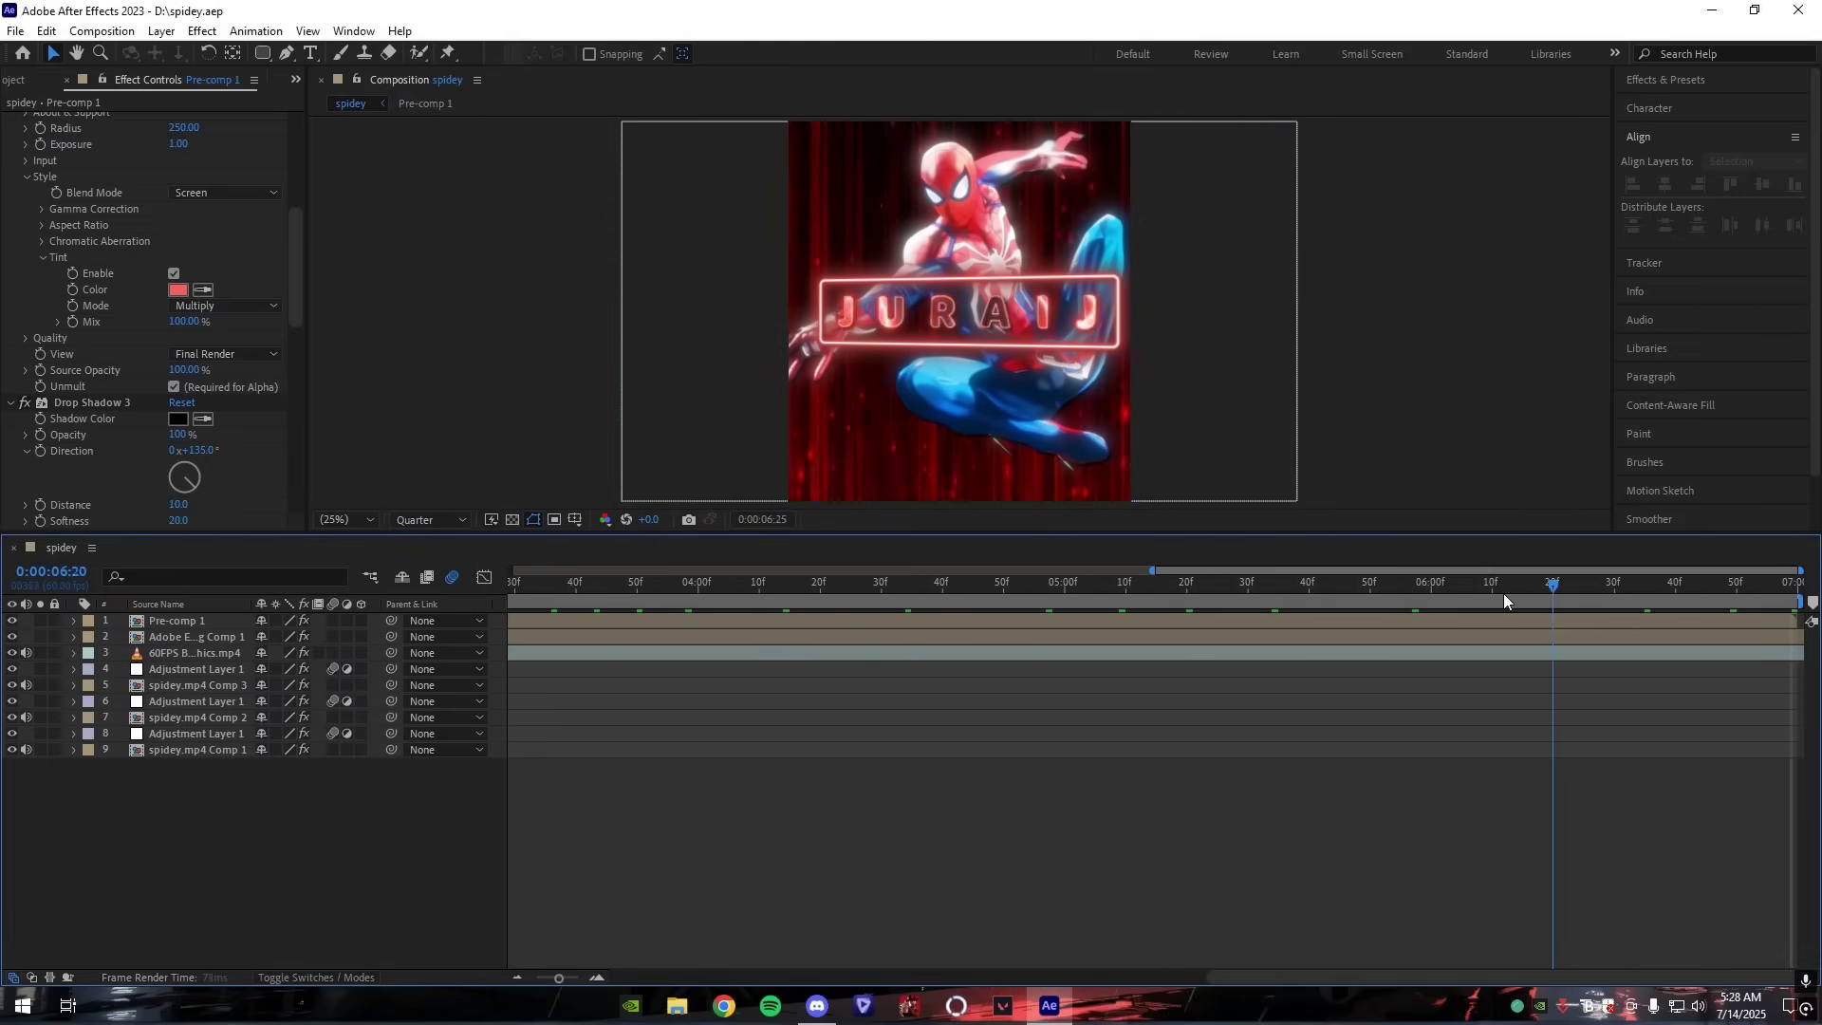
{"action": "key", "text": "space"}
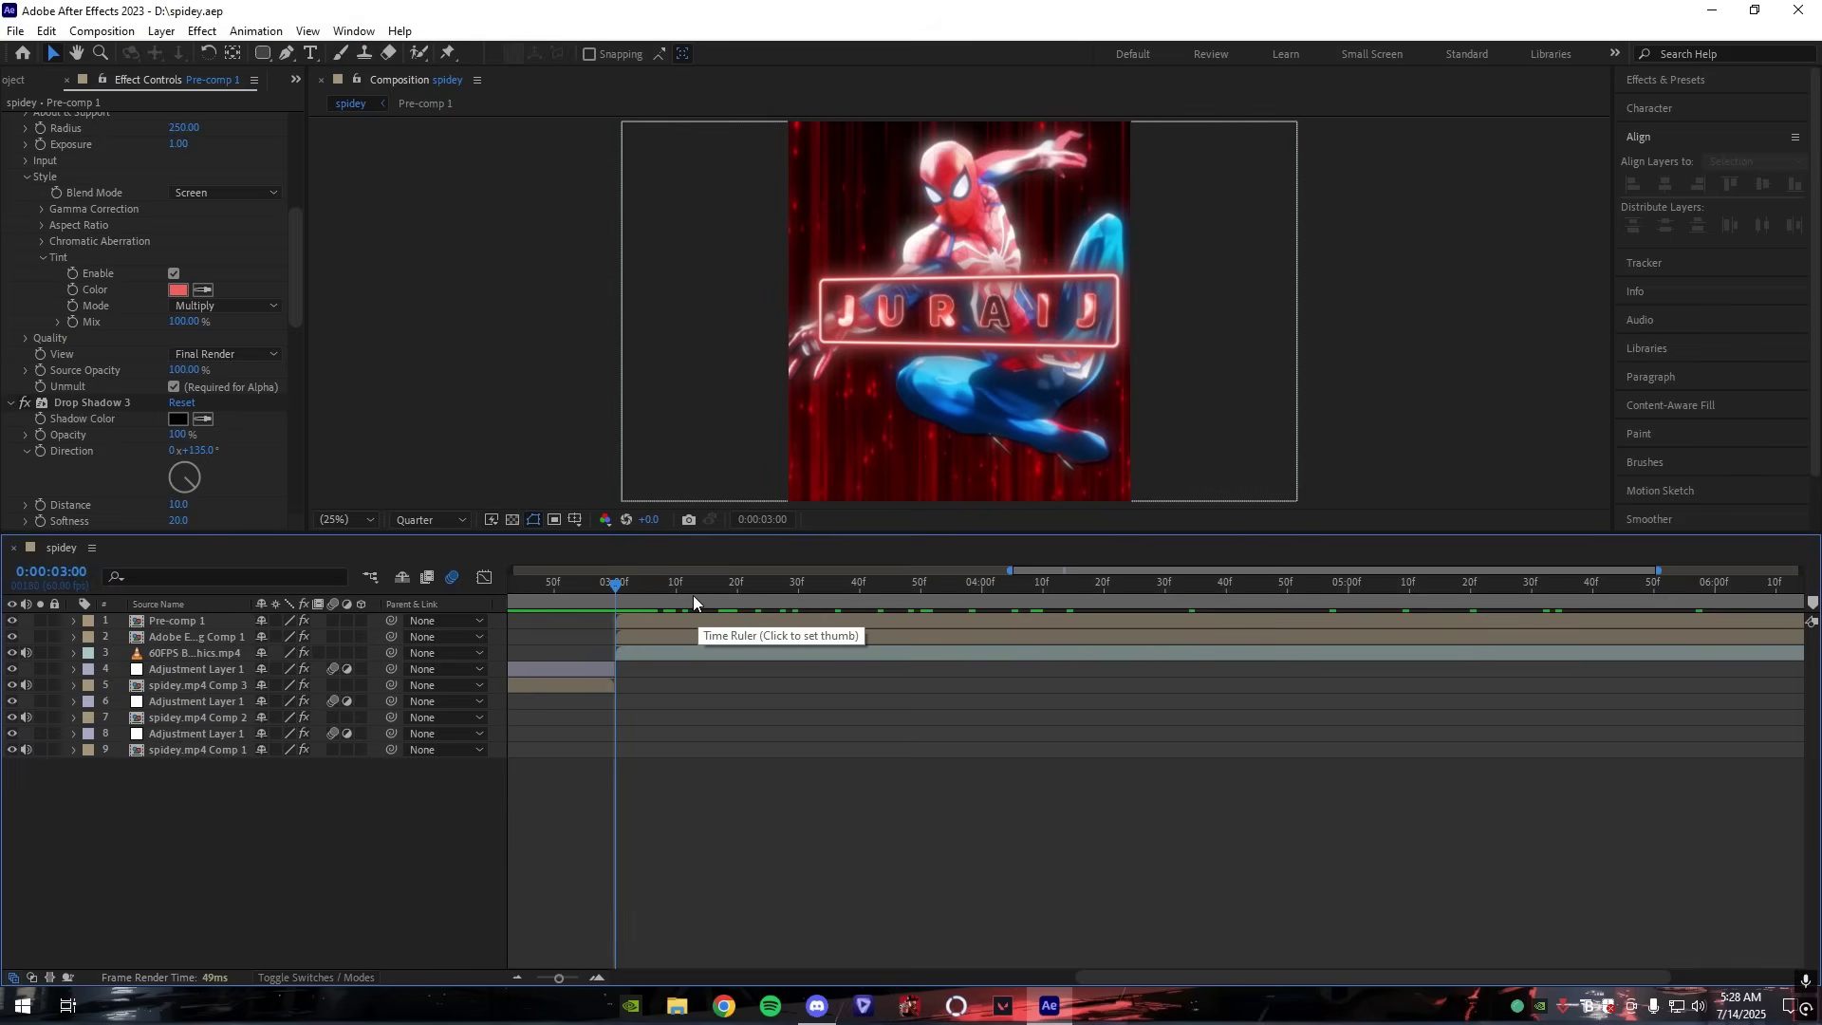
Step: Add the Spiderman sense green screen clip above the rain background from 0:00:03:00 and move it up to the character's head
{"action": "left_click_drag", "start_coordinate": [693, 595], "coordinate": [1711, 606]}
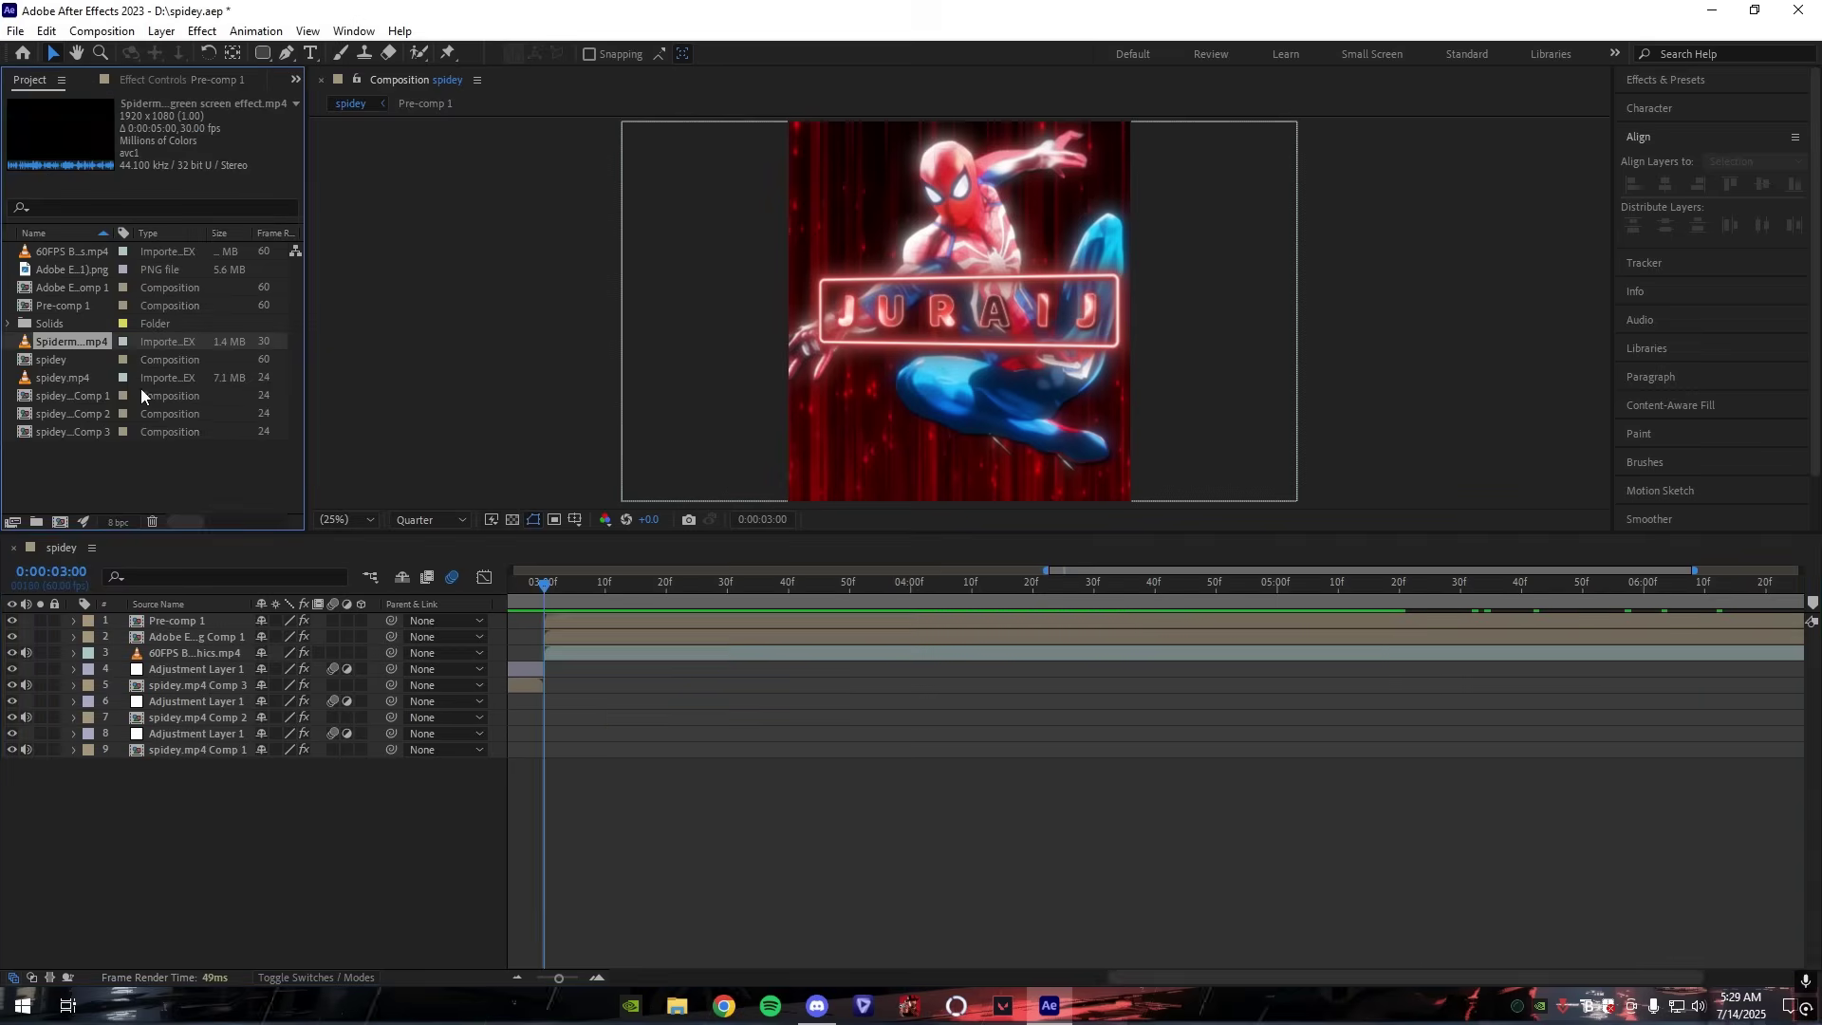
{"action": "left_click_drag", "start_coordinate": [141, 397], "coordinate": [547, 653]}
{"action": "right_click", "coordinate": [592, 654]}
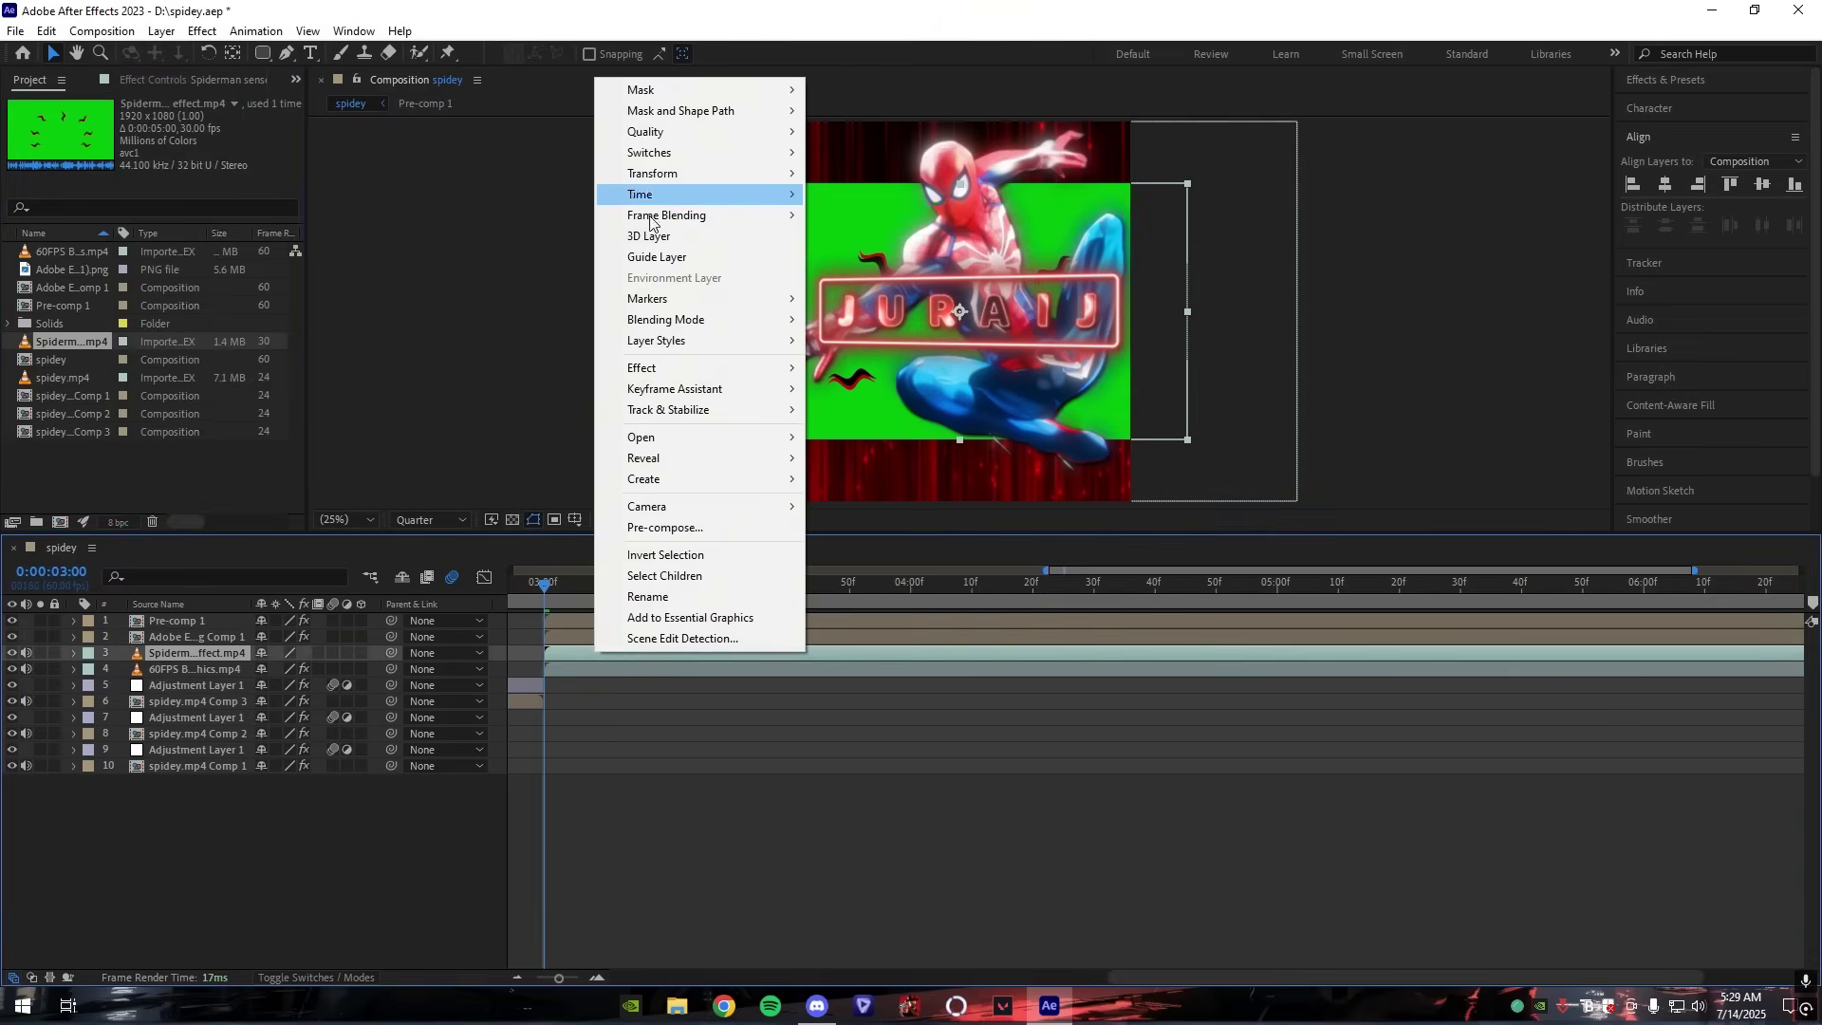
{"action": "left_click", "coordinate": [370, 671]}
{"action": "left_click_drag", "start_coordinate": [1099, 375], "coordinate": [1099, 233]}
Step: Scale the Spiderman sense clip to 80% and reposition it so its lines surround the character's head
{"action": "key", "text": "s"}
{"action": "left_click", "coordinate": [284, 669]}
{"action": "type", "text": "80"}
{"action": "key", "text": "Return"}
{"action": "left_click_drag", "start_coordinate": [876, 230], "coordinate": [868, 234]}
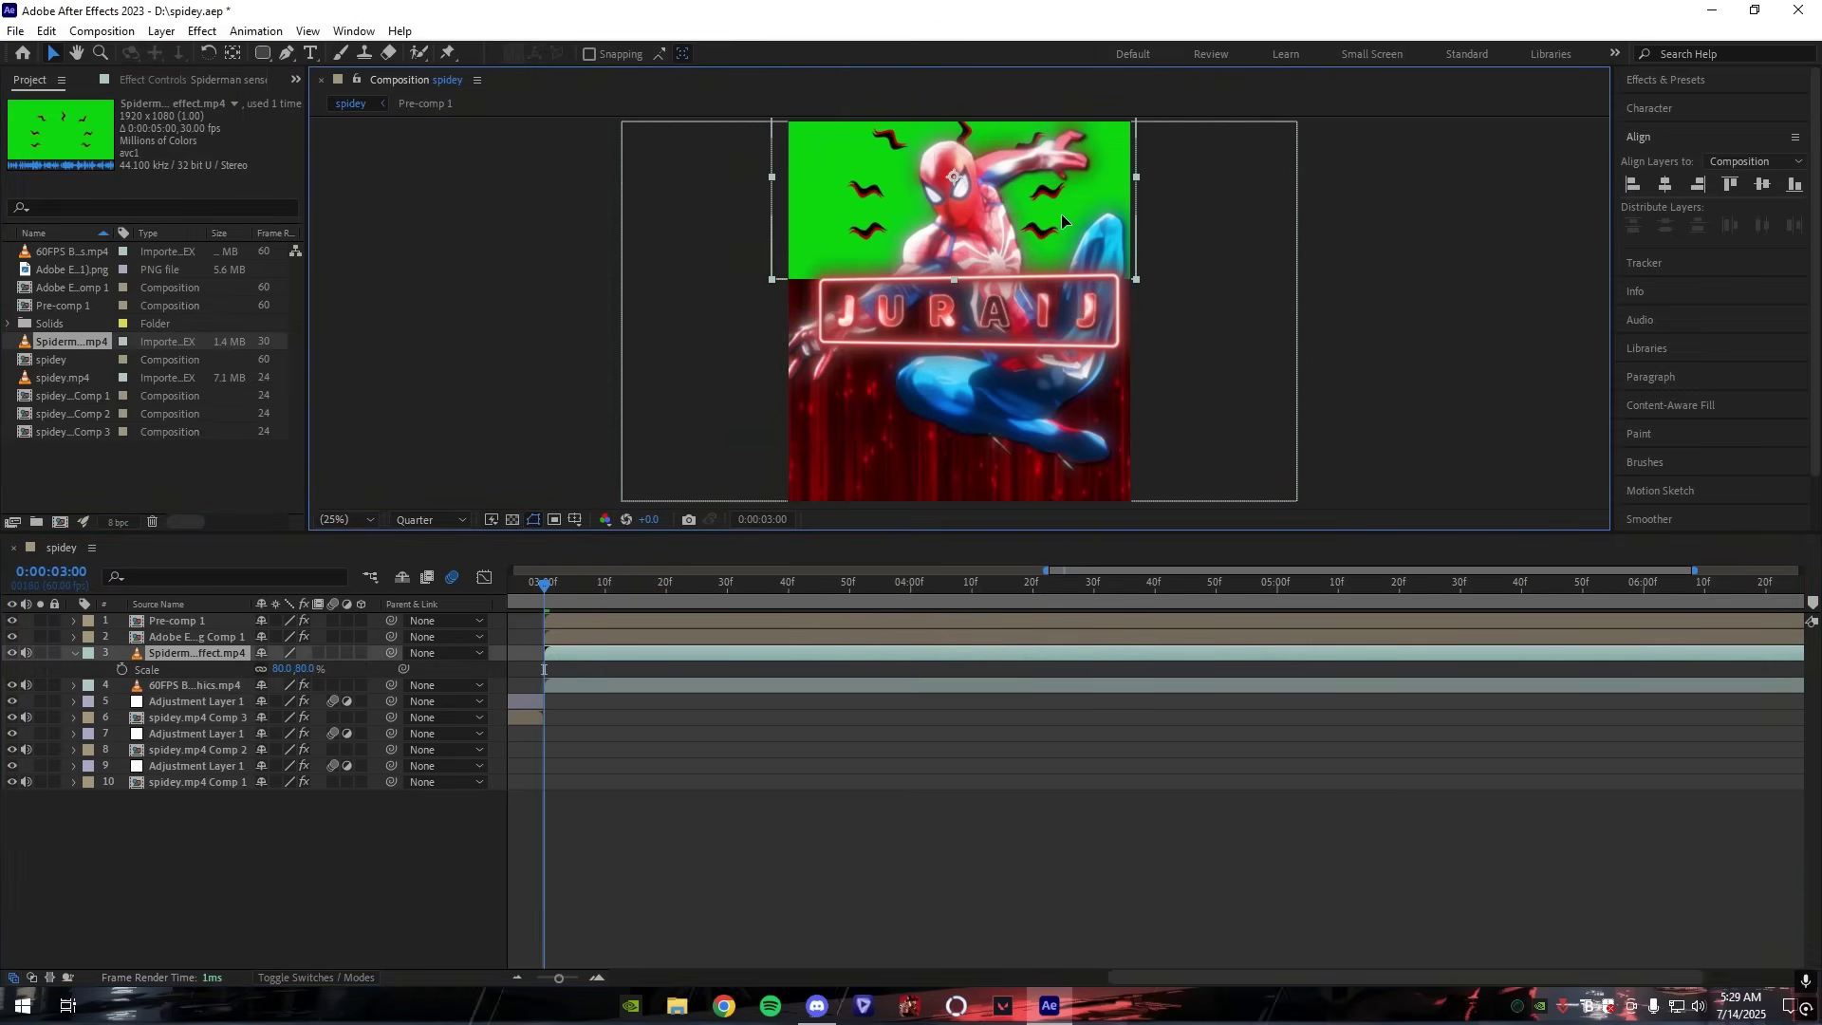
Step: Reduce the Spiderman sense clip's scale to 60%, keeping it around the character's head
{"action": "key", "text": "s"}
{"action": "key", "text": "s"}
{"action": "left_click", "coordinate": [285, 669]}
{"action": "type", "text": "60"}
{"action": "key", "text": "Return"}
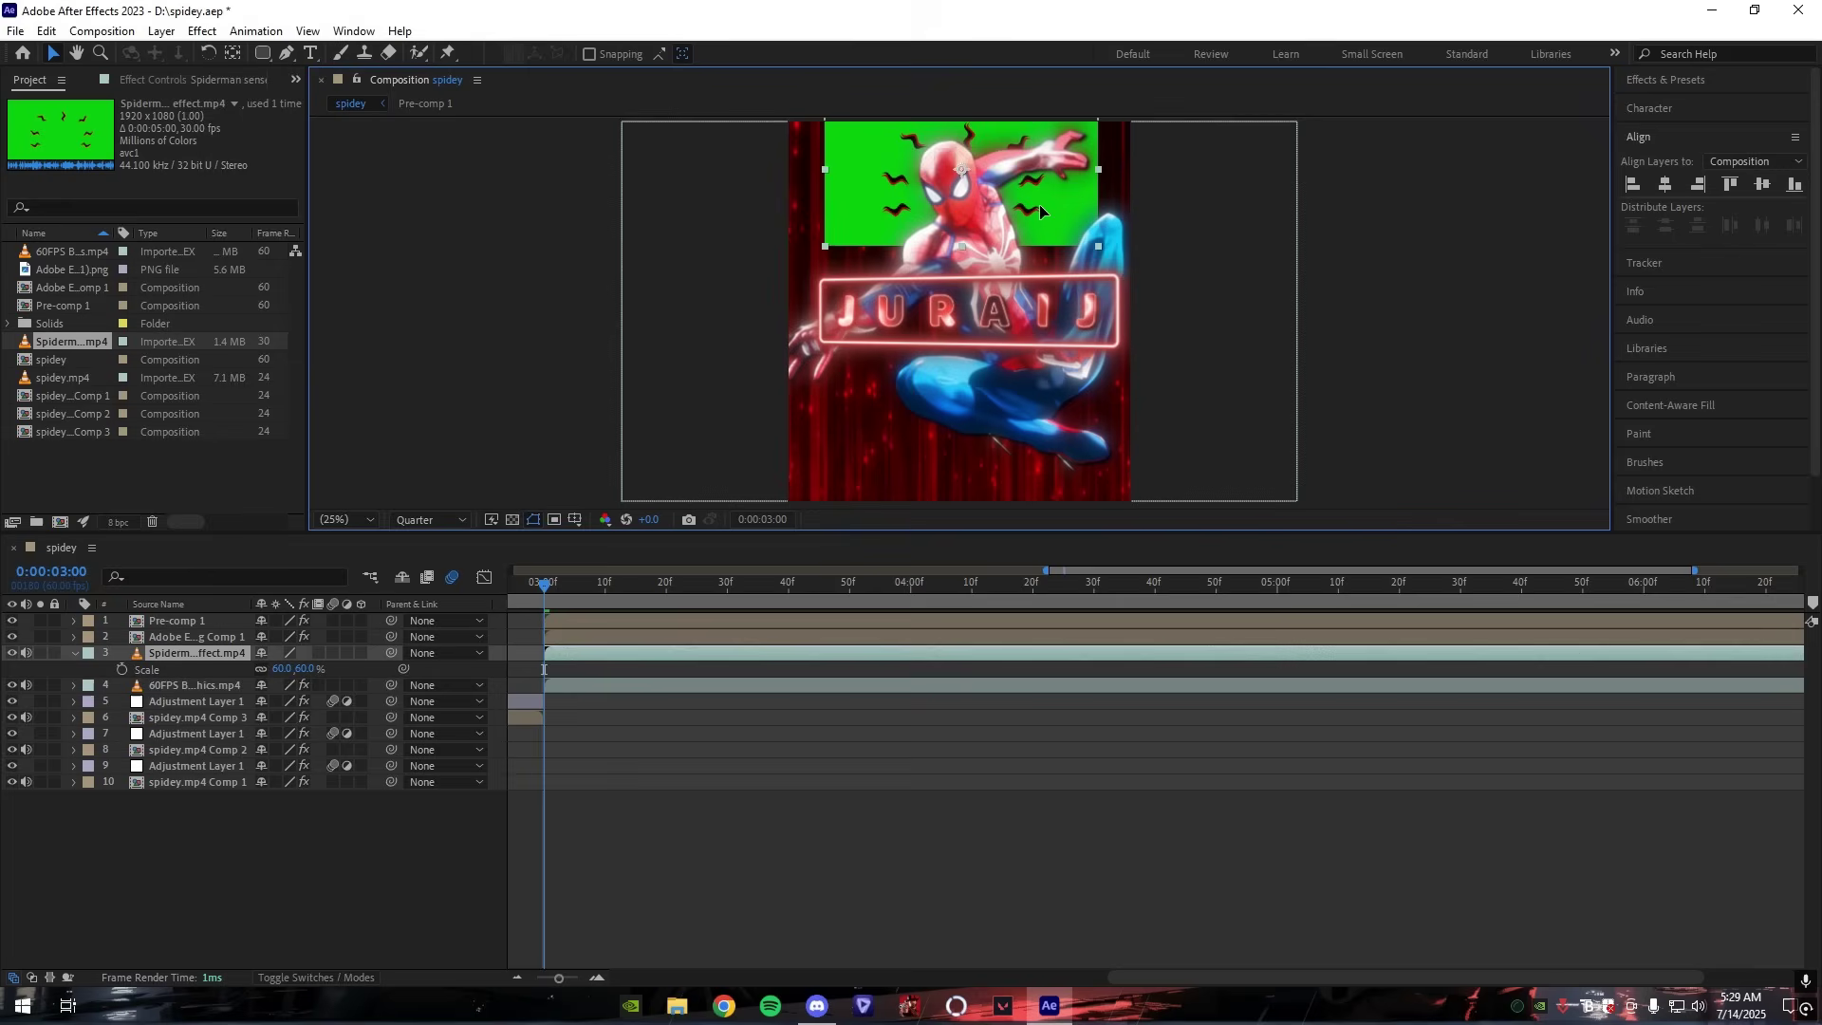
Step: Apply Keylight (1.2) to the Spiderman sense clip and sample its green background as the screen colour
{"action": "key", "text": "ctrl+space"}
{"action": "type", "text": "ke"}
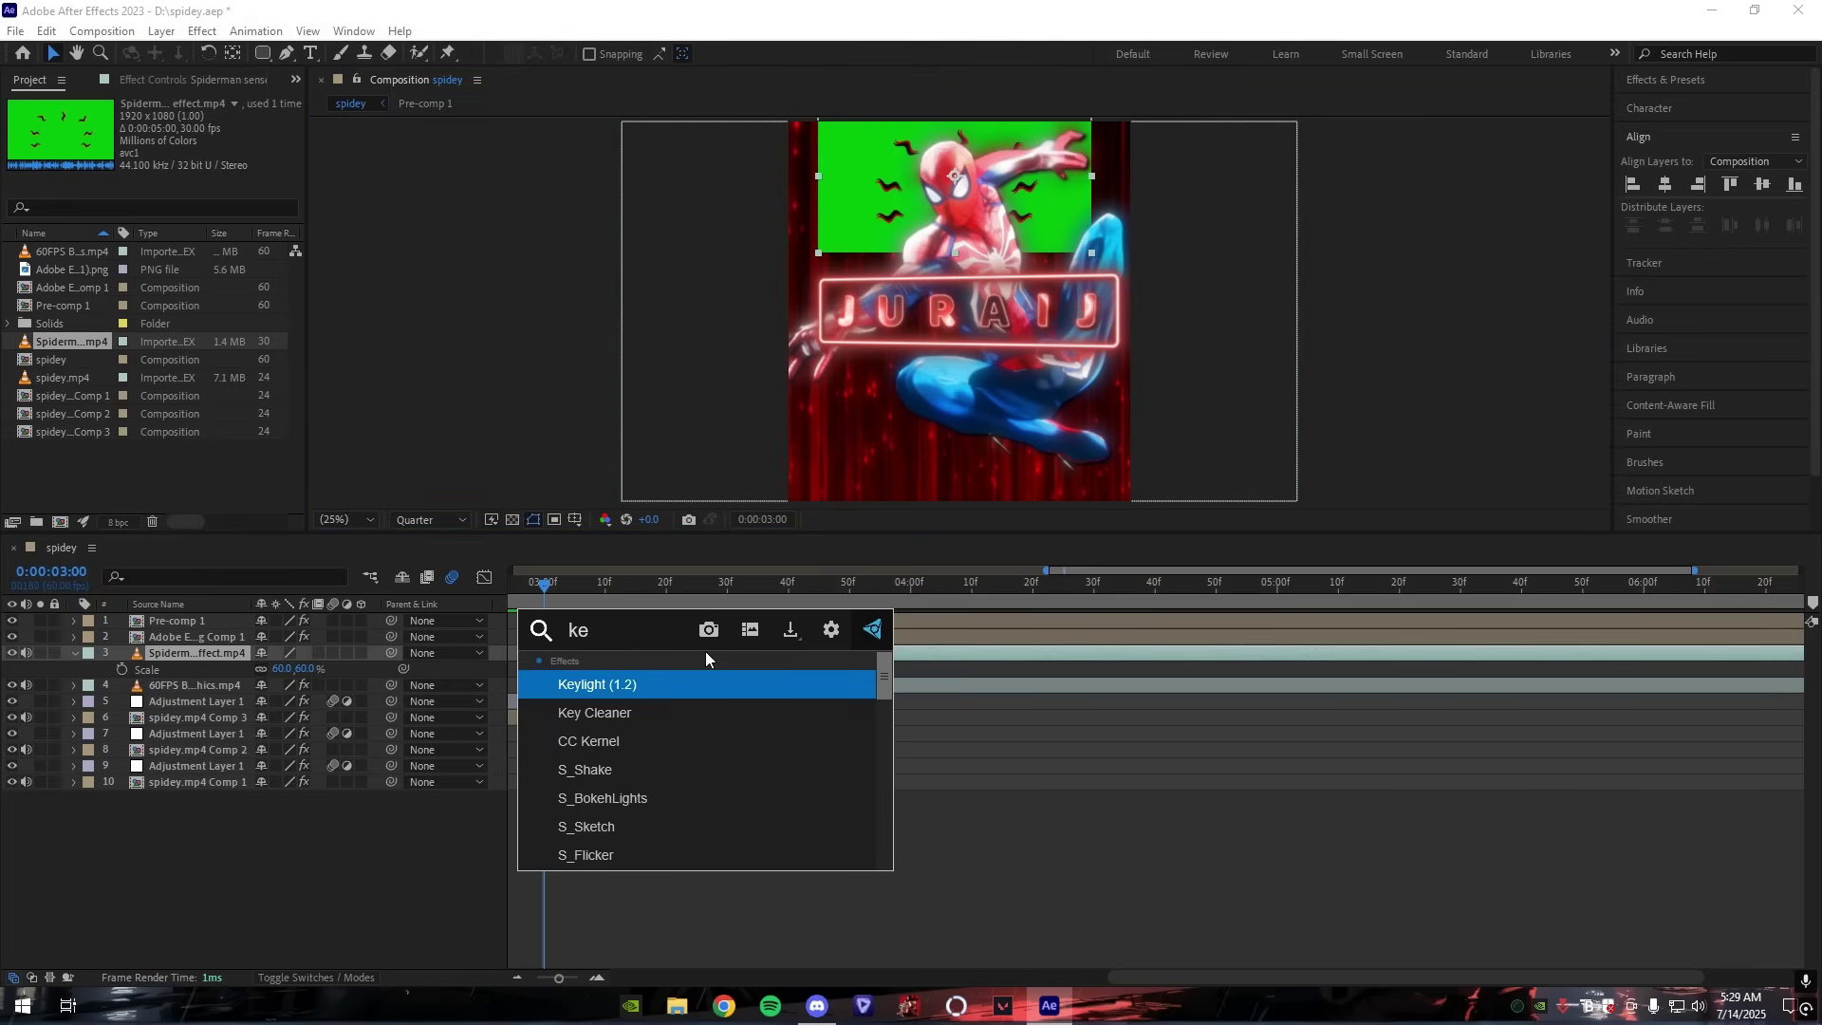
{"action": "key", "text": "Return"}
{"action": "left_click", "coordinate": [178, 239]}
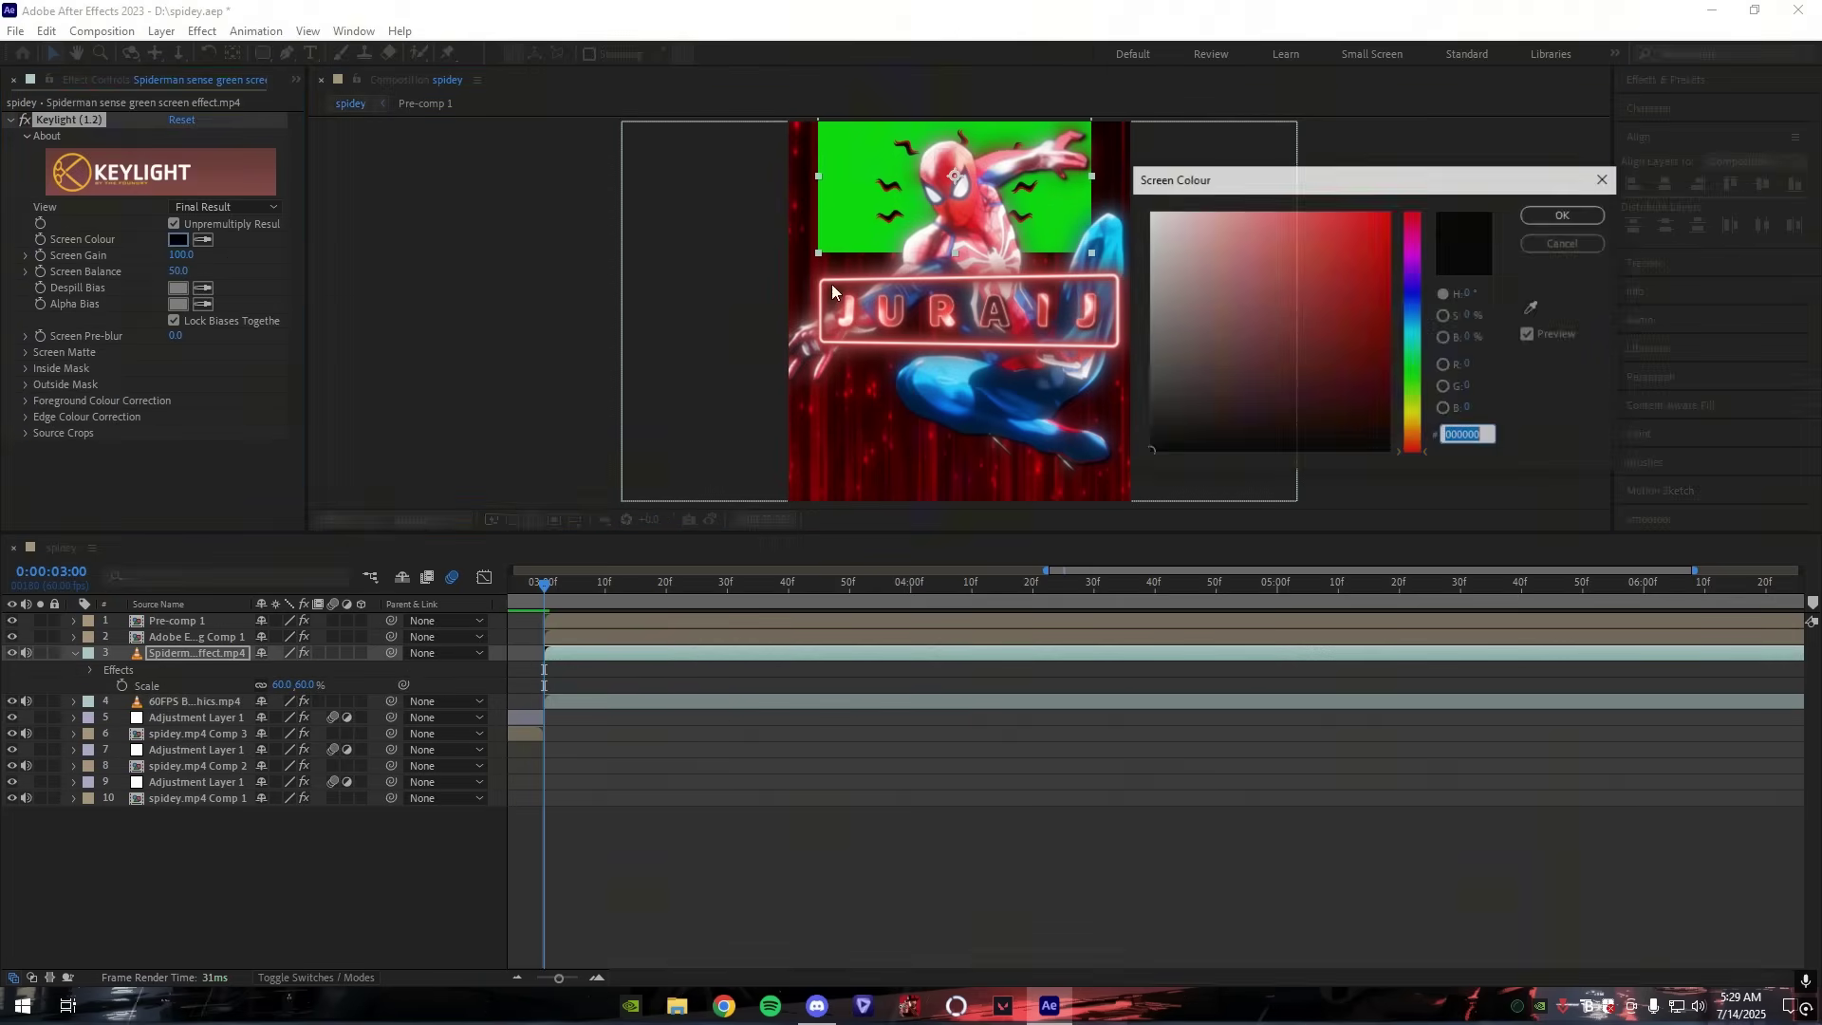
{"action": "left_click", "coordinate": [1533, 307]}
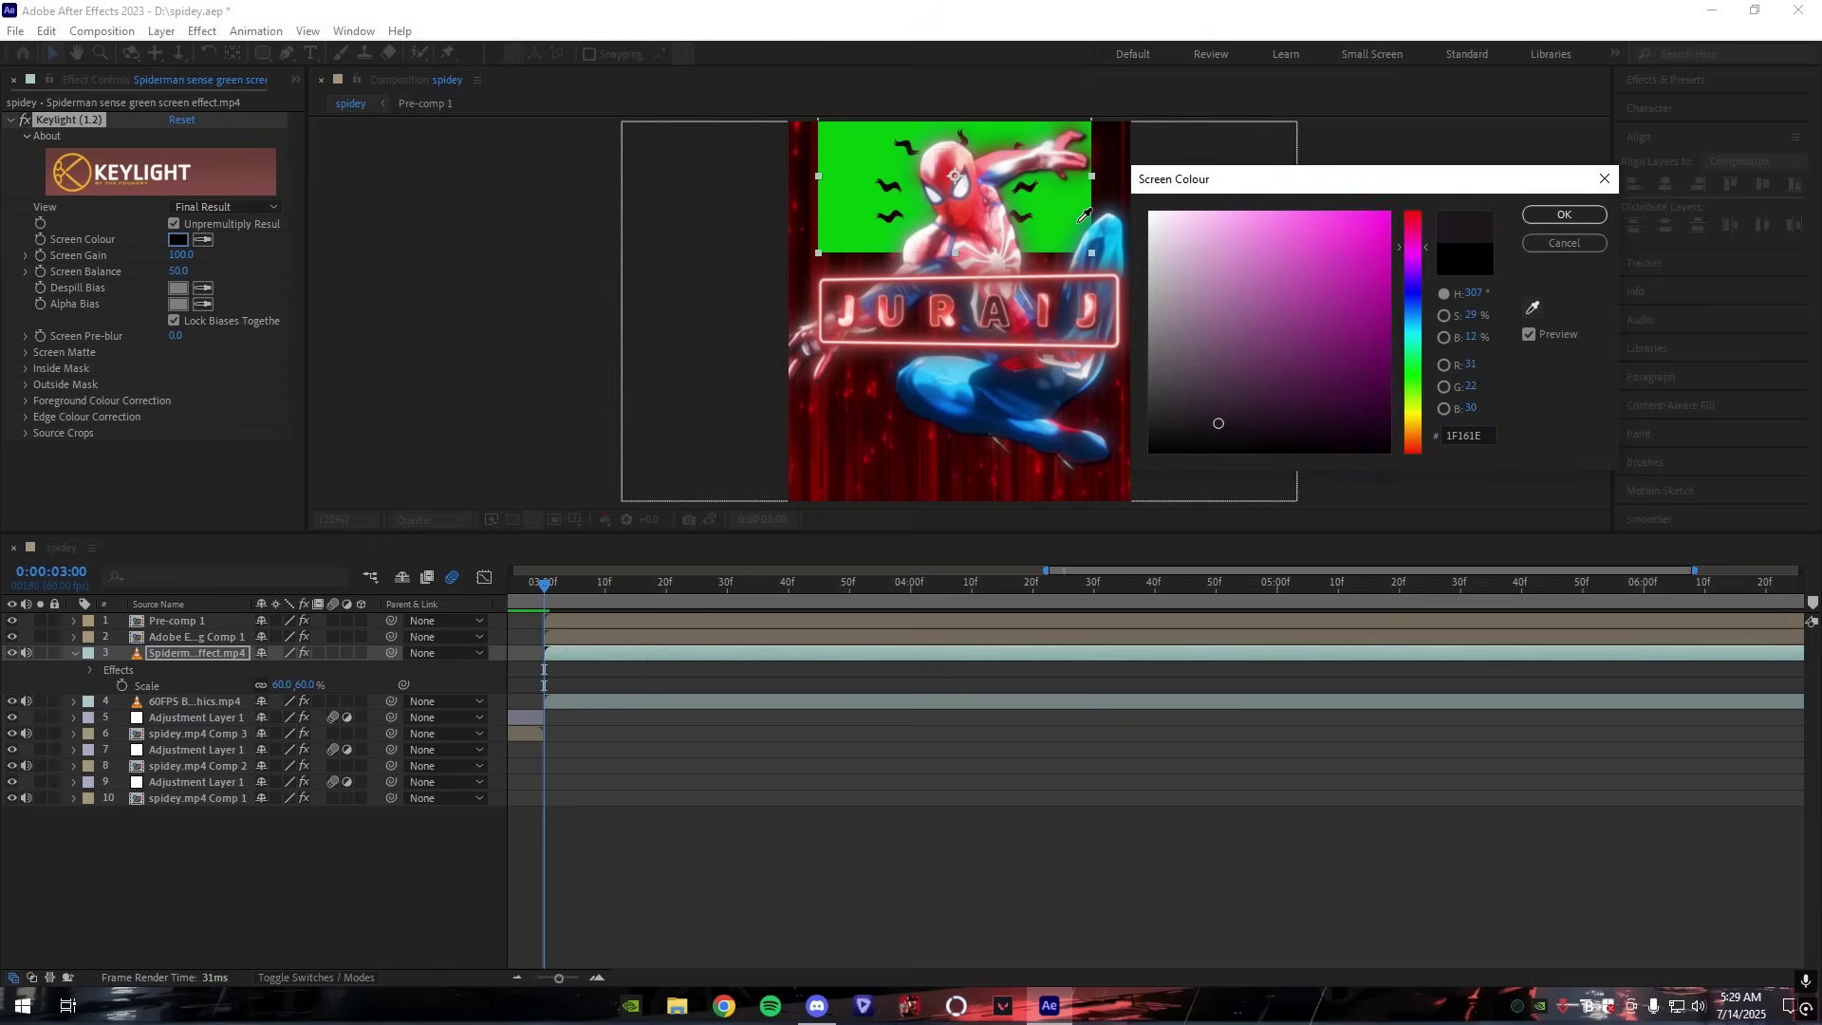
{"action": "left_click", "coordinate": [1087, 216]}
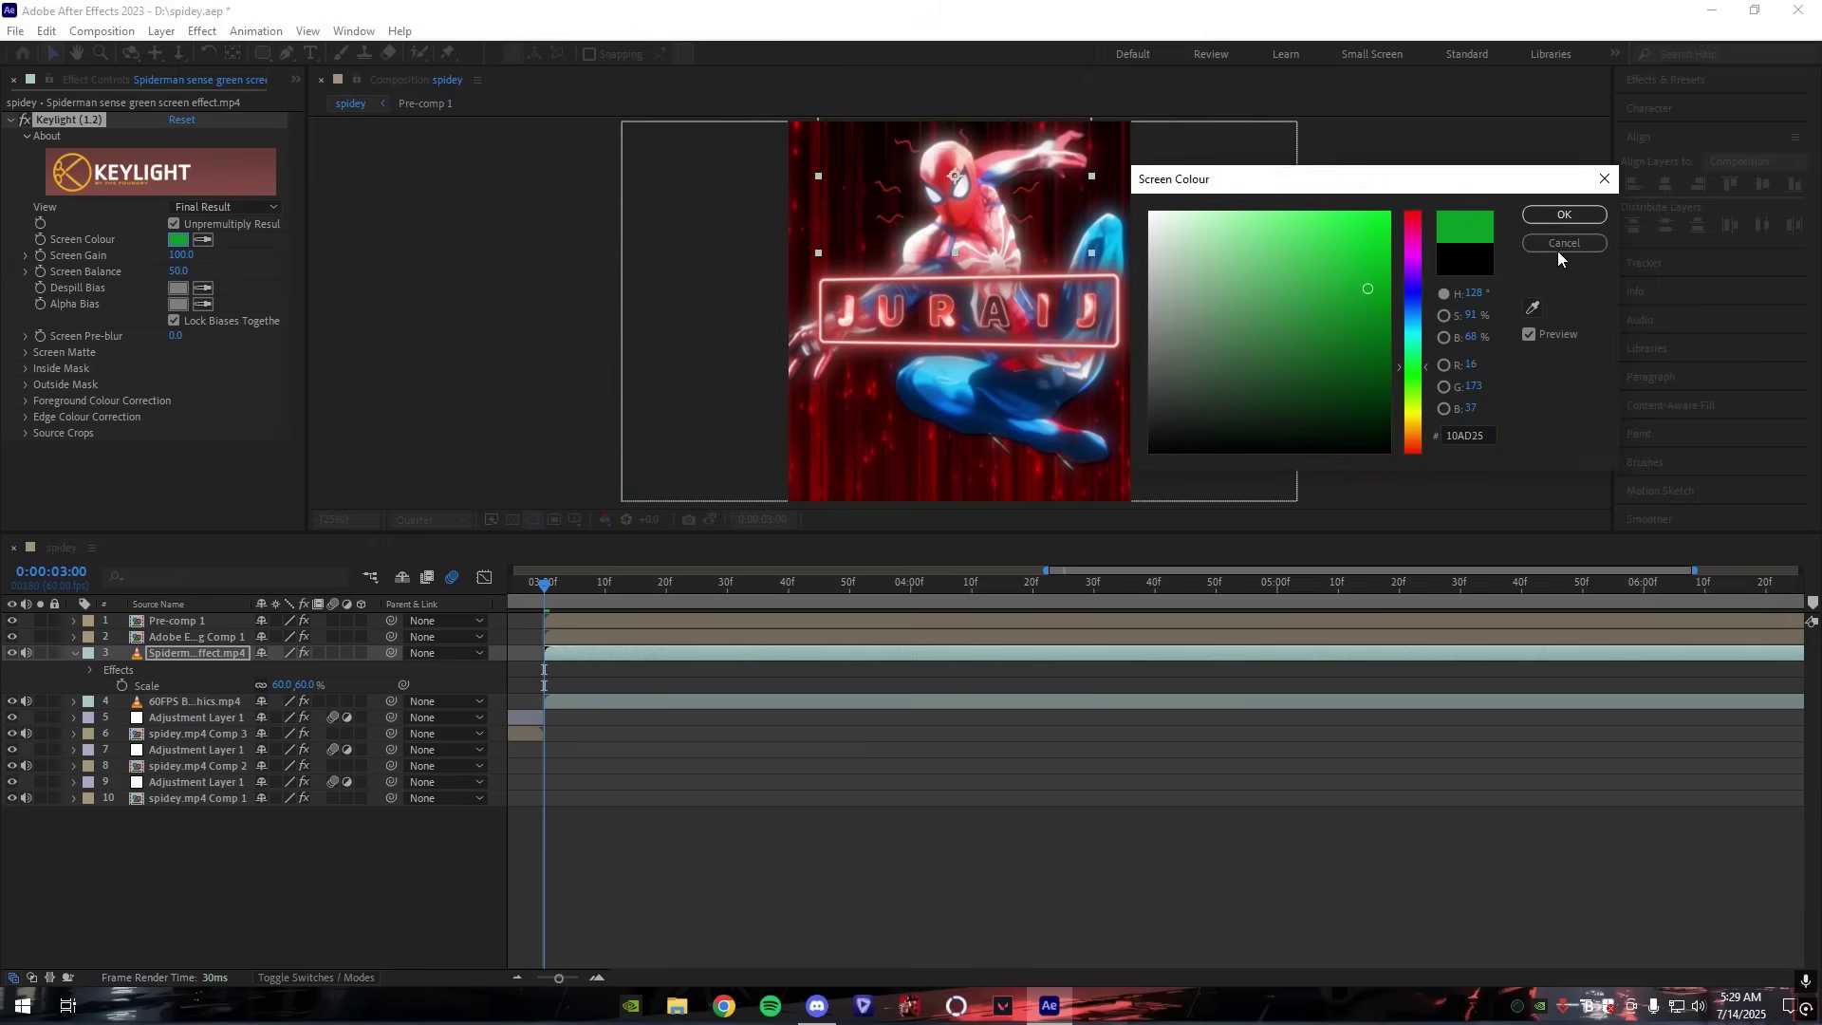
{"action": "left_click", "coordinate": [1564, 214]}
Step: Collapse the expanded layer properties in the timeline and save the project
{"action": "left_click", "coordinate": [834, 799]}
{"action": "key", "text": "ctrl+a"}
{"action": "left_click", "coordinate": [74, 653]}
{"action": "left_click", "coordinate": [617, 805]}
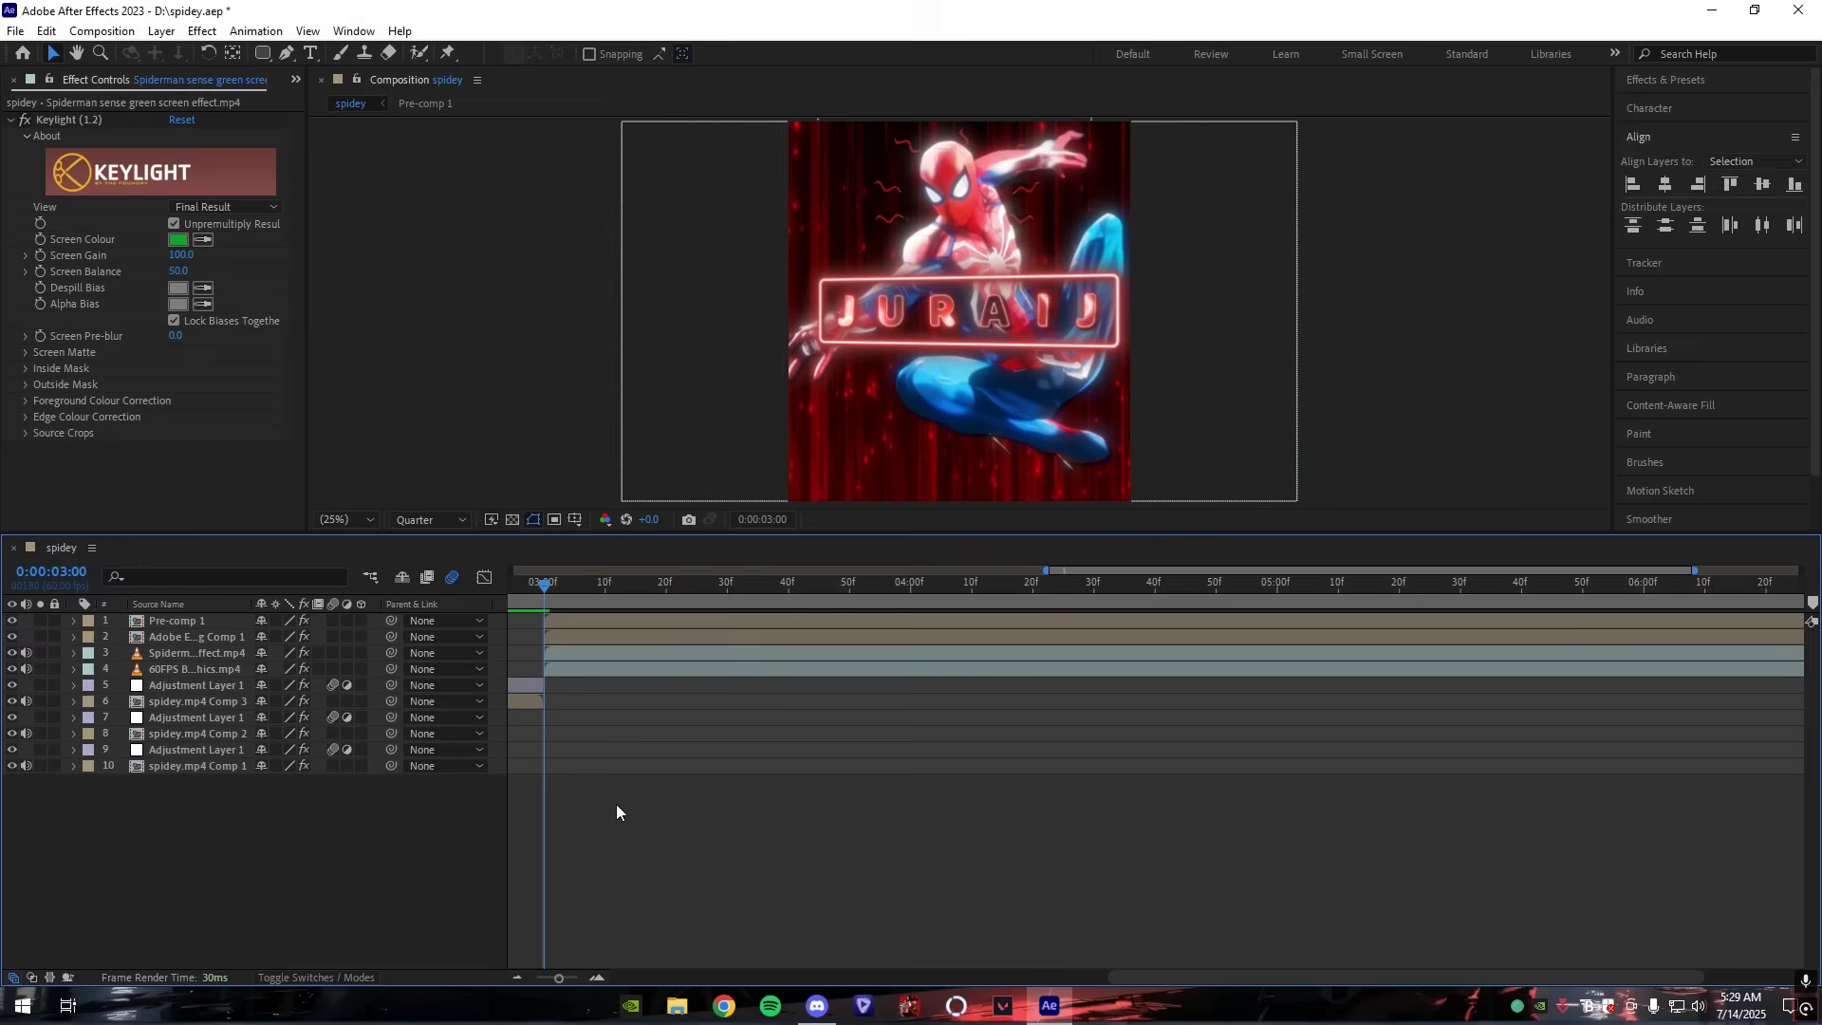
{"action": "key", "text": "ctrl+s"}
Step: Copy the Tritone, Drop Shadow, Drop Shadow 2 and Deep Glow 2 effects from the rain background layer to the Spiderman sense clip
{"action": "left_click", "coordinate": [560, 658]}
{"action": "left_click", "coordinate": [571, 672]}
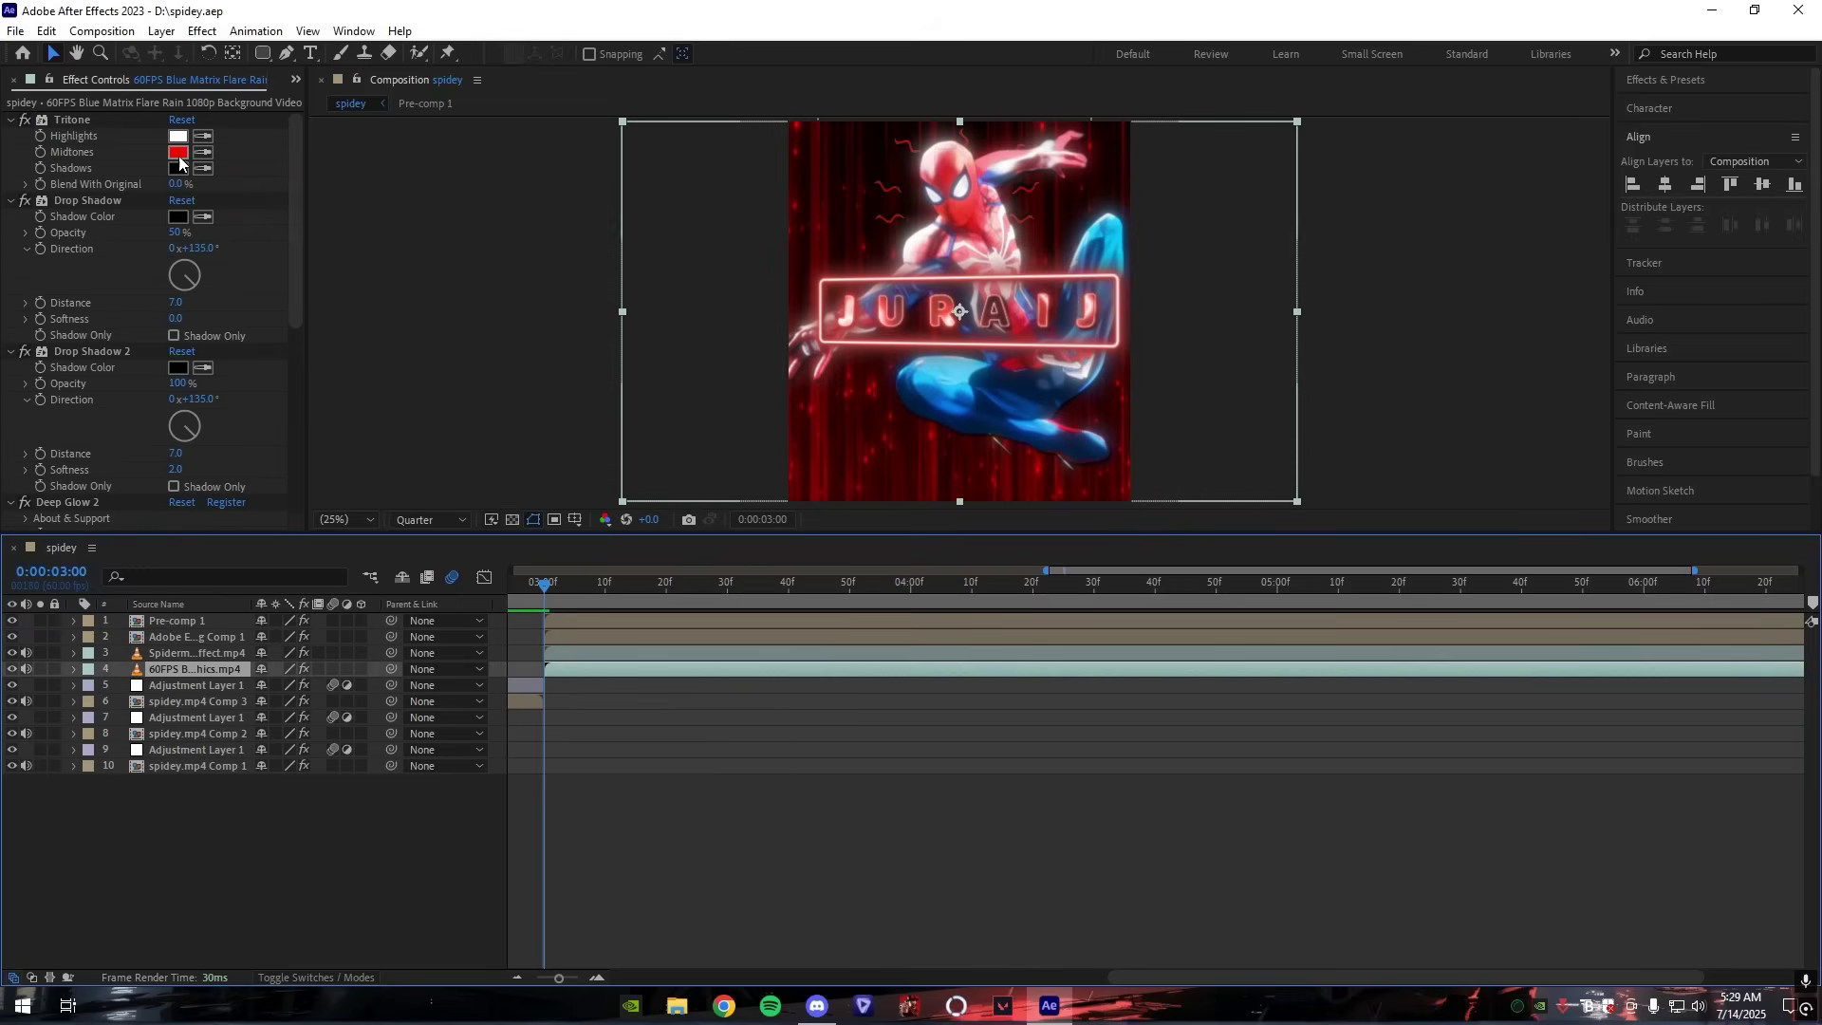
{"action": "left_click", "coordinate": [640, 653]}
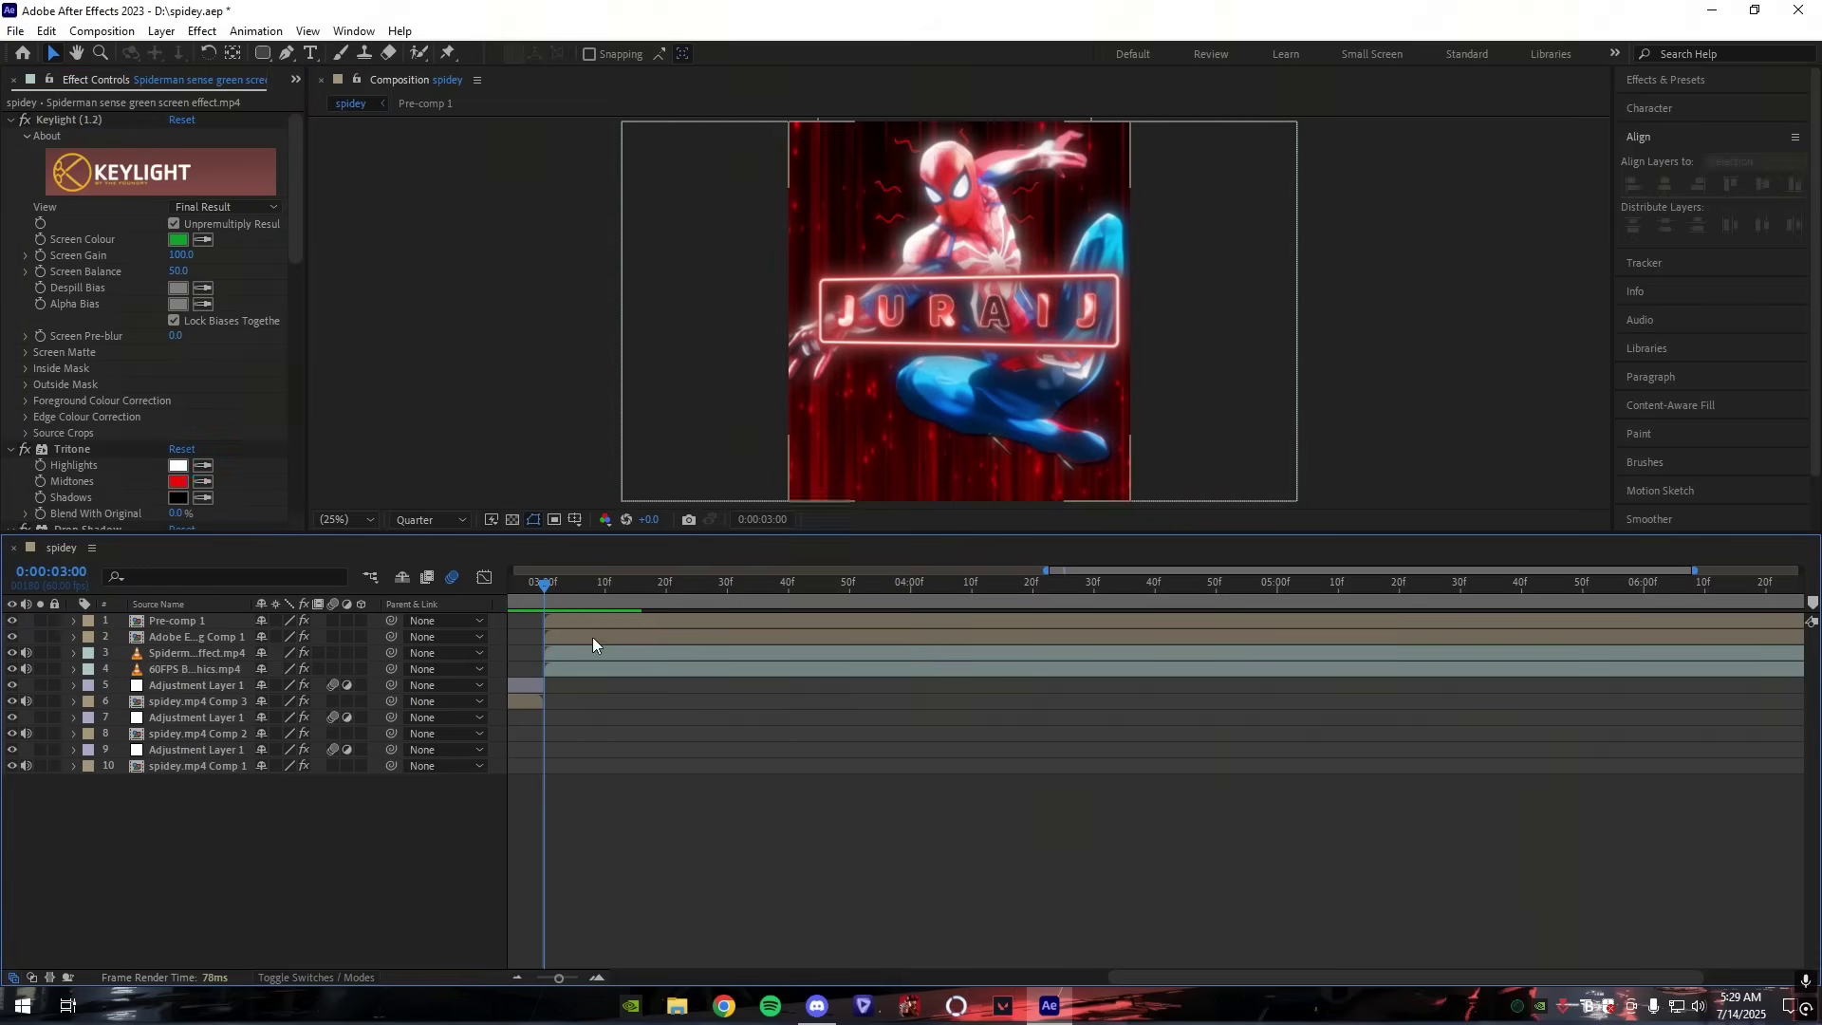
Step: Set the Deep Glow 2 exposure on the Spiderman sense clip to 1.00 and scrub through the scene
{"action": "scroll", "coordinate": [199, 444], "scroll_direction": "down", "scroll_amount": 9}
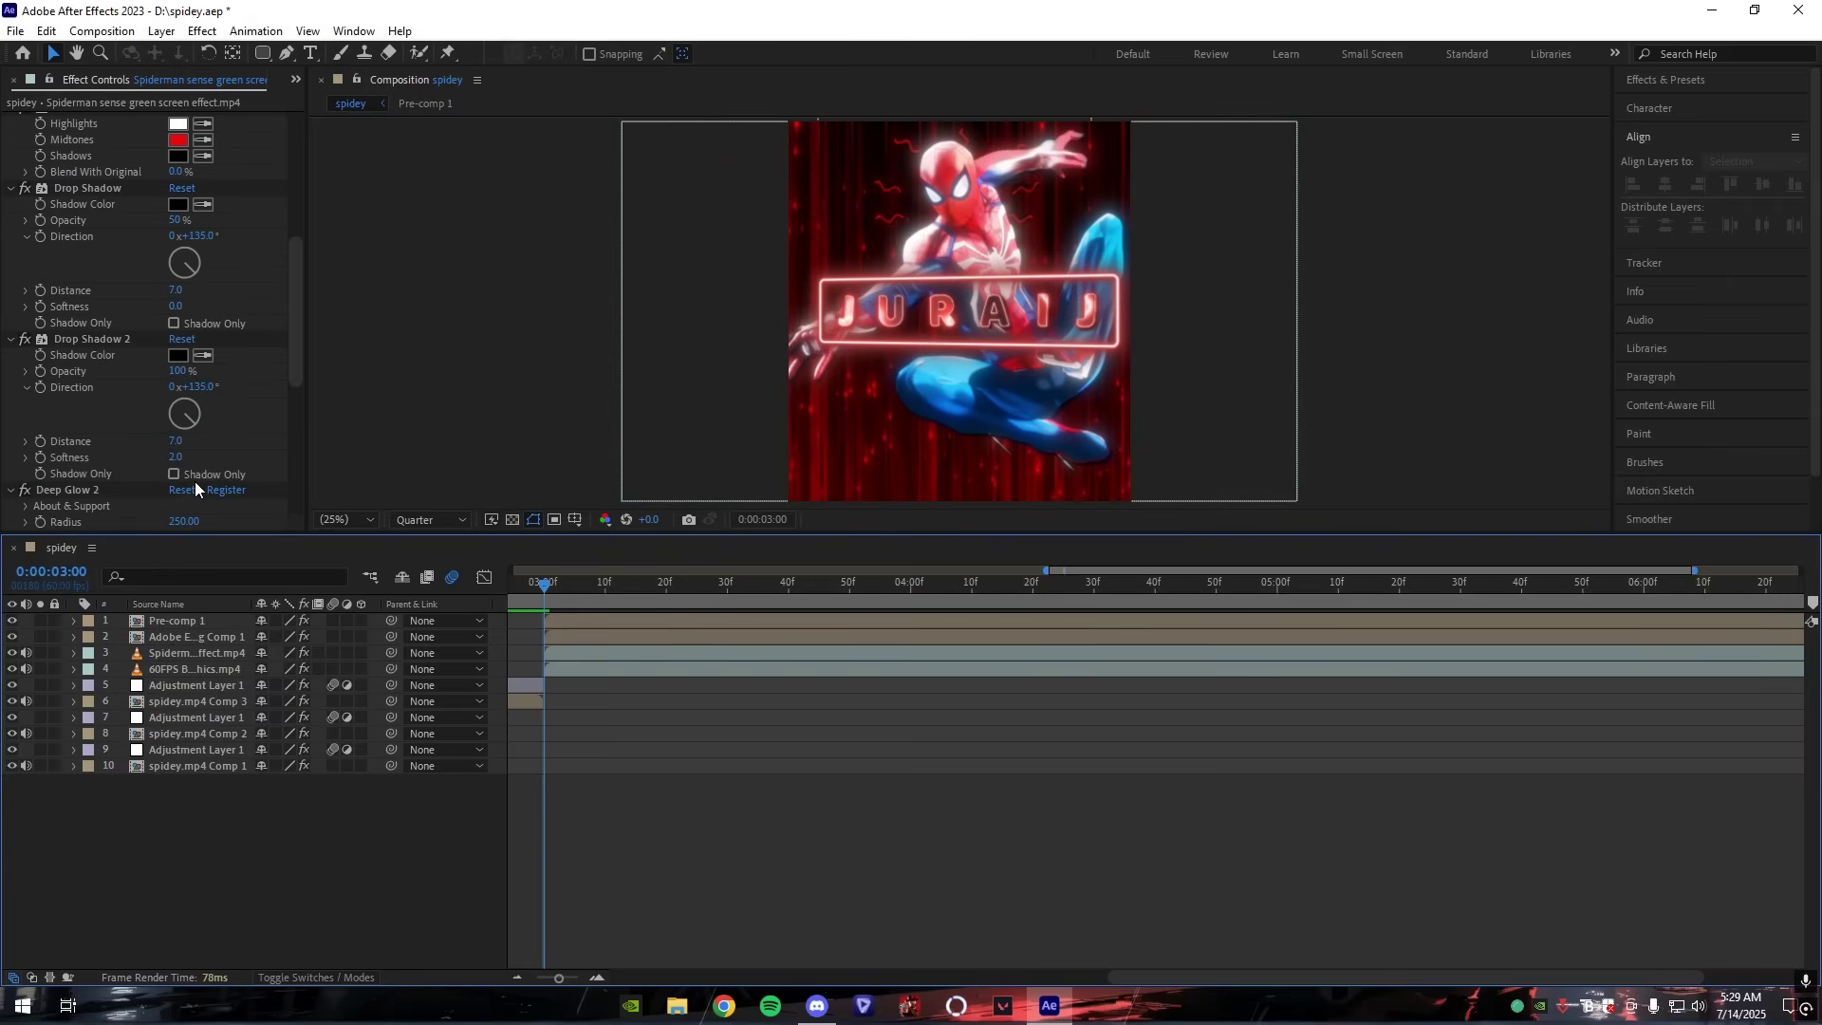
{"action": "scroll", "coordinate": [190, 433], "scroll_direction": "down", "scroll_amount": 3}
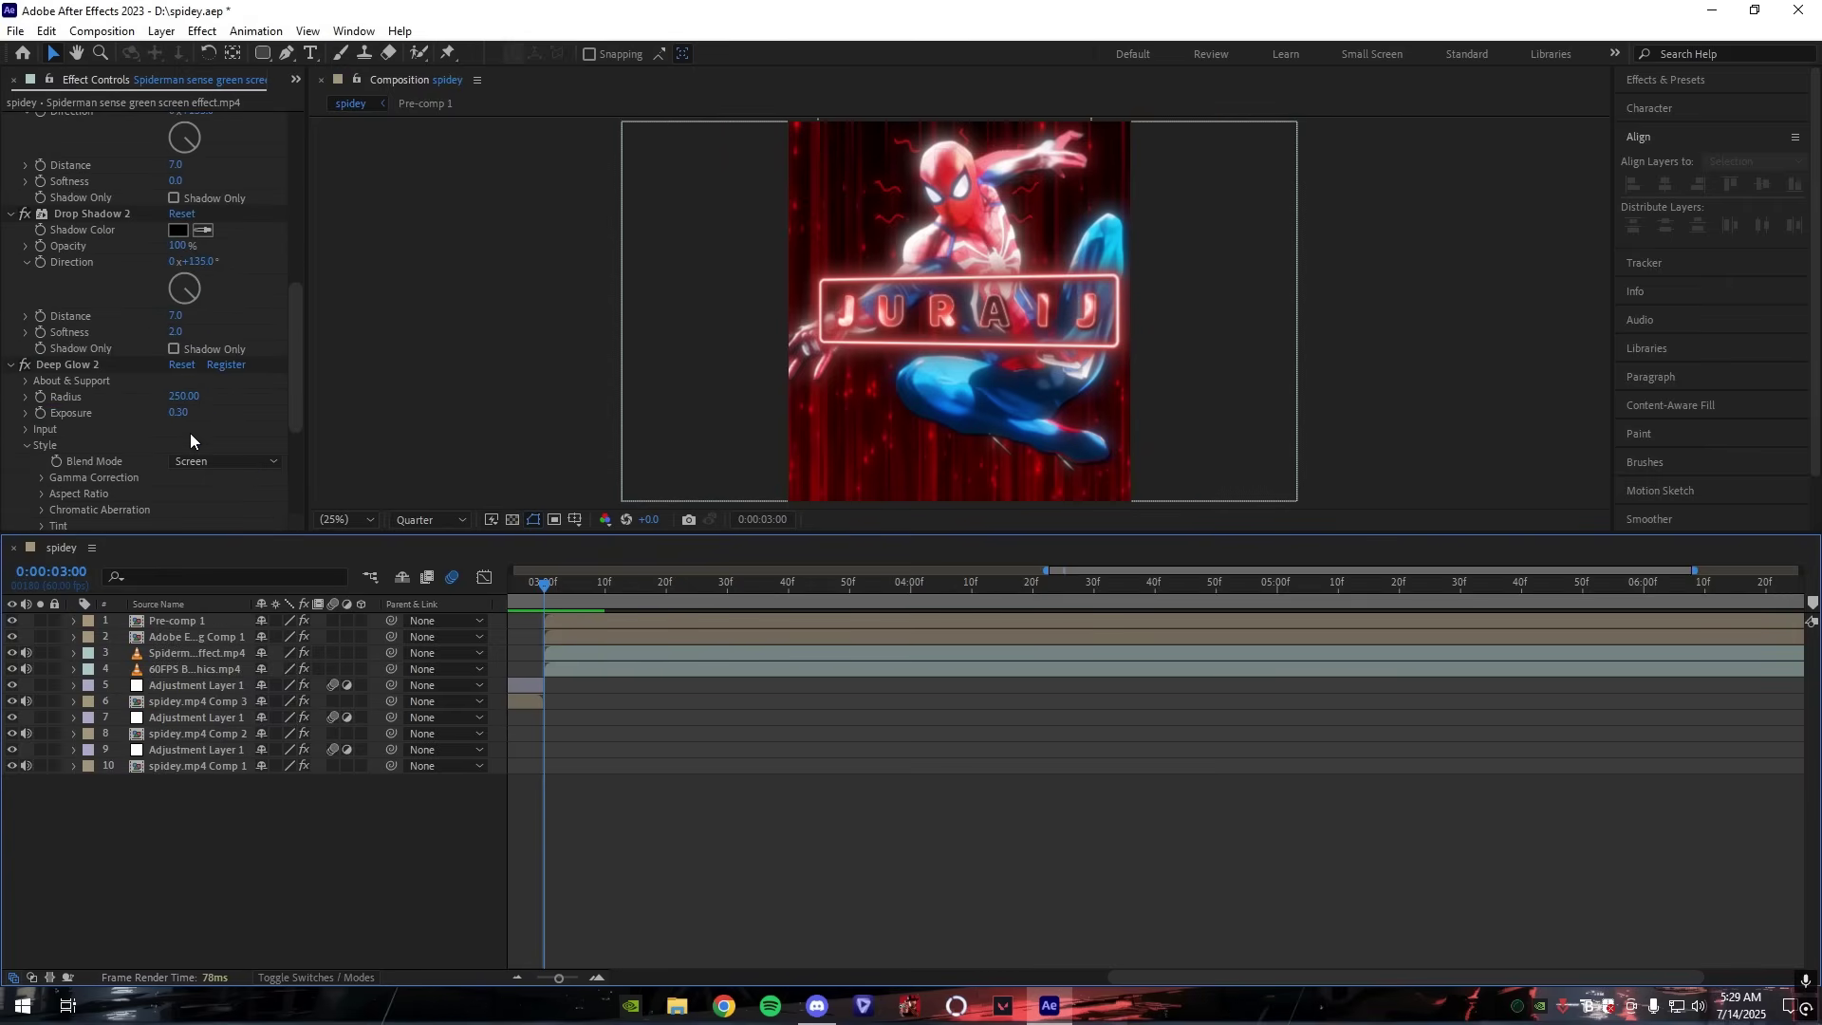
{"action": "left_click_drag", "start_coordinate": [558, 601], "coordinate": [1467, 600]}
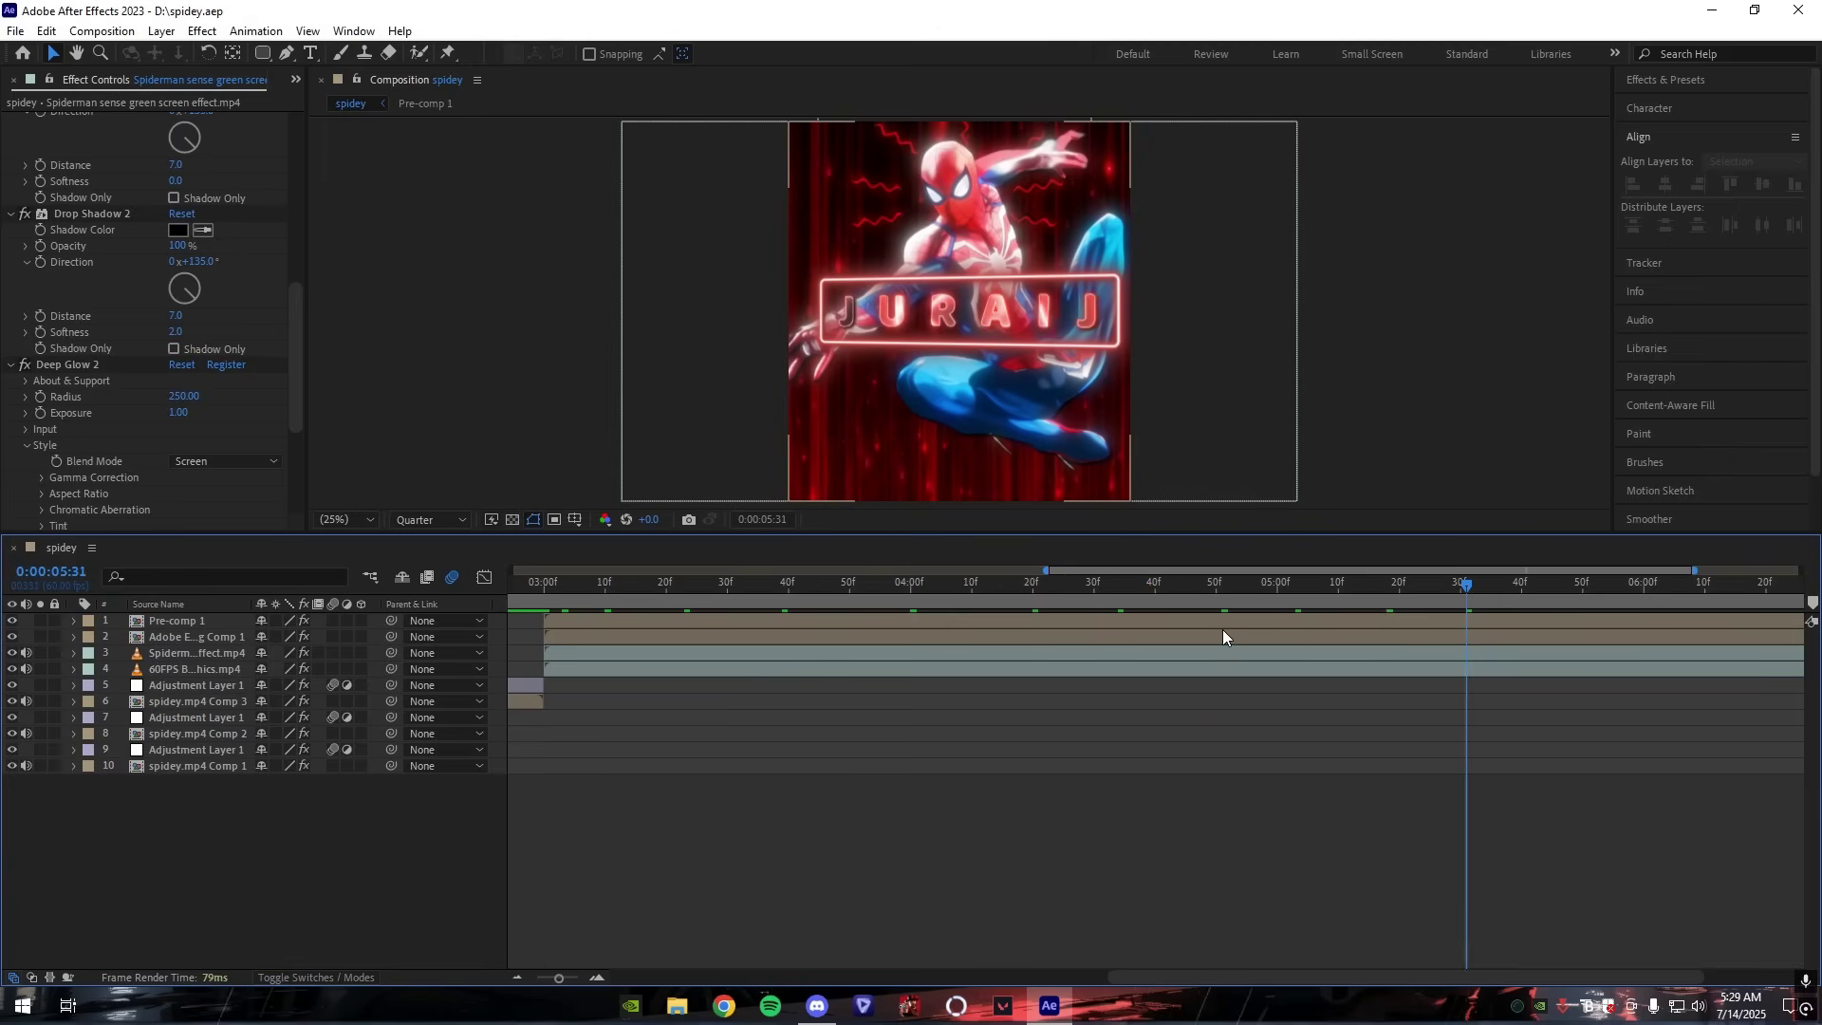
Step: Set the Spiderman sense clip's X position to 751 and check it by scrubbing through the scene
{"action": "left_click", "coordinate": [878, 654]}
{"action": "key", "text": "p"}
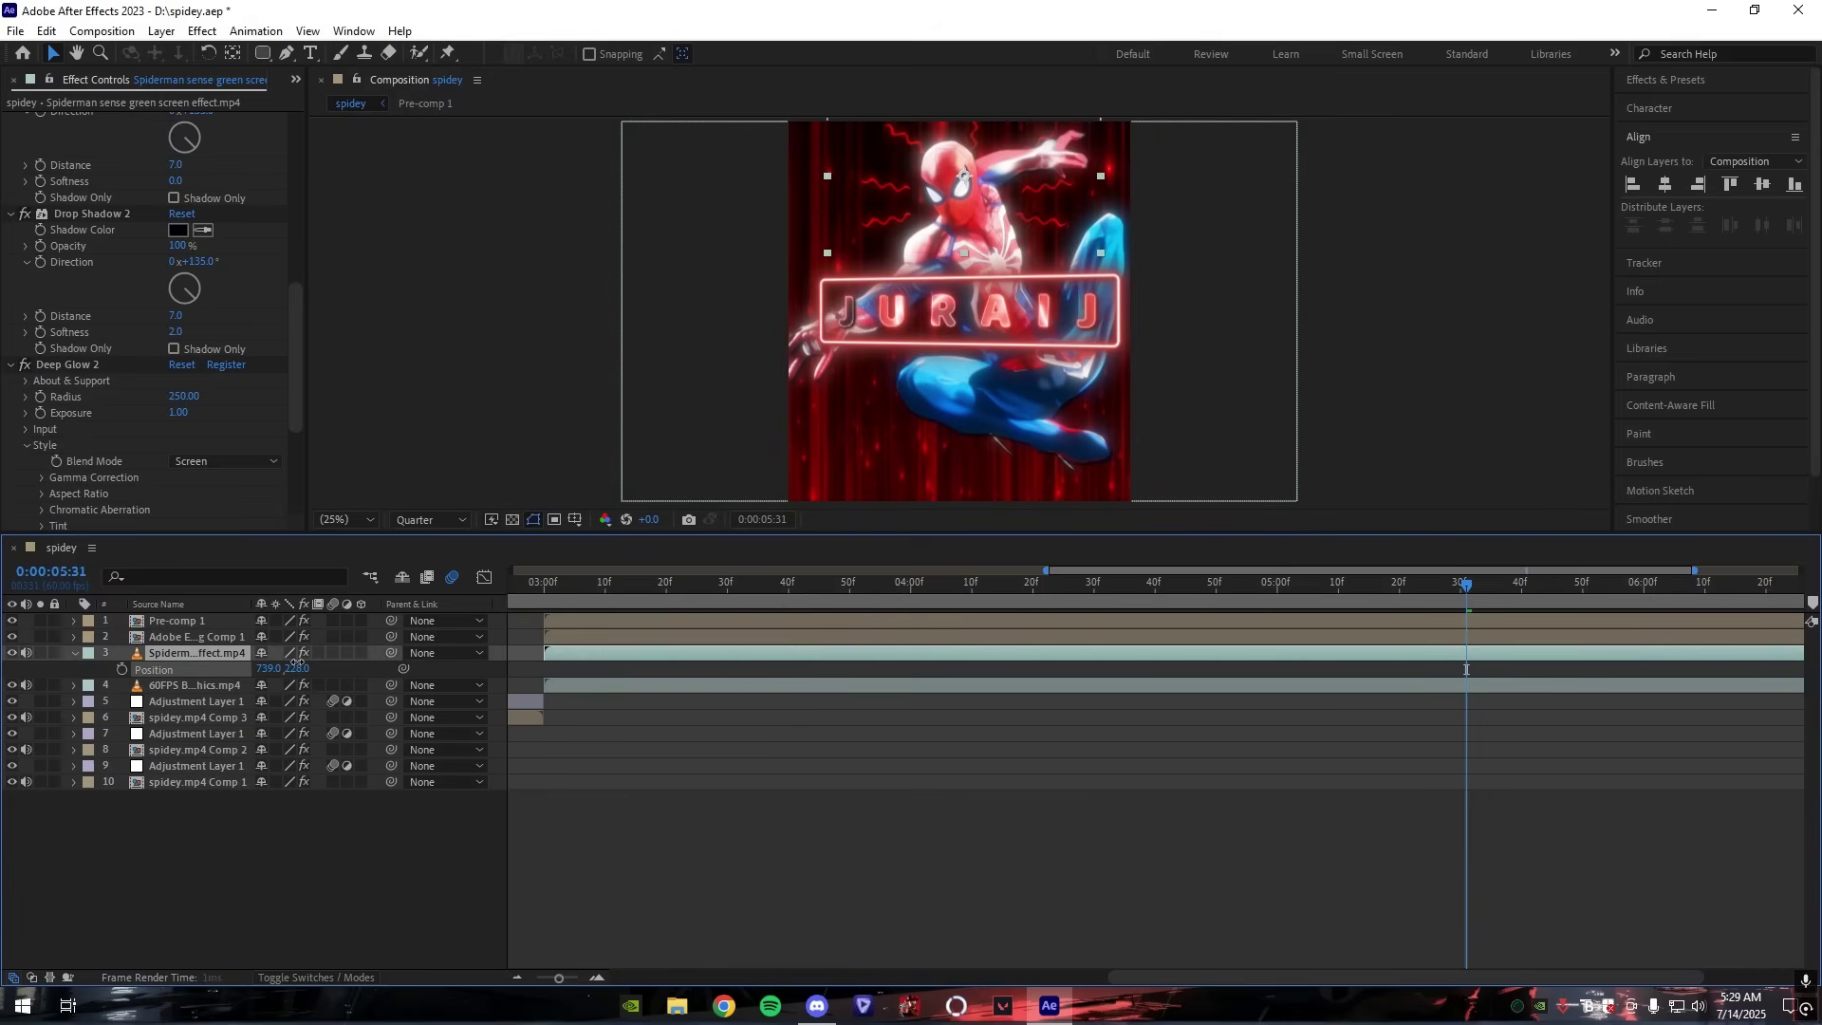
{"action": "left_click", "coordinate": [517, 669]}
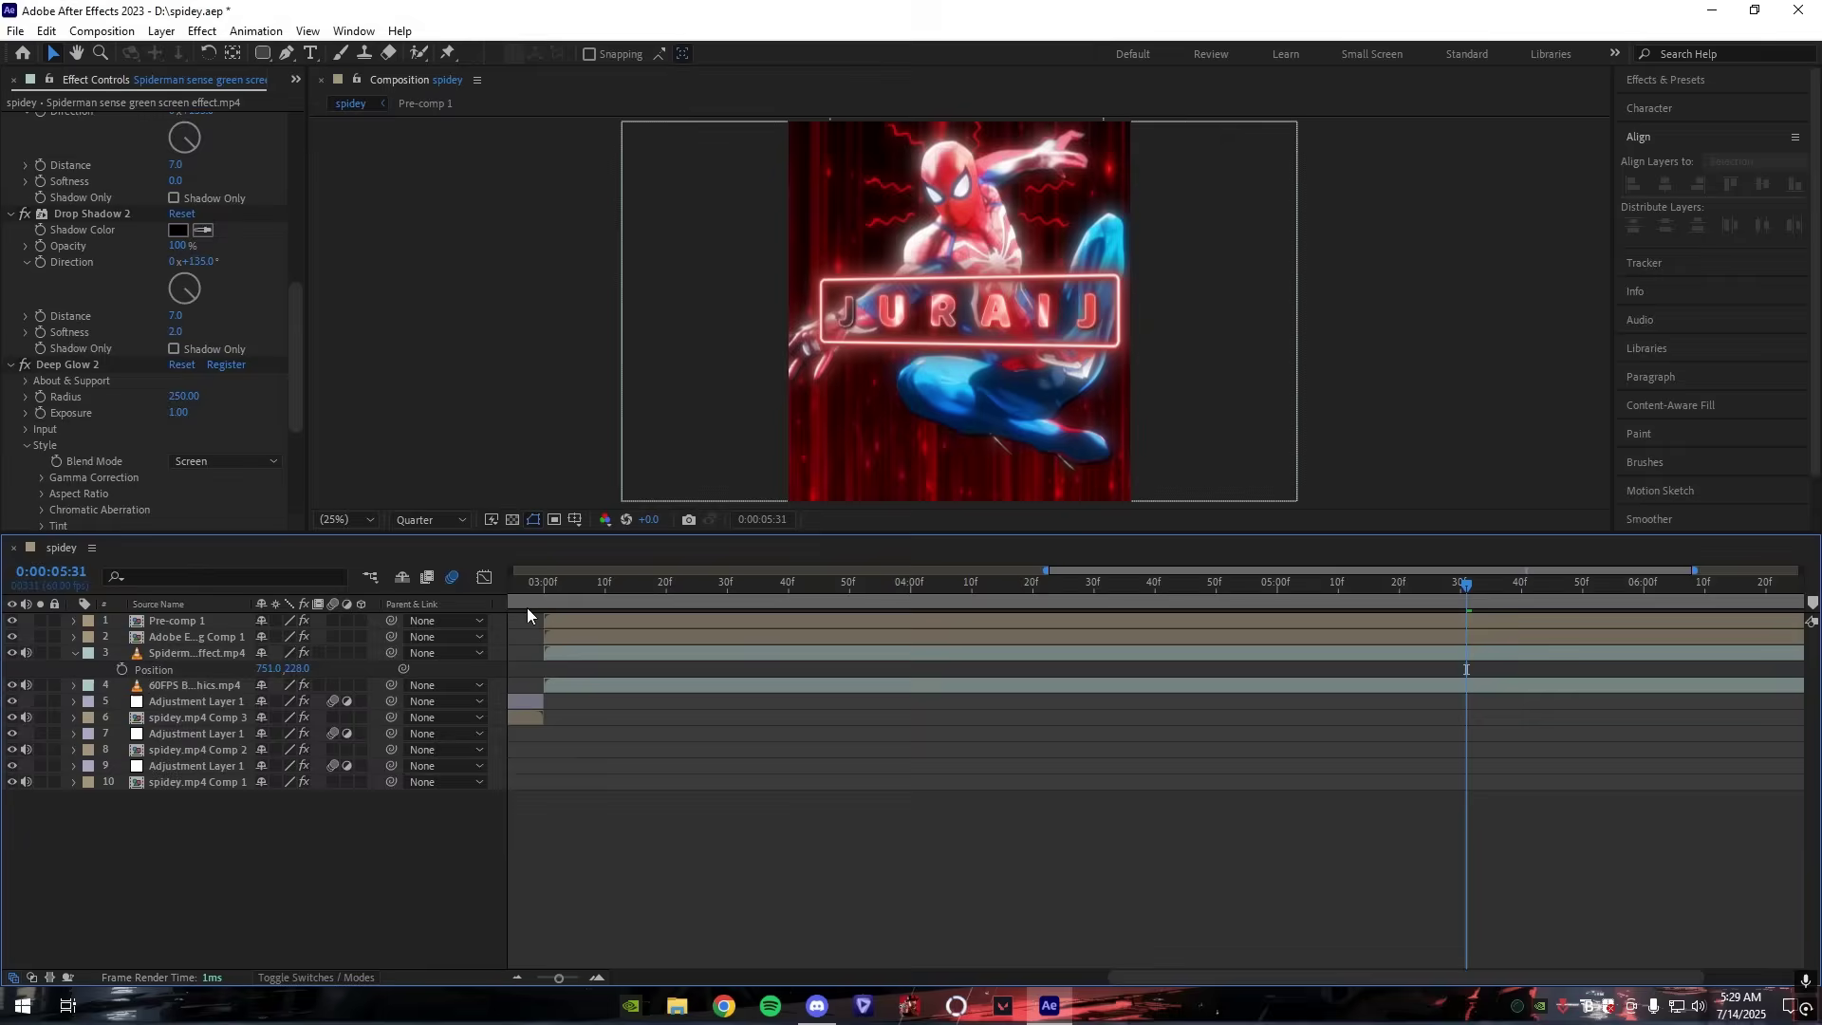
{"action": "left_click_drag", "start_coordinate": [531, 598], "coordinate": [1027, 589]}
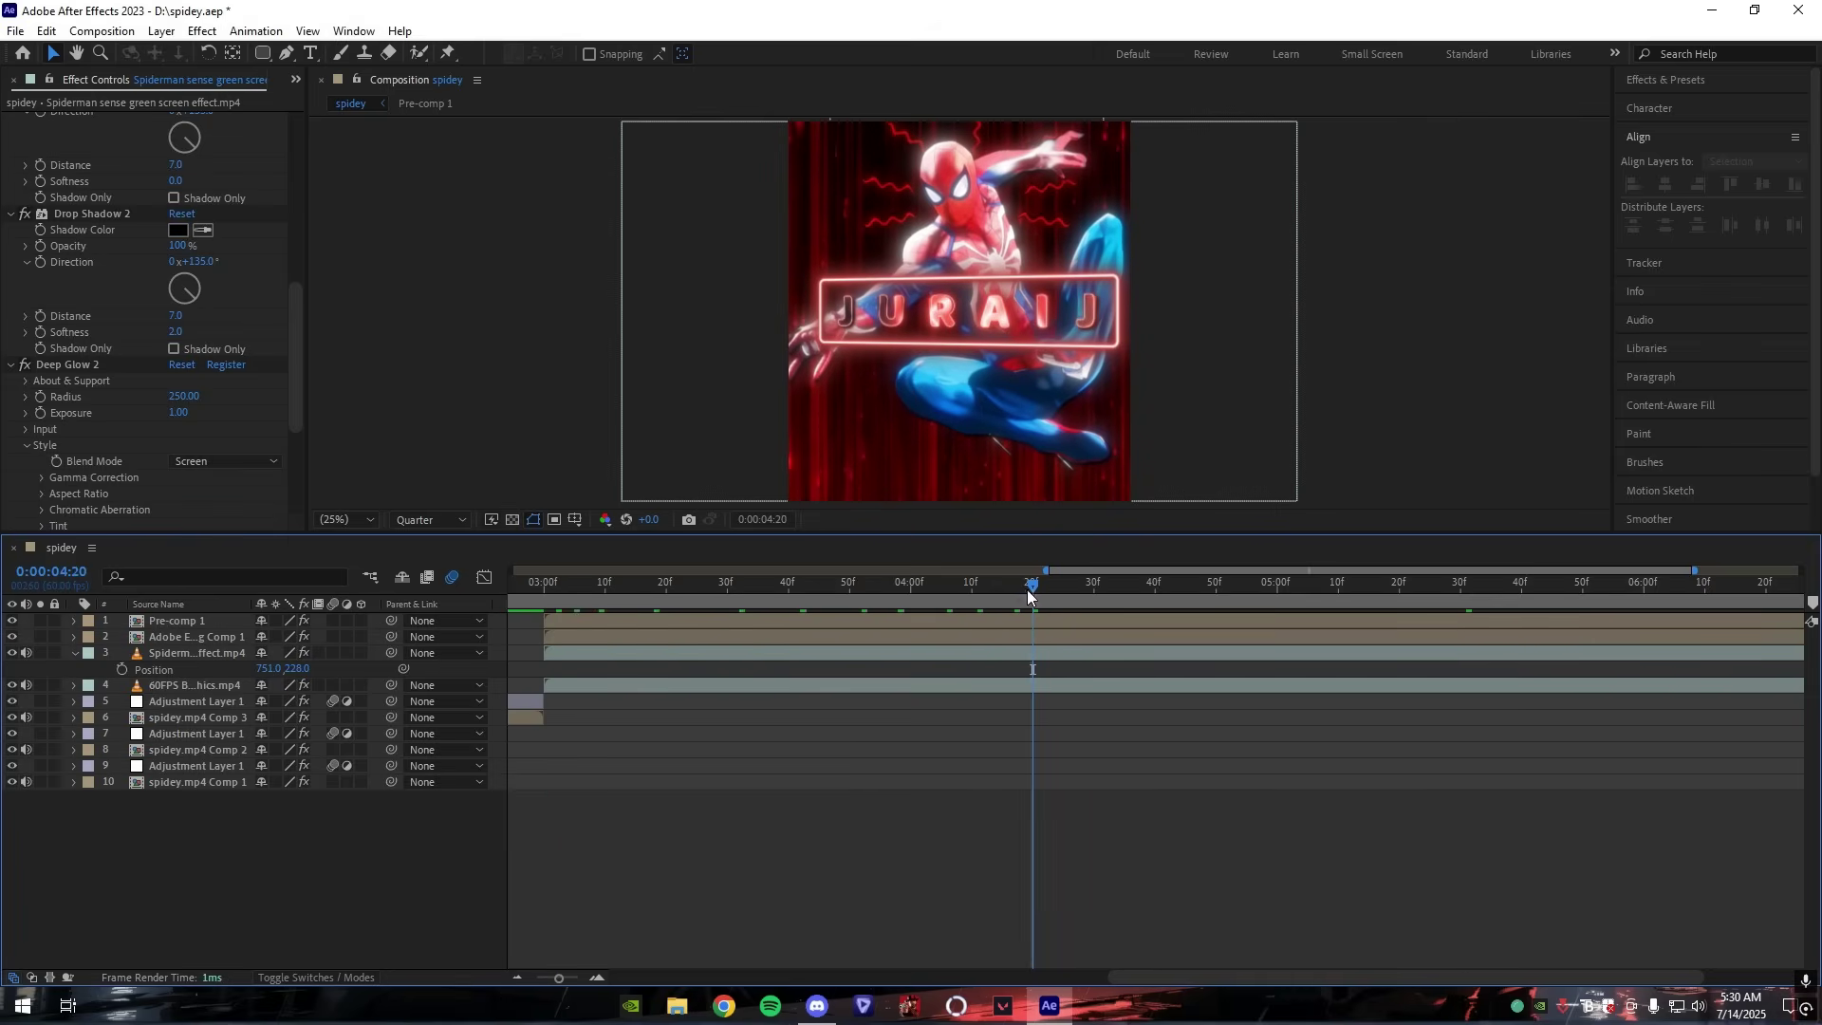
Step: Set the Spiderman sense clip's X position to 739, scrub through the scene and save the project
{"action": "left_click", "coordinate": [885, 655]}
{"action": "left_click_drag", "start_coordinate": [257, 670], "coordinate": [249, 670]}
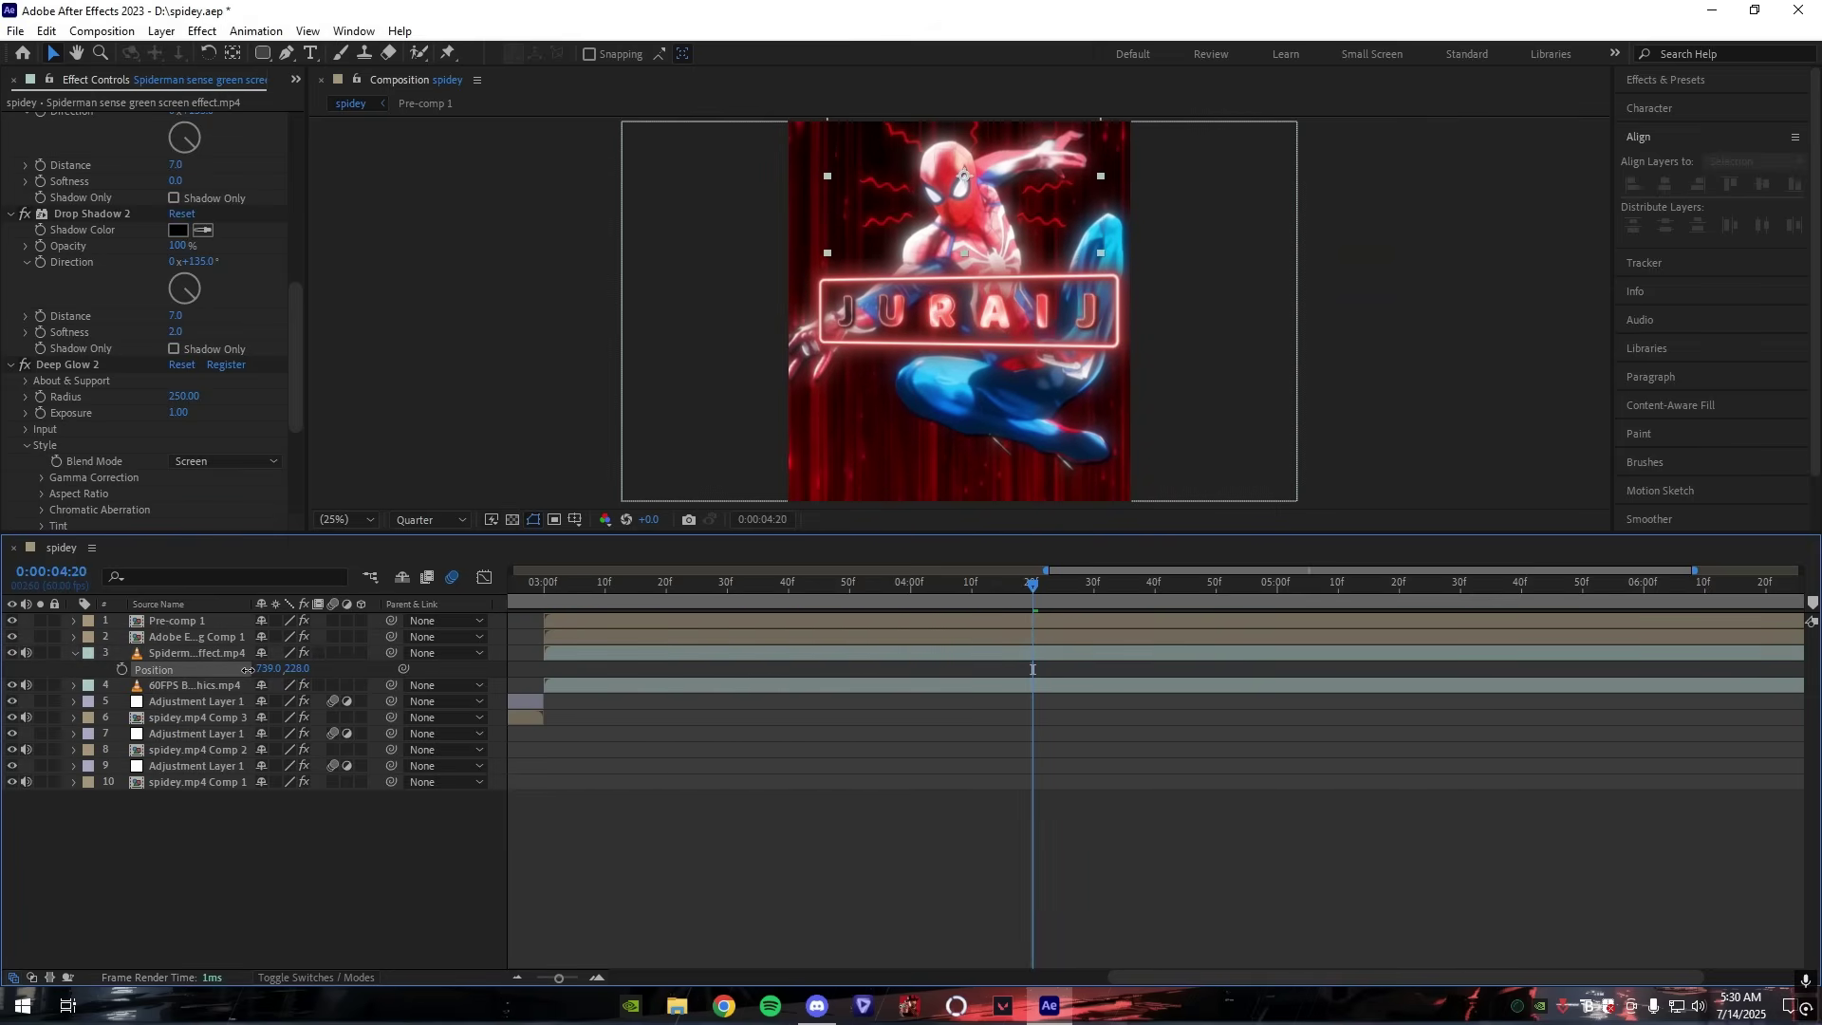
{"action": "left_click", "coordinate": [522, 667]}
{"action": "left_click_drag", "start_coordinate": [557, 599], "coordinate": [1257, 590]}
{"action": "key", "text": "ctrl+s"}
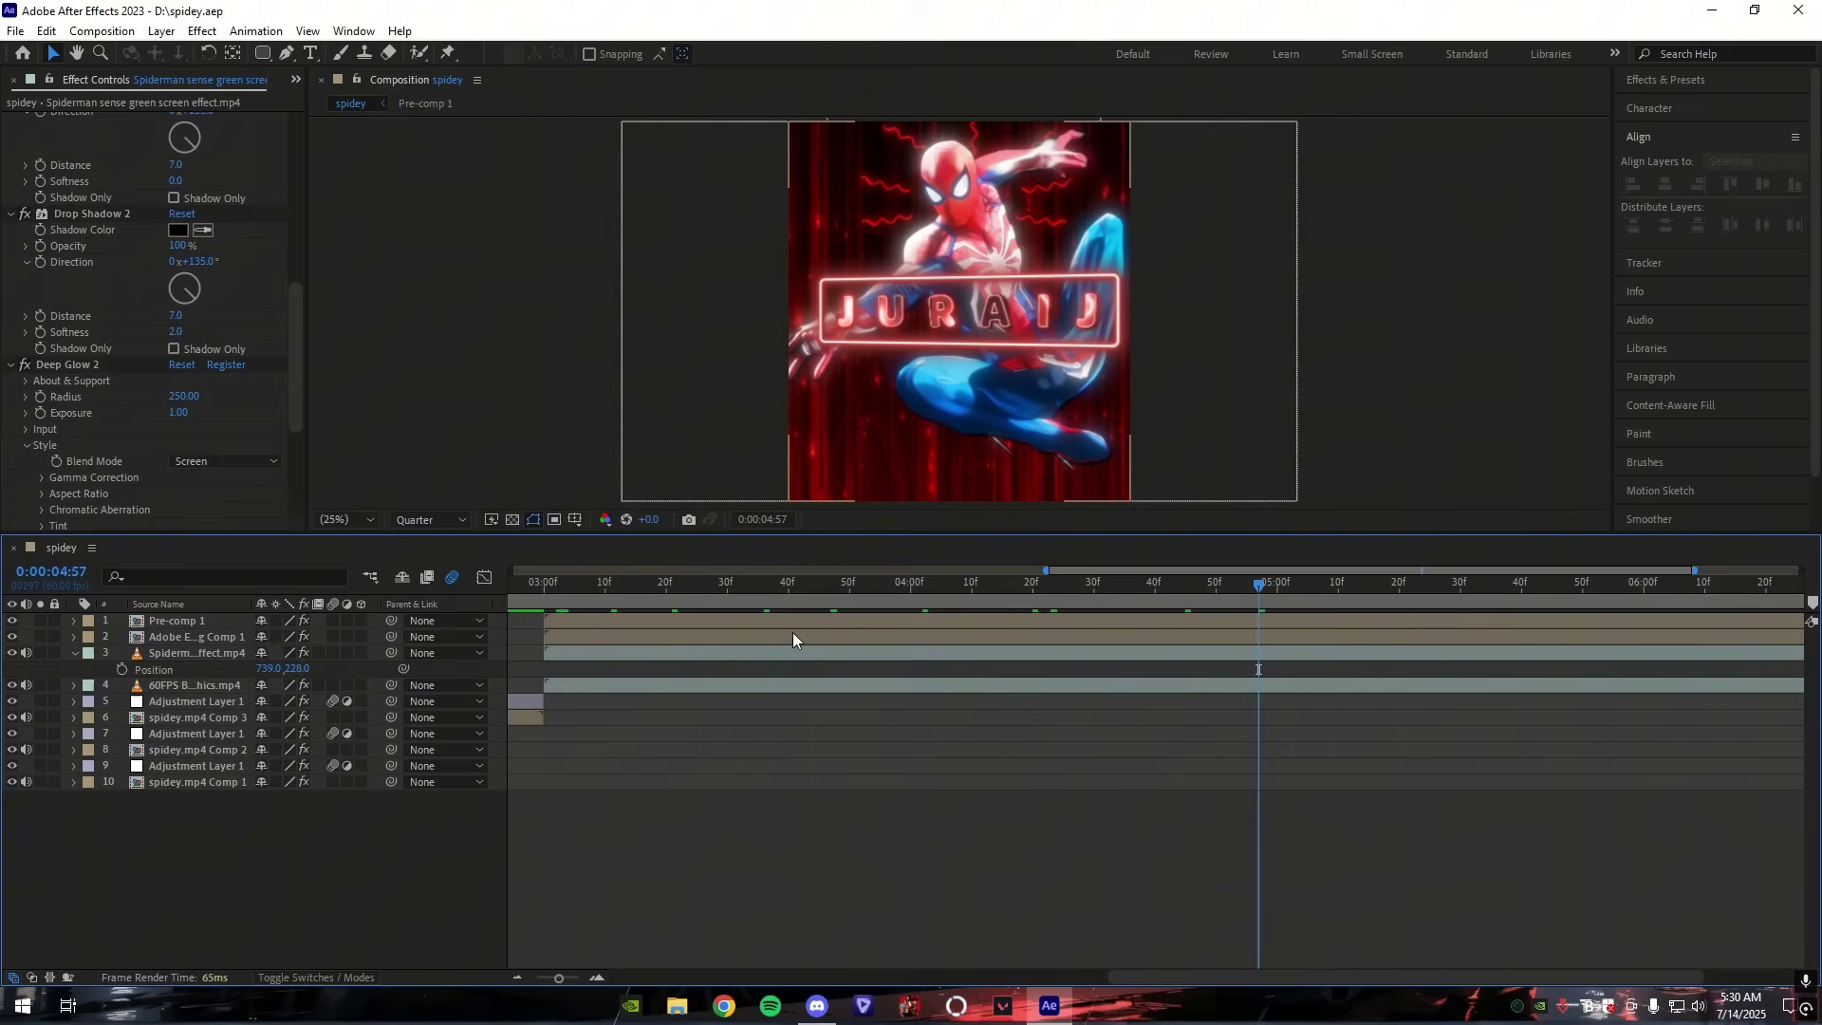
Step: Set the Spiderman sense clip's X position to 716, scrub through the scene and return to 0:00:03:00
{"action": "left_click_drag", "start_coordinate": [279, 669], "coordinate": [257, 669]}
{"action": "left_click", "coordinate": [592, 651]}
{"action": "left_click", "coordinate": [527, 668]}
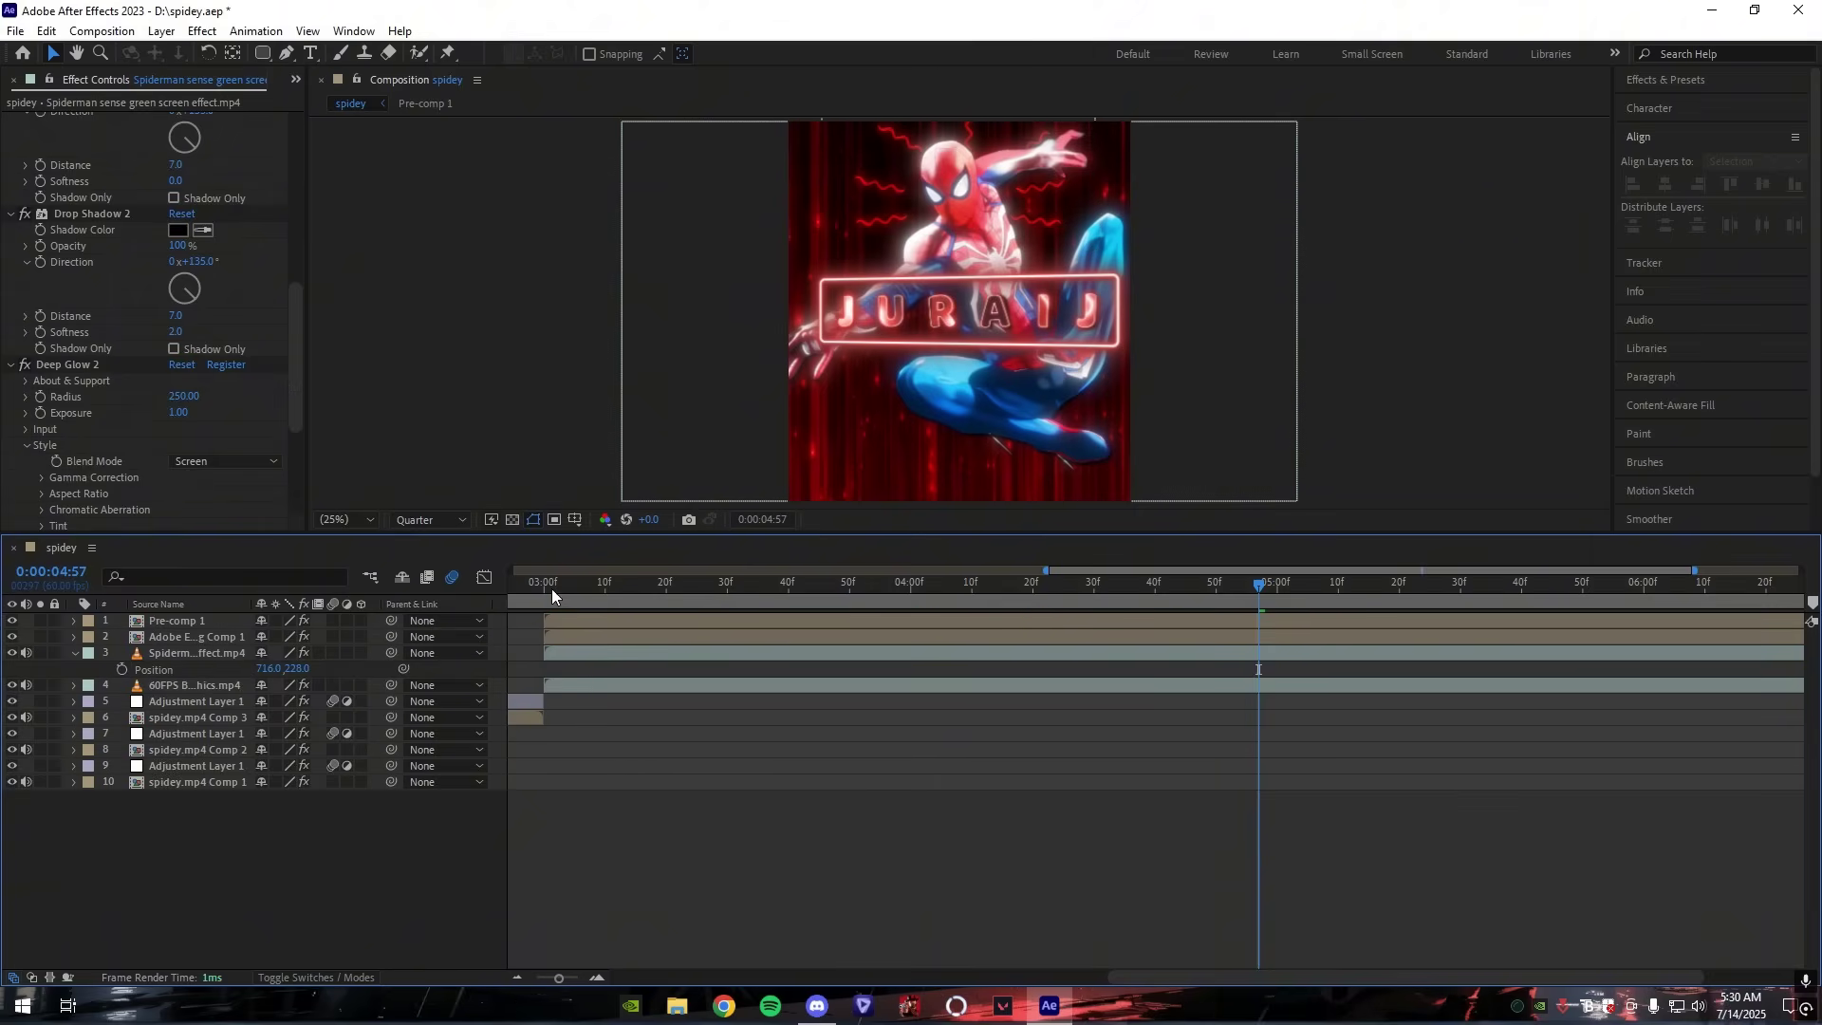
{"action": "left_click_drag", "start_coordinate": [551, 589], "coordinate": [1229, 594]}
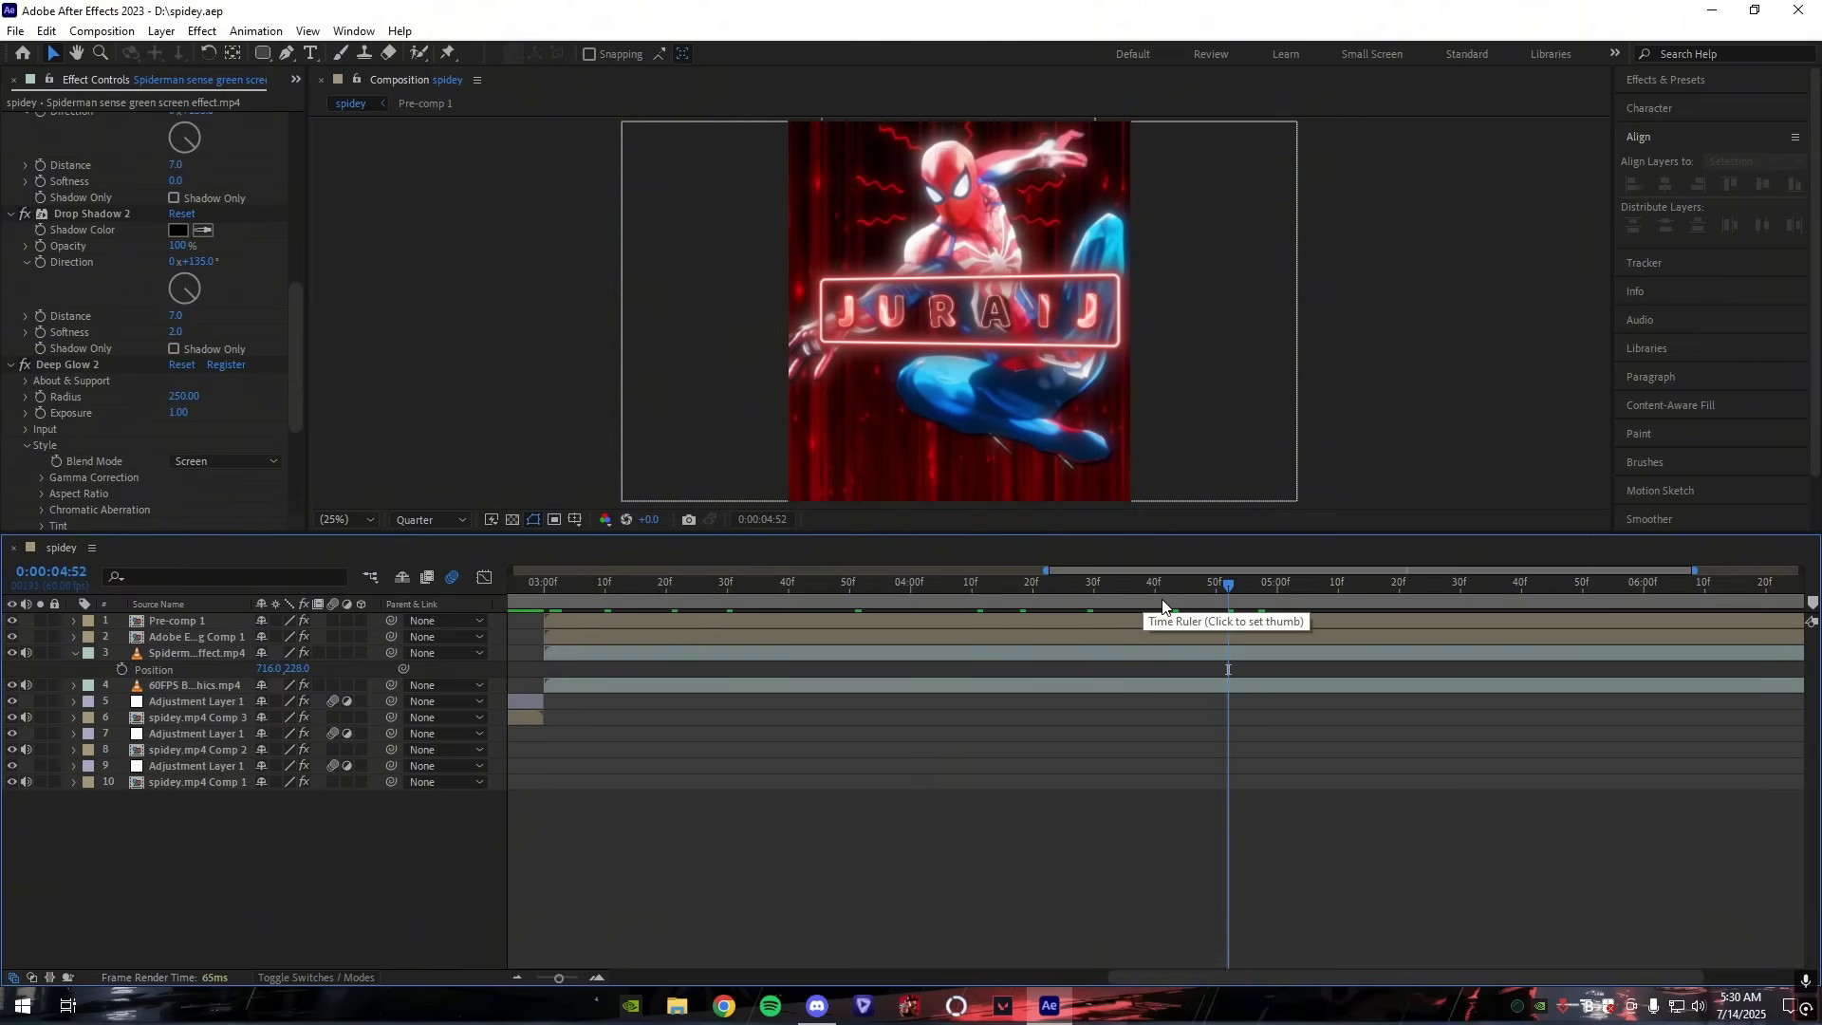
{"action": "left_click_drag", "start_coordinate": [1193, 602], "coordinate": [1594, 608]}
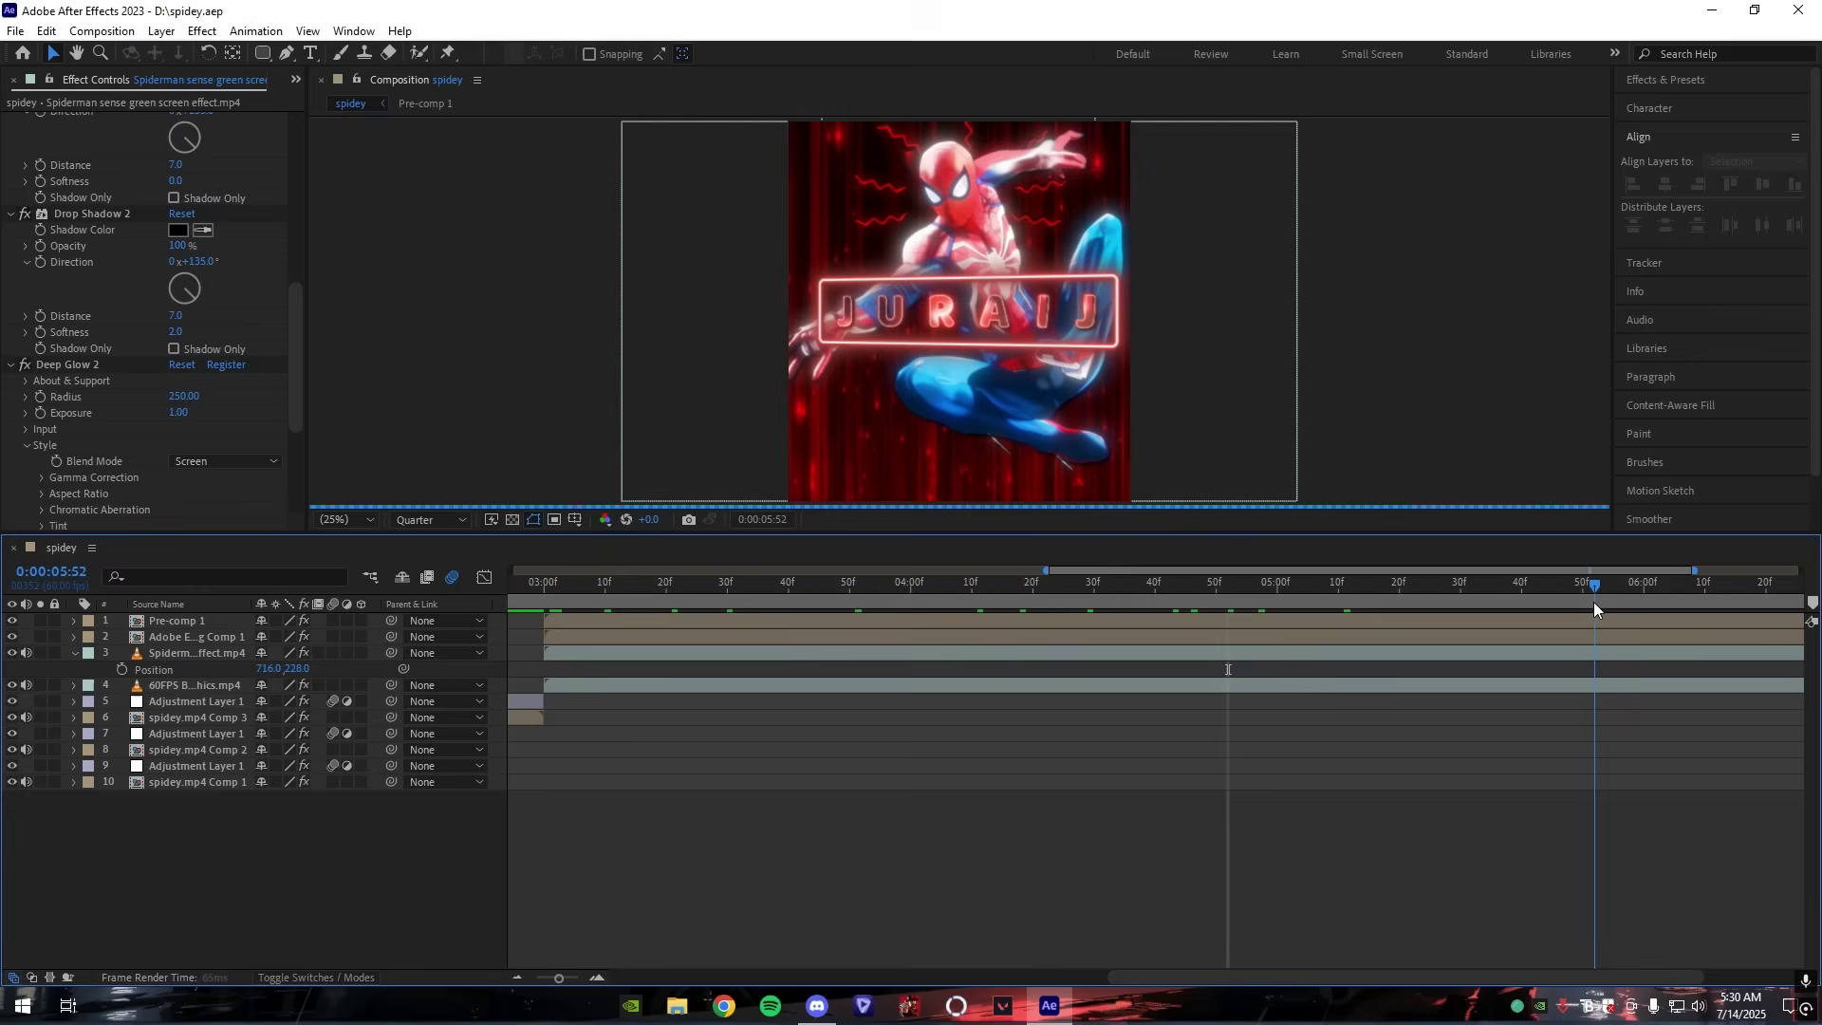
{"action": "left_click", "coordinate": [537, 604]}
{"action": "left_click_drag", "start_coordinate": [537, 601], "coordinate": [543, 602]}
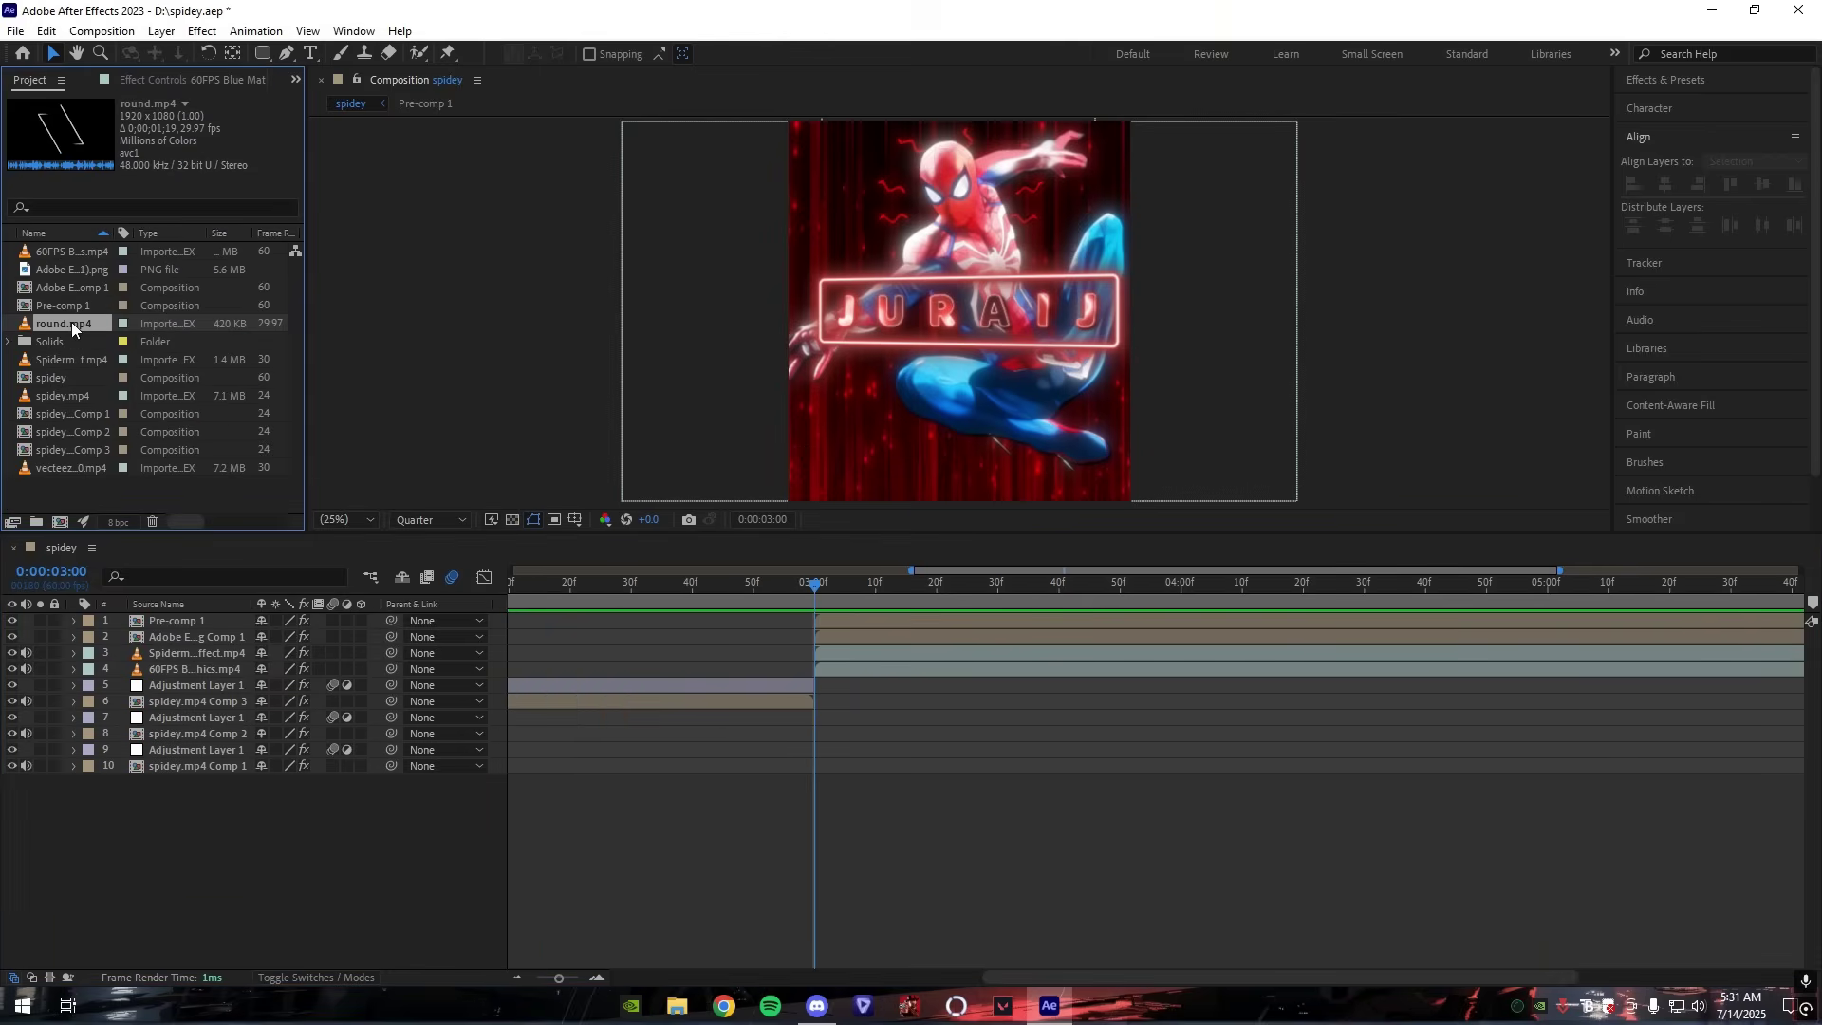
Step: Insert round.mp4 above the rain background from 0:00:04:00, with its black background blended out
{"action": "left_click_drag", "start_coordinate": [72, 328], "coordinate": [877, 661]}
{"action": "right_click", "coordinate": [805, 668]}
{"action": "key", "text": "p"}
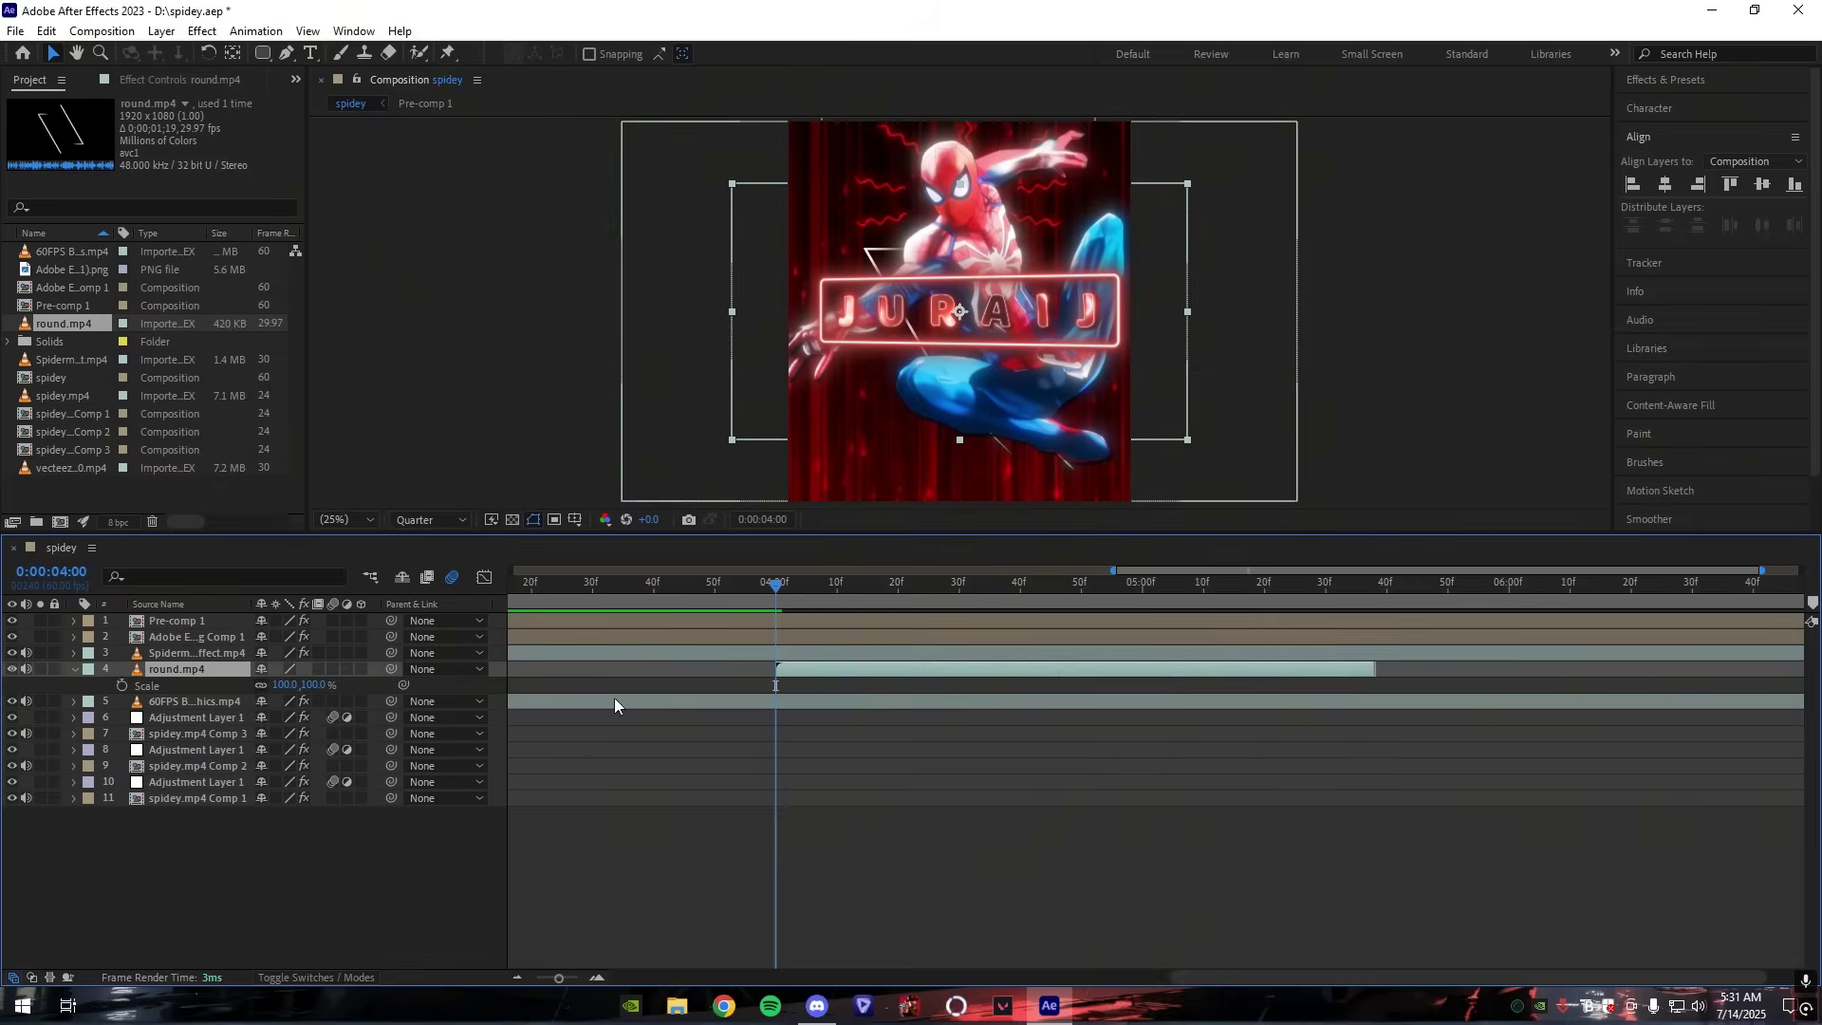
Step: Enlarge round.mp4 and place it at 720, 684 with the rain background's Tritone, Drop Shadow and Deep Glow 2 effects
{"action": "left_click_drag", "start_coordinate": [318, 686], "coordinate": [214, 691]}
{"action": "left_click_drag", "start_coordinate": [868, 594], "coordinate": [892, 594]}
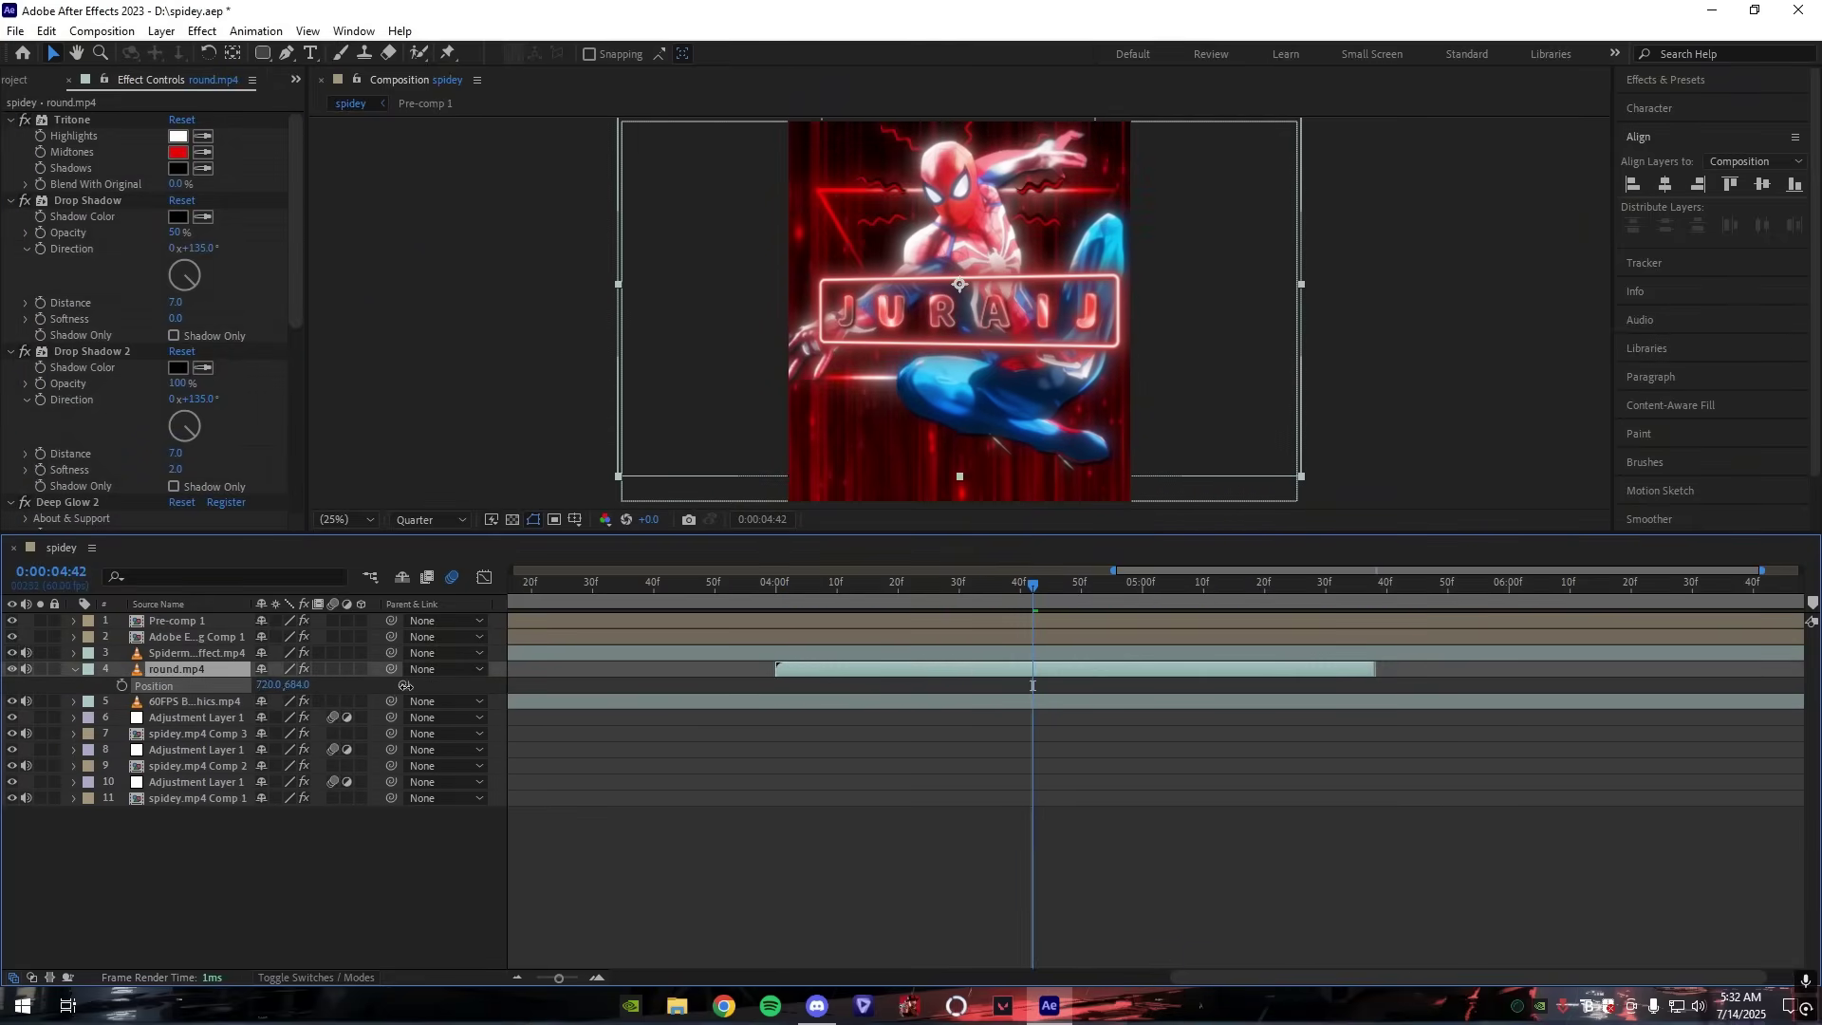
{"action": "left_click_drag", "start_coordinate": [1034, 594], "coordinate": [826, 601]}
Step: Mute the audio of all layers, save the project and return to 0:00:03:00
{"action": "left_click_drag", "start_coordinate": [26, 652], "coordinate": [27, 797]}
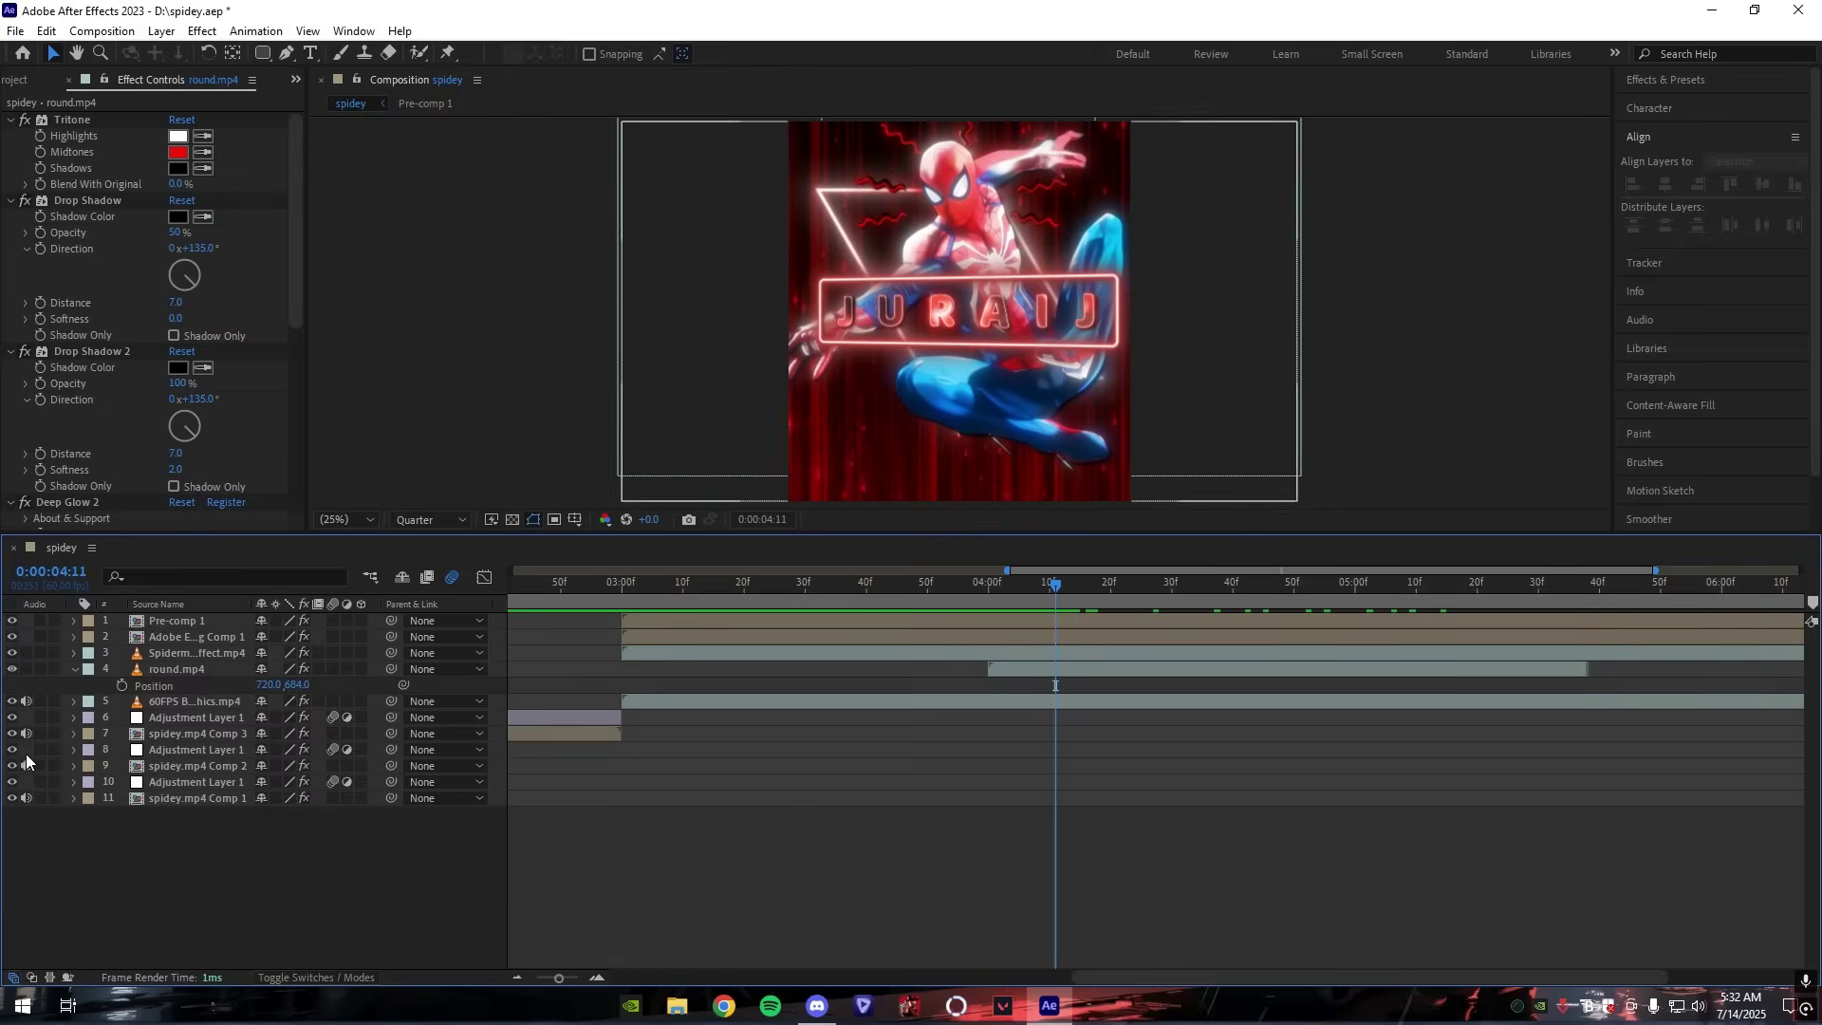
{"action": "key", "text": "ctrl+s"}
{"action": "left_click_drag", "start_coordinate": [1053, 594], "coordinate": [631, 599]}
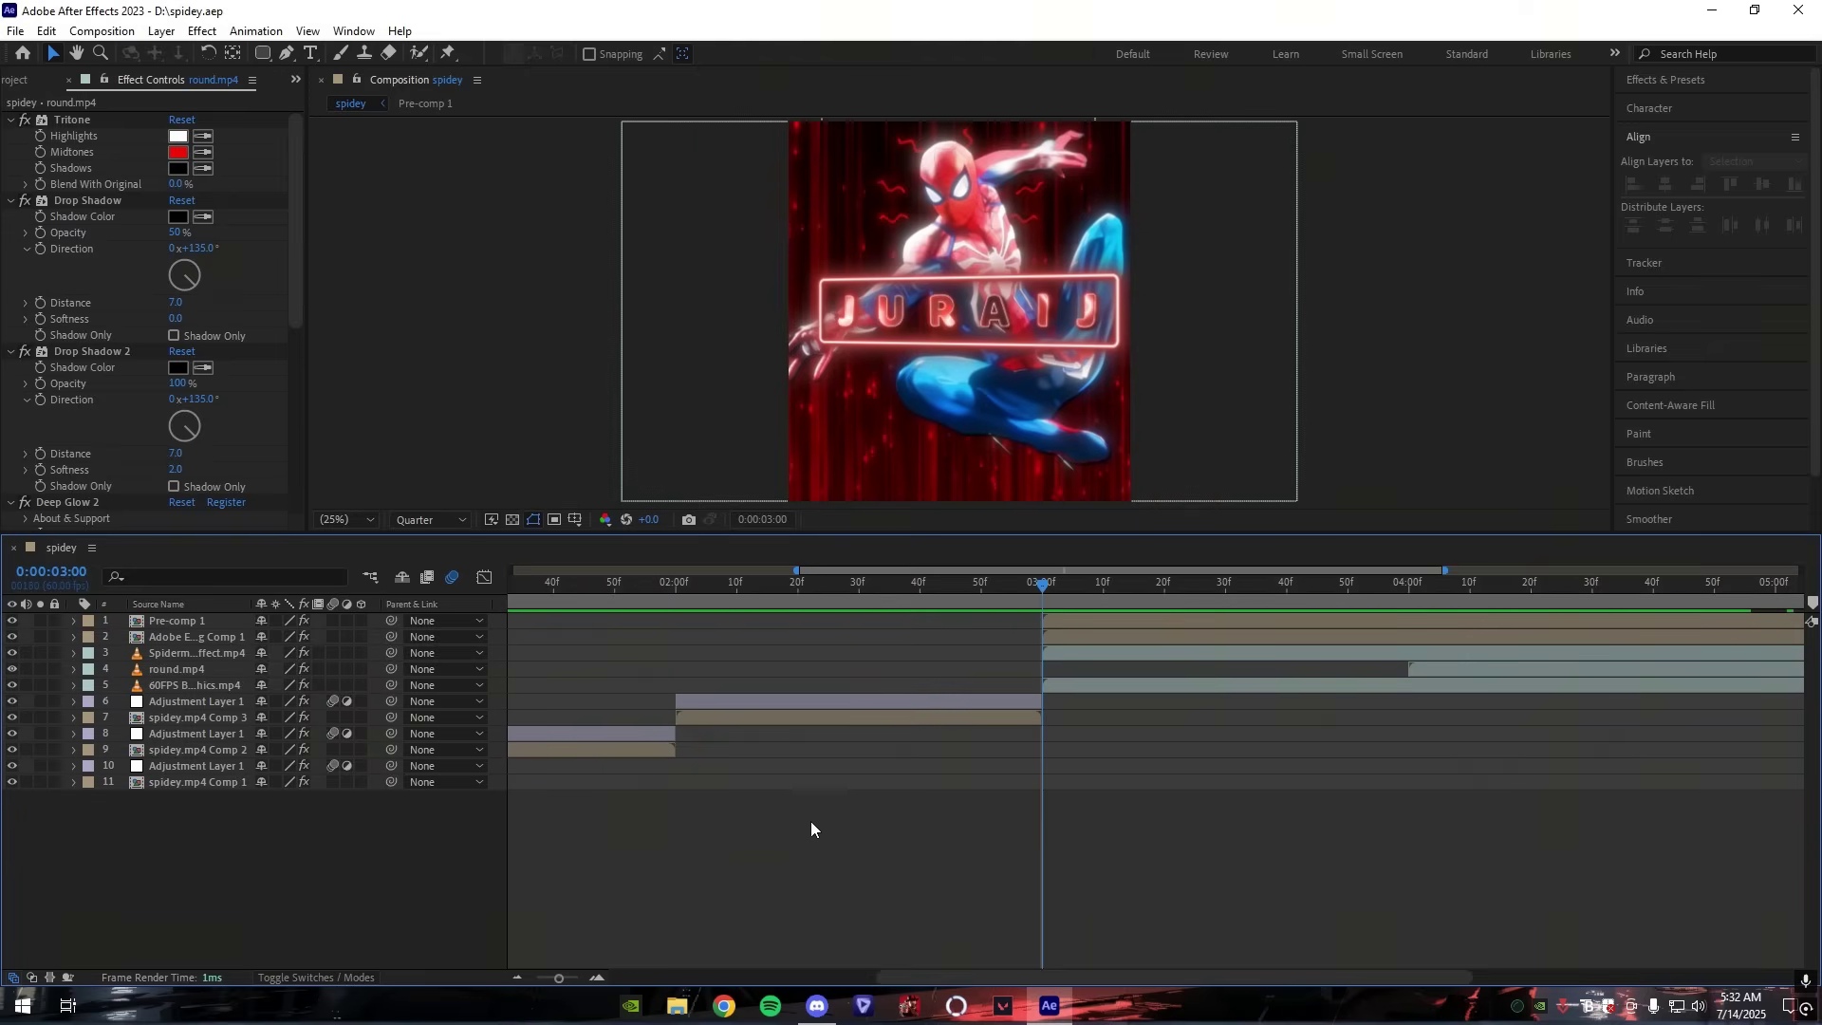
Step: Add an adjustment layer starting at 0:00:03:00 and enable motion blur on it and the five layers below
{"action": "right_click", "coordinate": [353, 892]}
{"action": "mouse_move", "coordinate": [526, 667]}
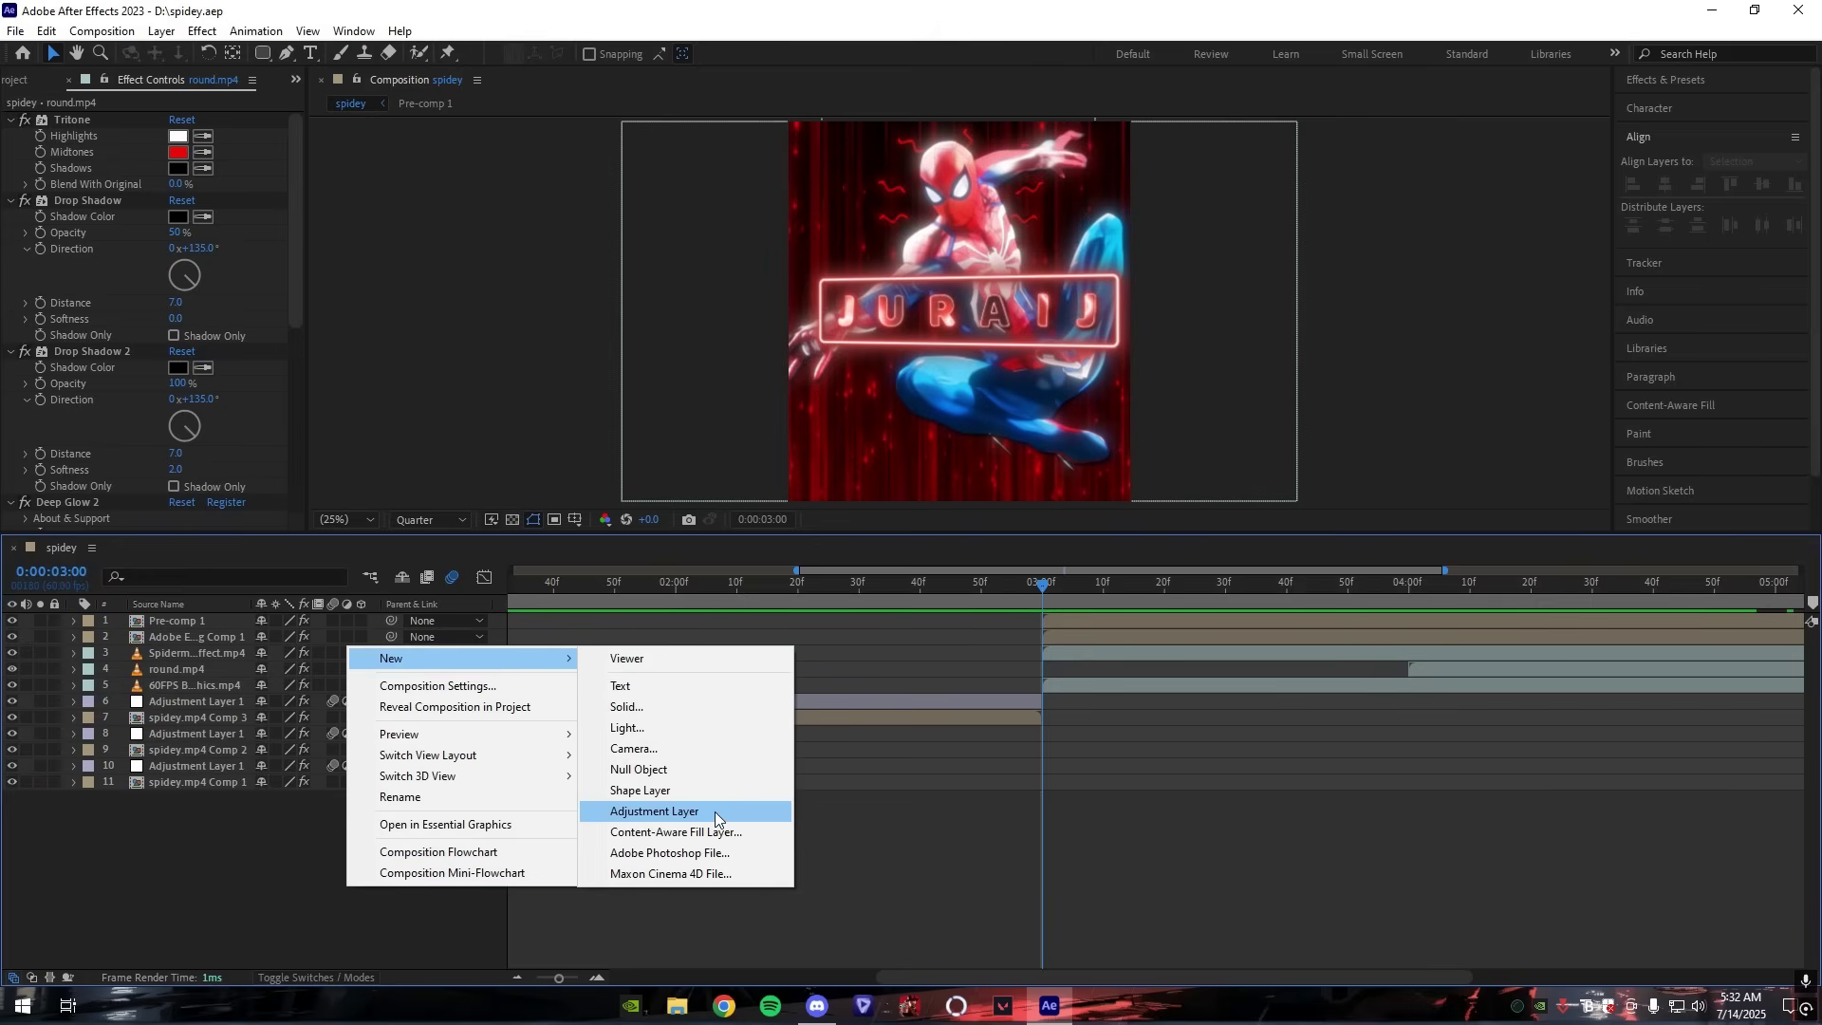
{"action": "left_click", "coordinate": [655, 812]}
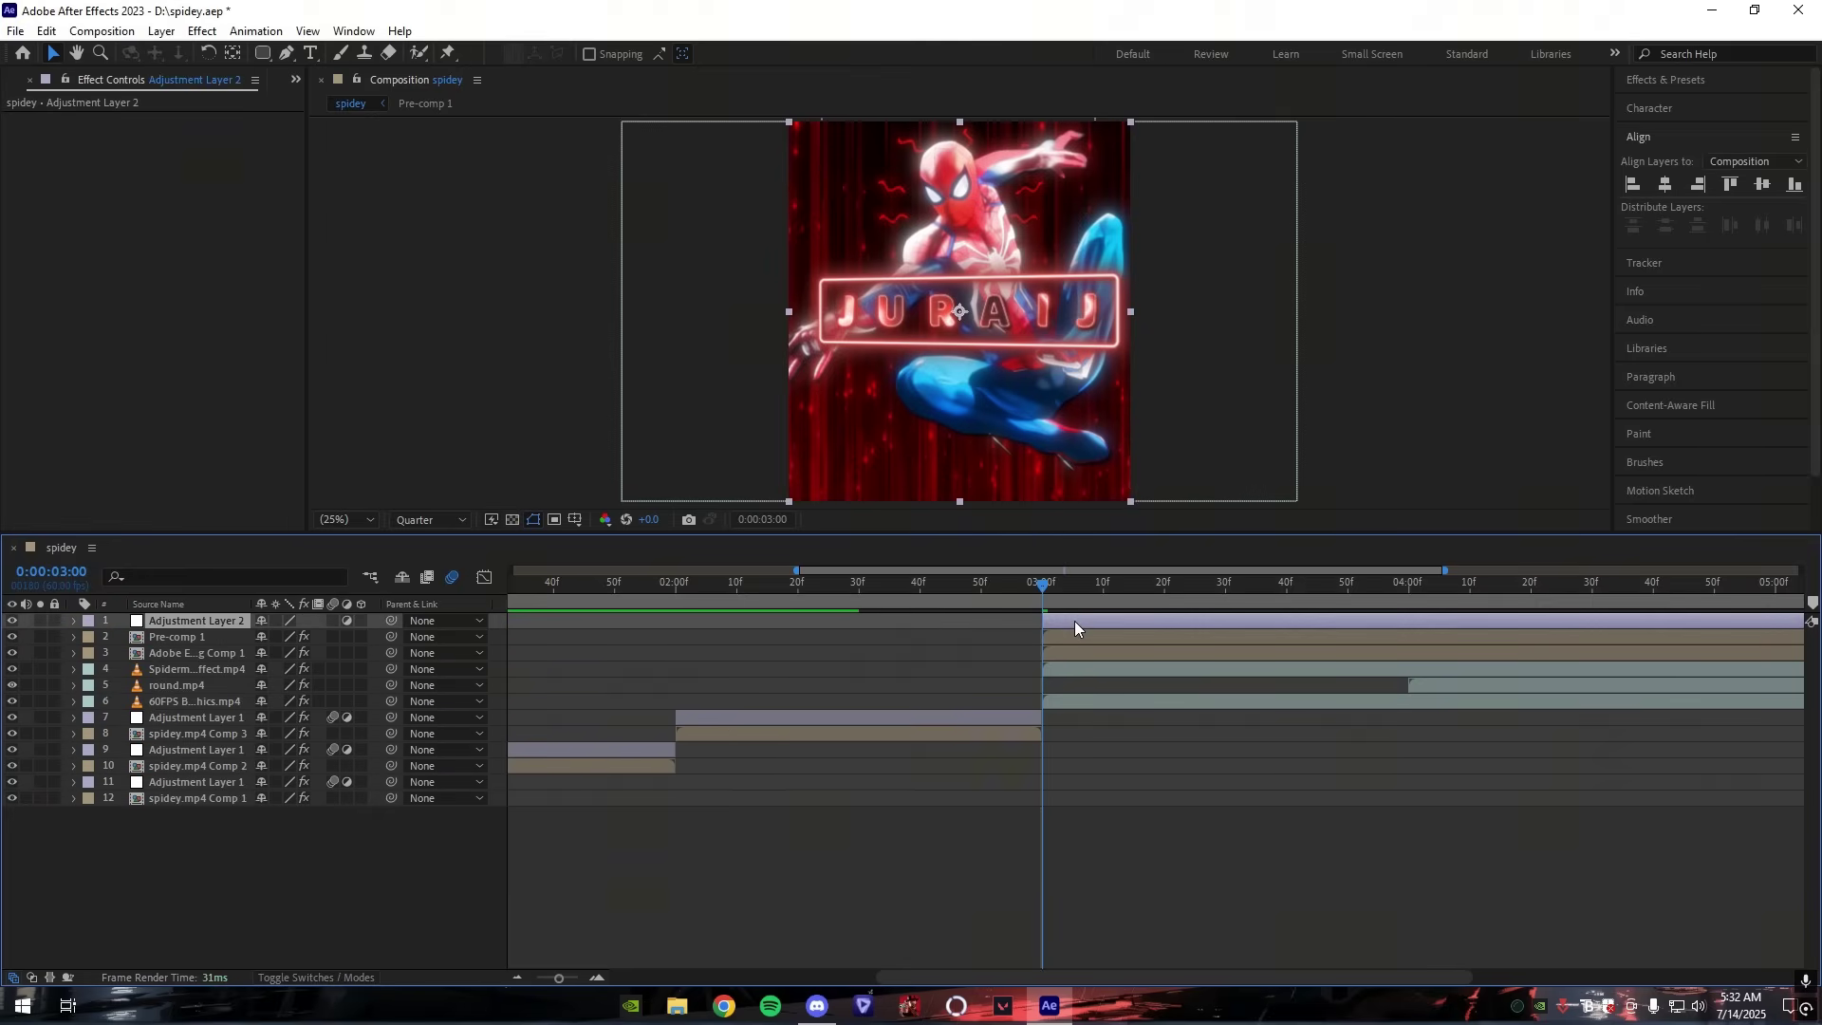
{"action": "left_click", "coordinate": [332, 621]}
{"action": "left_click", "coordinate": [332, 637]}
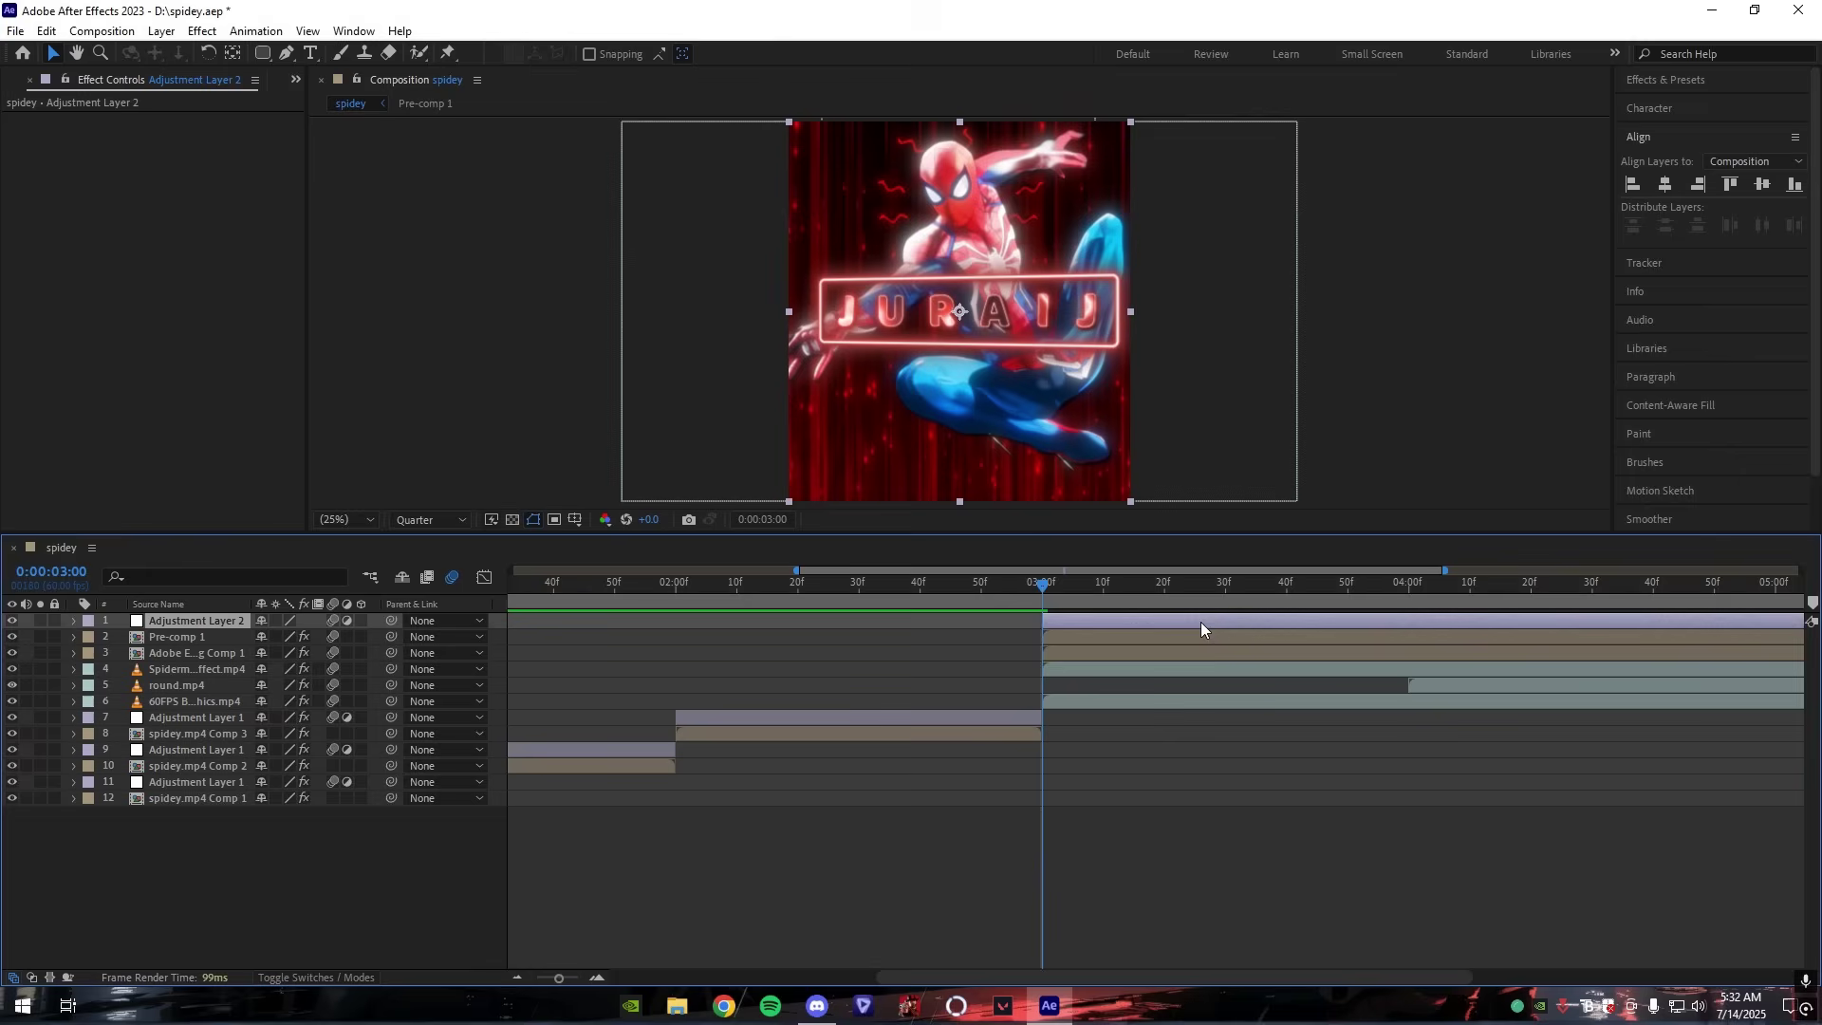
Step: Apply S_BlurMoCurves to the new adjustment layer and keyframe its Z Dist at 0.200 at 0:00:03:00
{"action": "key", "text": "ctrl+space"}
{"action": "type", "text": "s_blurmo"}
{"action": "key", "text": "Return"}
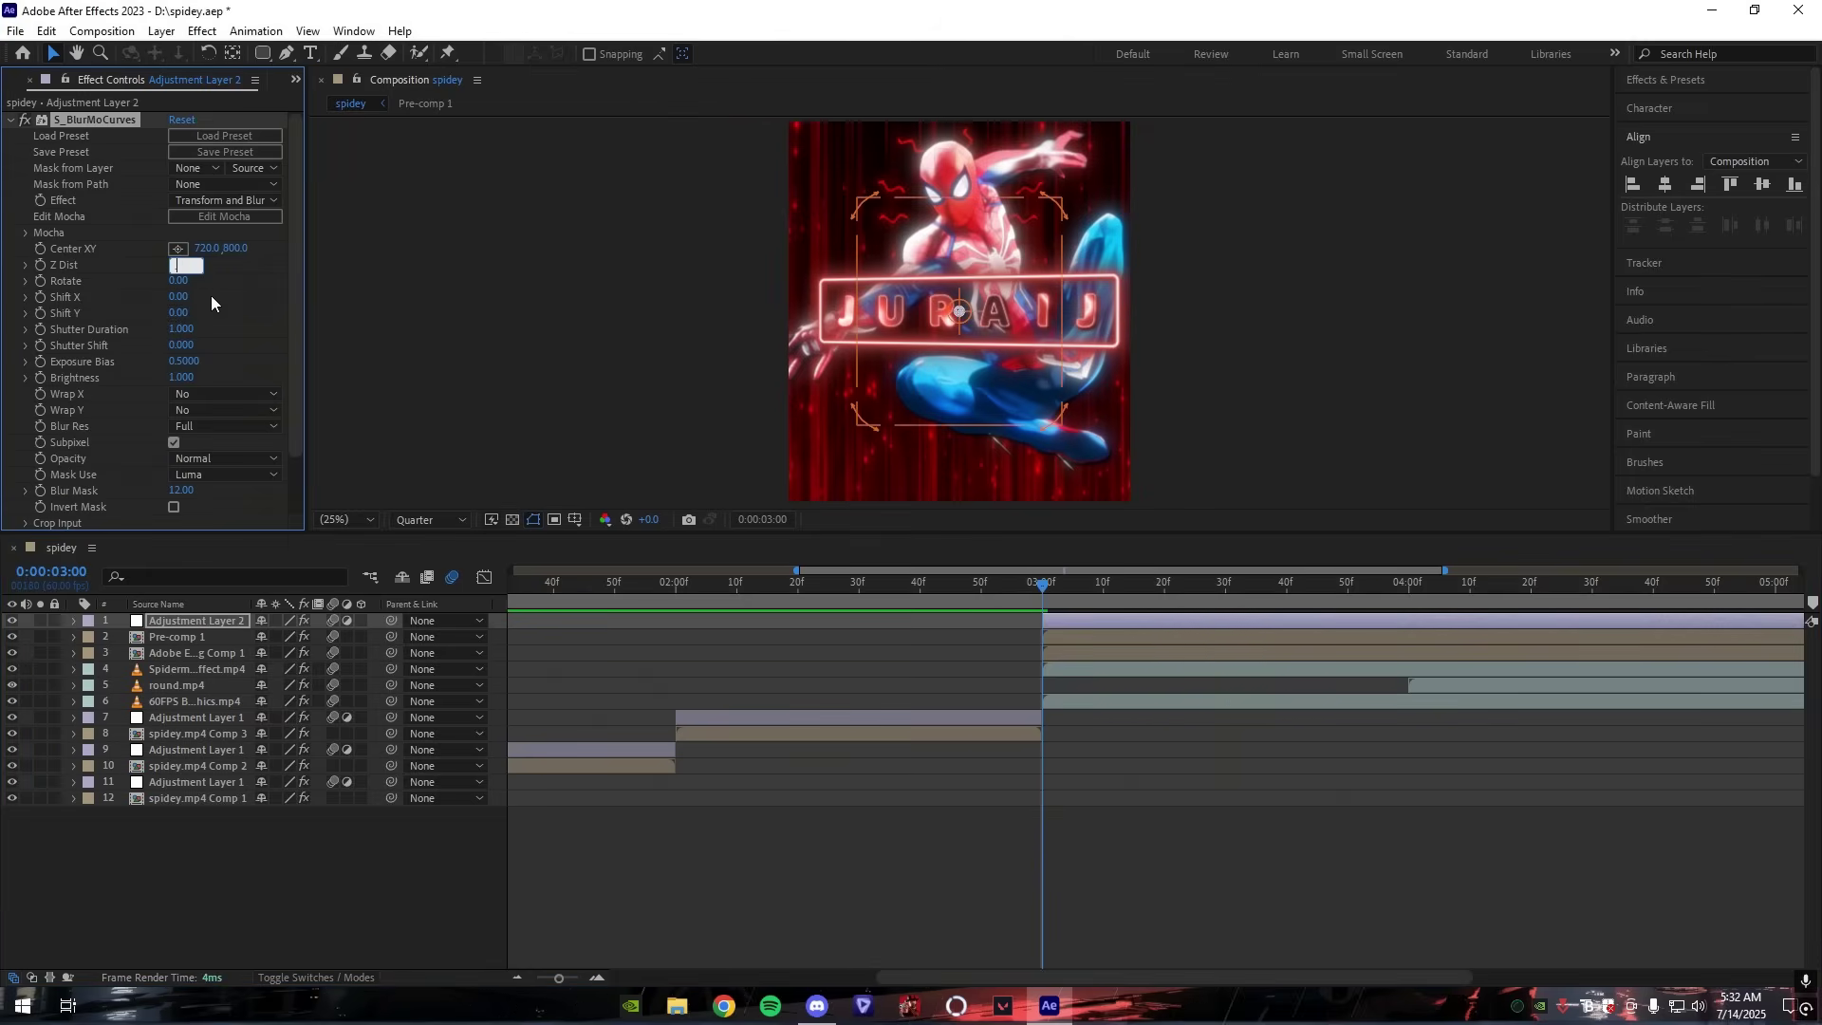
{"action": "key", "text": "Return"}
{"action": "left_click", "coordinate": [40, 265]}
{"action": "left_click", "coordinate": [1281, 854]}
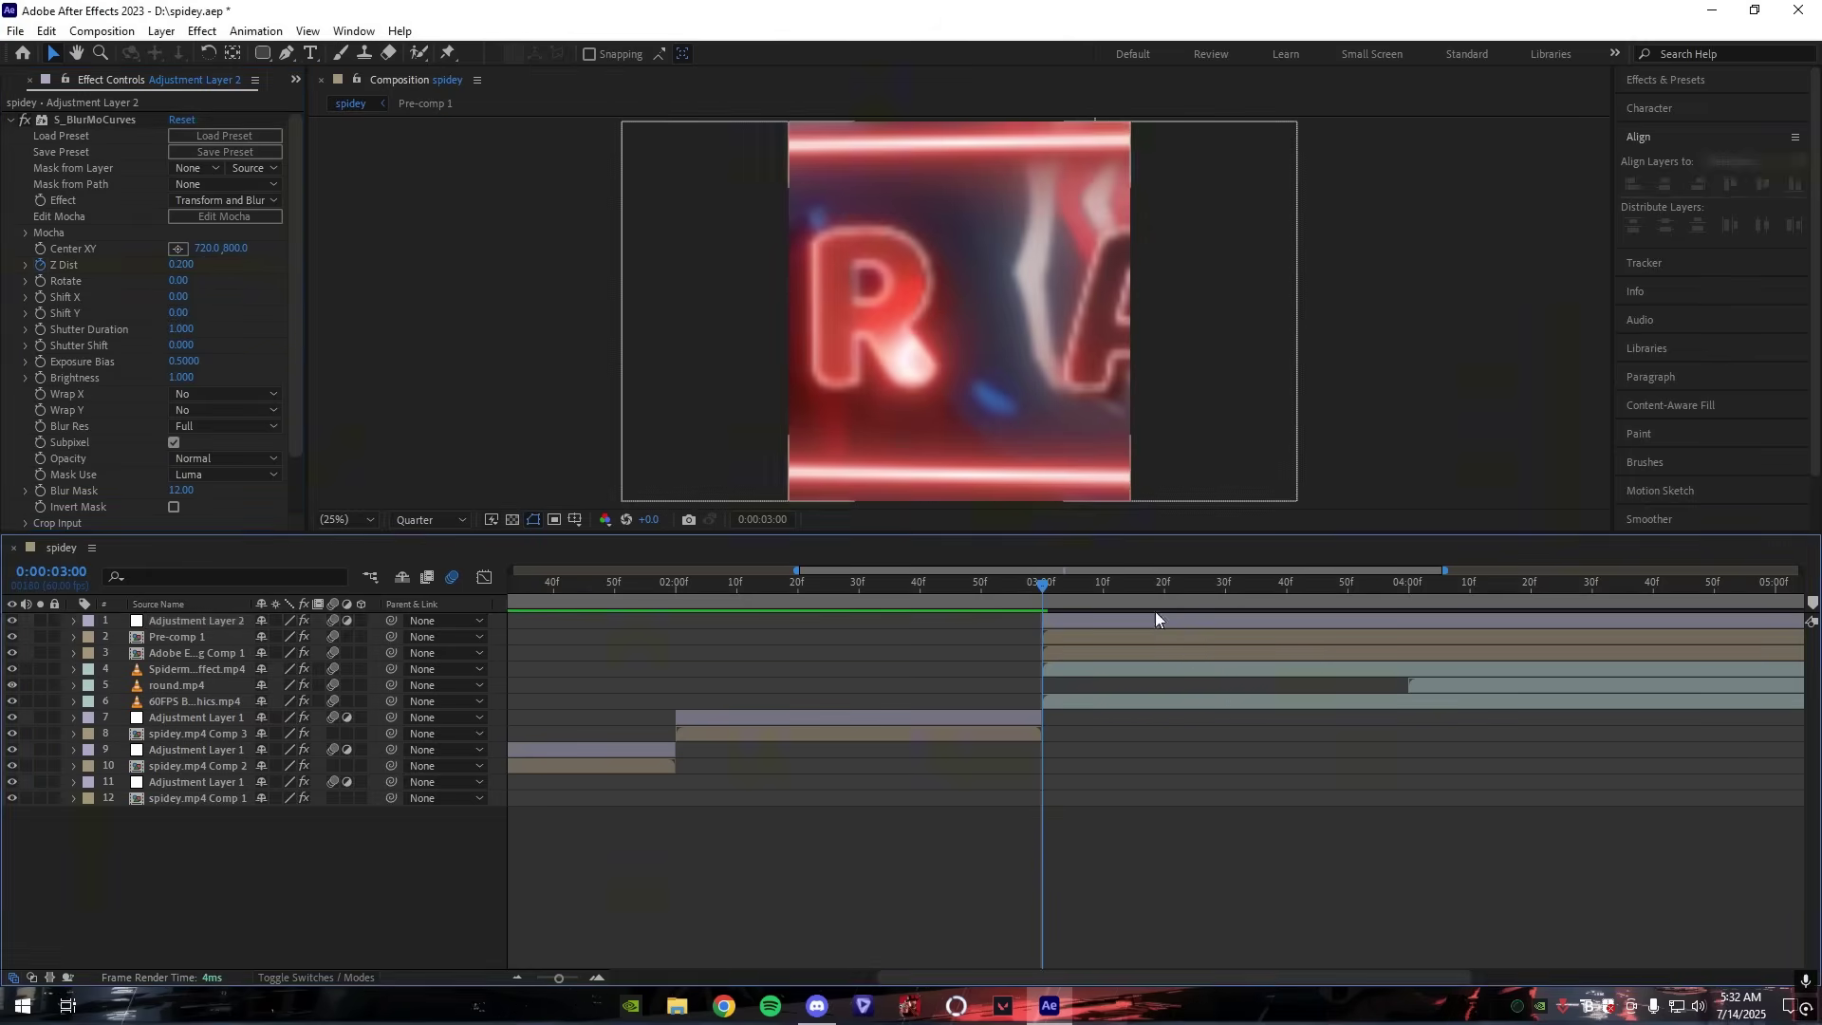
Step: Keyframe the adjustment layer's Z Dist at 1.000 at 0:00:06:59 and reveal its keyframes in the timeline
{"action": "left_click_drag", "start_coordinate": [1133, 585], "coordinate": [1814, 584]}
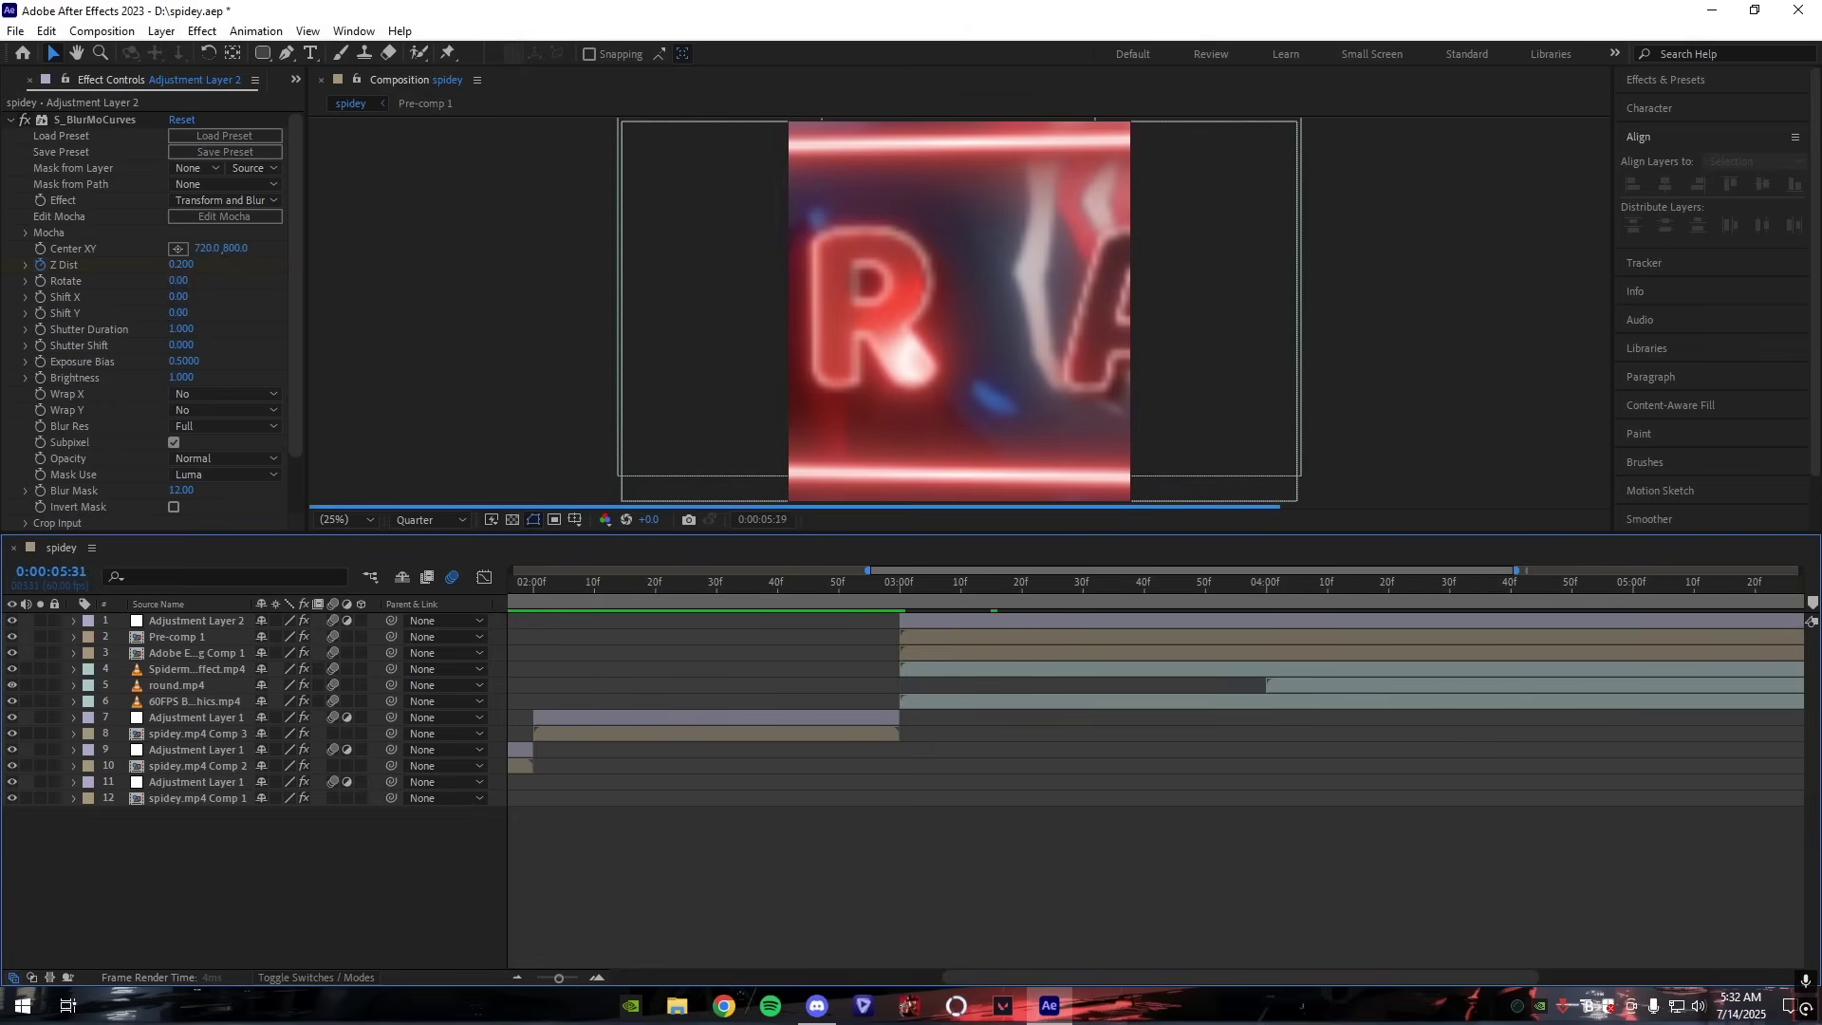
{"action": "left_click", "coordinate": [188, 267]}
{"action": "type", "text": "1"}
{"action": "left_click", "coordinate": [704, 749]}
{"action": "left_click", "coordinate": [519, 977]}
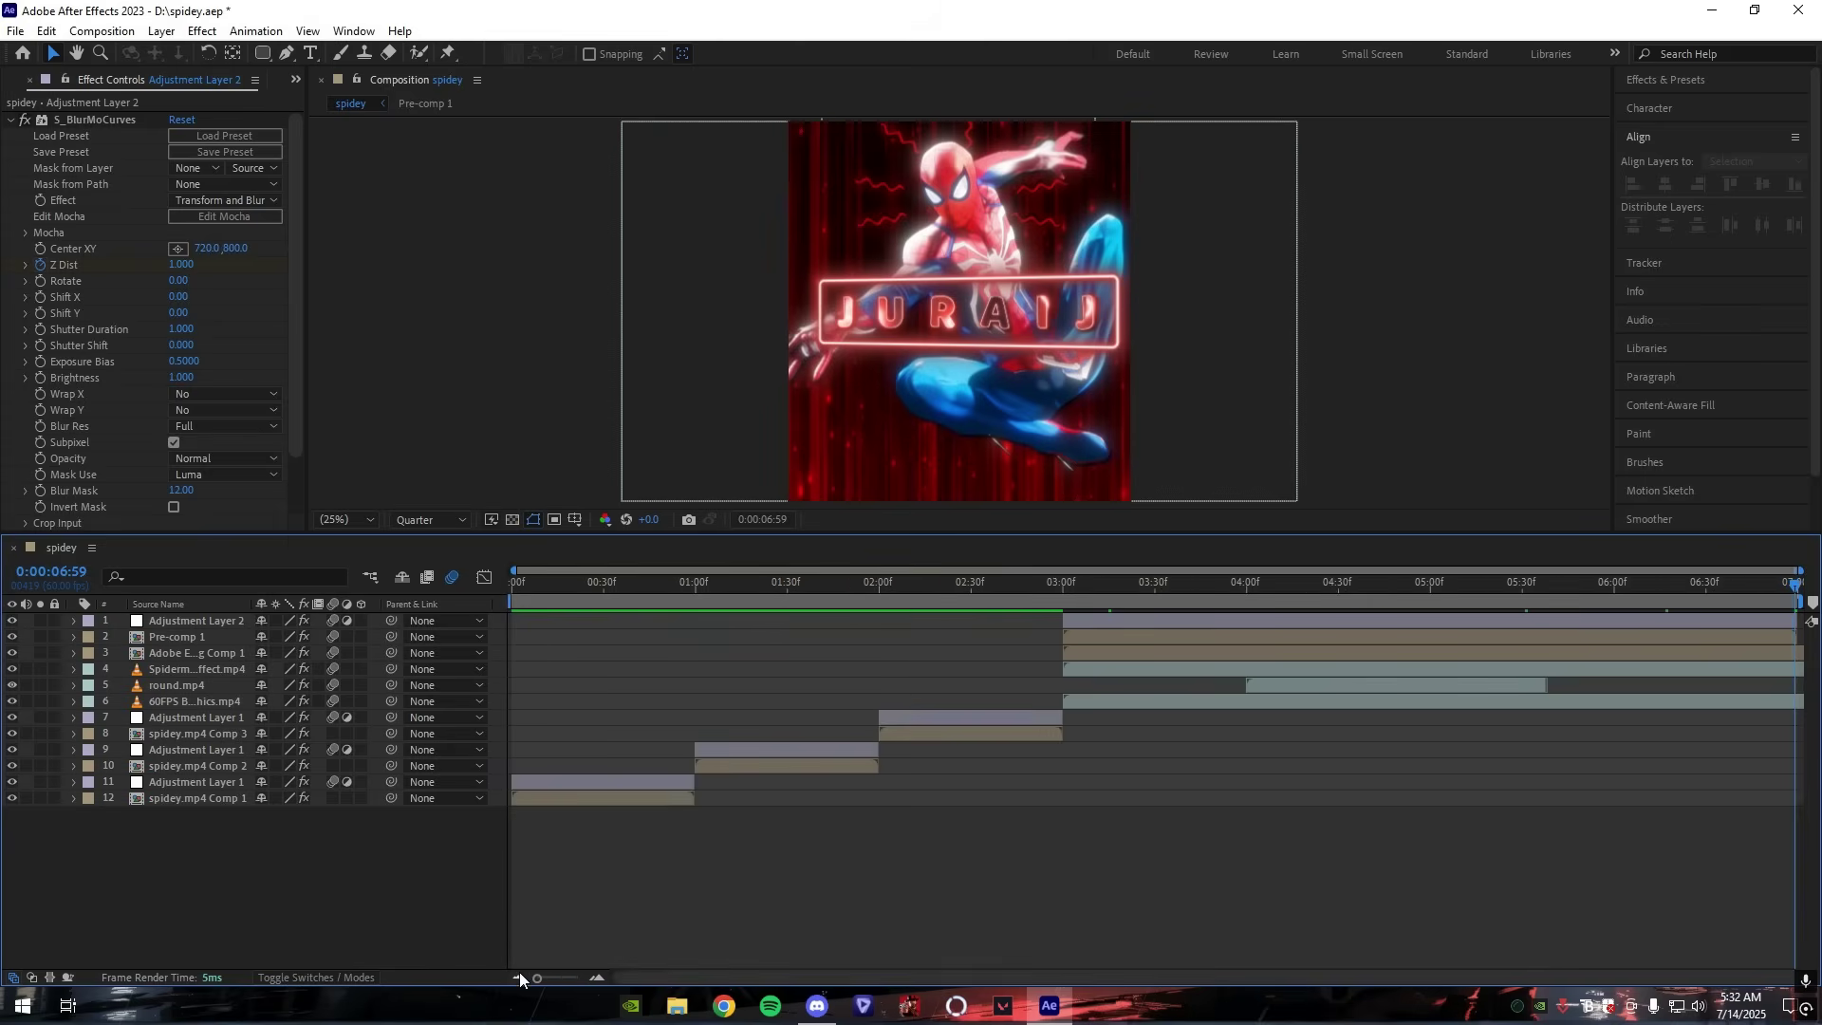
{"action": "left_click", "coordinate": [1184, 621]}
{"action": "key", "text": "u"}
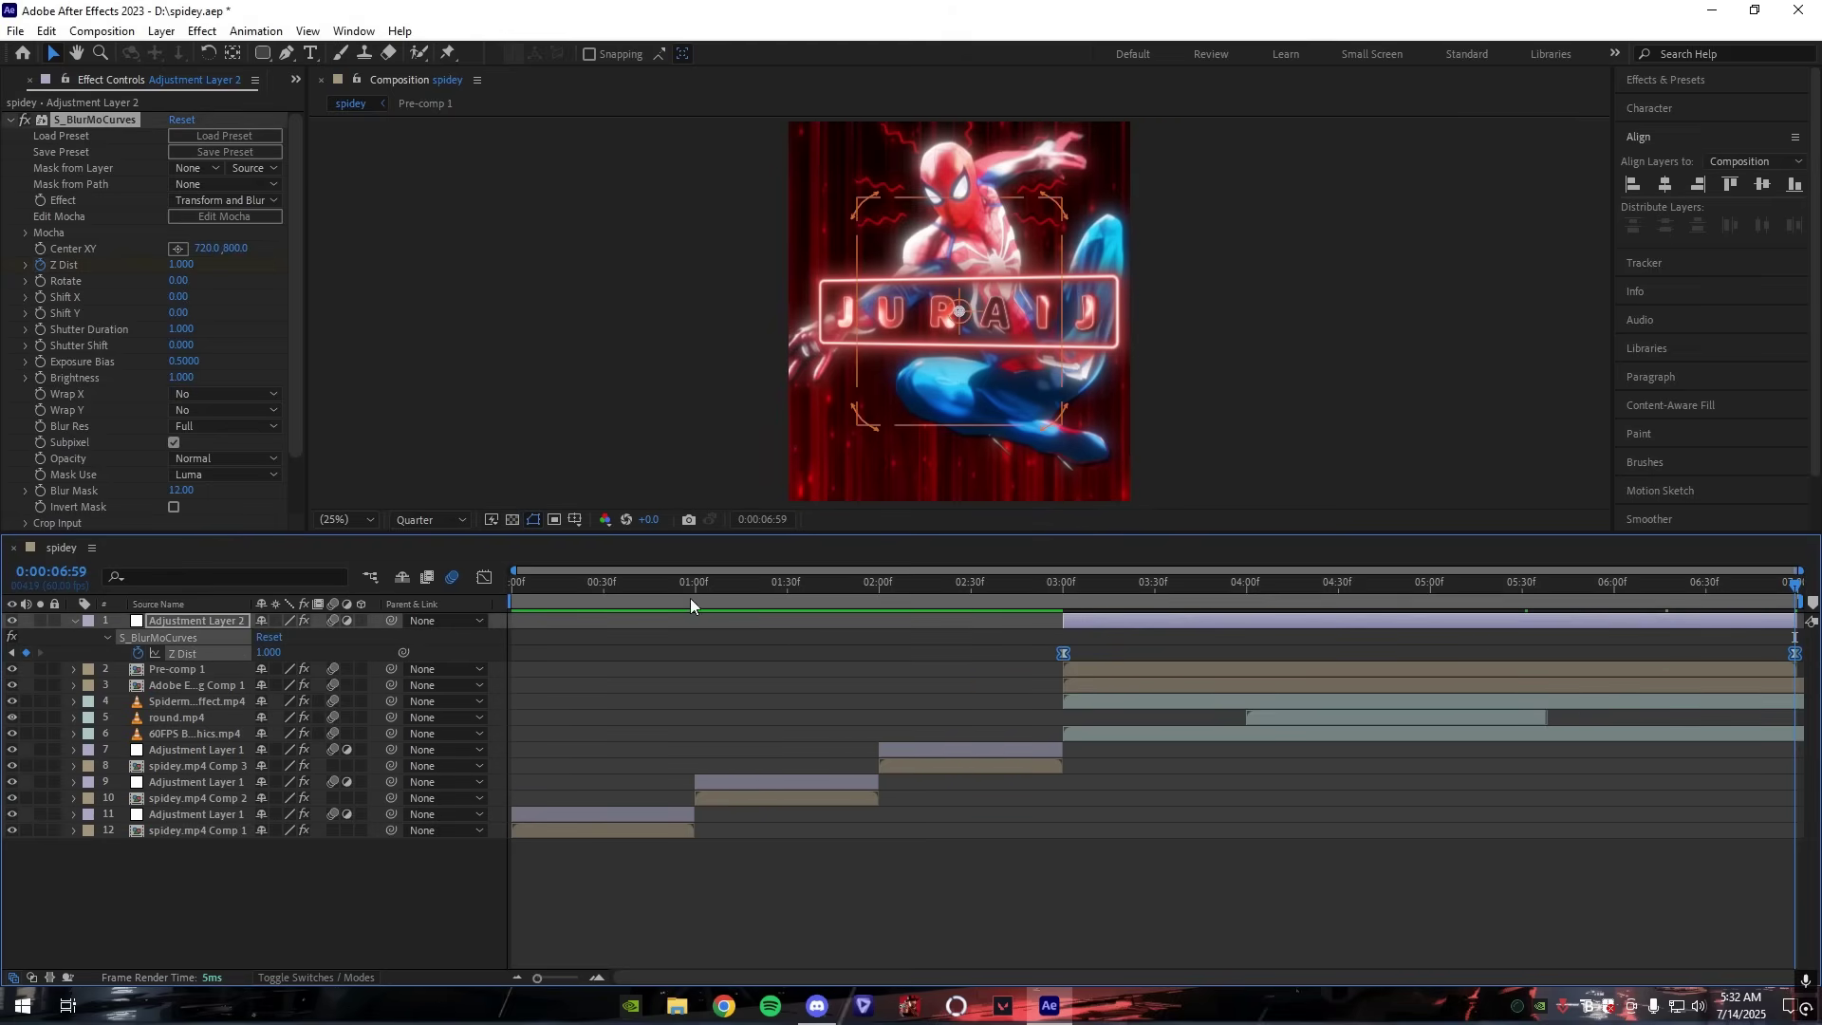
Step: Reshape the speed graph of the adjustment layer's Z Dist keyframes into a sharp burst at 0:00:03:00 with a long ease-out, and preview it
{"action": "left_click", "coordinate": [492, 573]}
{"action": "right_click", "coordinate": [1180, 879]}
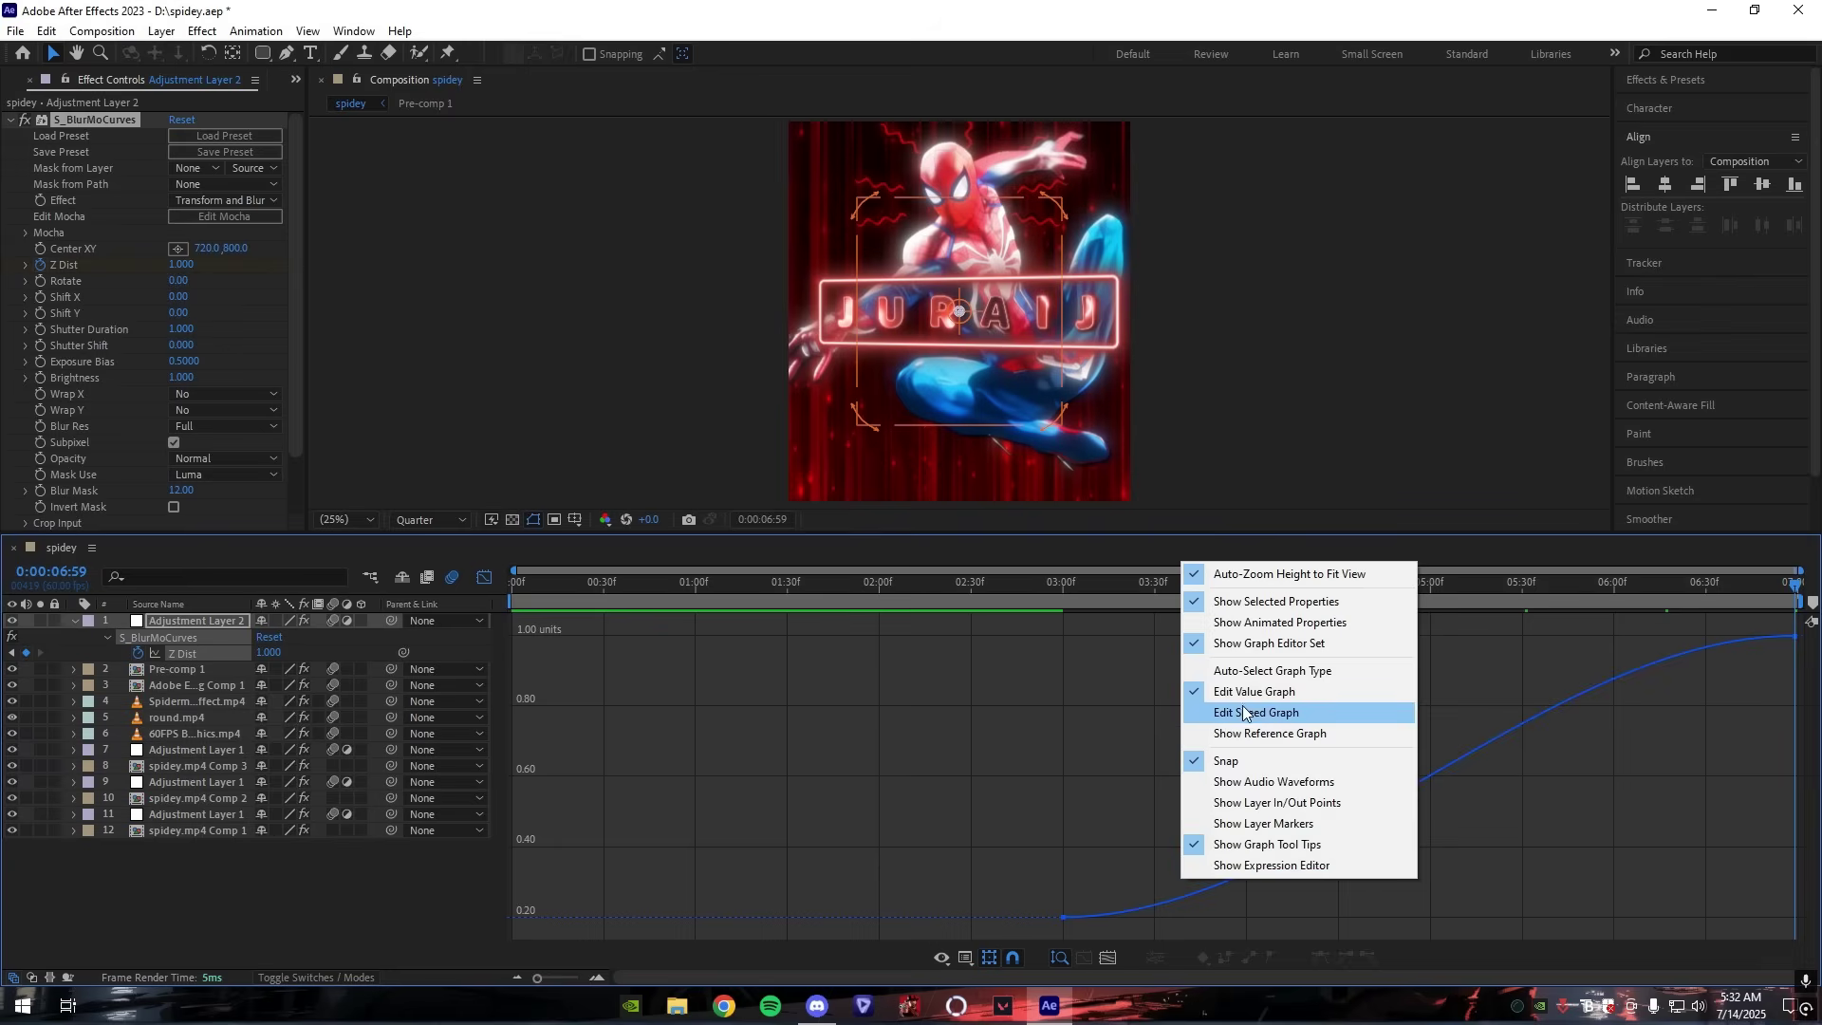
{"action": "left_click", "coordinate": [1244, 712]}
{"action": "double_click", "coordinate": [1062, 917]}
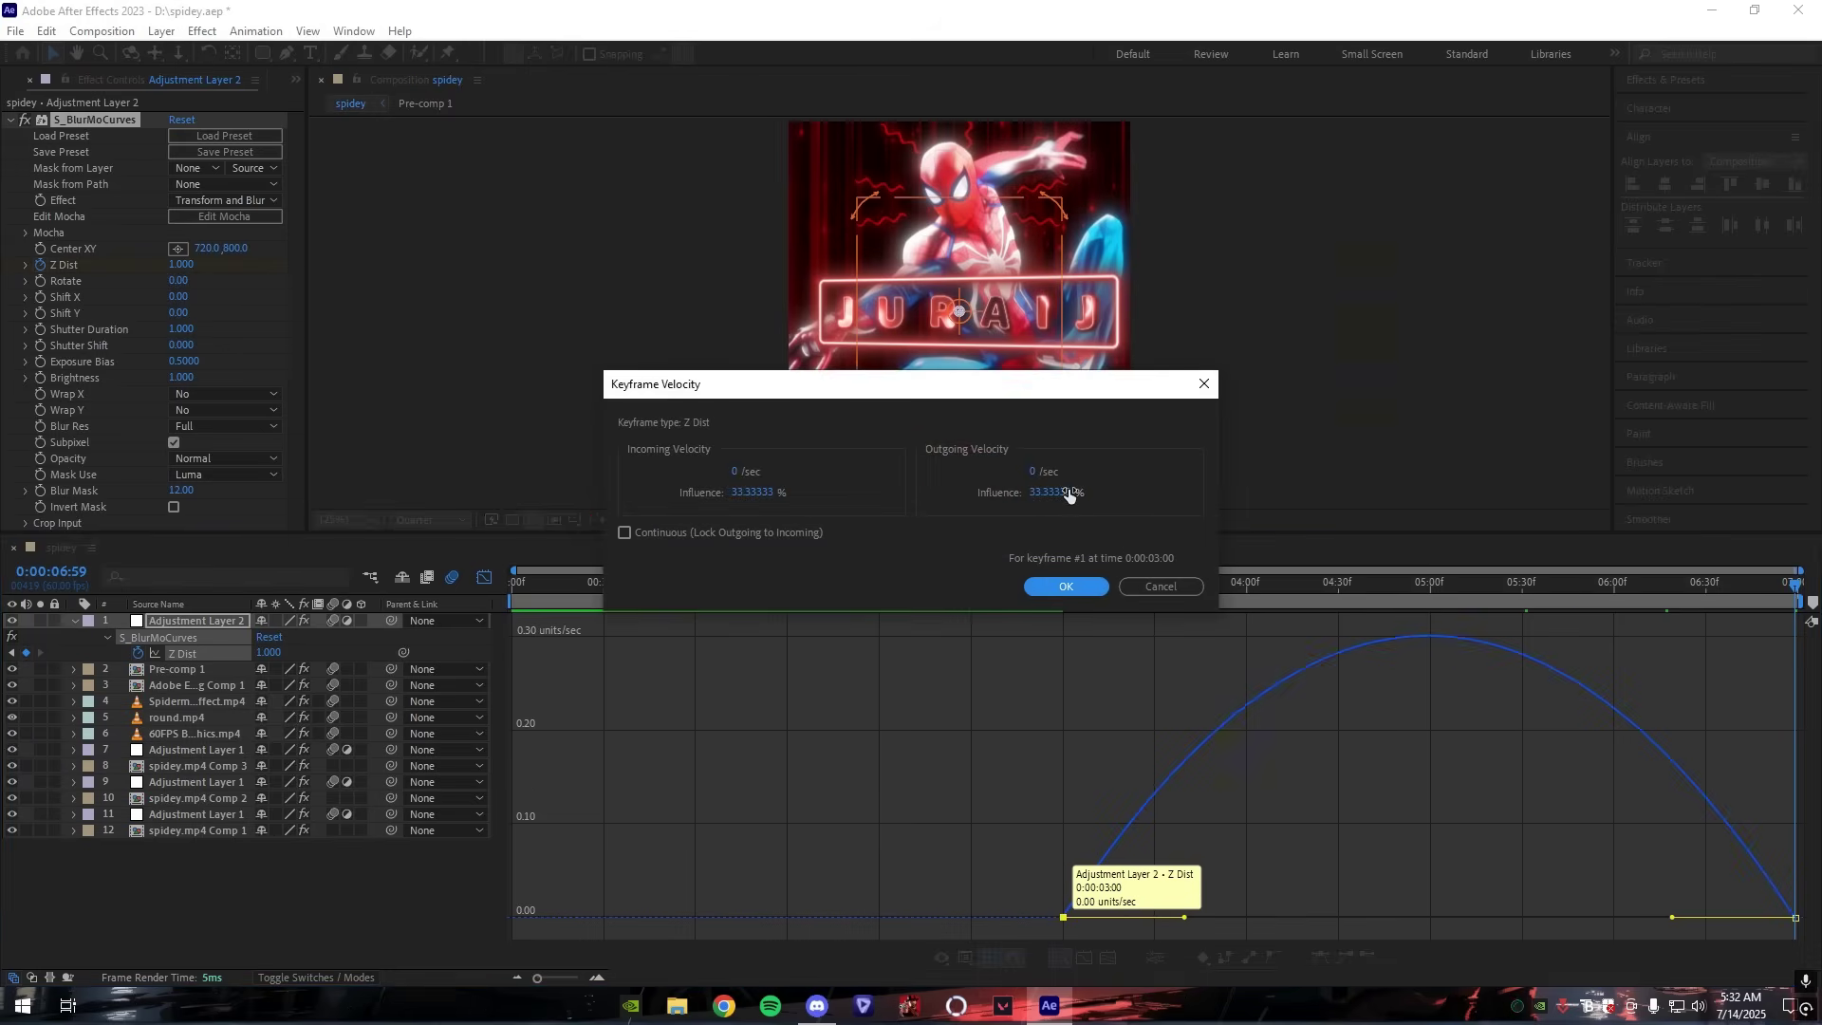
{"action": "key", "text": "Return"}
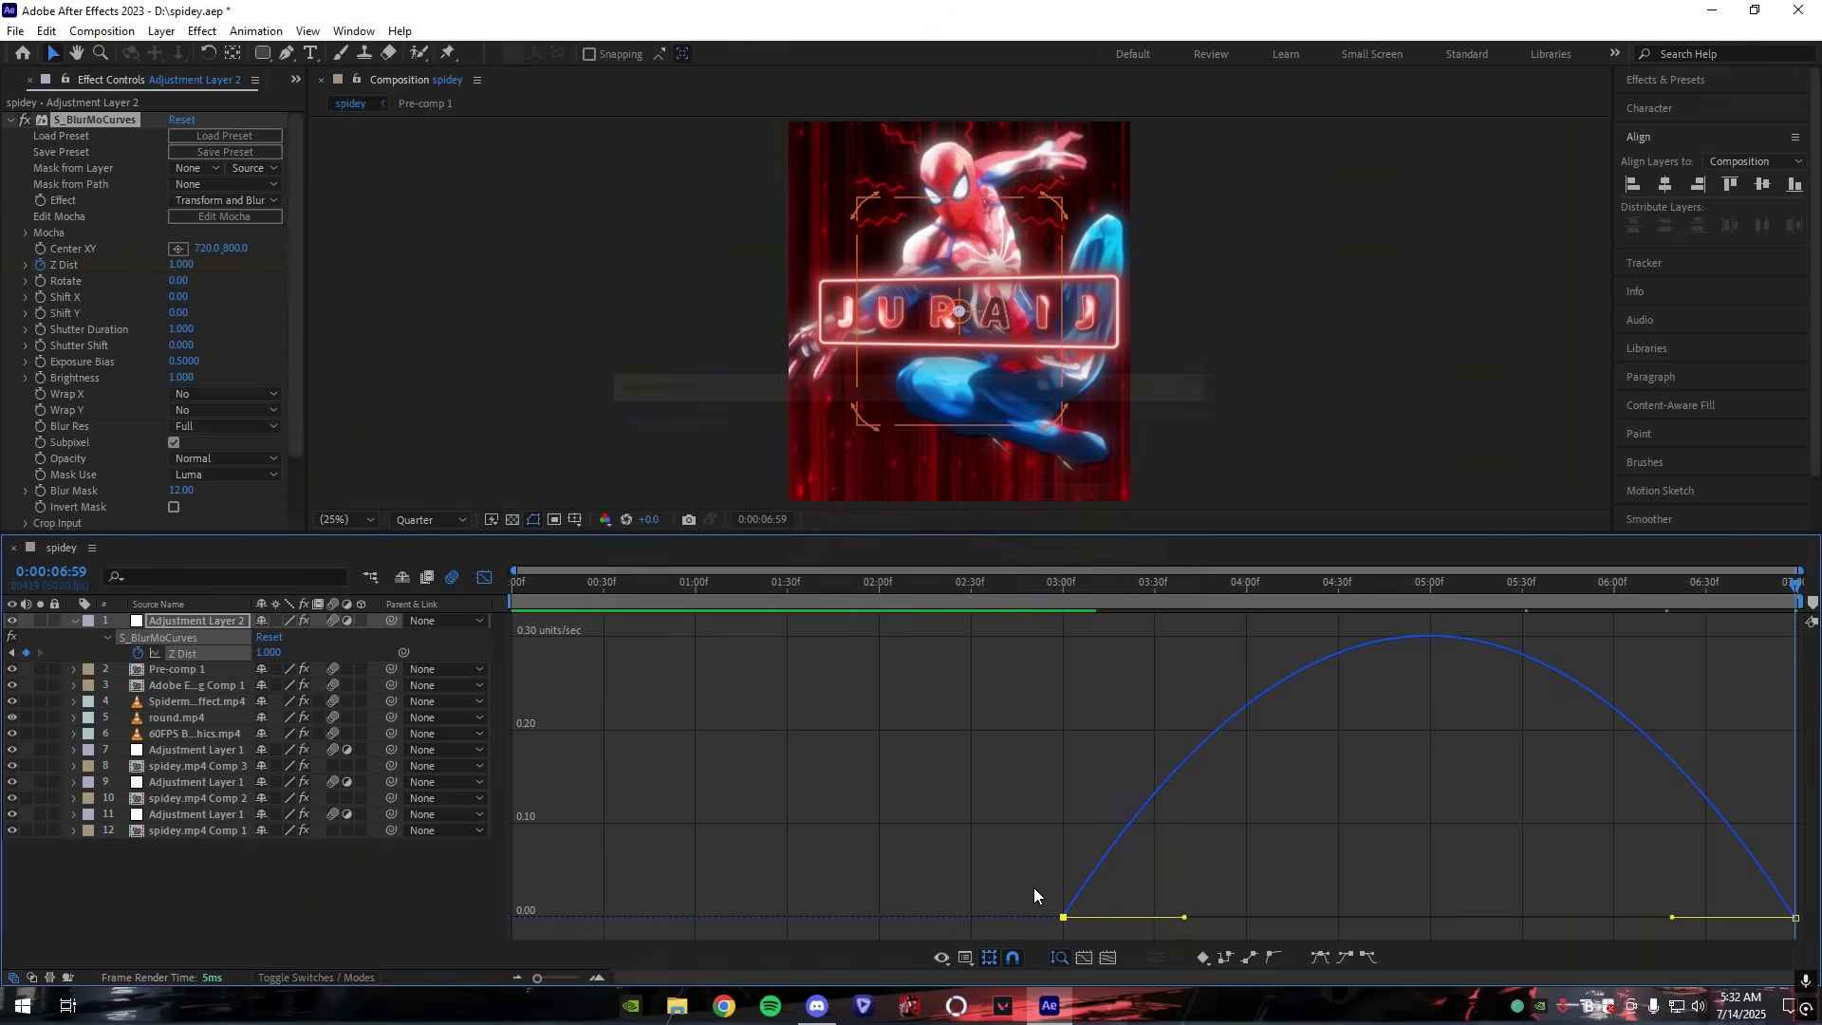
{"action": "left_click_drag", "start_coordinate": [1183, 916], "coordinate": [1065, 916]}
{"action": "left_click", "coordinate": [1794, 916]}
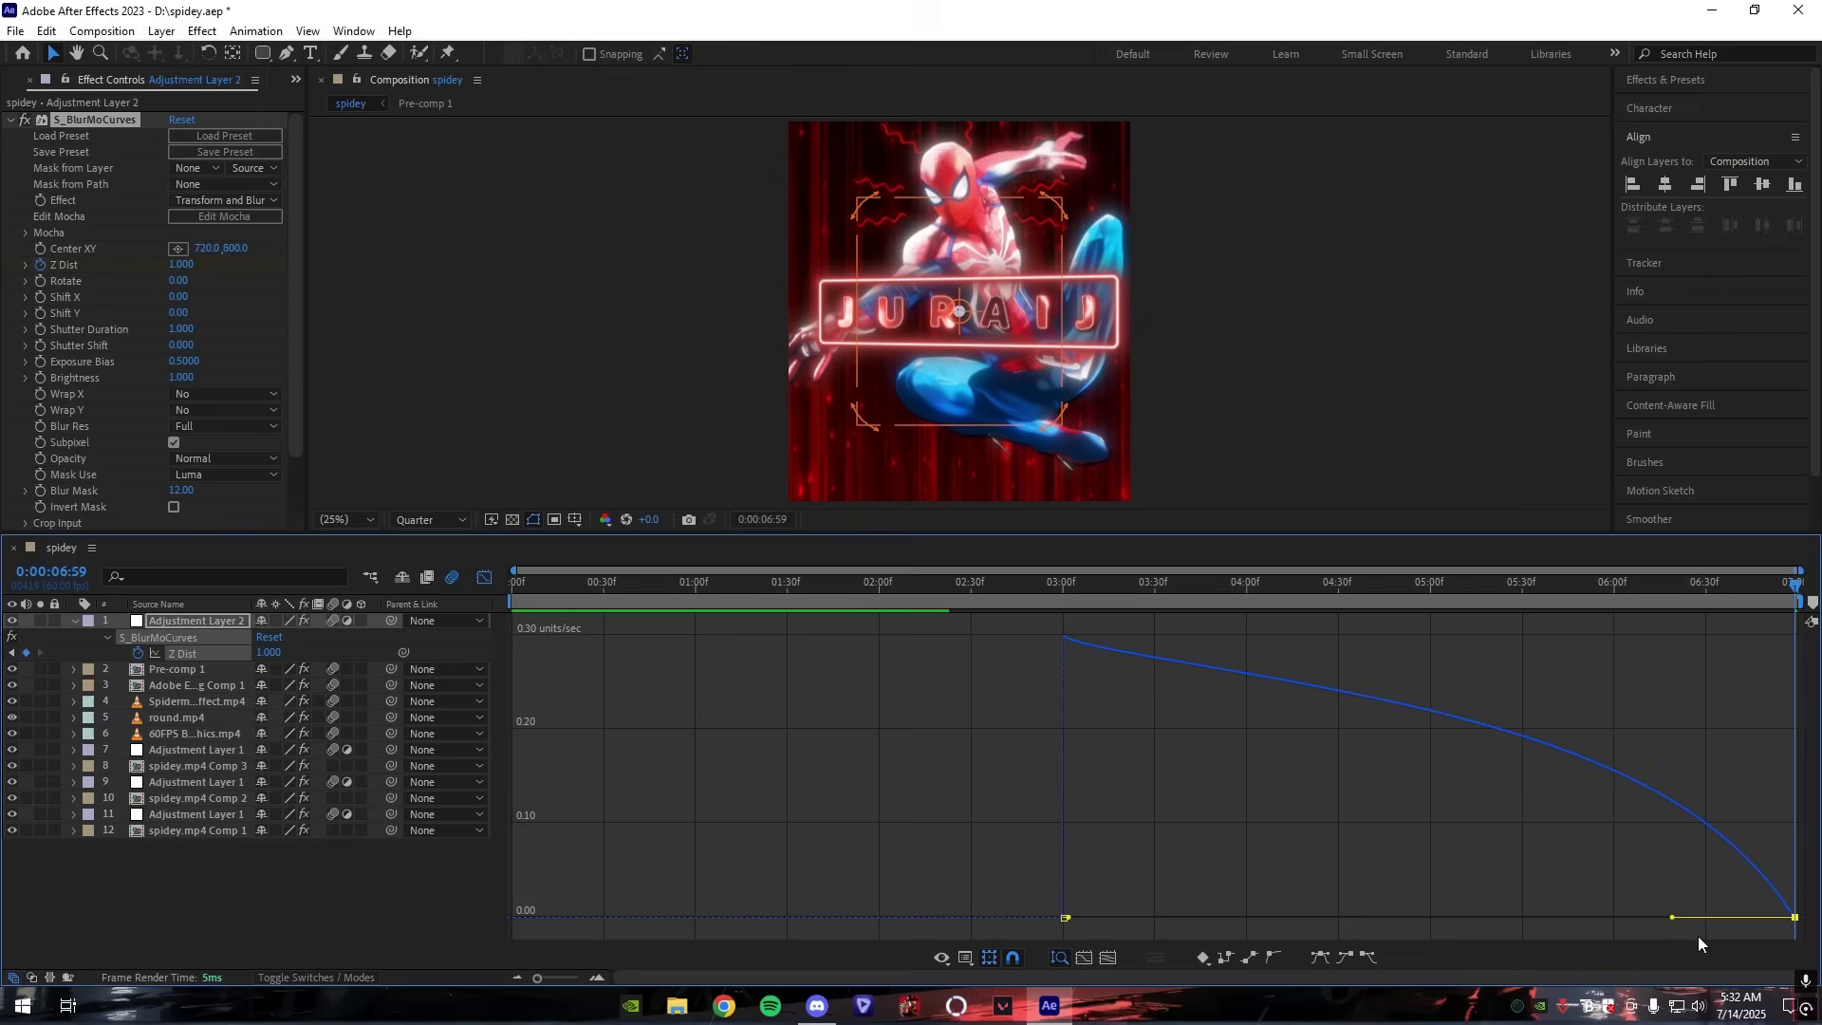
{"action": "left_click_drag", "start_coordinate": [1673, 919], "coordinate": [1429, 917]}
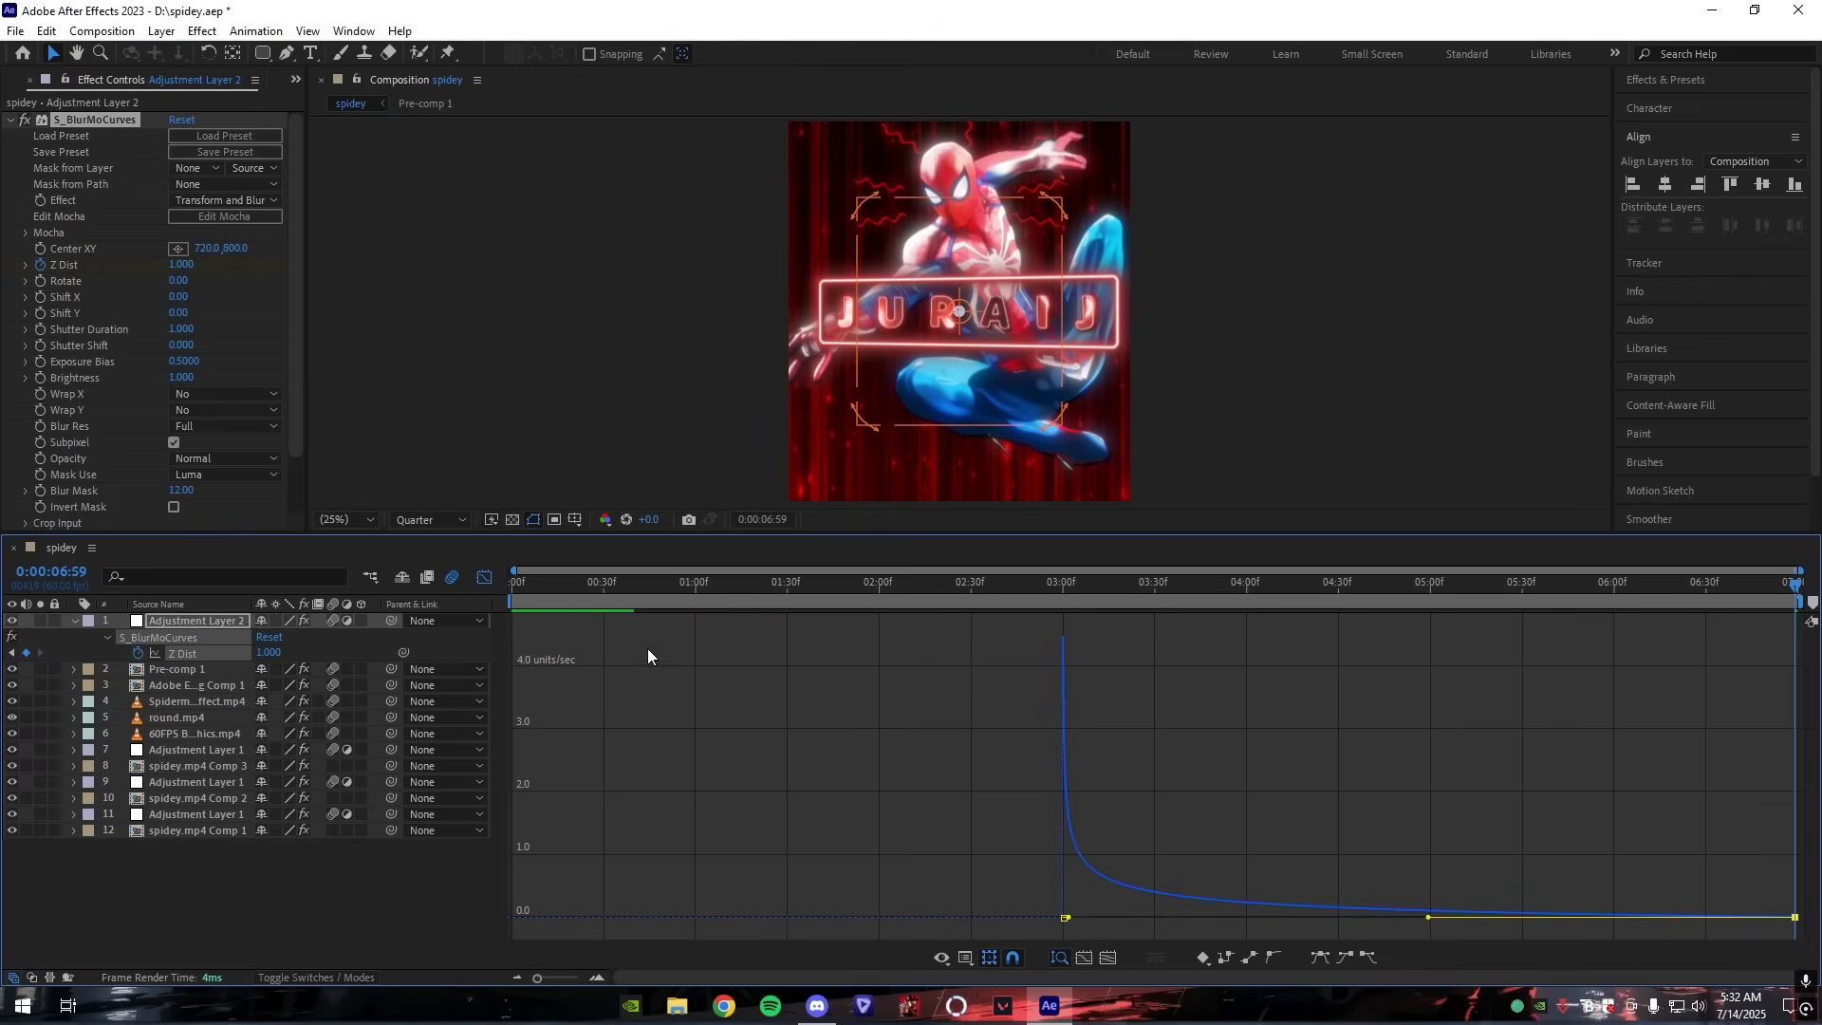
{"action": "left_click", "coordinate": [484, 578]}
{"action": "left_click", "coordinate": [1025, 749]}
{"action": "left_click", "coordinate": [1008, 645]}
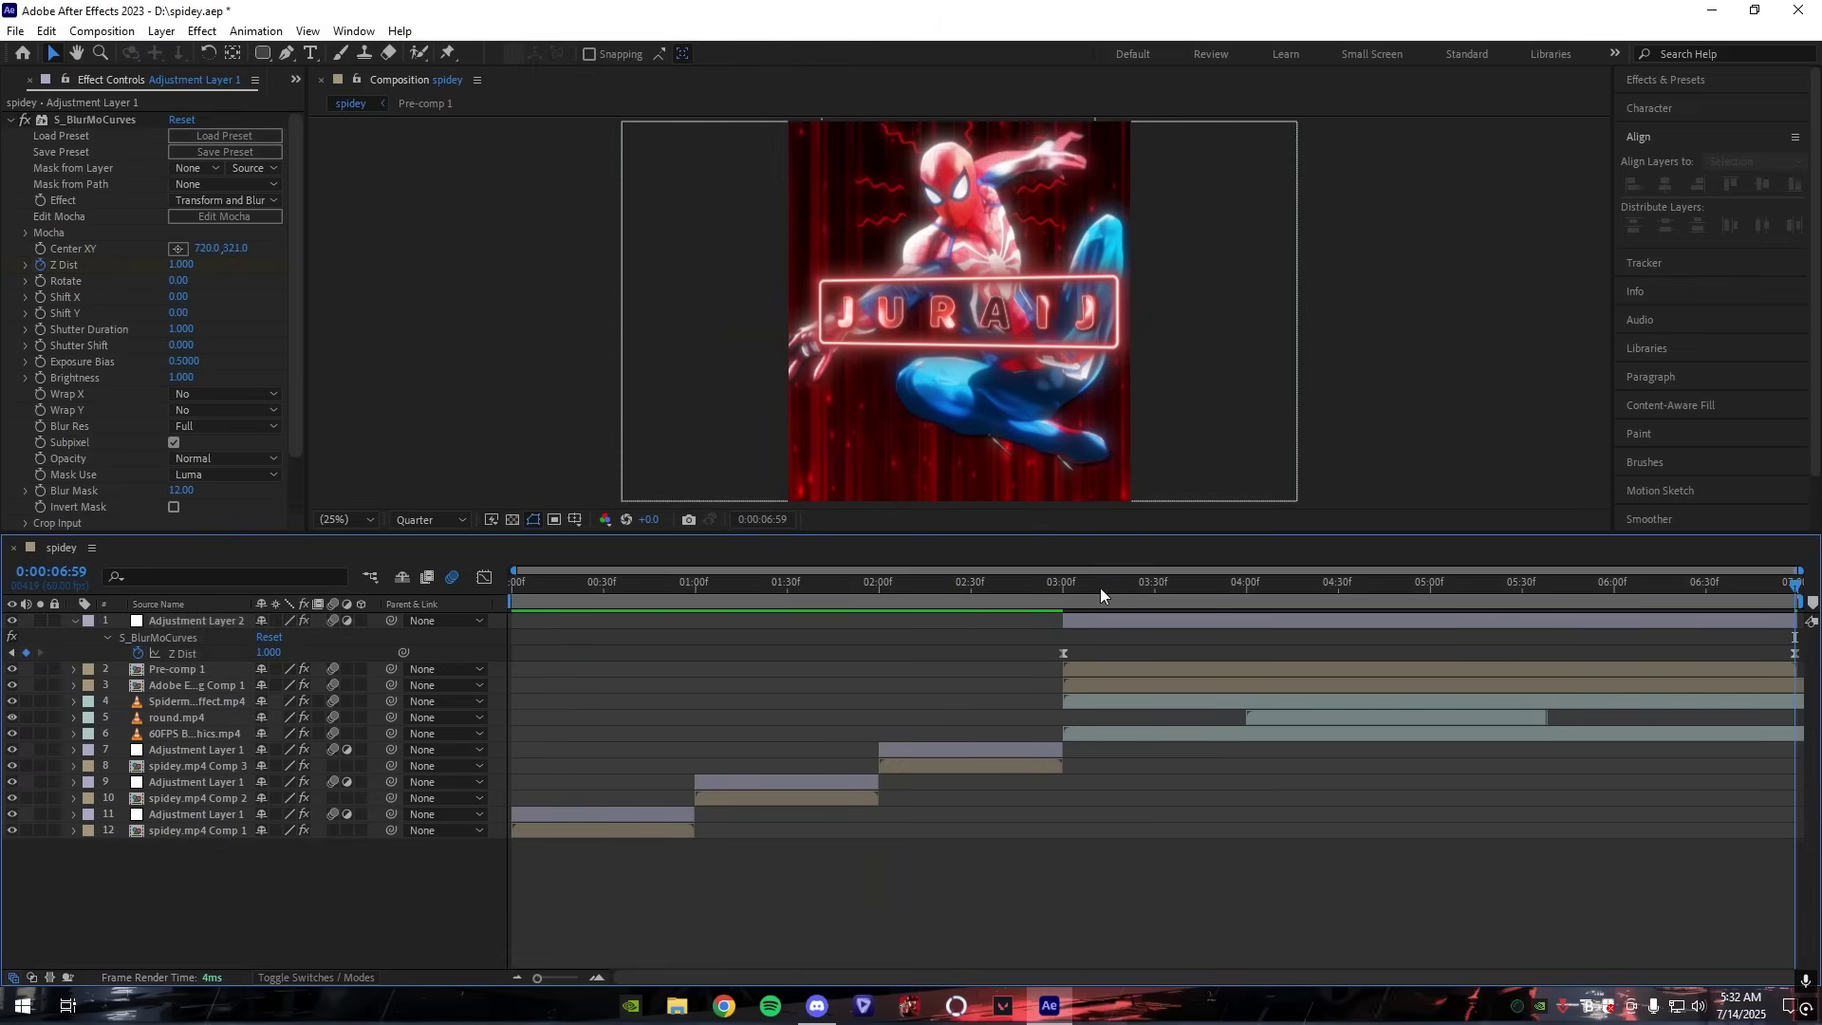
{"action": "left_click_drag", "start_coordinate": [1101, 588], "coordinate": [1767, 596]}
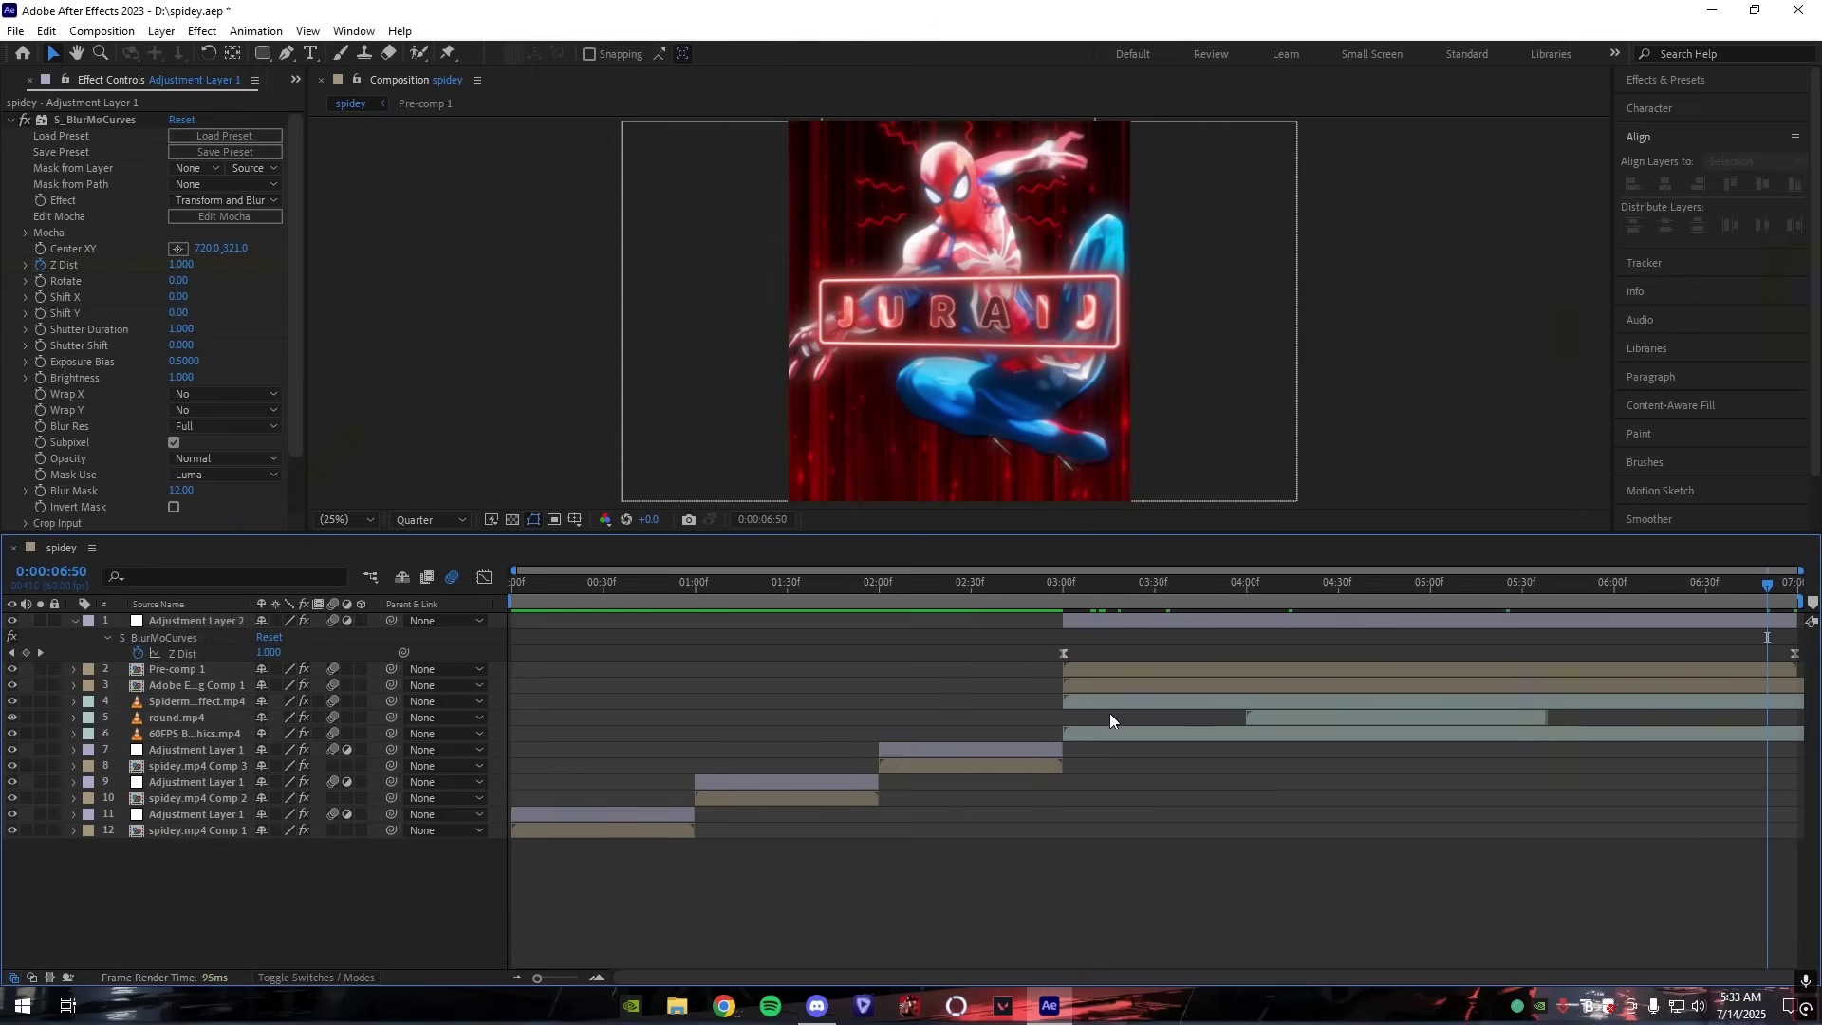
Step: Add a new adjustment layer and paste the Motion Tile, S_Shake, Exposure and BCC Fast Lens Blur effects onto it at 0:00:03:00
{"action": "left_click", "coordinate": [1059, 601]}
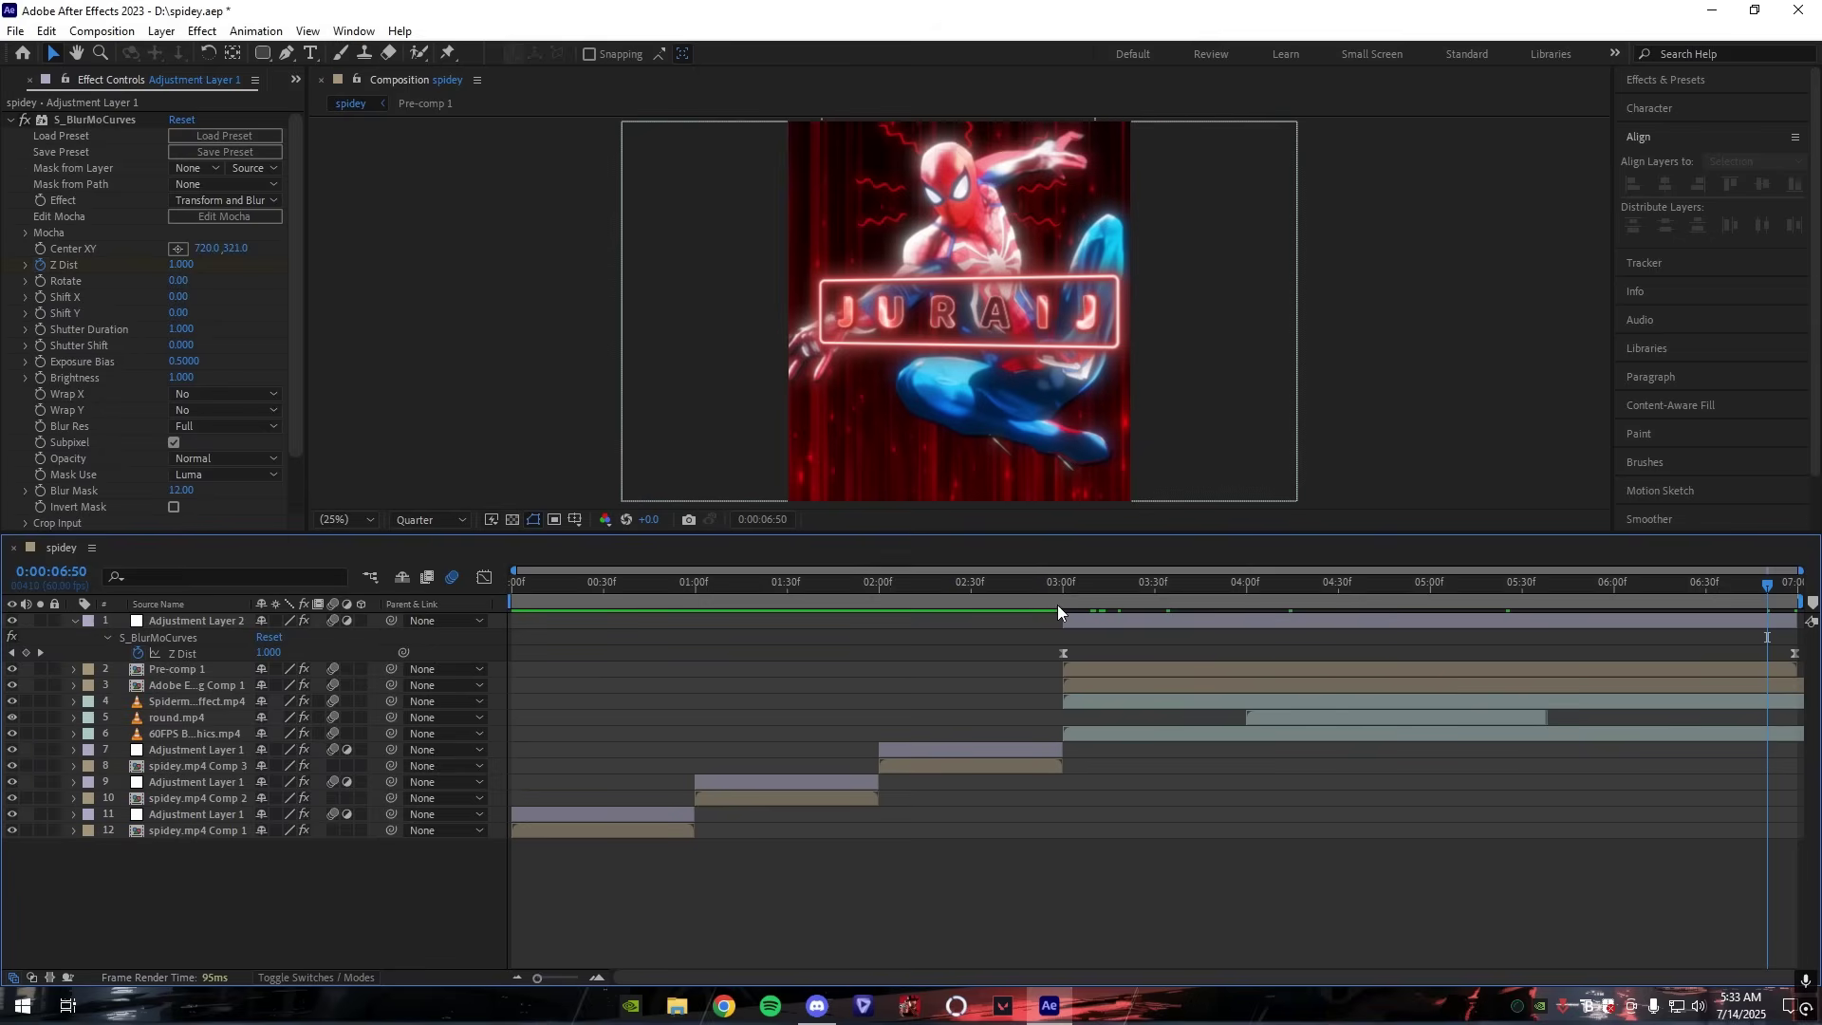
{"action": "right_click", "coordinate": [501, 830]}
{"action": "mouse_move", "coordinate": [418, 663]}
{"action": "left_click", "coordinate": [674, 811]}
{"action": "key", "text": "ctrl+v"}
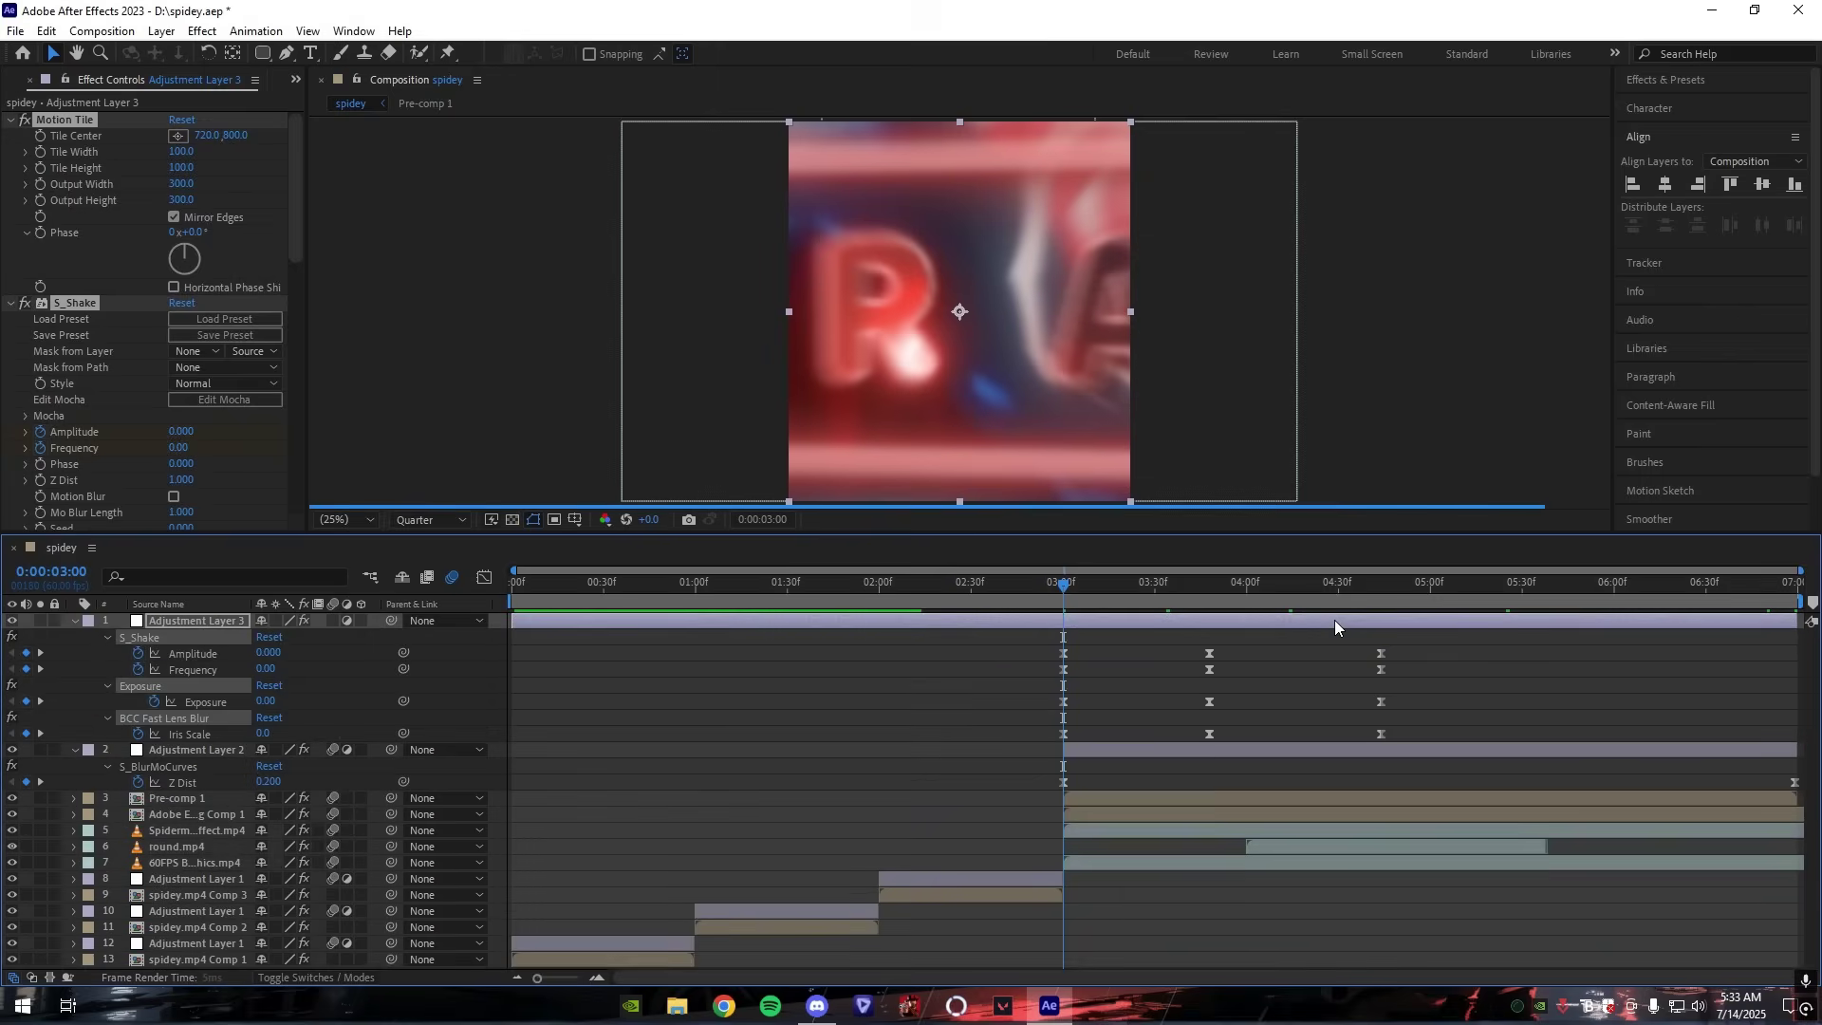
Step: Shift the new adjustment layer so its middle keyframes fall at 0:00:03:00 and trim it to its first and last keyframes
{"action": "left_click_drag", "start_coordinate": [1335, 619], "coordinate": [1189, 623]}
{"action": "left_click", "coordinate": [1228, 594]}
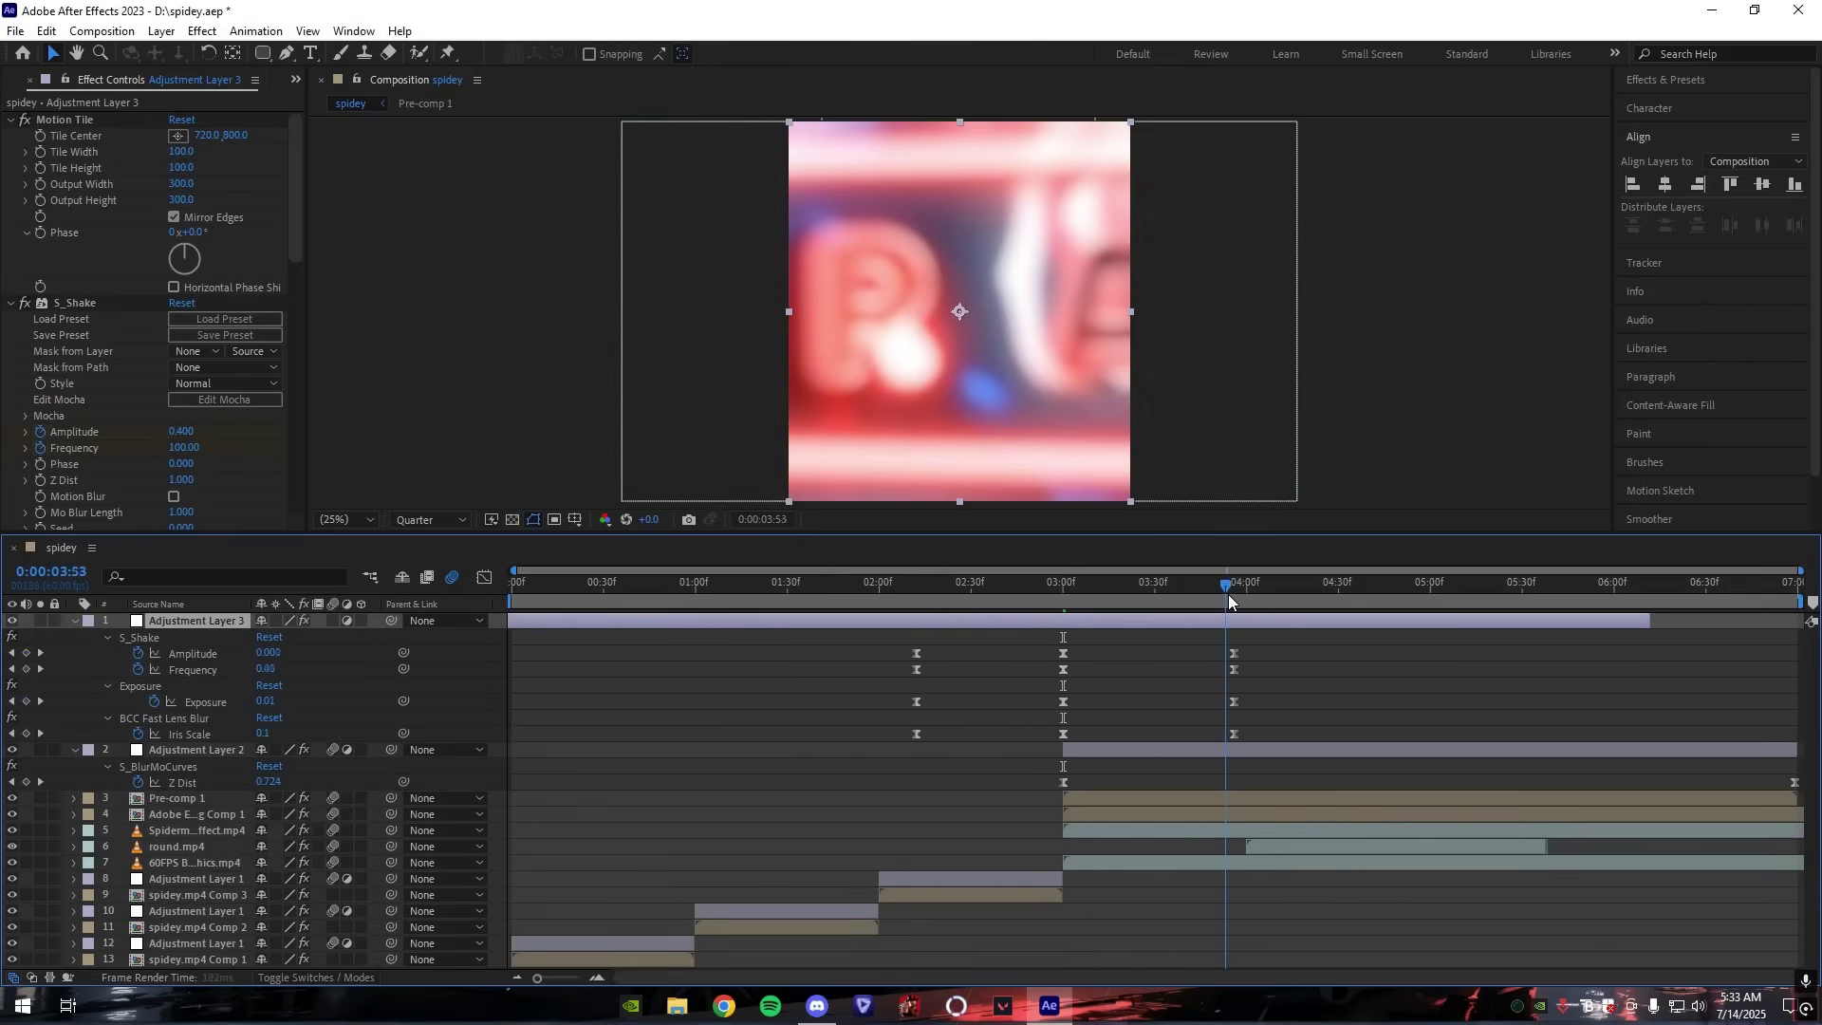
{"action": "key", "text": "alt+bracketright"}
{"action": "left_click", "coordinate": [917, 598]}
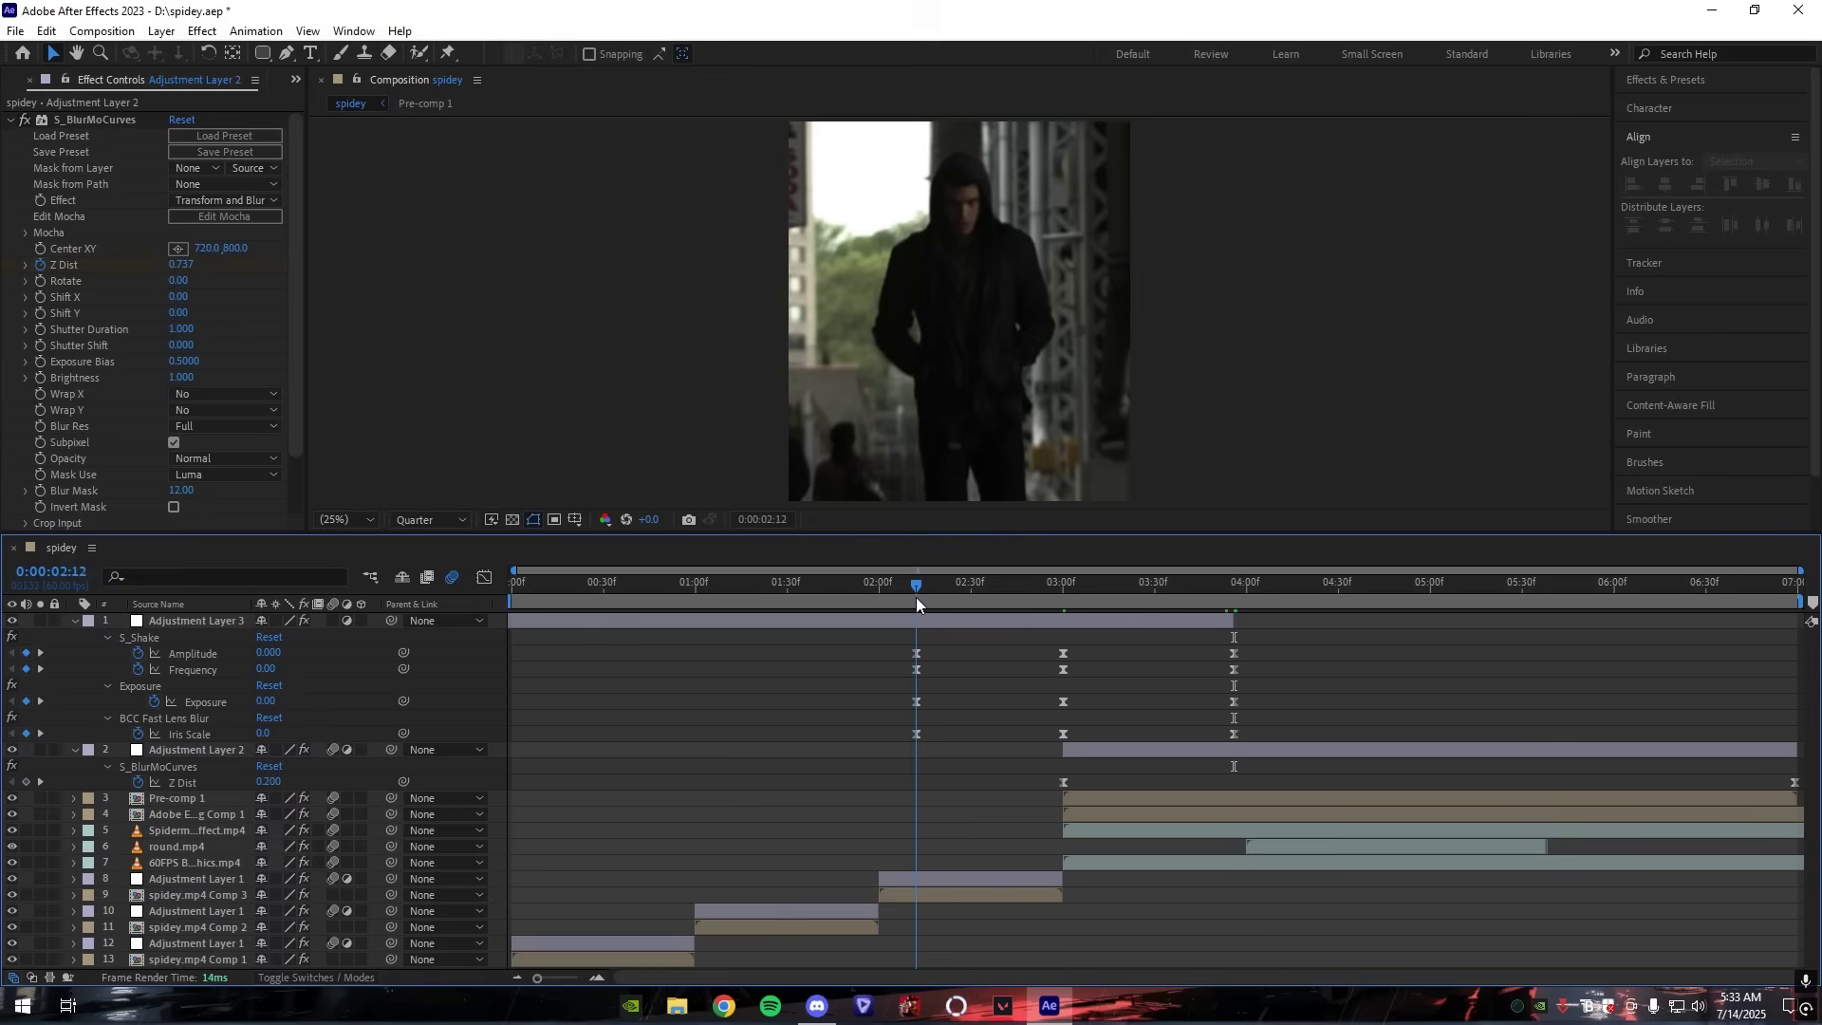
{"action": "left_click", "coordinate": [925, 618]}
{"action": "key", "text": "ctrl+shift+d"}
{"action": "left_click", "coordinate": [894, 634]}
{"action": "key", "text": "Delete"}
{"action": "left_click_drag", "start_coordinate": [928, 587], "coordinate": [1136, 590]}
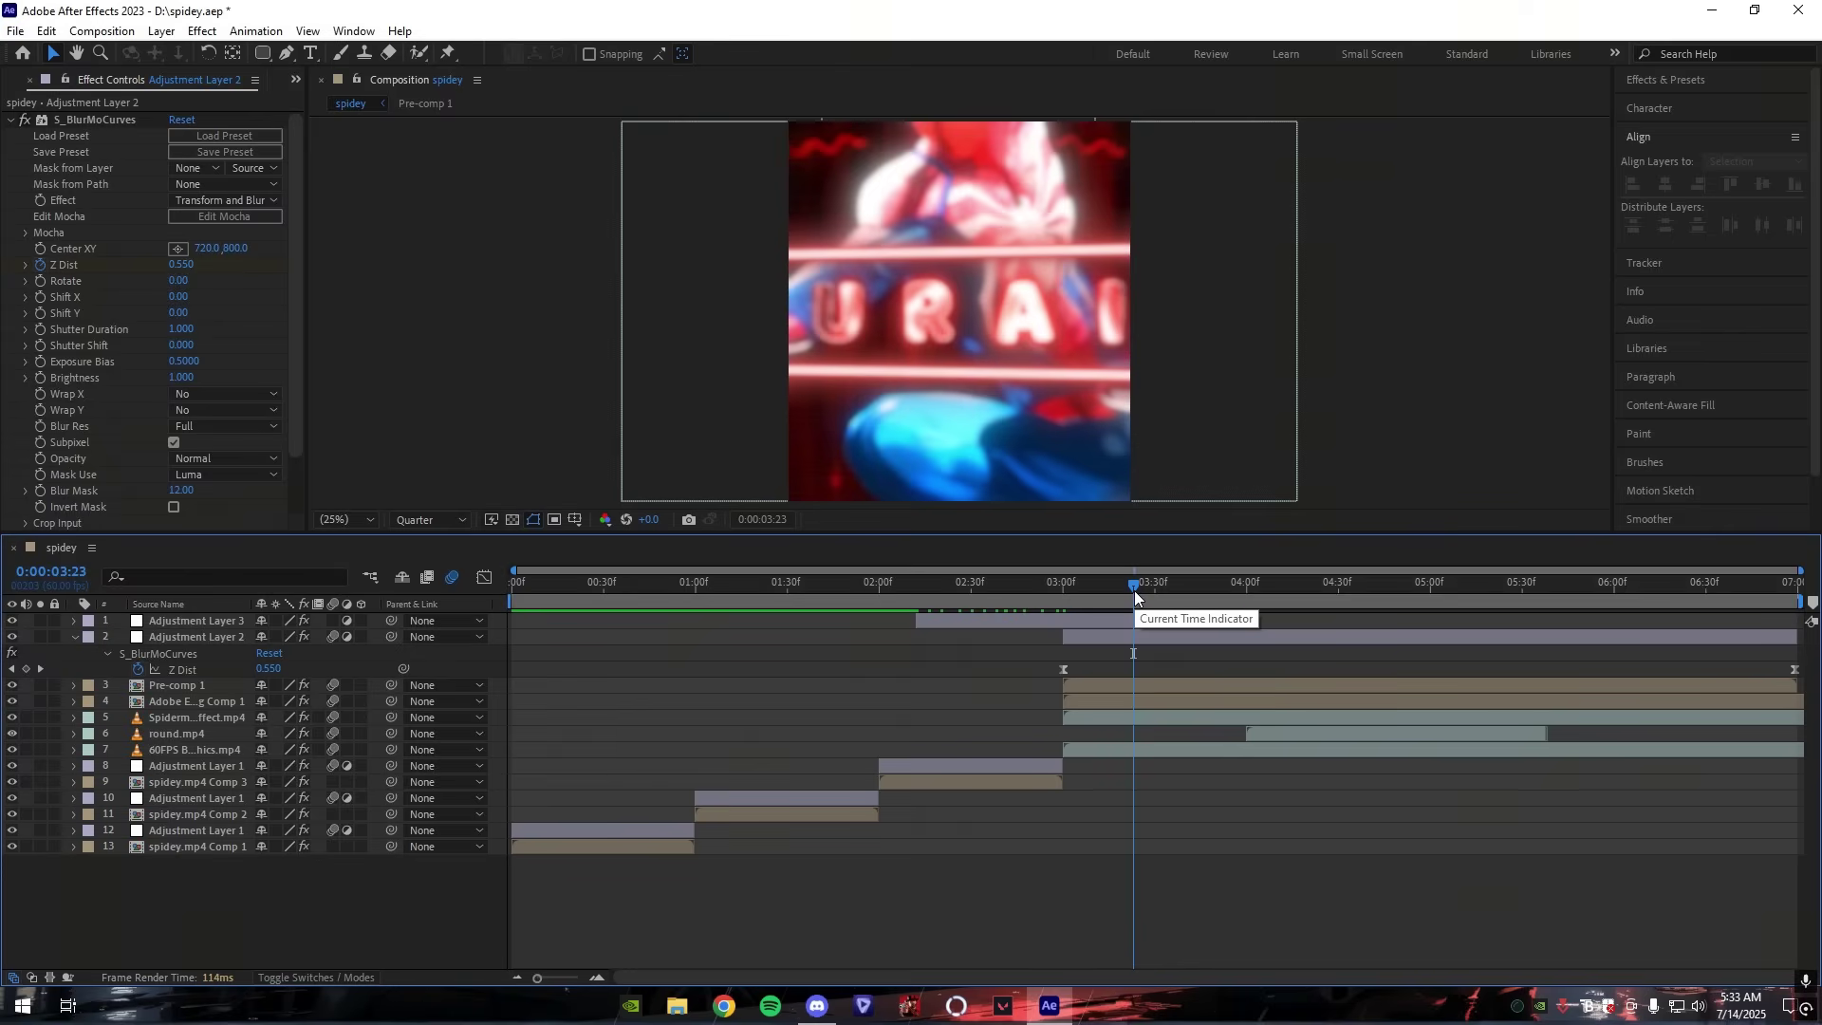
{"action": "left_click", "coordinate": [75, 636]}
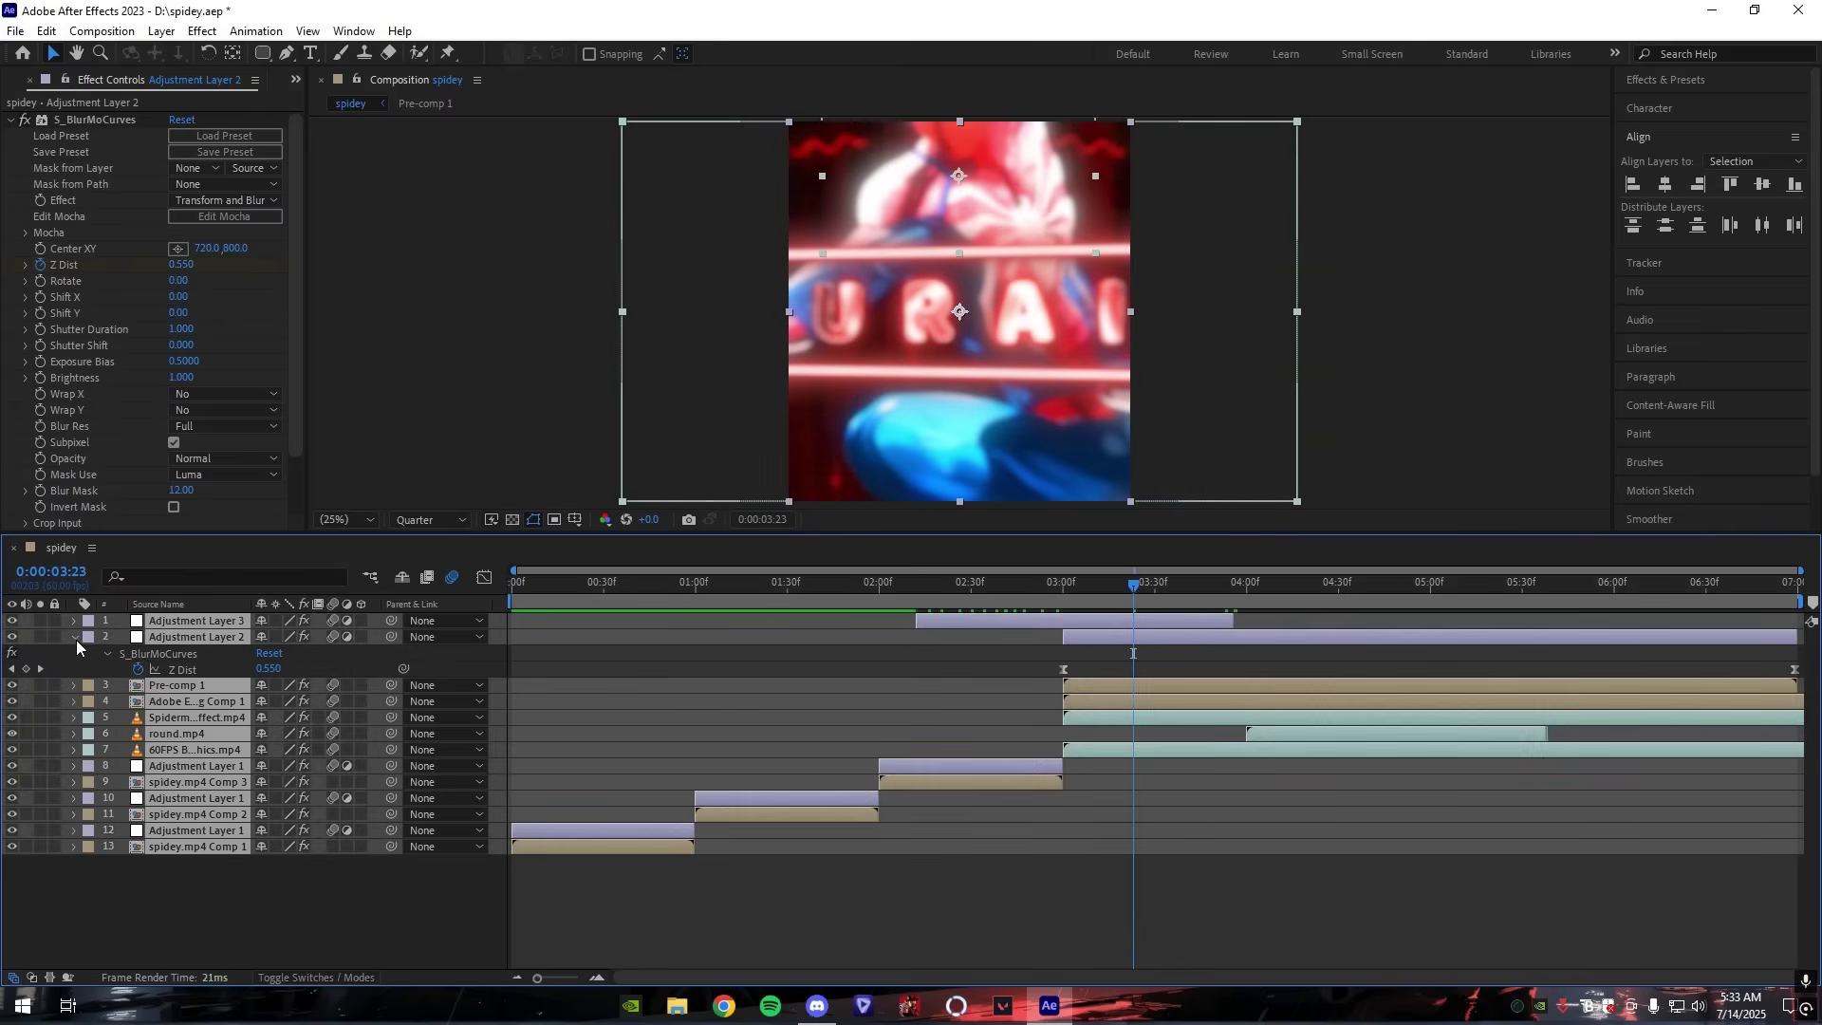
{"action": "left_click", "coordinate": [1056, 592]}
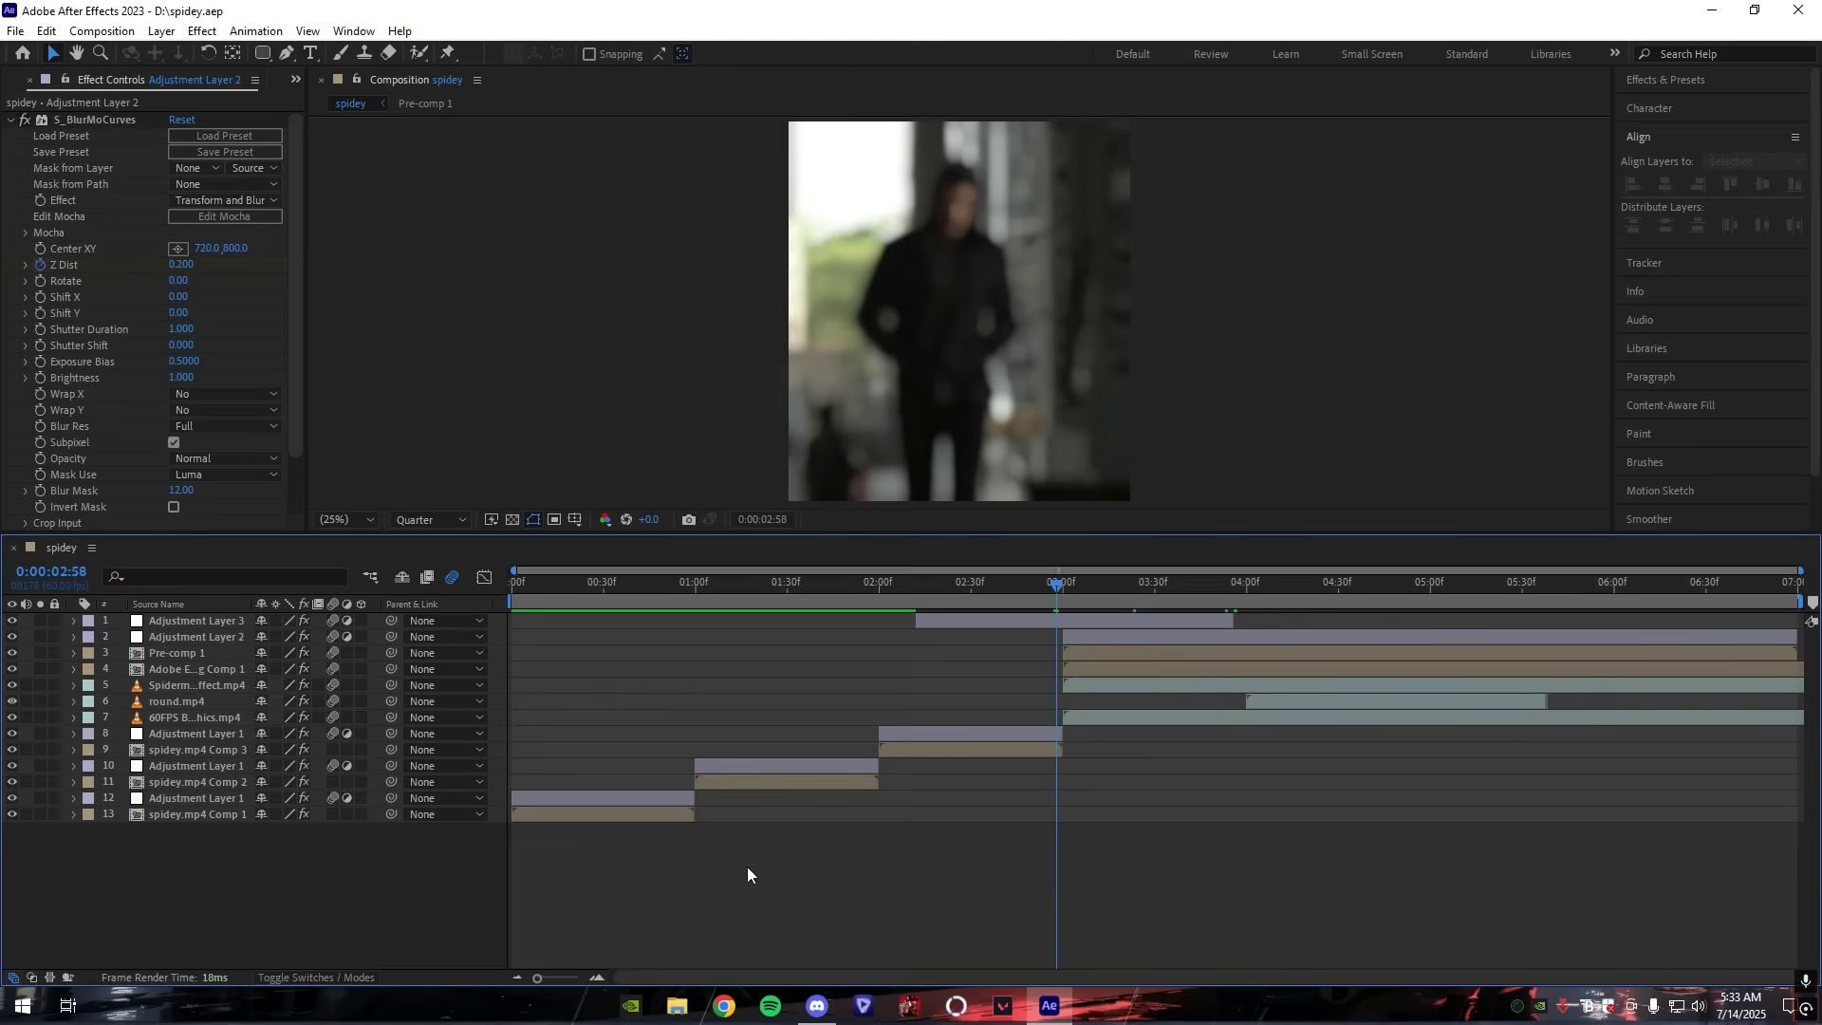
Step: Duplicate the transition adjustment layer, split the copy at 0:00:03:00 and extend its second part to 0:00:04:20
{"action": "left_click", "coordinate": [595, 980]}
{"action": "left_click", "coordinate": [518, 977]}
{"action": "left_click", "coordinate": [775, 586]}
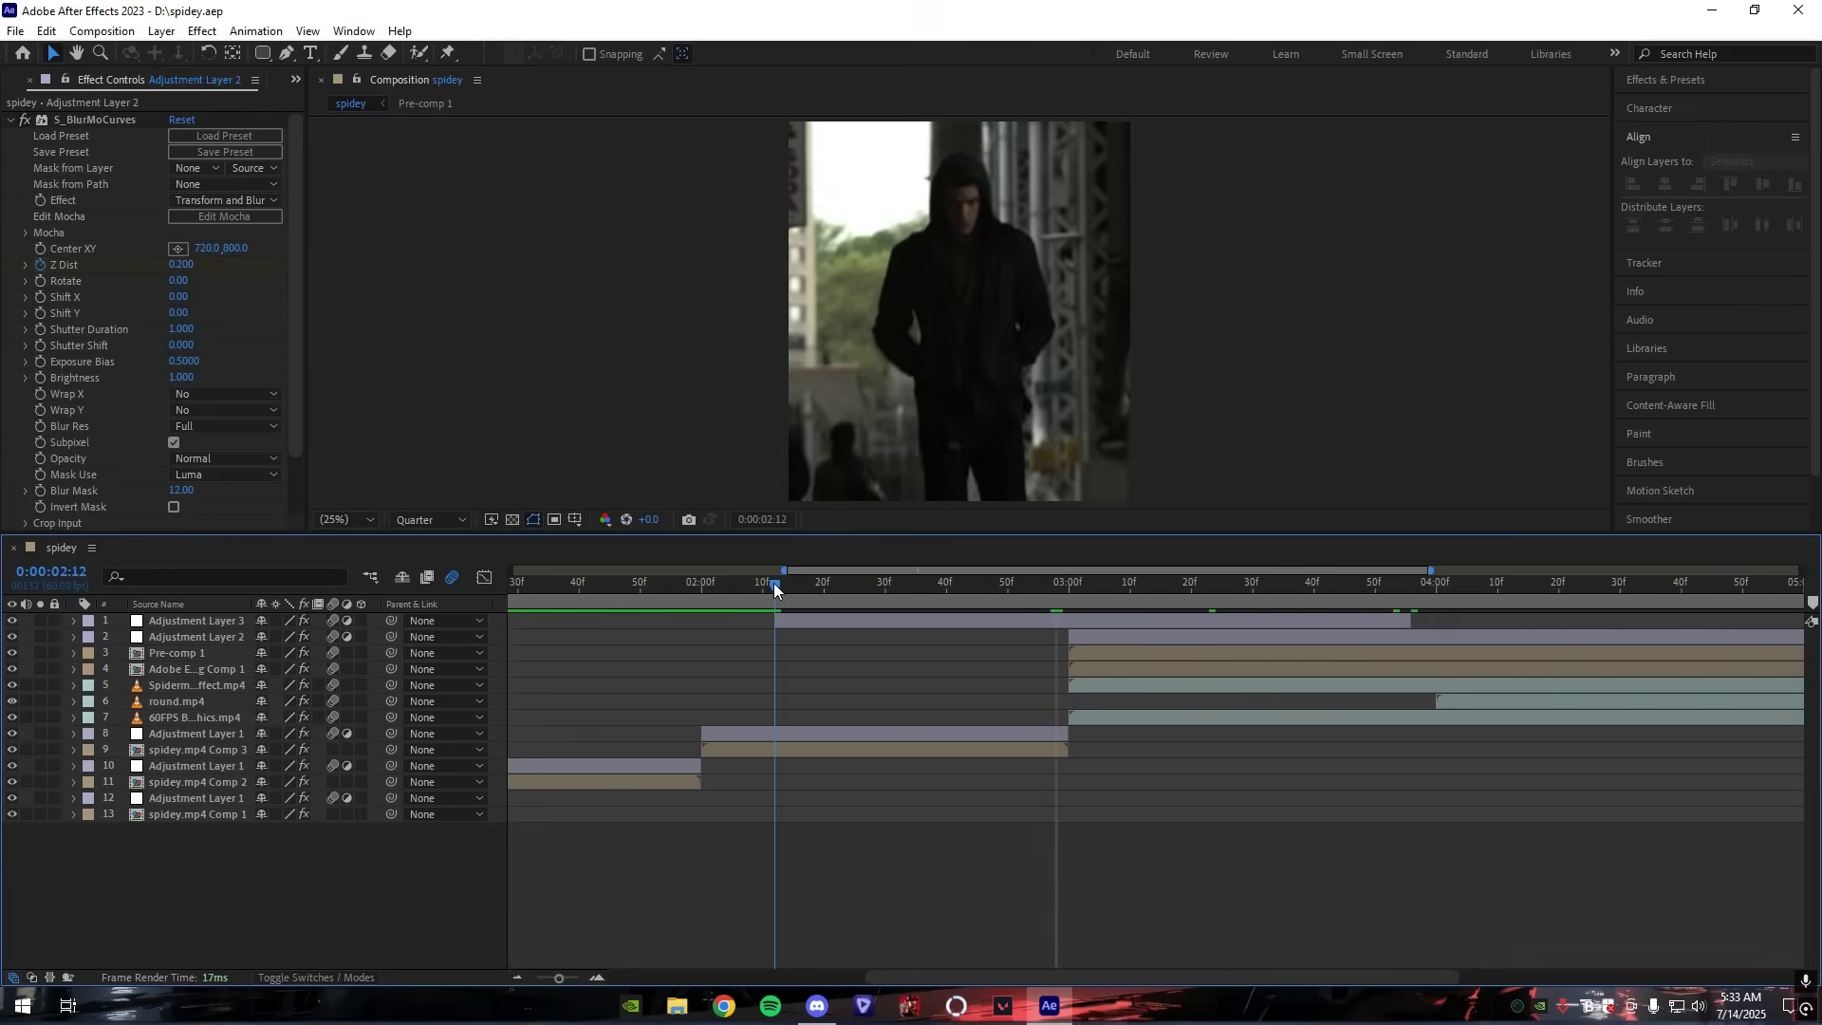
{"action": "left_click", "coordinate": [787, 627]}
{"action": "key", "text": "ctrl+d"}
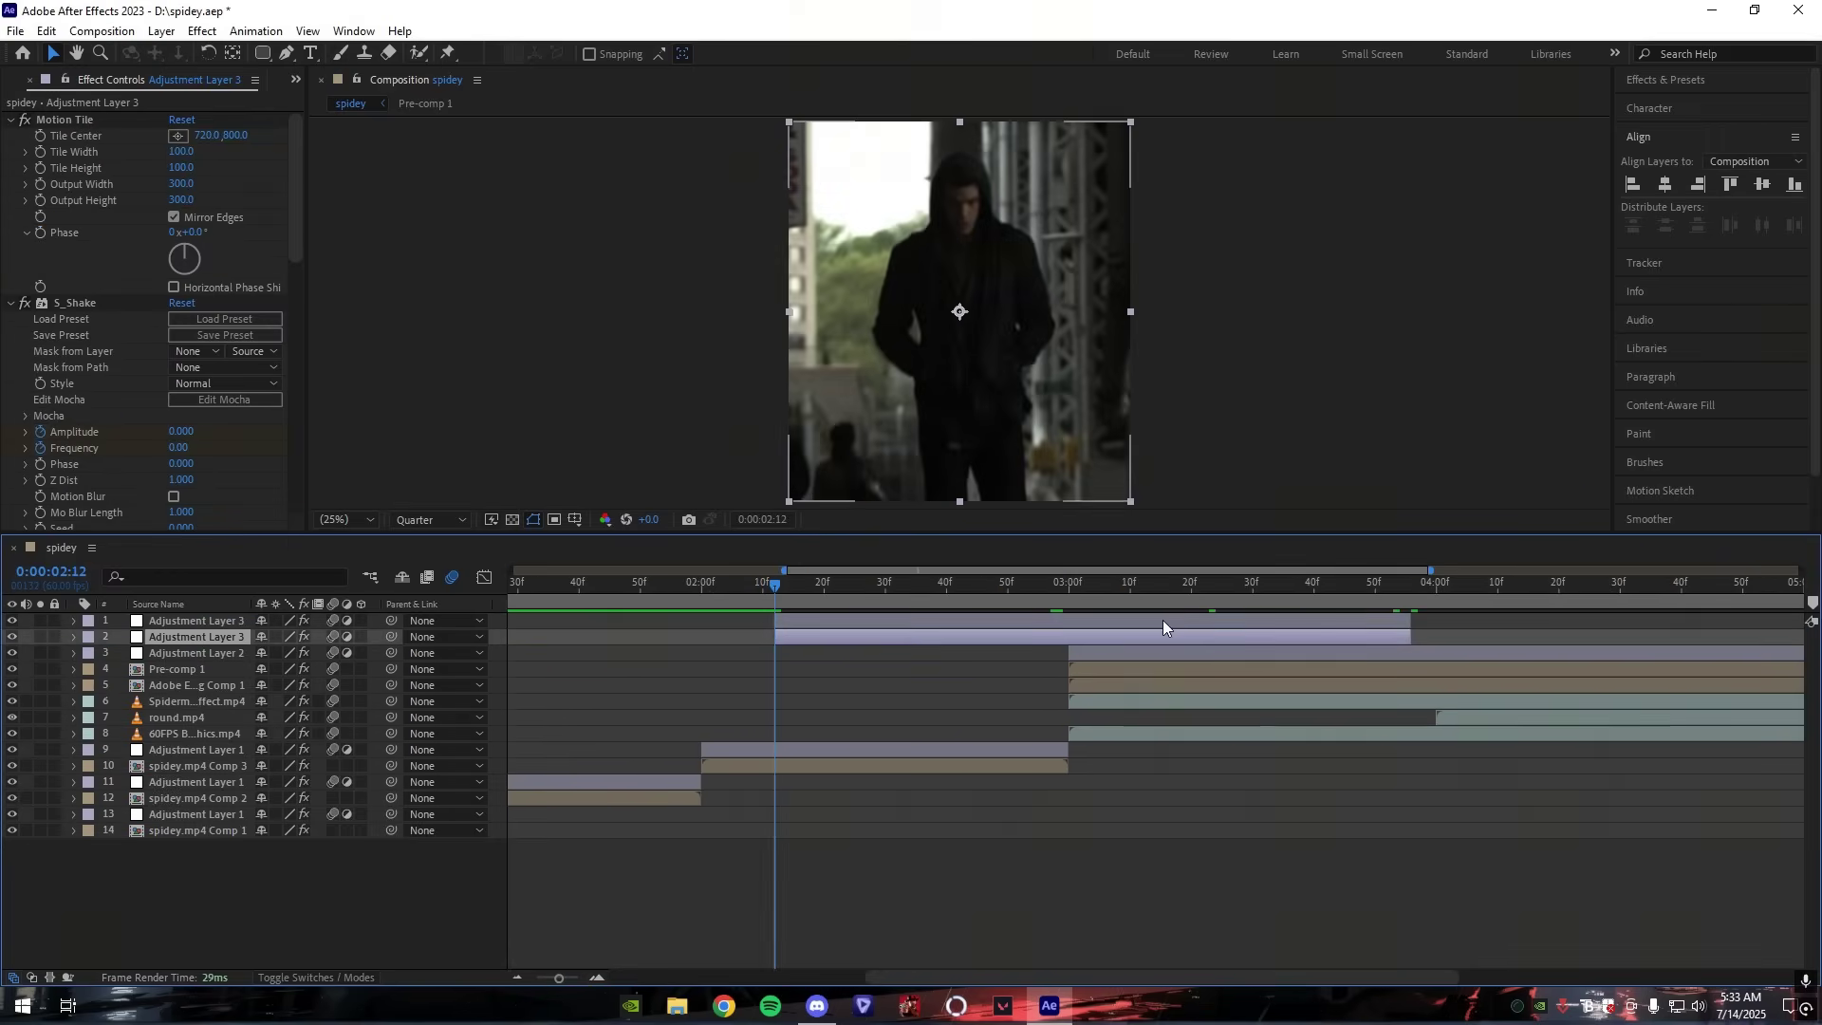
{"action": "key", "text": "ctrl+shift+d"}
{"action": "left_click", "coordinate": [1564, 588]}
{"action": "left_click_drag", "start_coordinate": [1562, 589], "coordinate": [1559, 590]}
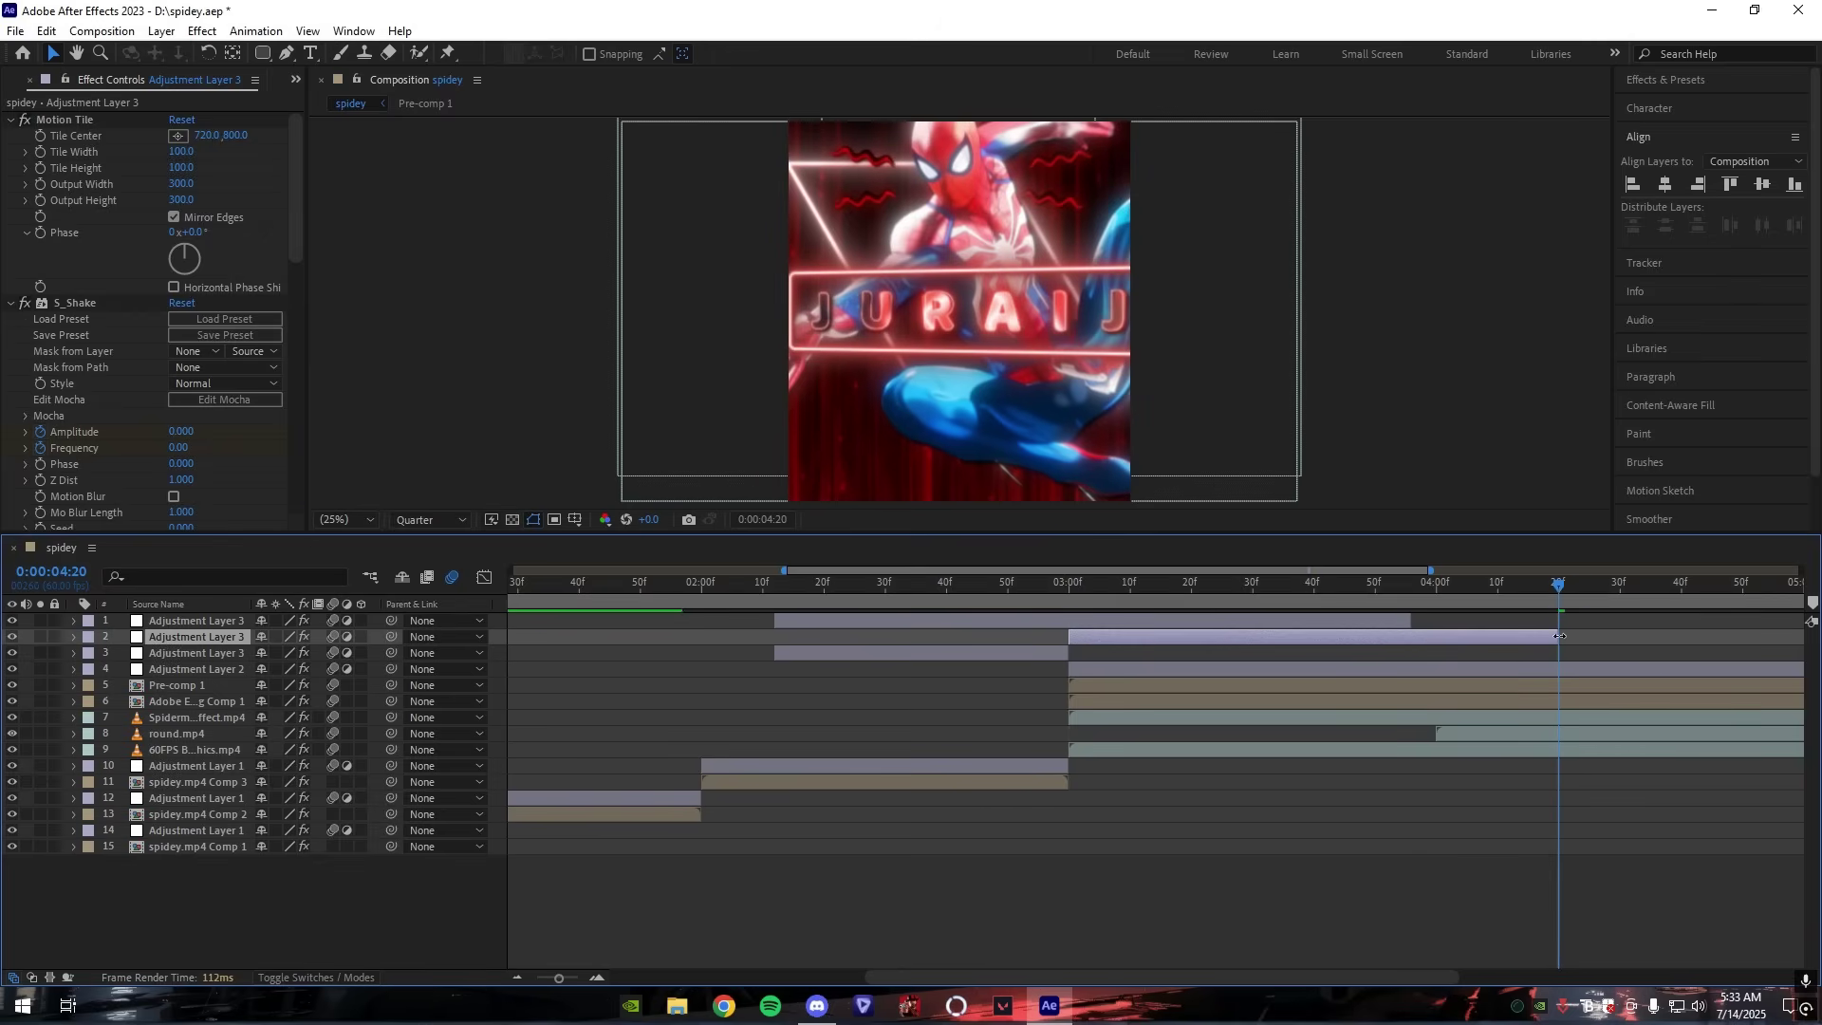
{"action": "left_click", "coordinate": [1025, 668]}
Step: Remove all effects from both split adjustment layer parts and extend the second part to 0:00:04:30
{"action": "left_click", "coordinate": [938, 653]}
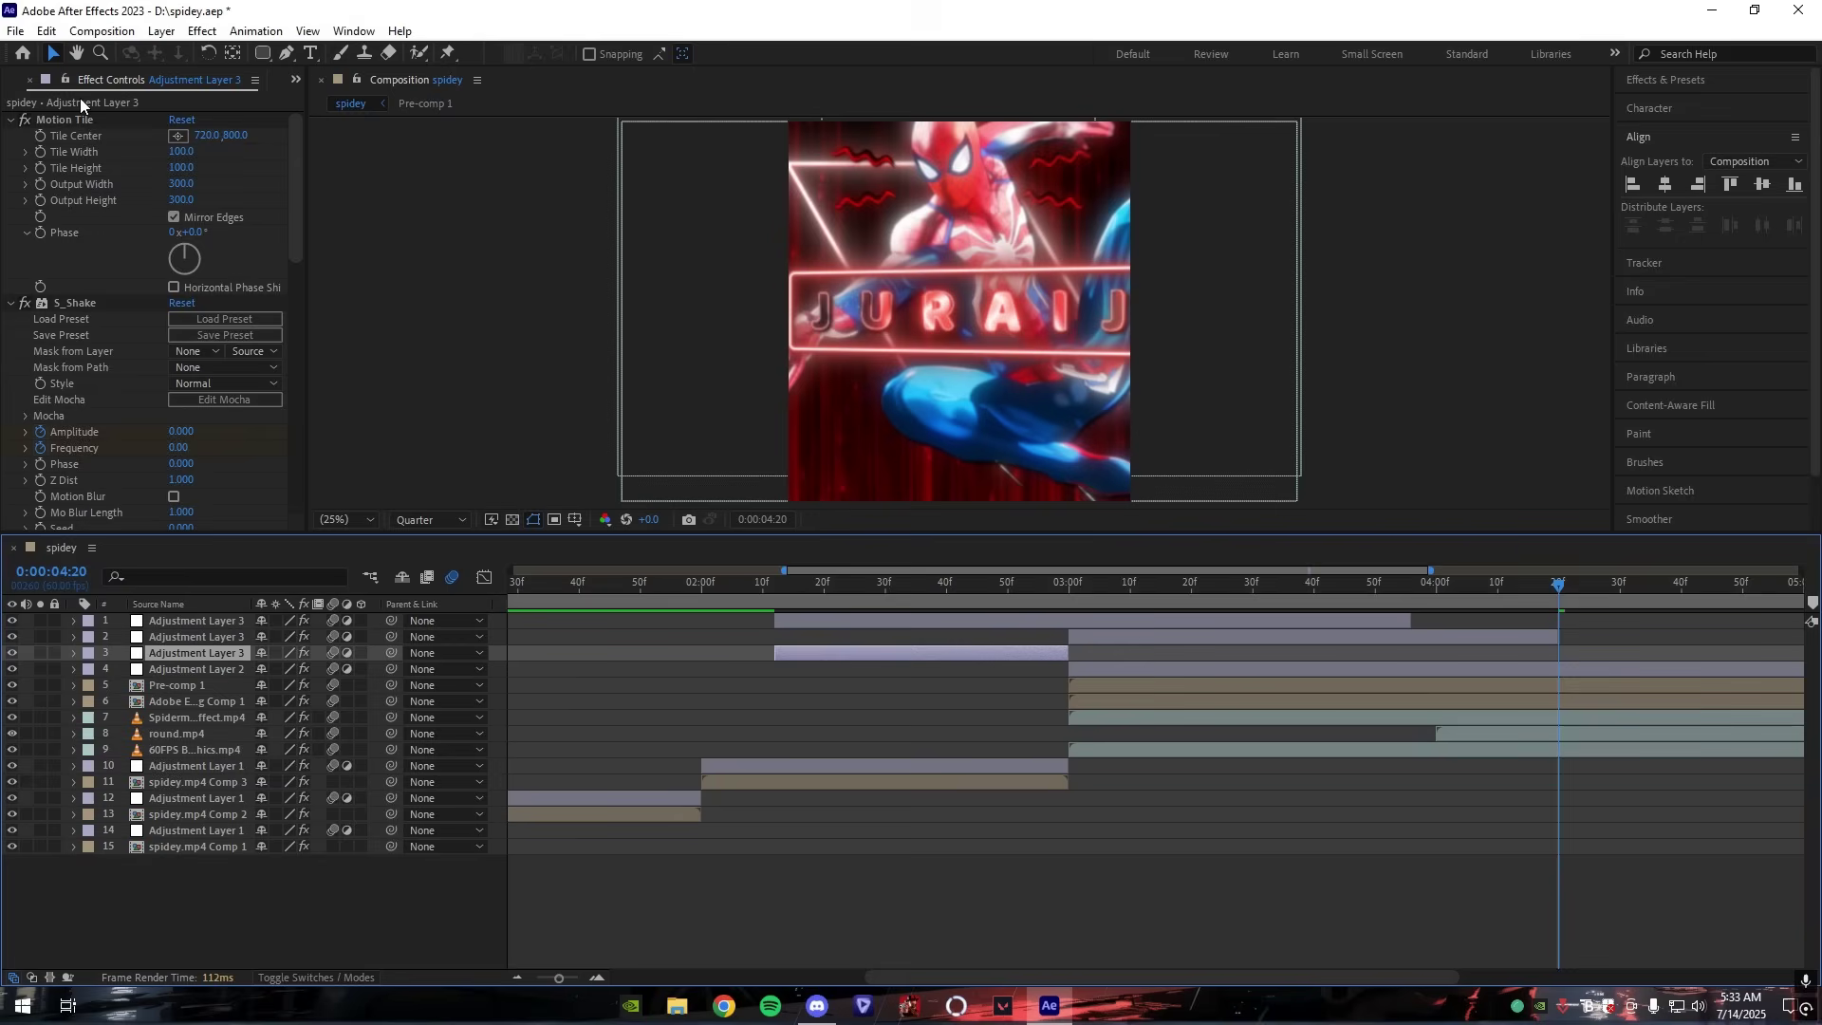
{"action": "left_click", "coordinate": [73, 121]}
{"action": "key", "text": "ctrl+a"}
{"action": "key", "text": "Delete"}
{"action": "left_click", "coordinate": [1232, 638]}
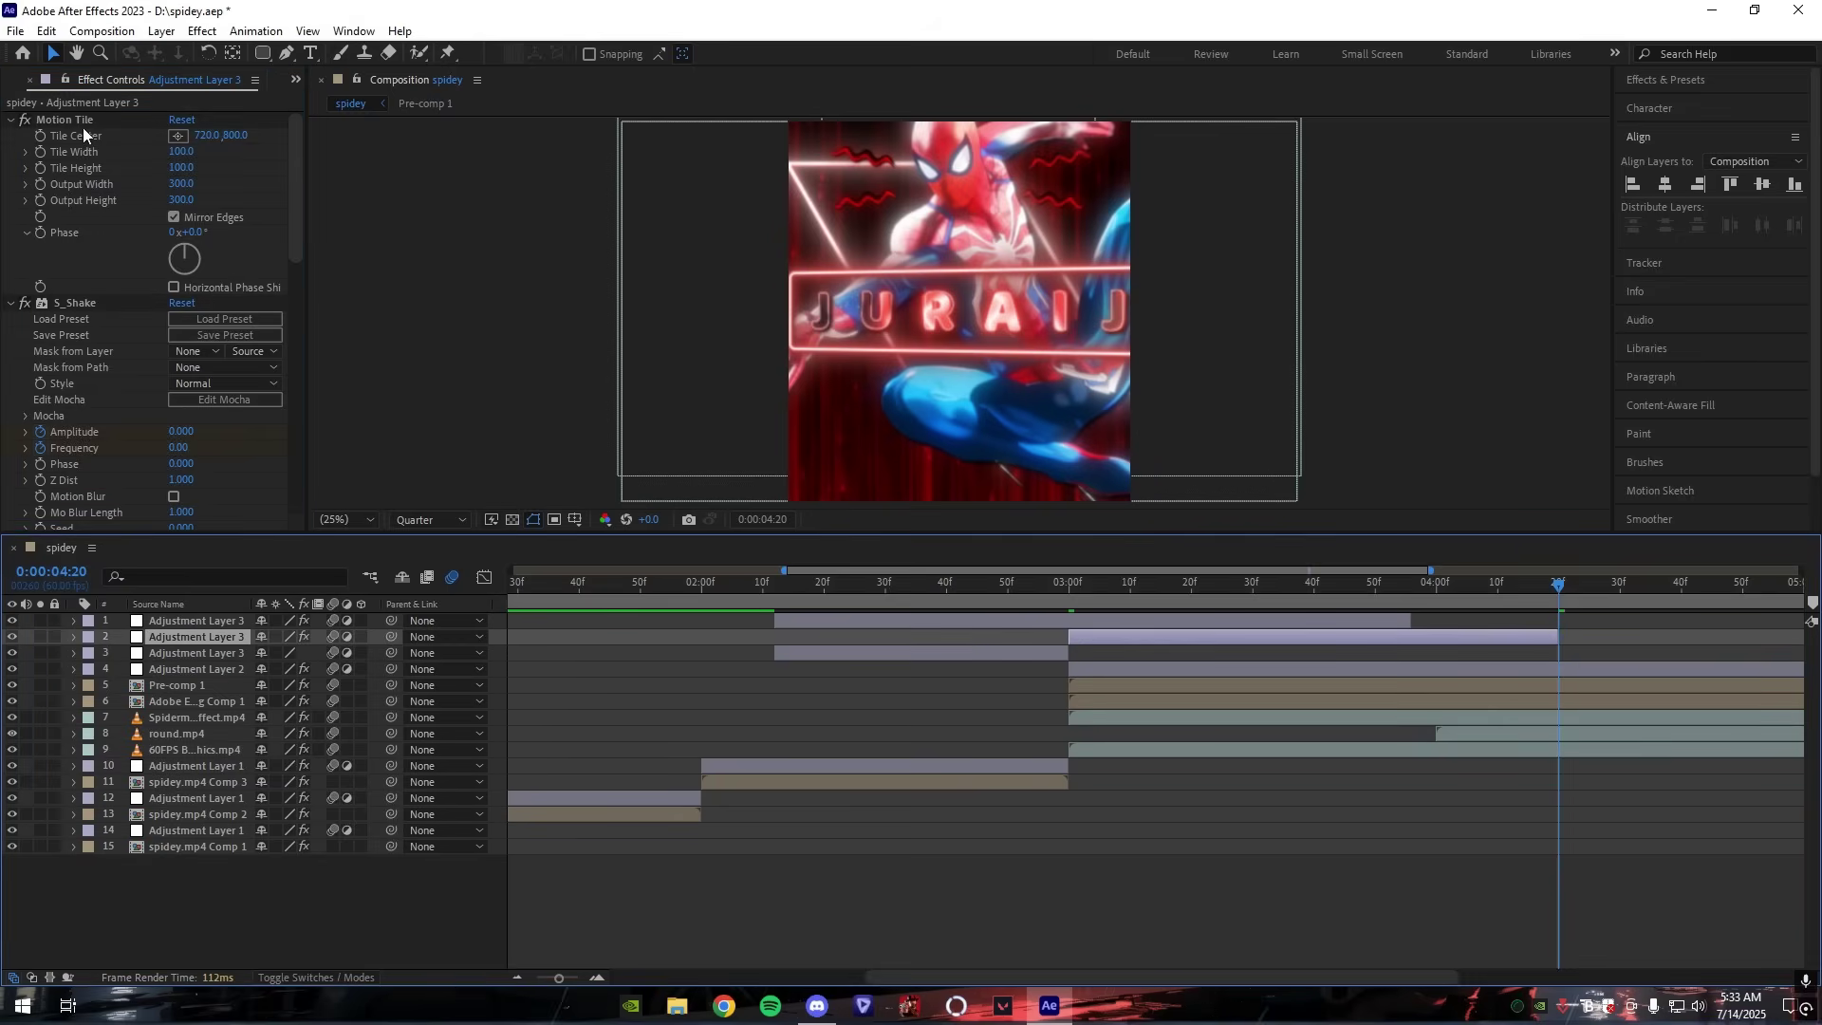
{"action": "left_click", "coordinate": [78, 123]}
{"action": "key", "text": "ctrl+a"}
{"action": "key", "text": "Delete"}
{"action": "left_click", "coordinate": [1623, 598]}
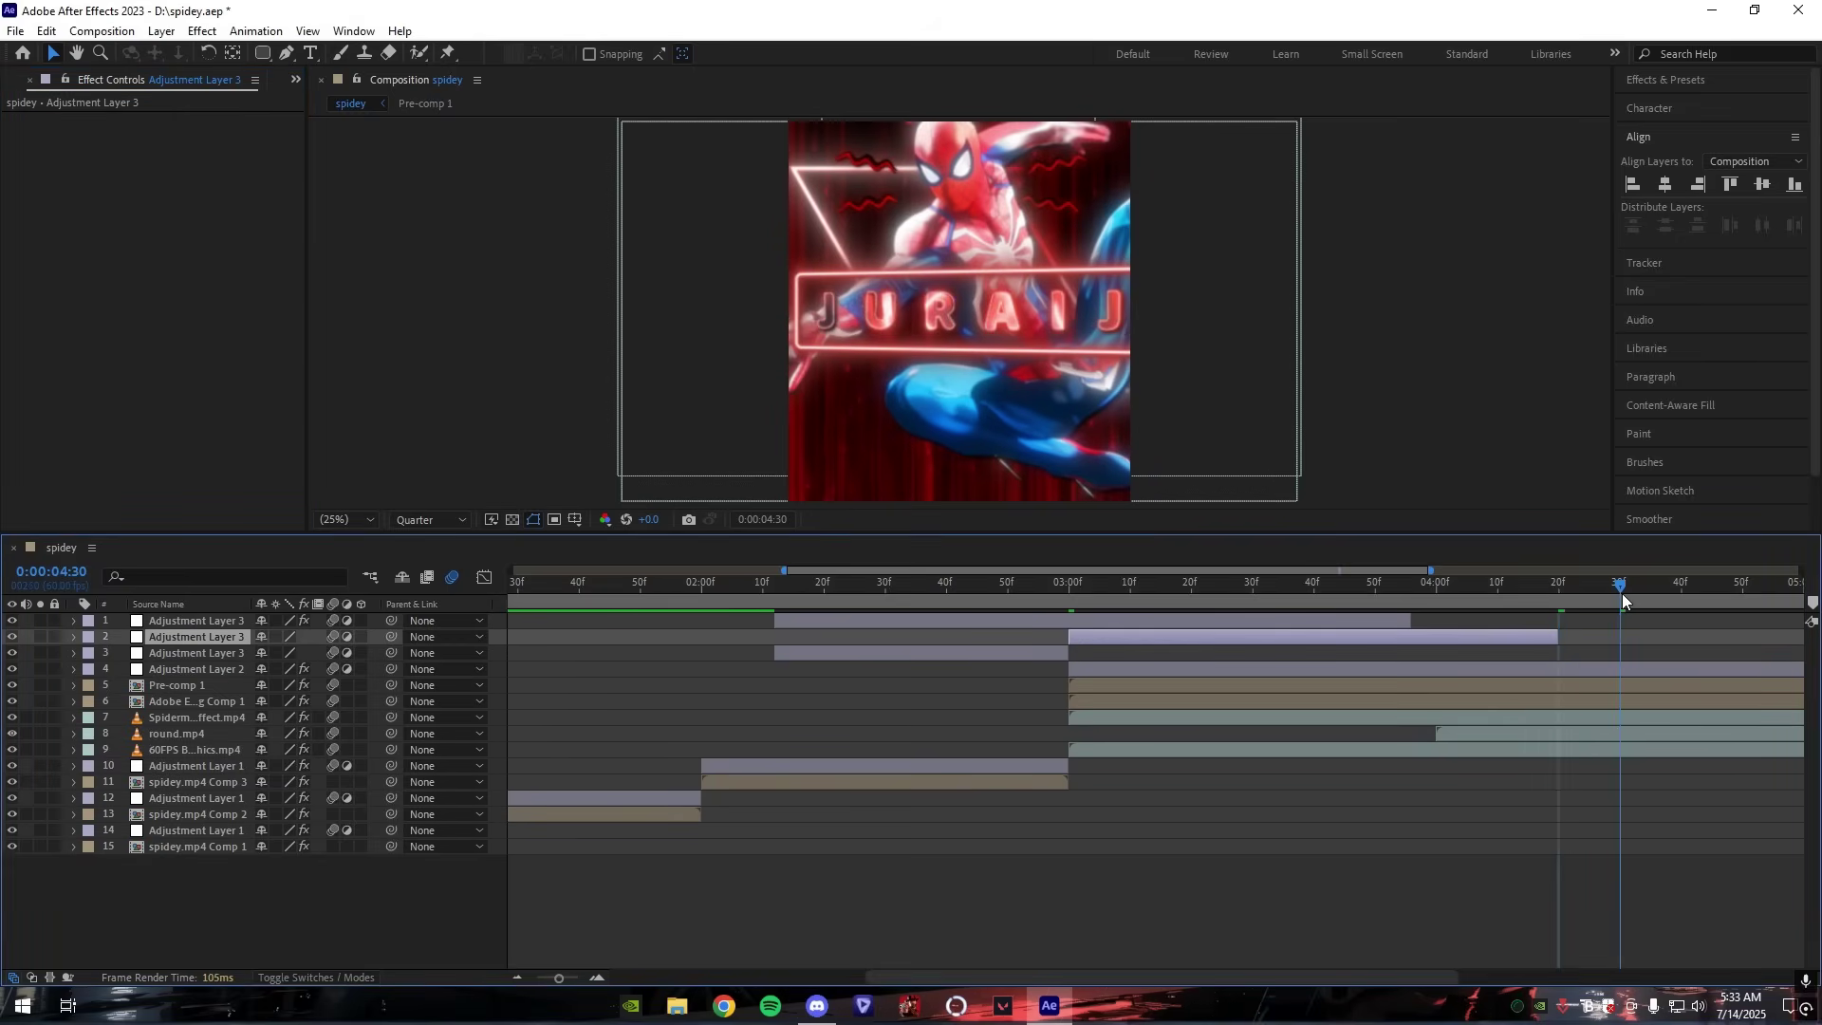
{"action": "left_click", "coordinate": [1626, 636]}
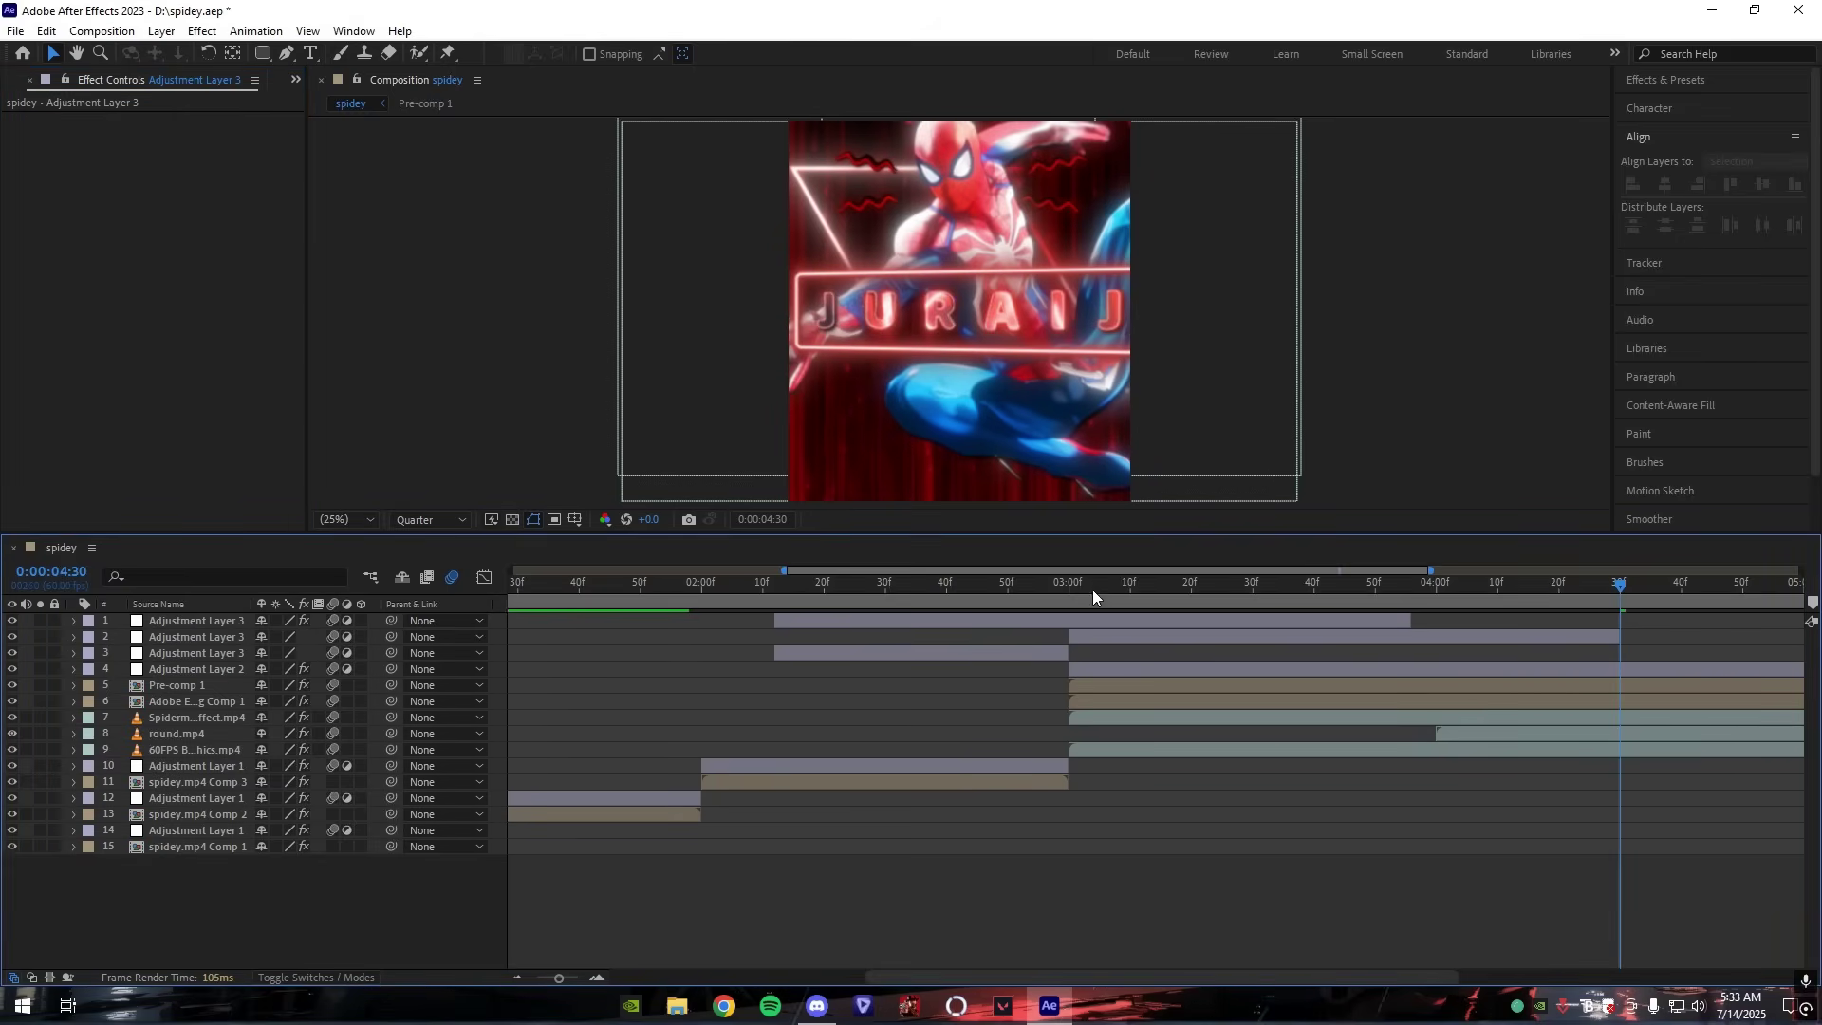
Step: Apply the Warp effect to the first split adjustment layer and extend its start back to 0:00:02:00
{"action": "left_click", "coordinate": [760, 595]}
{"action": "left_click", "coordinate": [795, 652]}
{"action": "key", "text": "ctrl+space"}
{"action": "type", "text": "warp"}
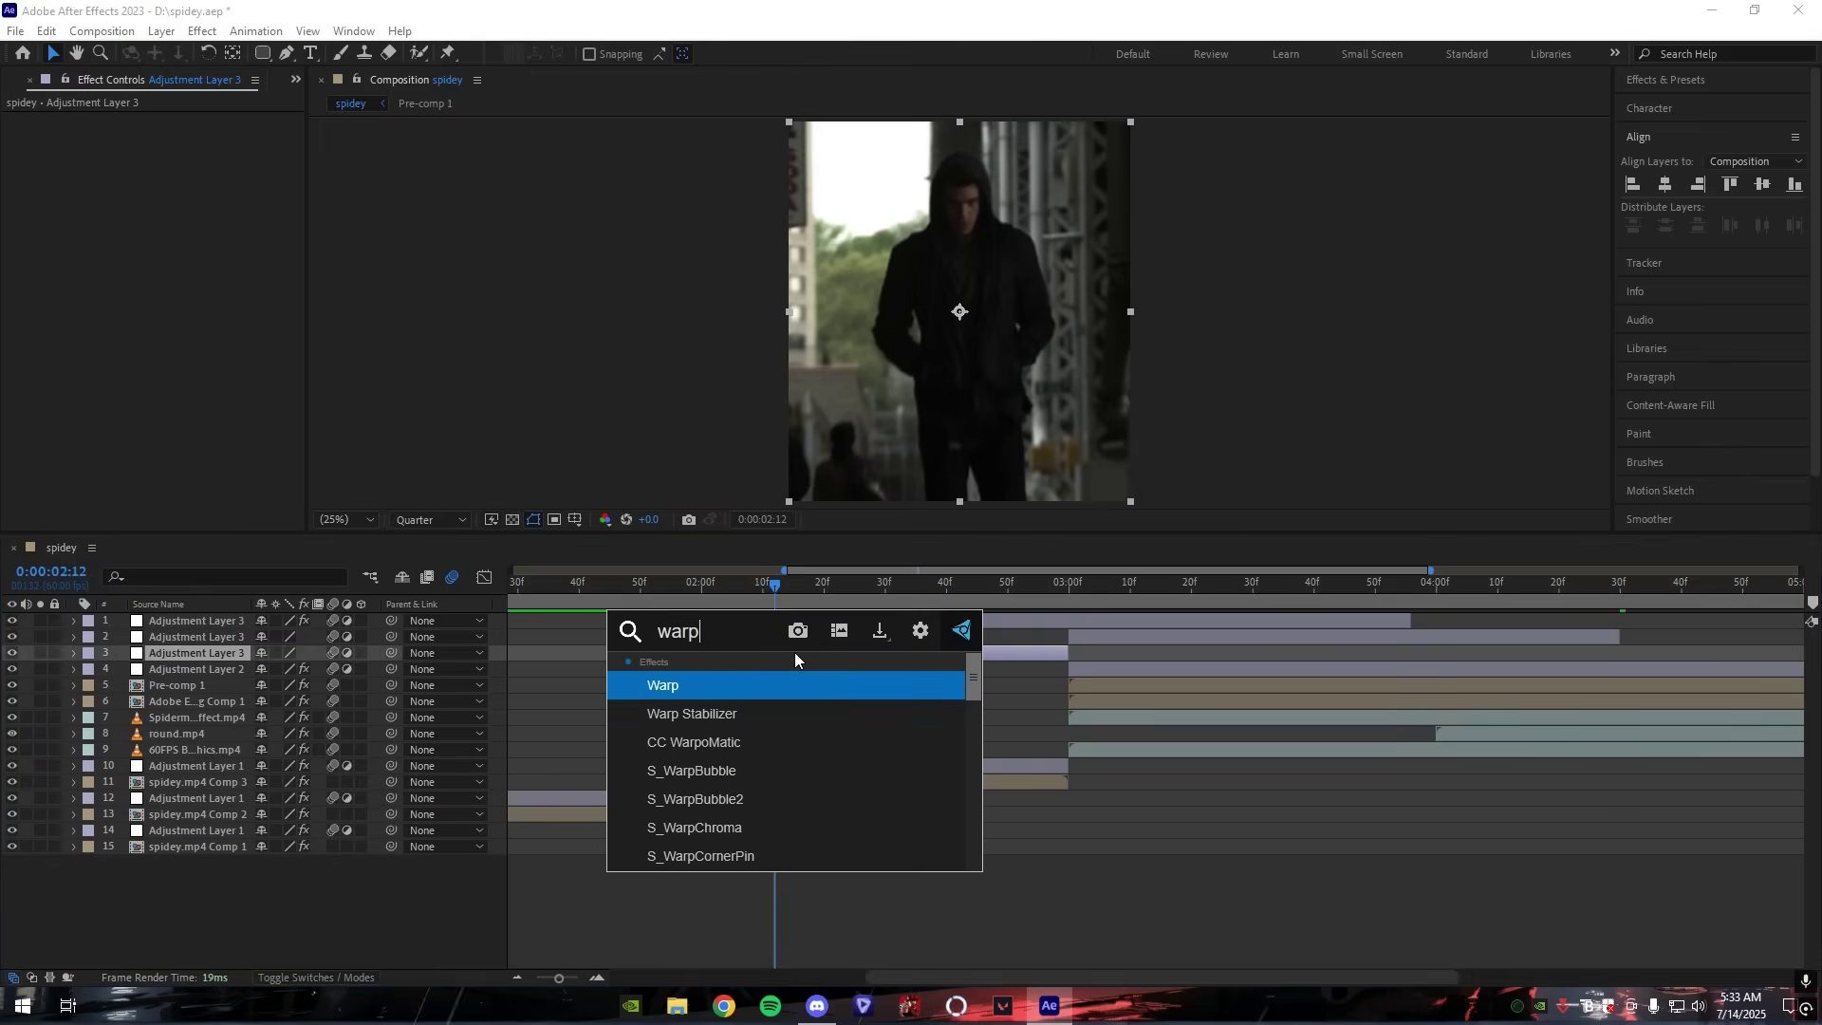
{"action": "key", "text": "Return"}
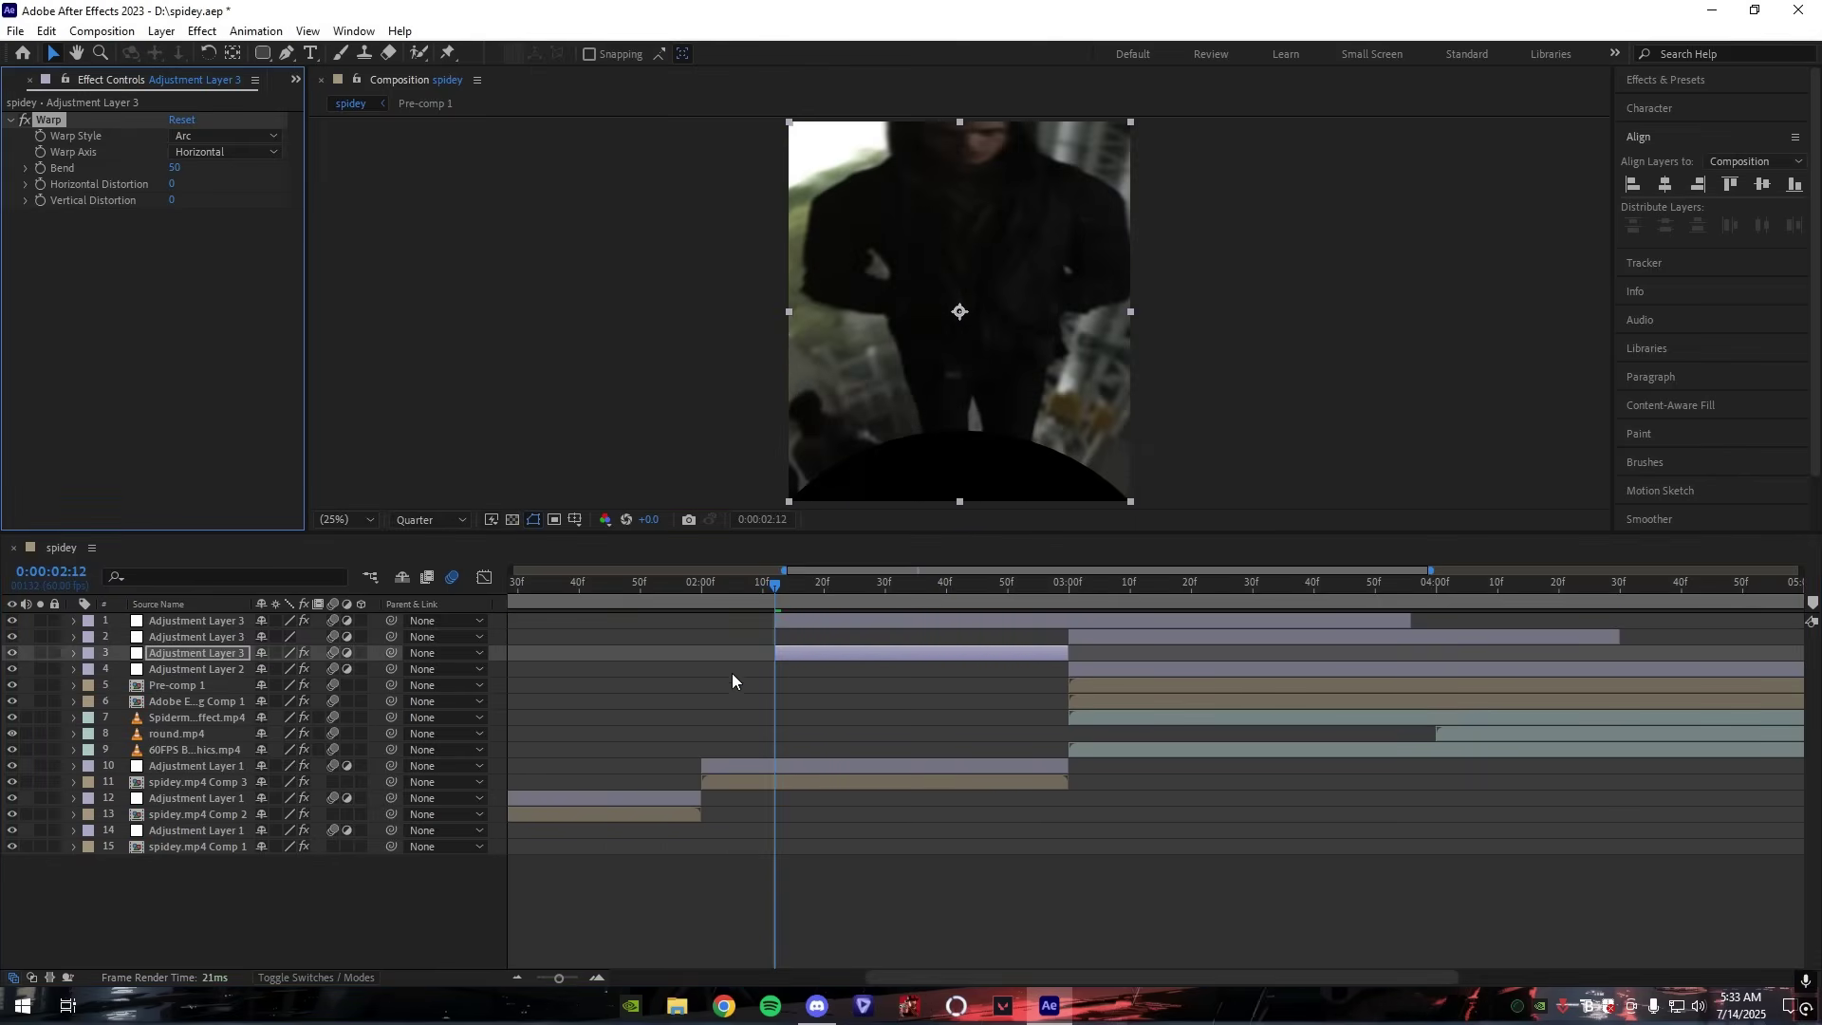
{"action": "left_click_drag", "start_coordinate": [769, 652], "coordinate": [735, 653]}
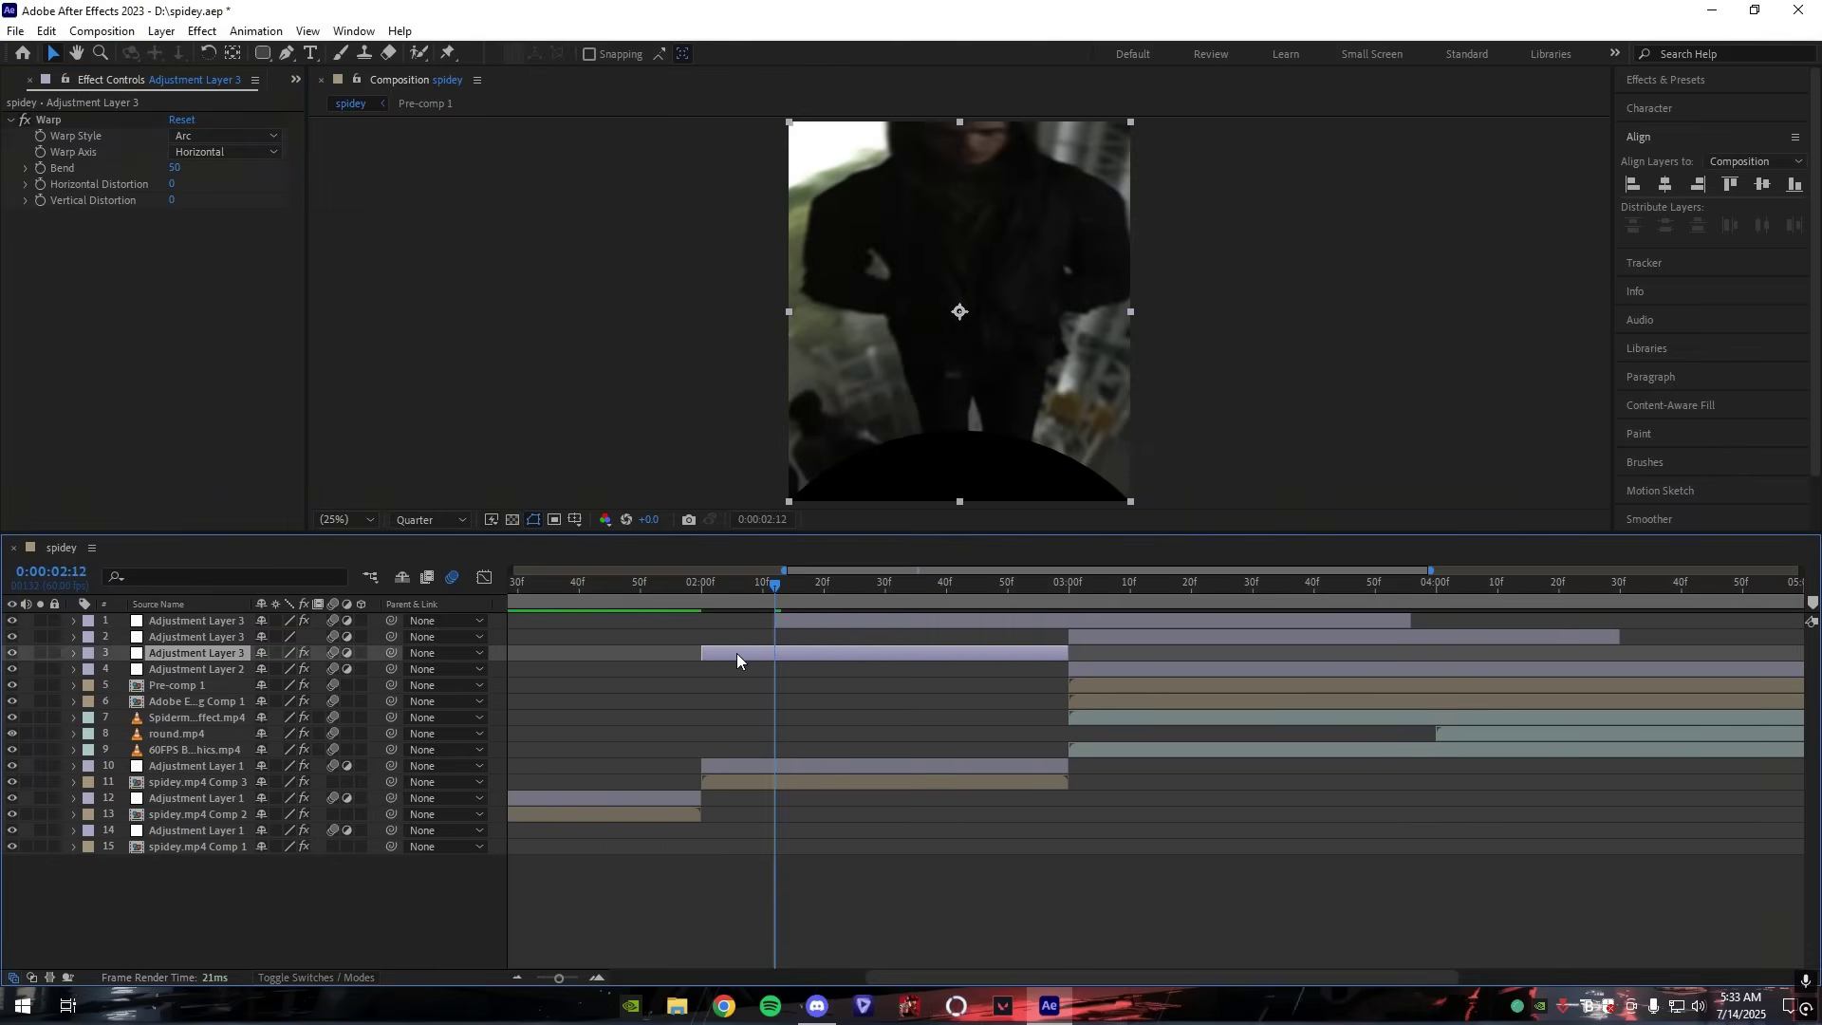
Step: Set the first part's Warp Style to FishEye and keyframe Bend at 0 at 0:00:02:00 and -100 at 0:00:03:00
{"action": "key", "text": "i"}
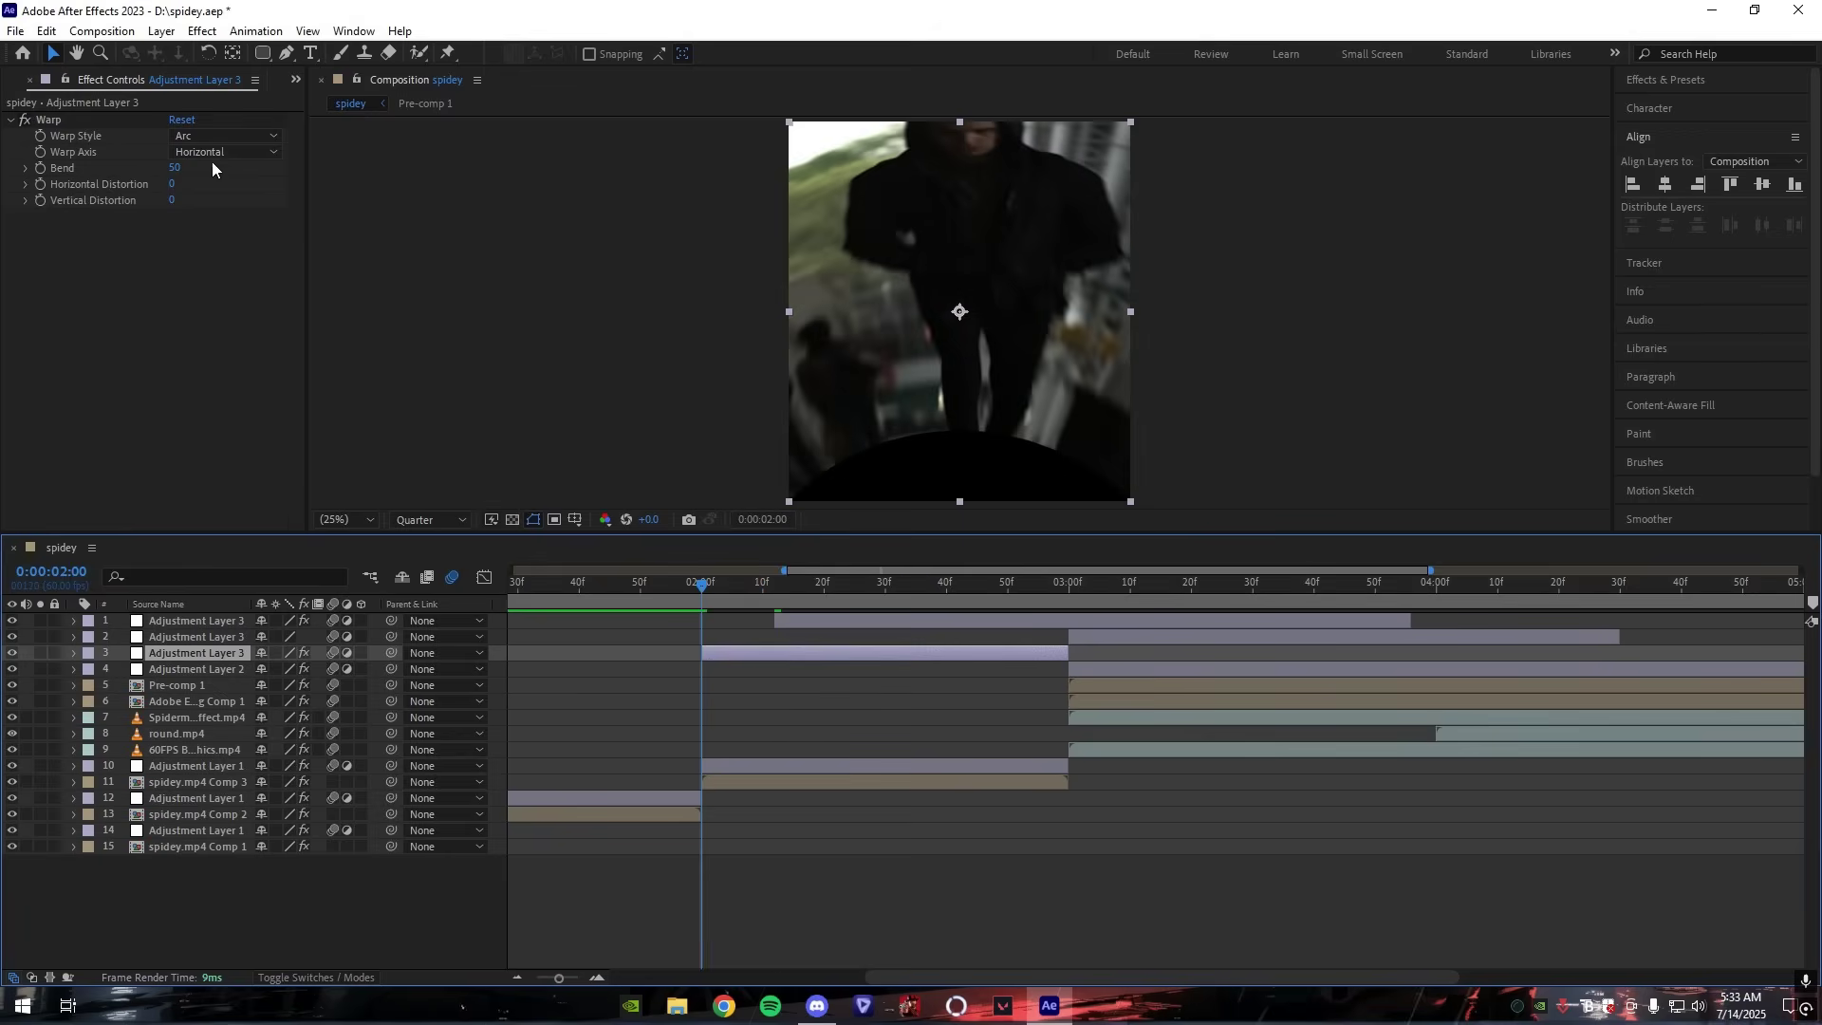
{"action": "left_click", "coordinate": [220, 153]}
{"action": "left_click", "coordinate": [195, 139]}
{"action": "left_click", "coordinate": [233, 389]}
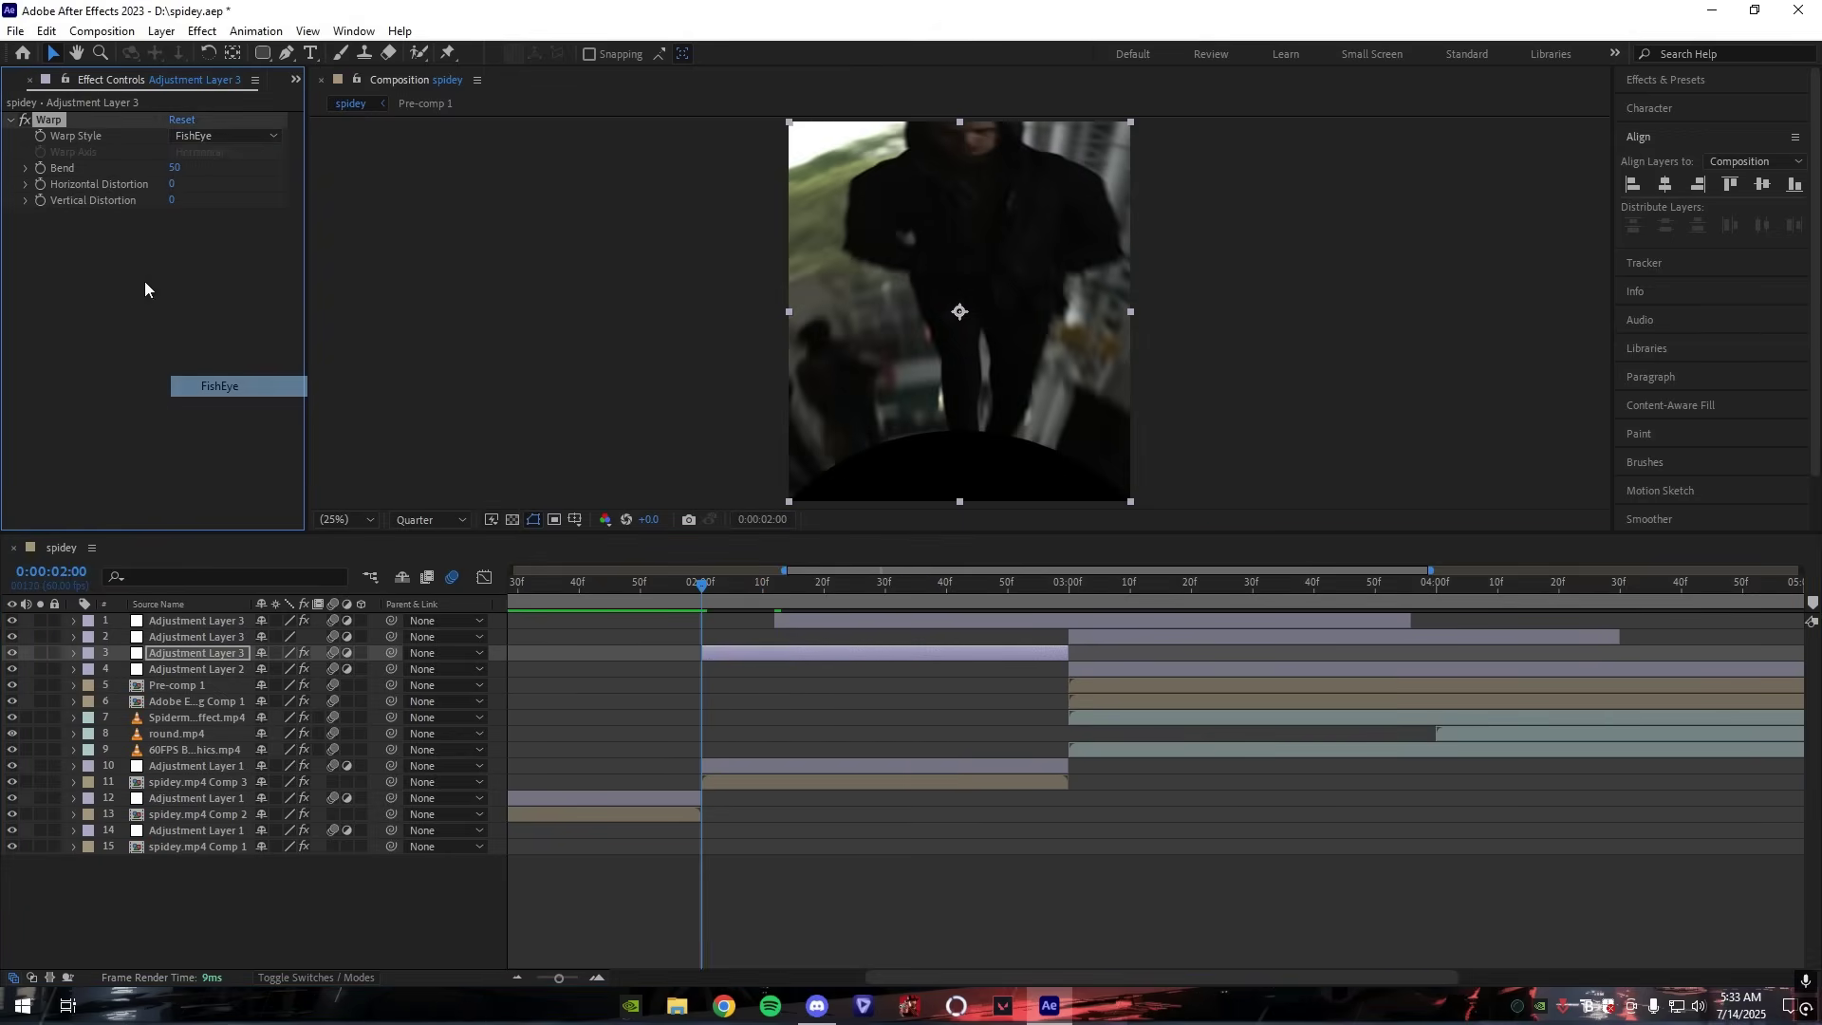
{"action": "type", "text": "0"}
{"action": "left_click", "coordinate": [184, 220]}
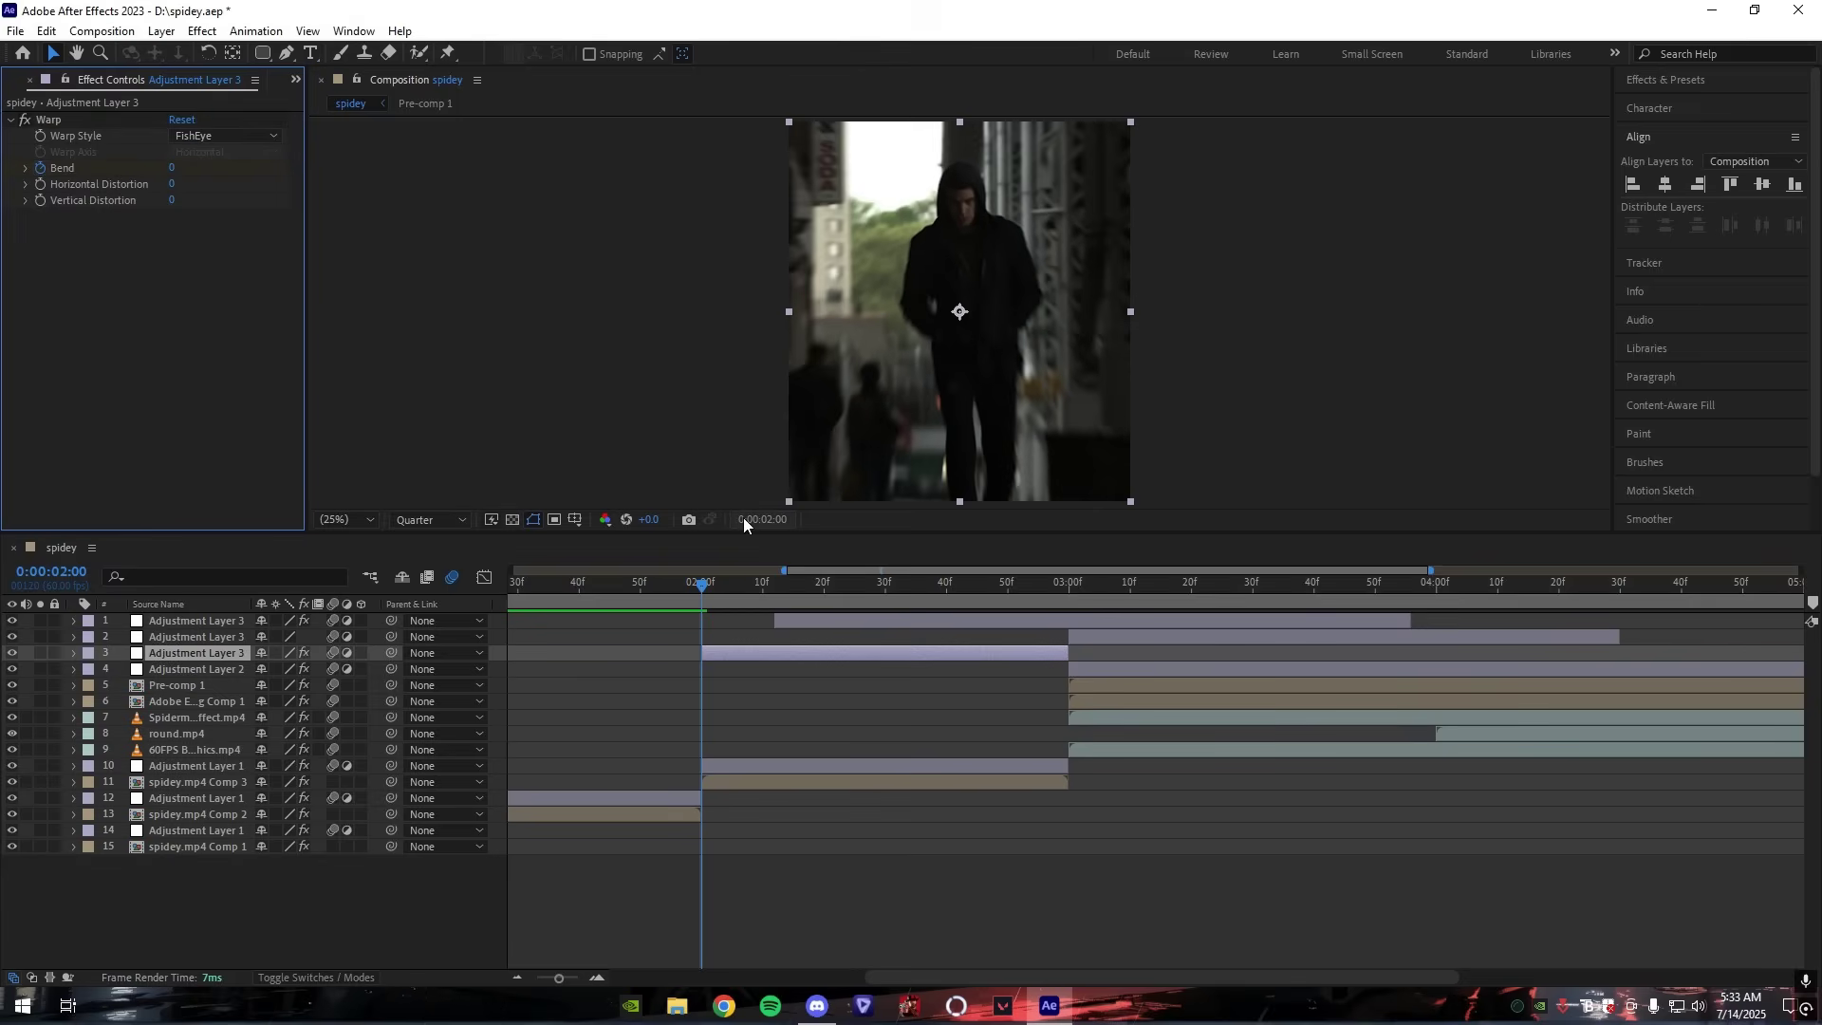
{"action": "left_click", "coordinate": [1072, 584]}
{"action": "left_click", "coordinate": [174, 169]}
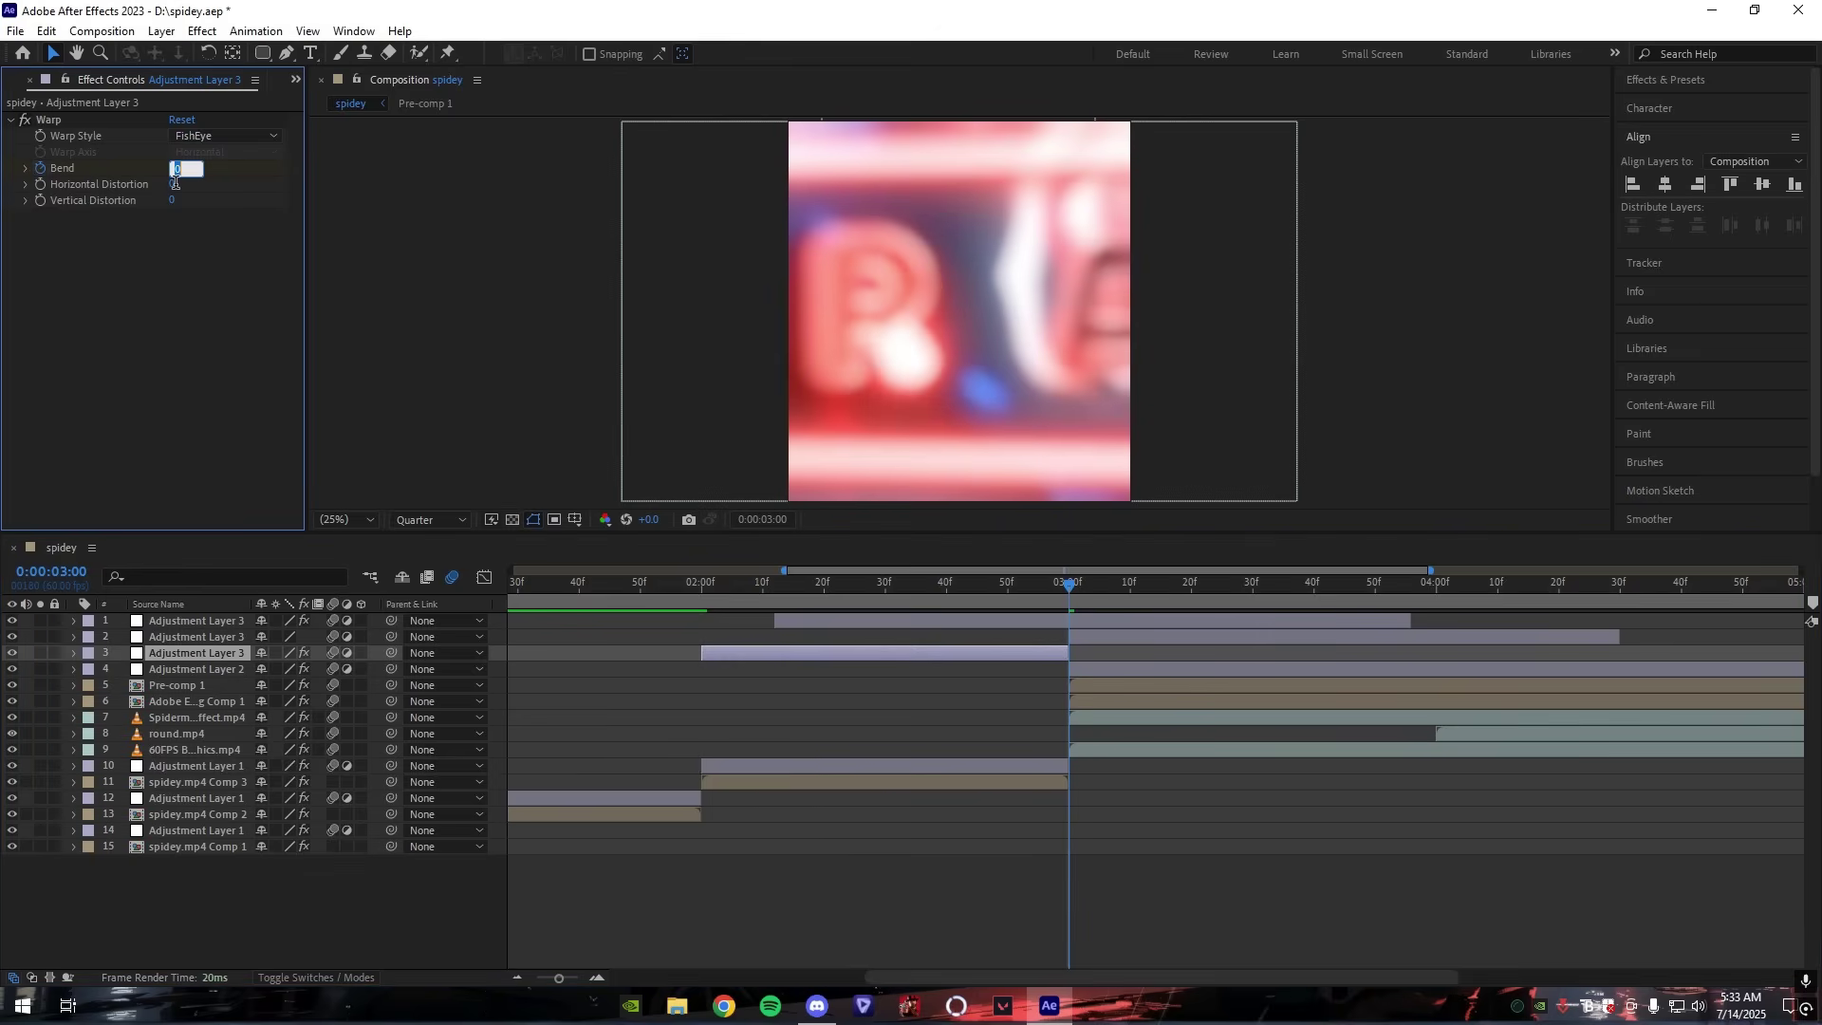
{"action": "type", "text": "-100"}
{"action": "key", "text": "Return"}
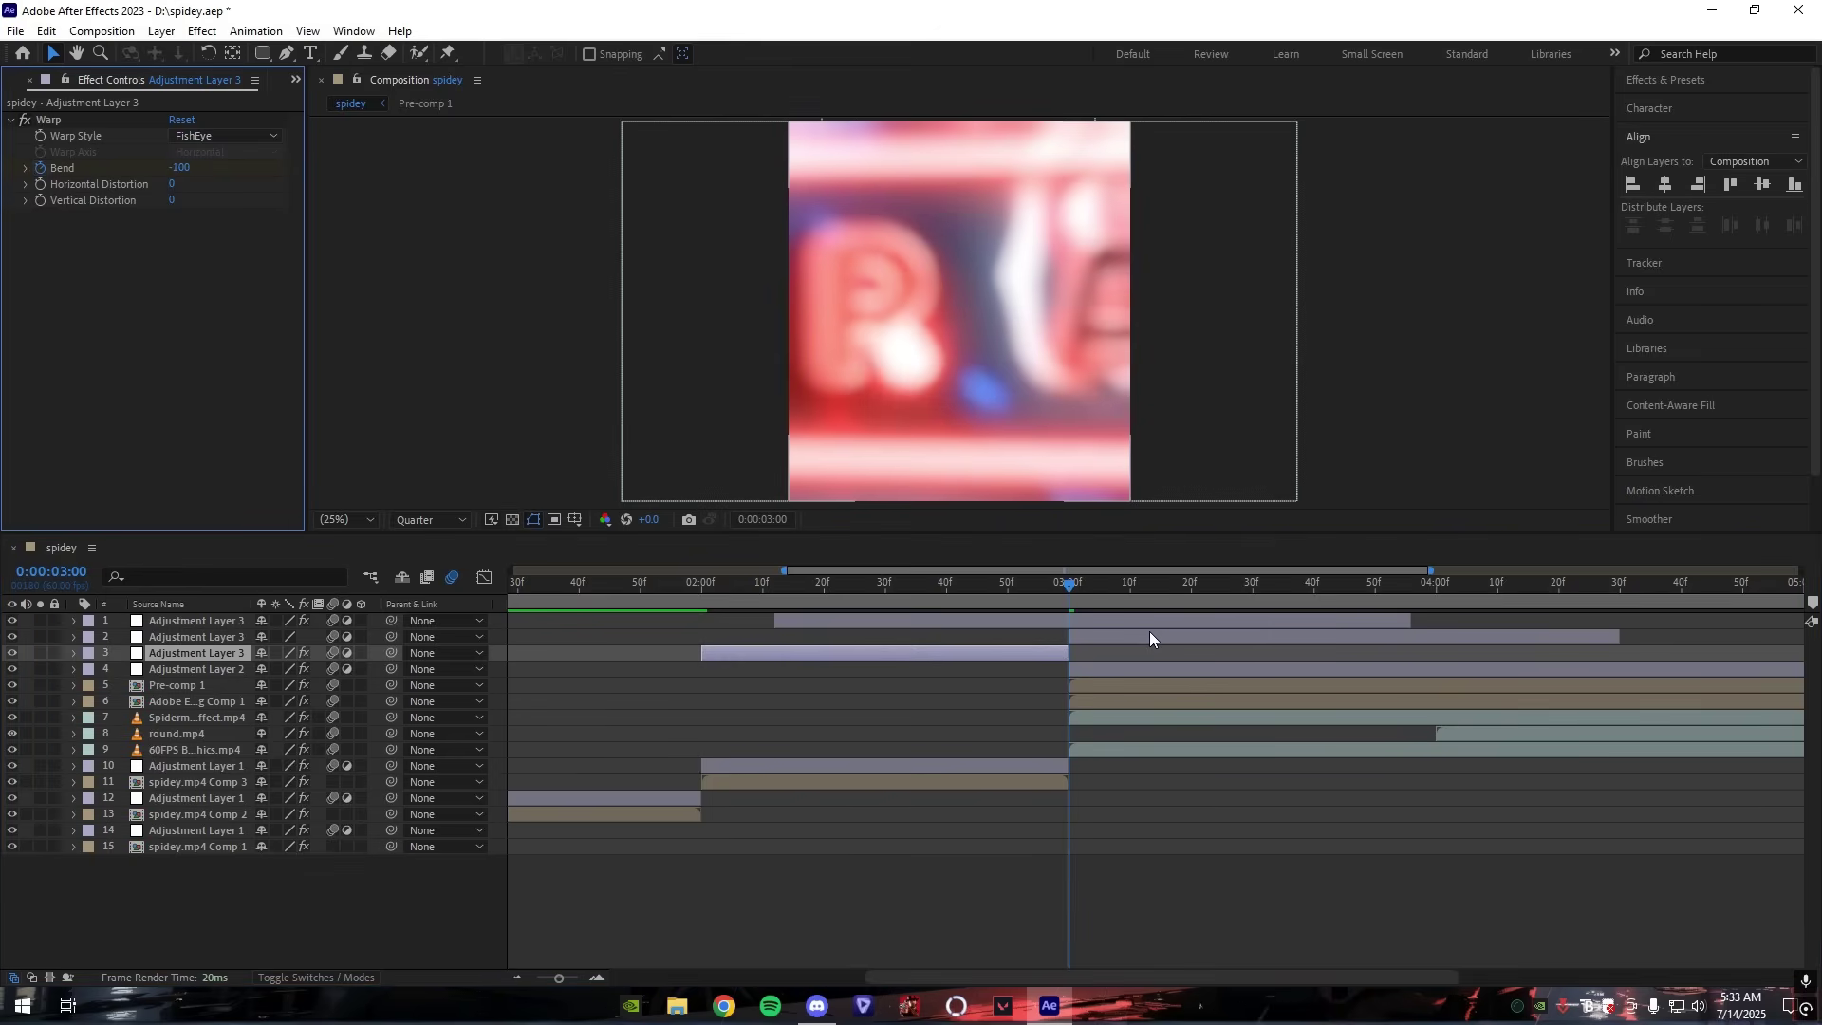
Step: Apply a FishEye Warp to the second part and keyframe Bend at -100 at 0:00:03:00 and 0 at 0:00:04:30
{"action": "left_click", "coordinate": [1150, 633]}
{"action": "key", "text": "ctrl+space"}
{"action": "type", "text": "warp"}
{"action": "key", "text": "Return"}
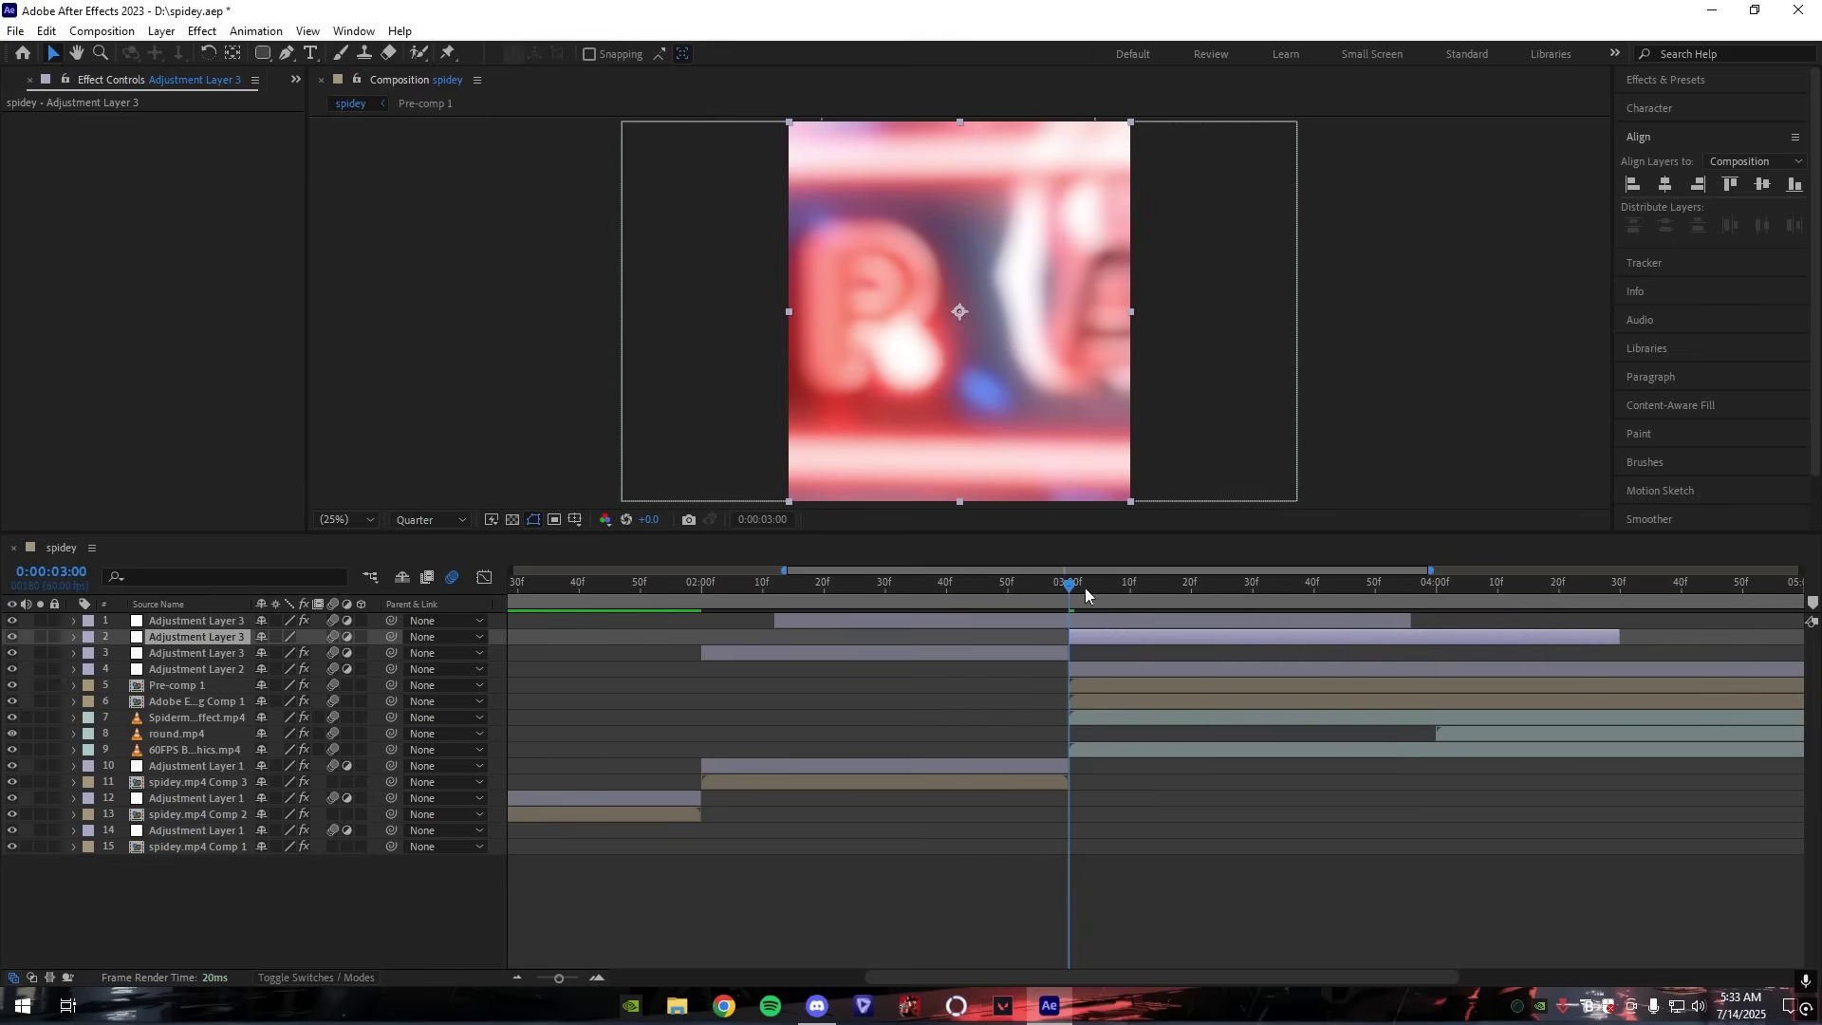
{"action": "left_click", "coordinate": [189, 138]}
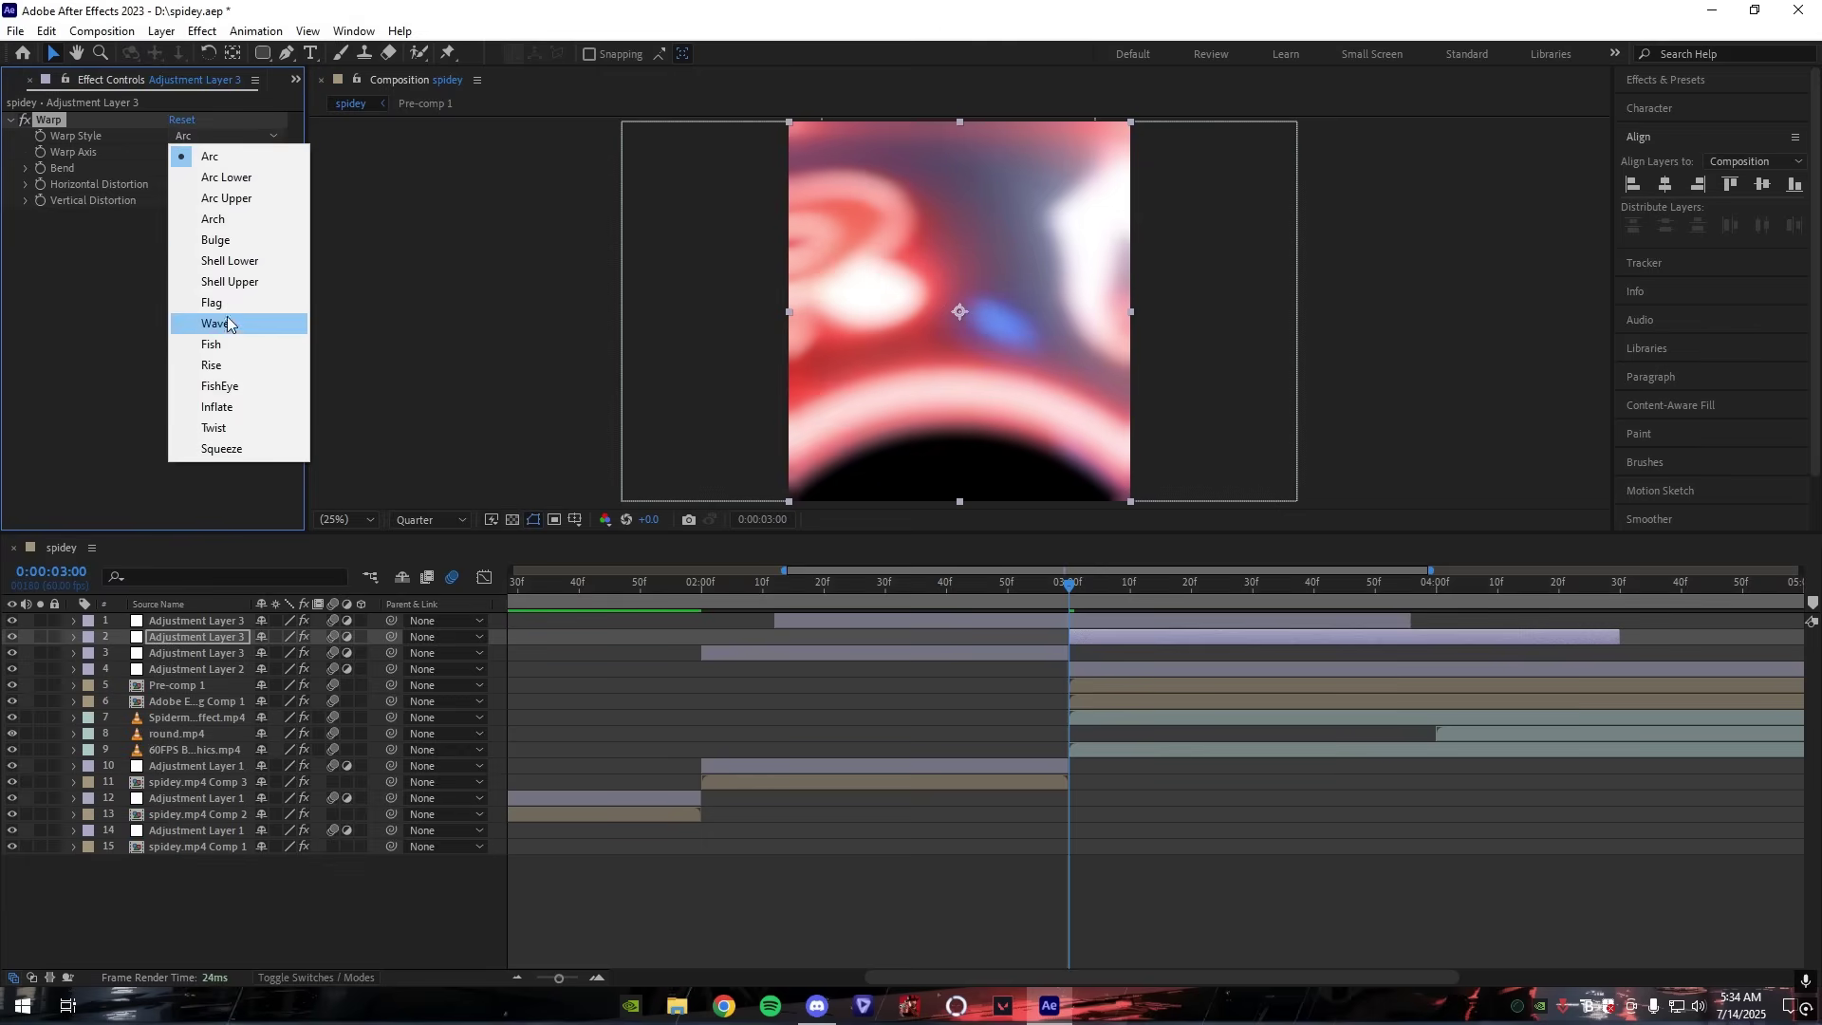
{"action": "left_click", "coordinate": [230, 386]}
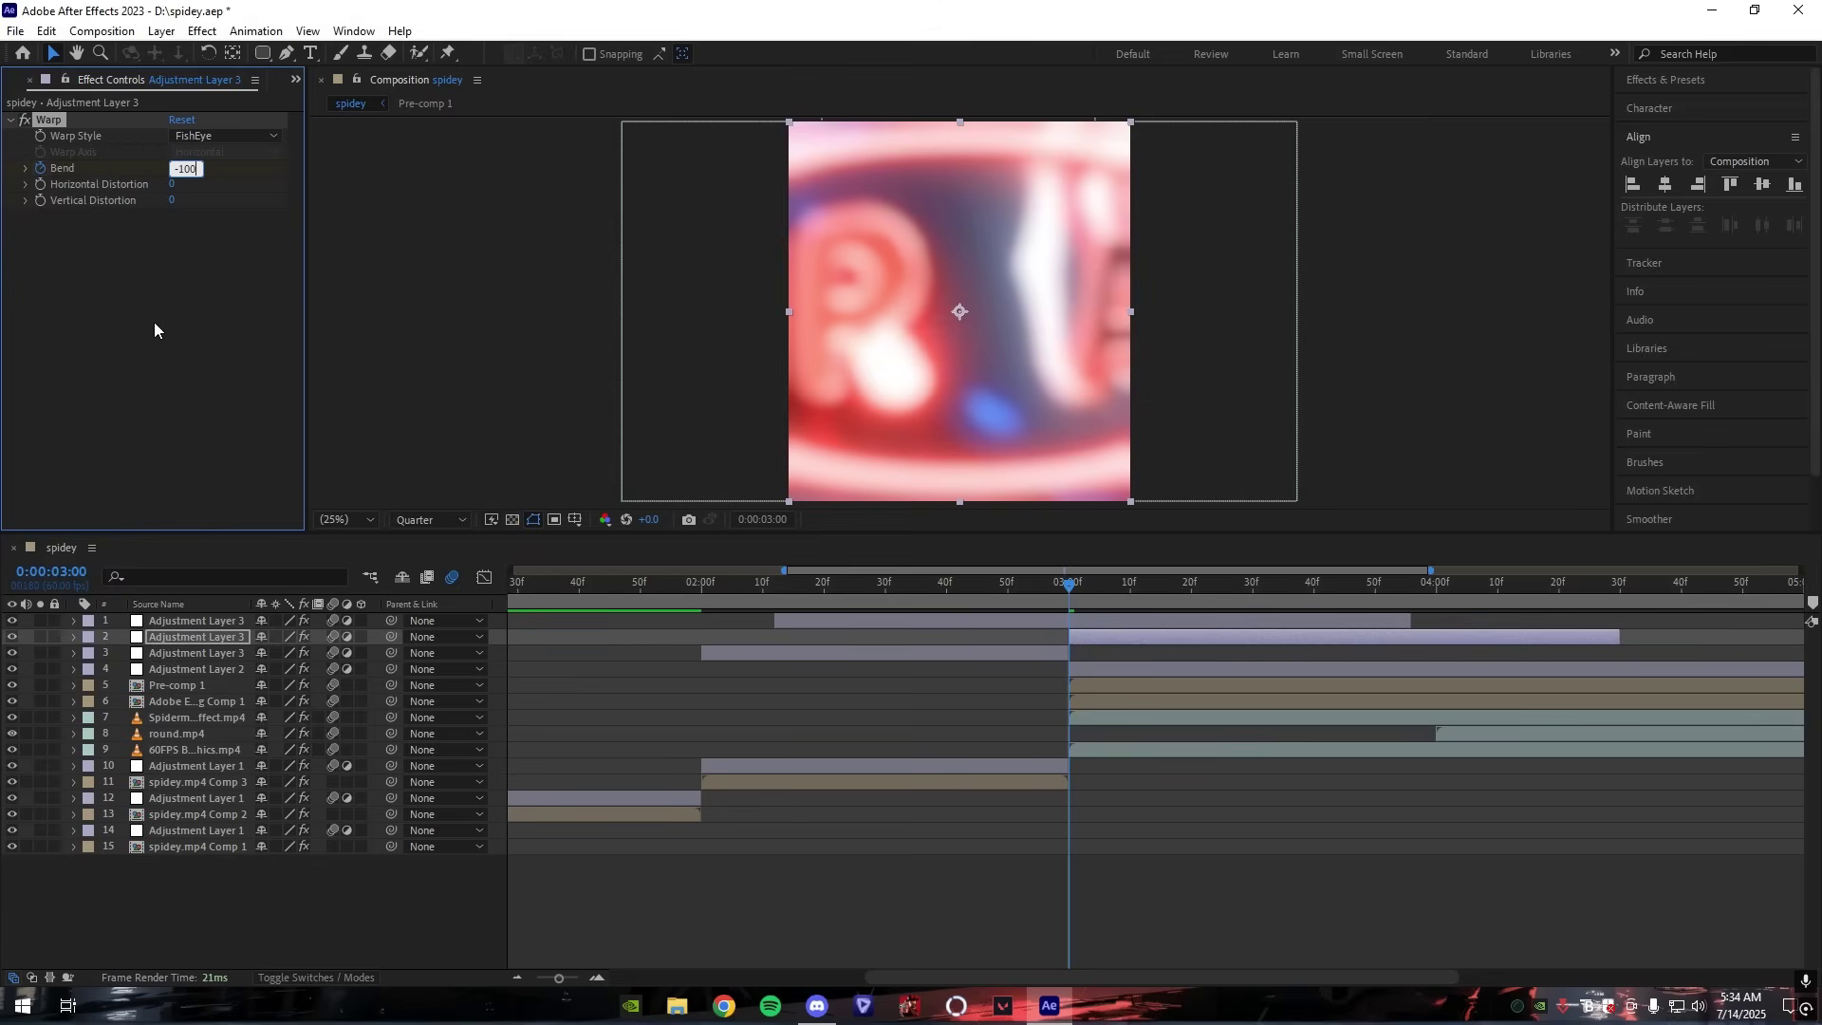
{"action": "key", "text": "Return"}
{"action": "left_click_drag", "start_coordinate": [1557, 594], "coordinate": [1621, 591]}
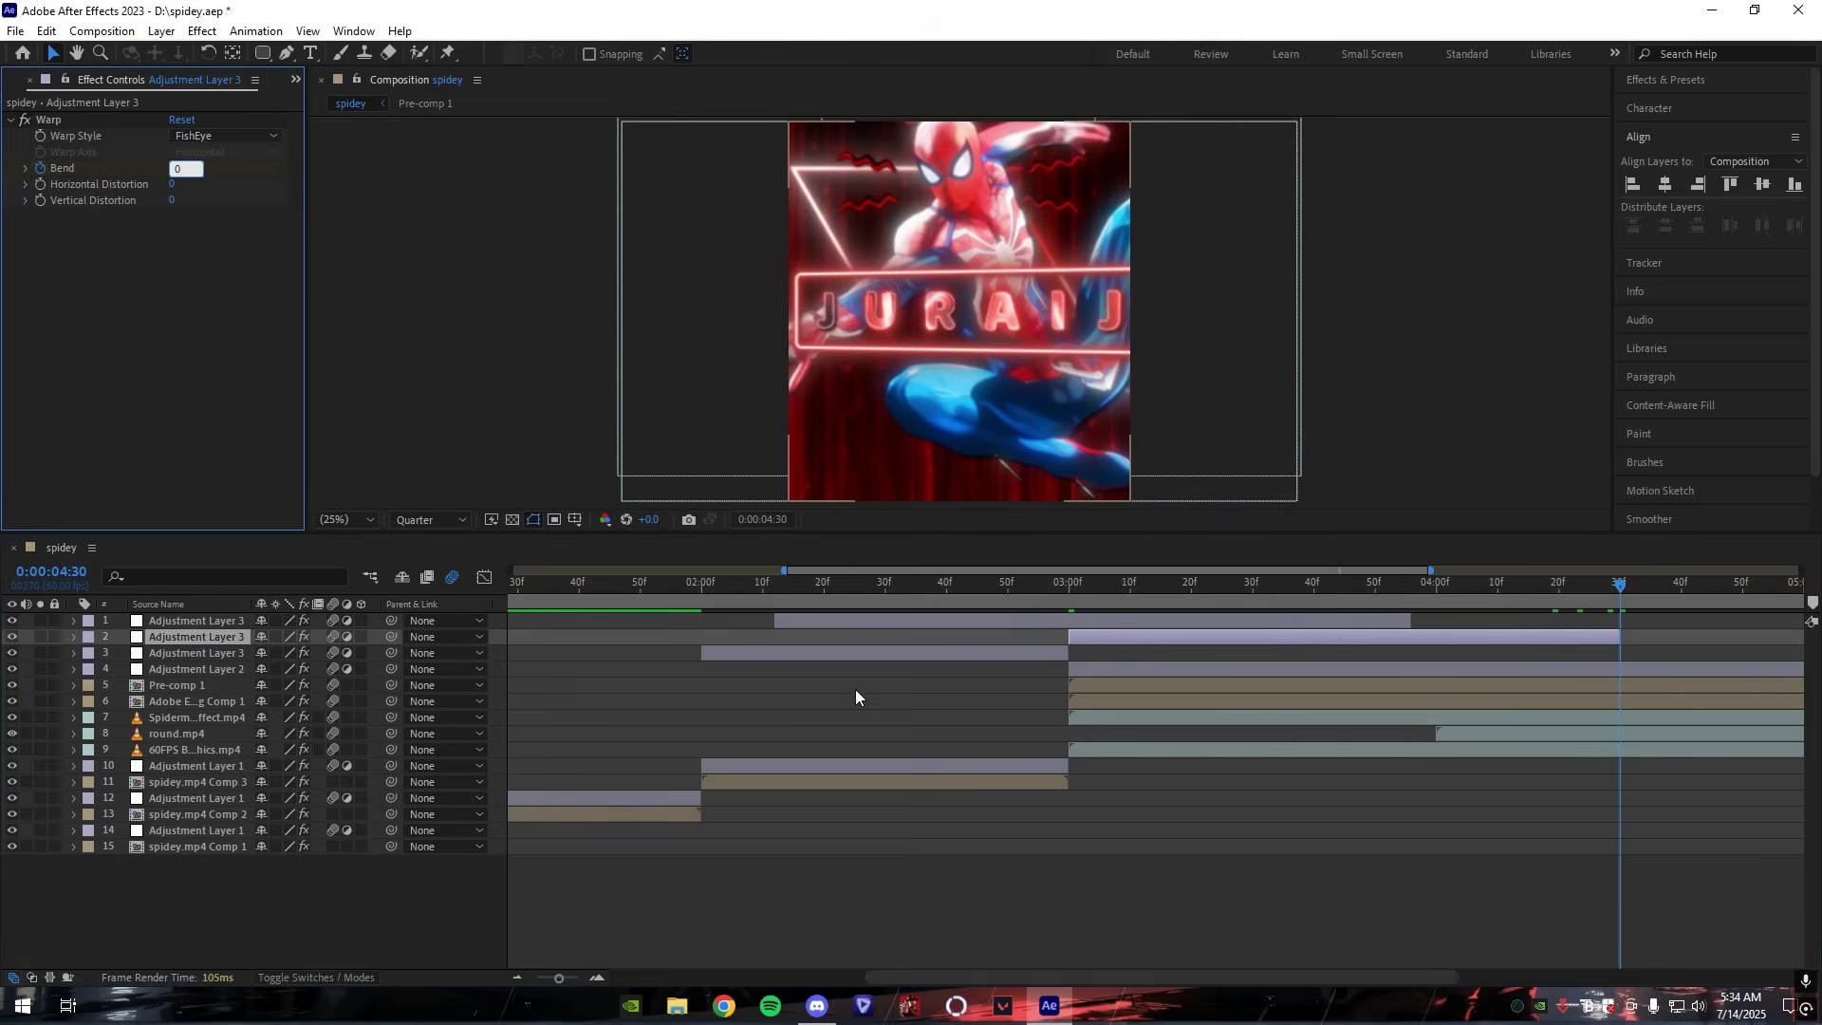
Step: Easy-ease the Bend keyframes on the adjustment layer spanning 0:00:02:00 to 0:00:03:00 and show their value curve in the Graph Editor
{"action": "left_click", "coordinate": [834, 655]}
{"action": "key", "text": "u"}
{"action": "left_click_drag", "start_coordinate": [669, 698], "coordinate": [1077, 678]}
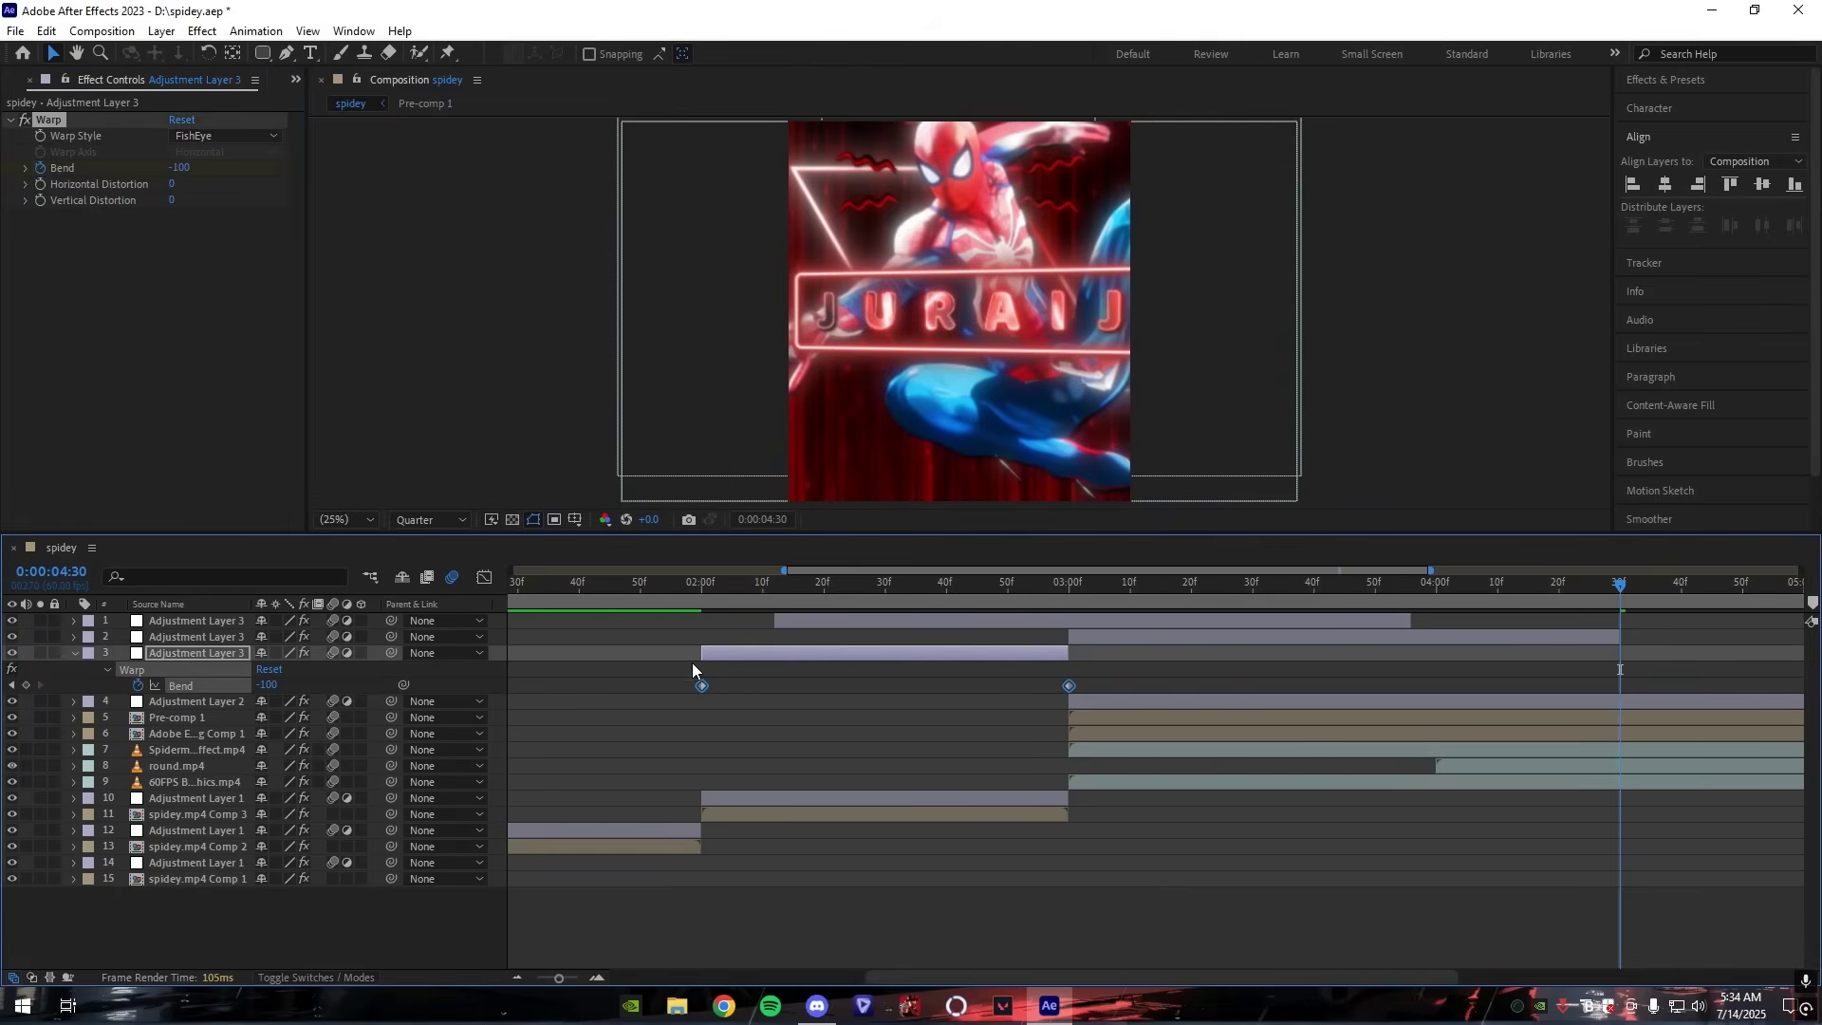
{"action": "left_click", "coordinate": [486, 581]}
{"action": "right_click", "coordinate": [948, 759]}
{"action": "left_click", "coordinate": [997, 568]}
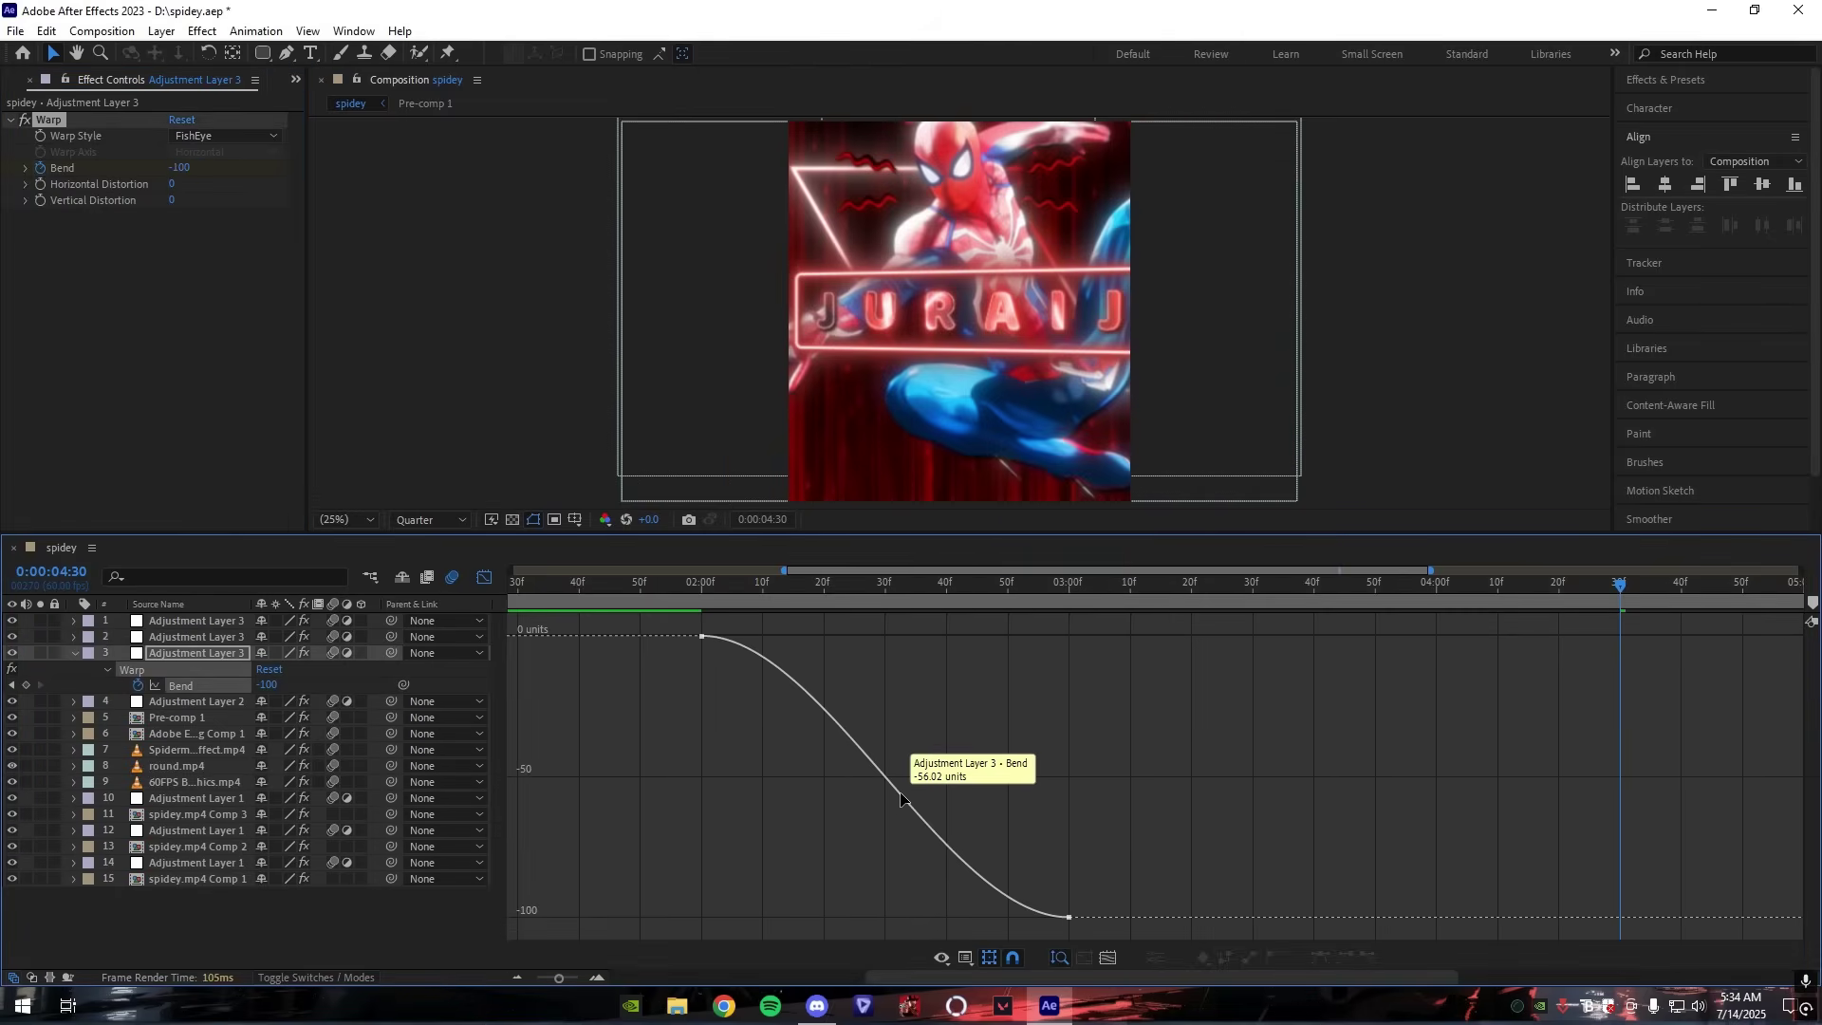
Step: Reshape the first part's Bend curve to start slowly and plunge steeply into the keyframe at 0:00:03:00
{"action": "left_click", "coordinate": [901, 798]}
{"action": "left_click_drag", "start_coordinate": [946, 918], "coordinate": [1143, 733]}
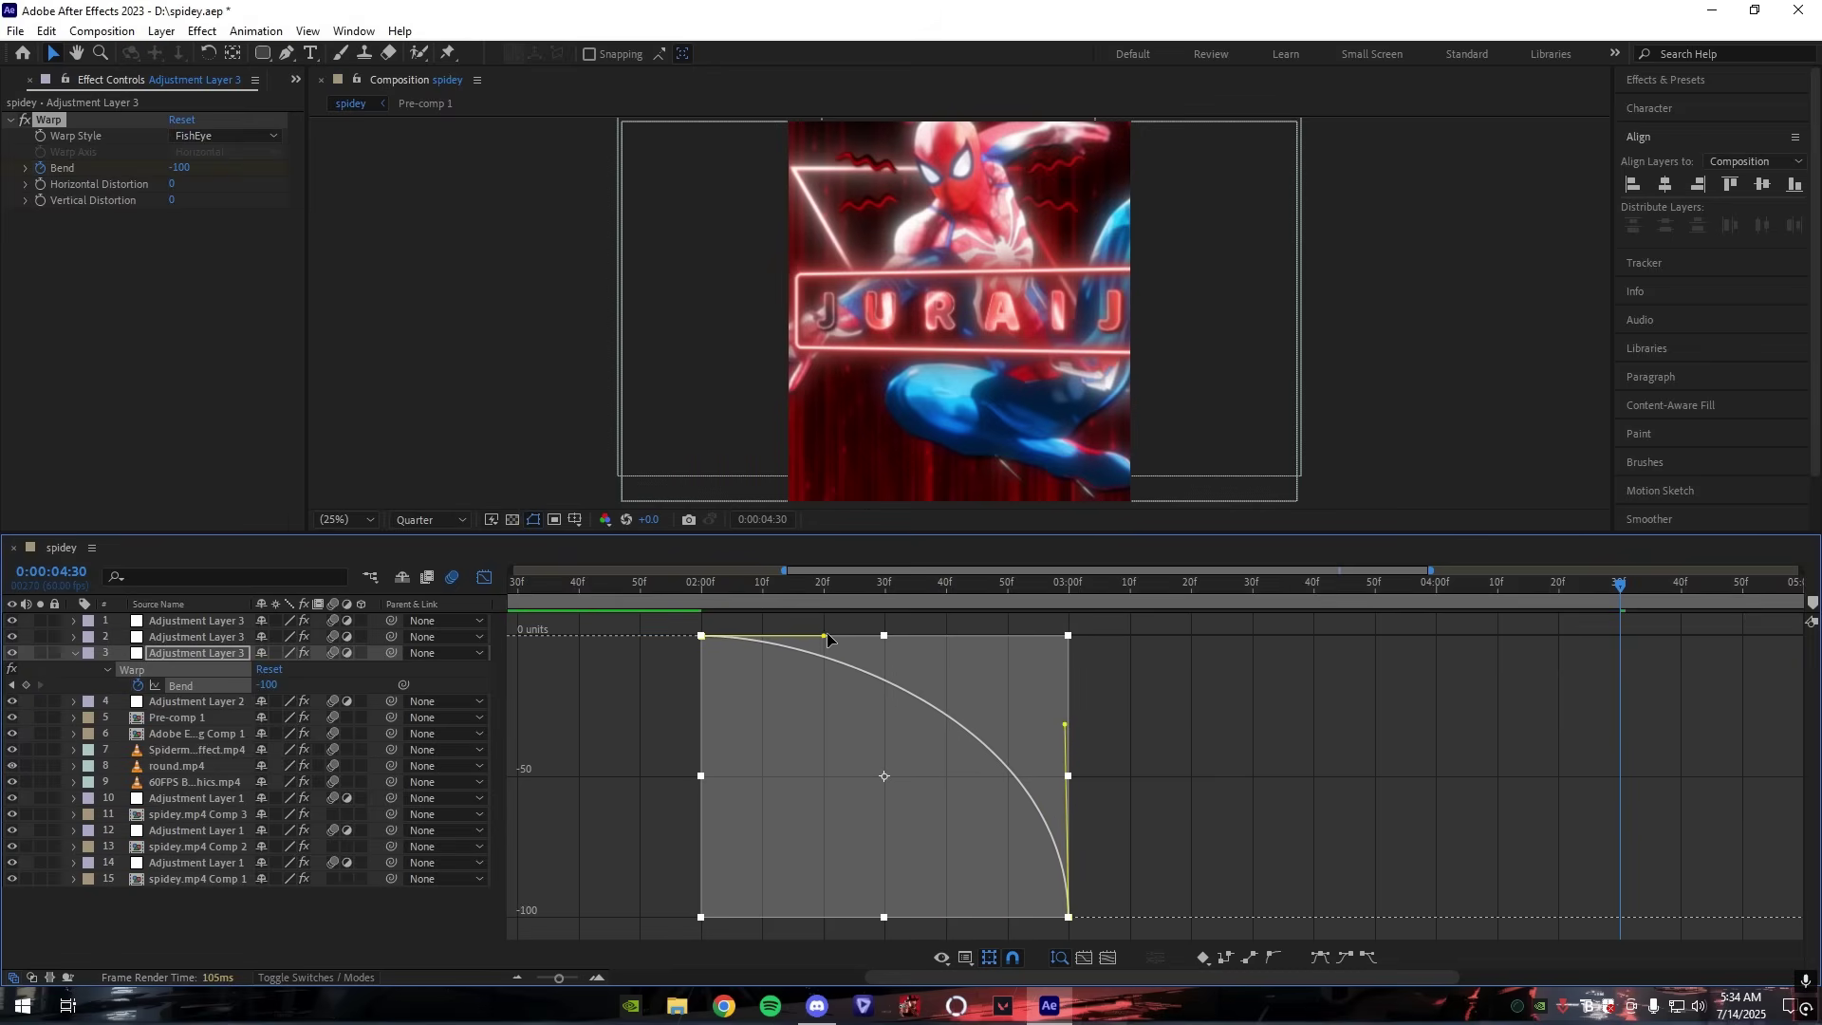
{"action": "left_click_drag", "start_coordinate": [826, 637], "coordinate": [991, 634]}
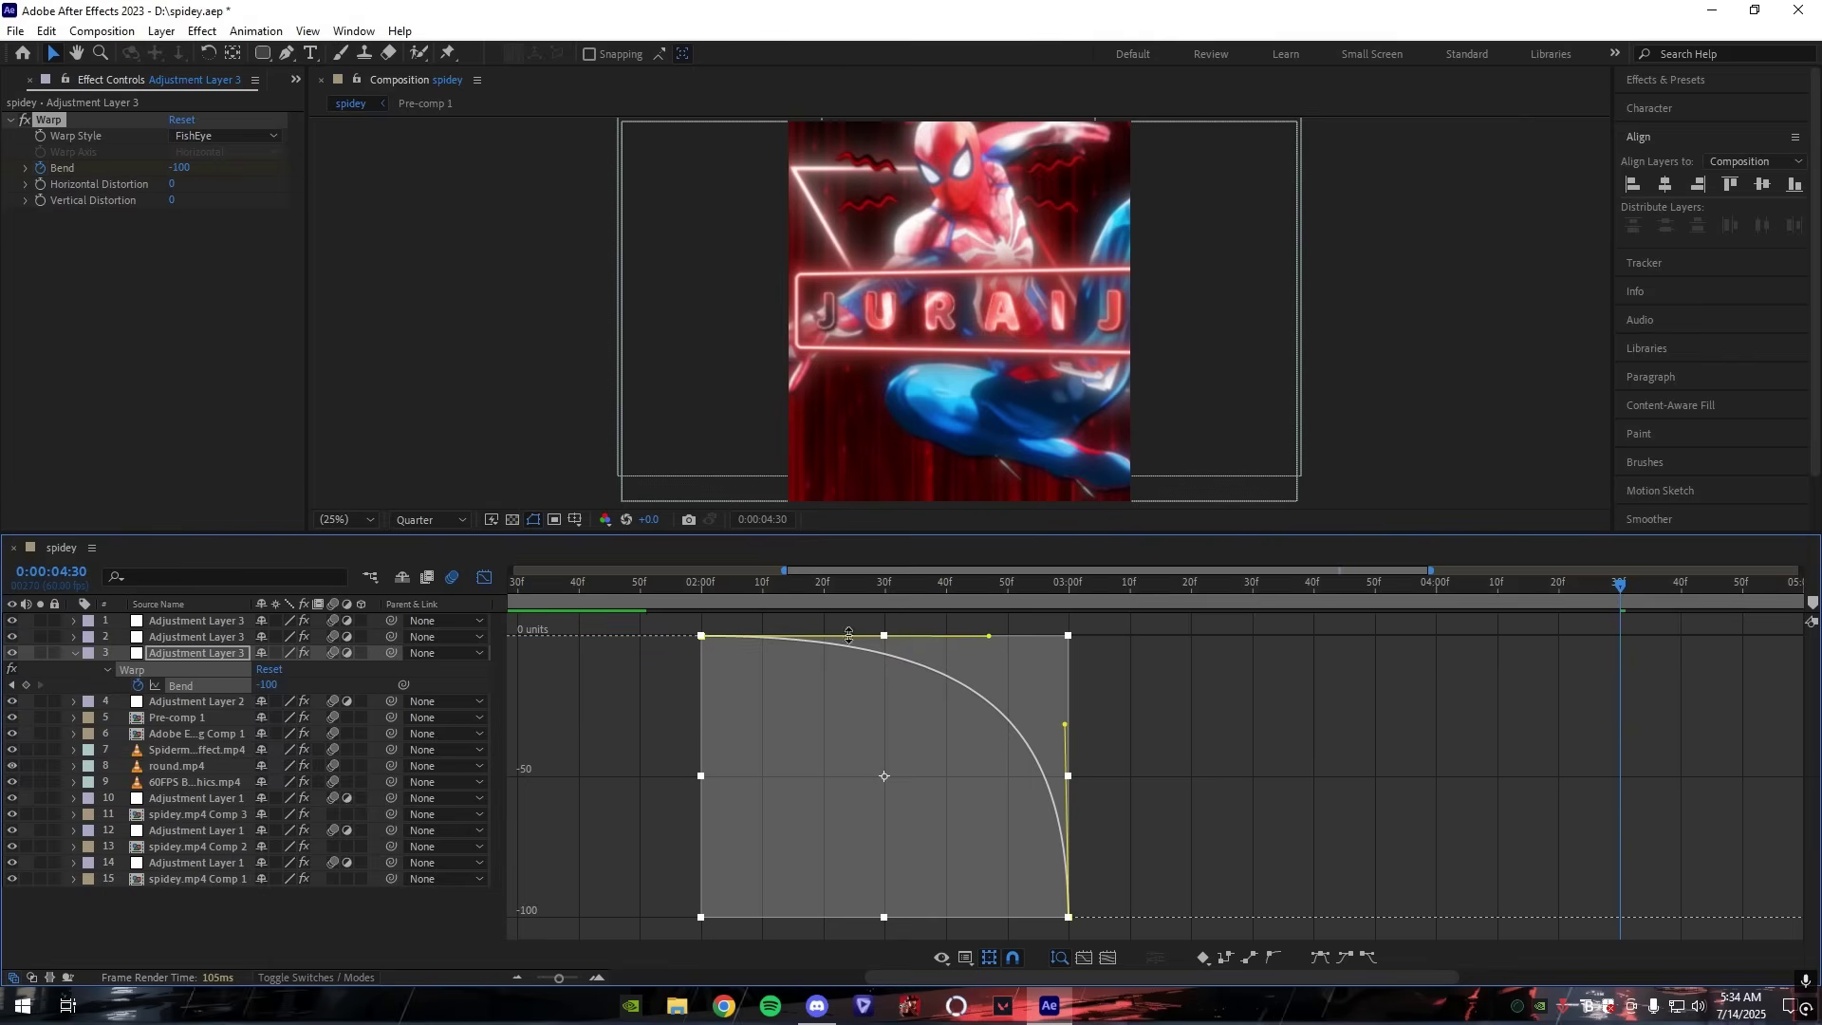
{"action": "left_click_drag", "start_coordinate": [1064, 727], "coordinate": [1081, 703]}
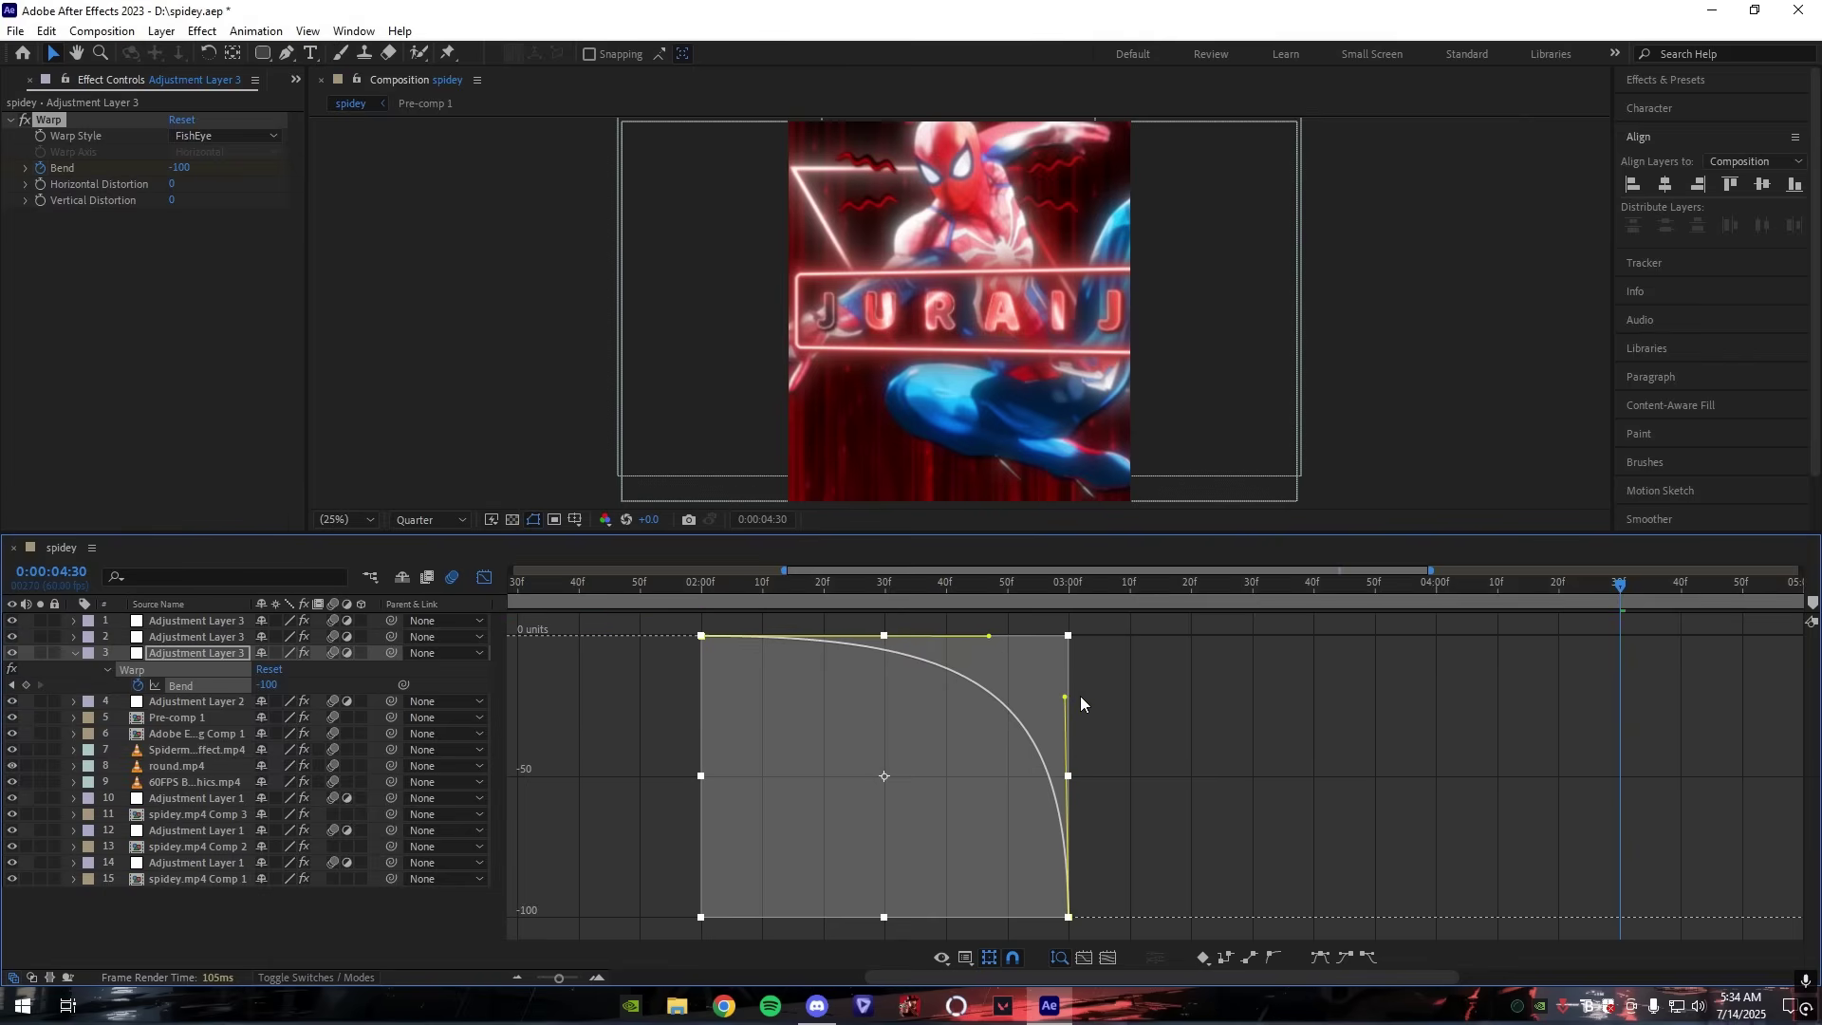
{"action": "left_click", "coordinate": [484, 578]}
Step: Easy-ease the second part's Bend keyframes and show their value curve in the Graph Editor
{"action": "left_click", "coordinate": [1205, 638]}
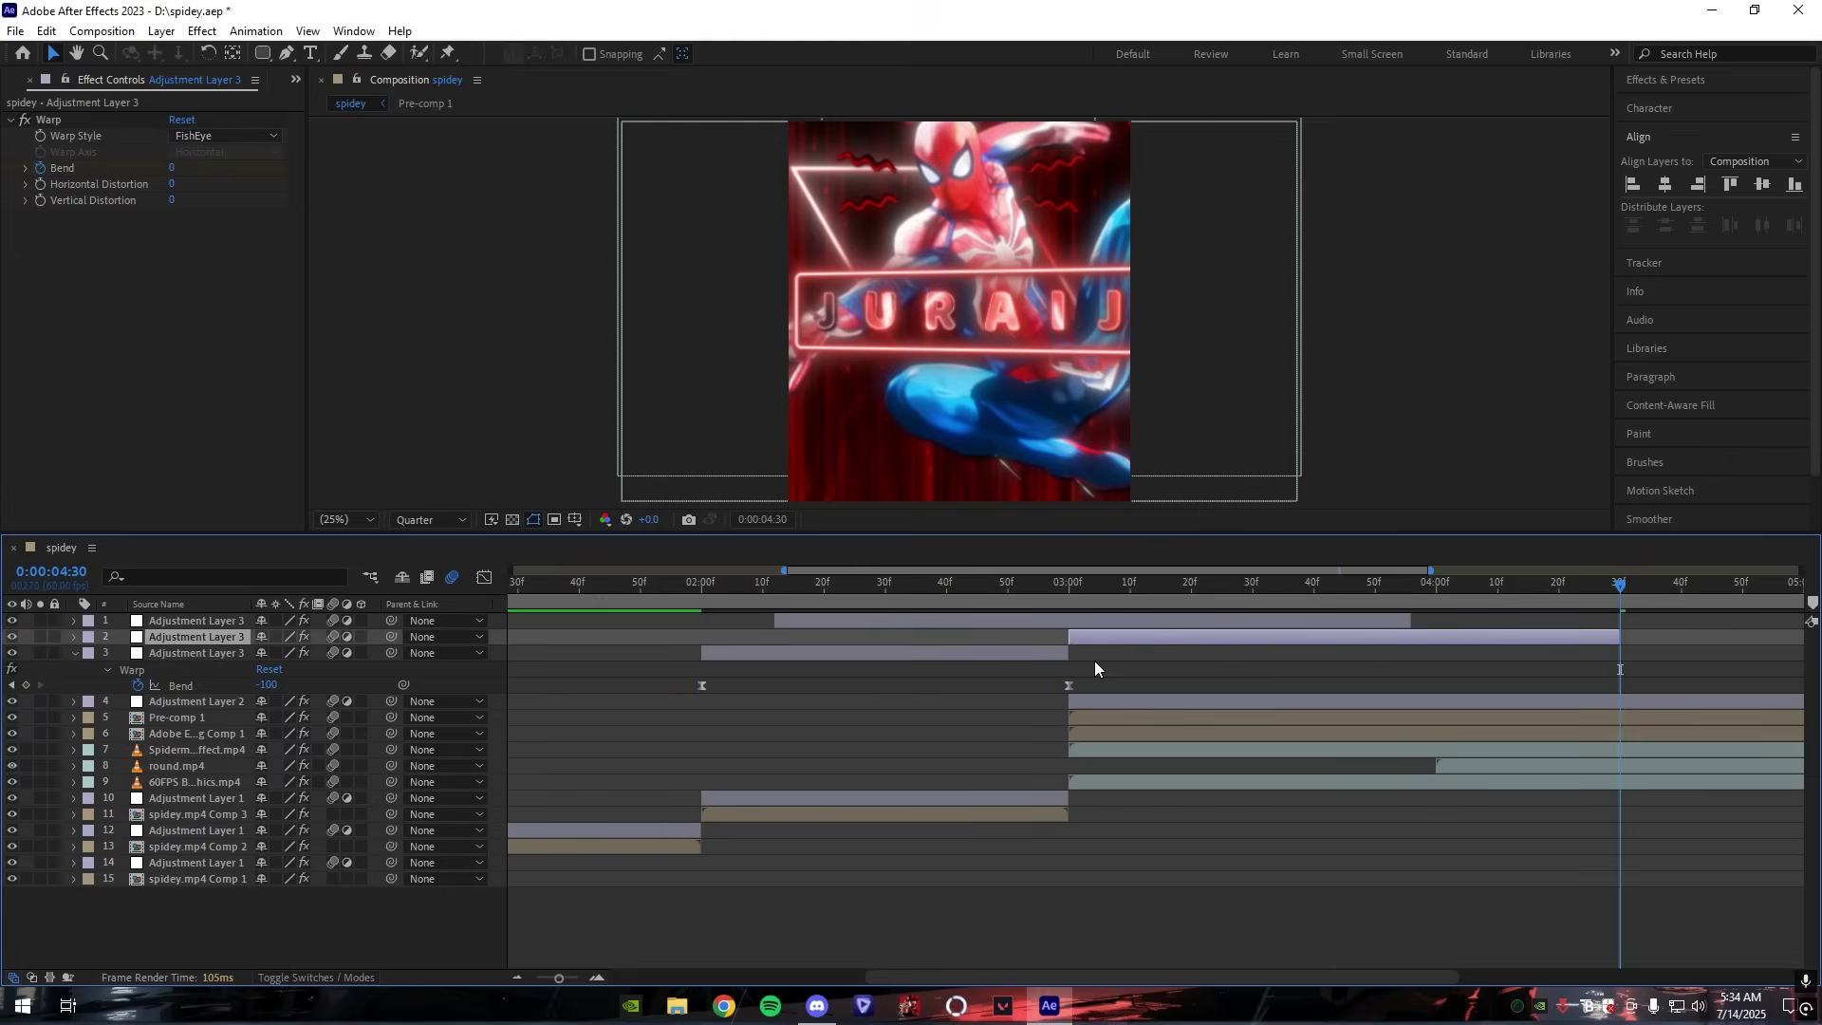
{"action": "key", "text": "u"}
{"action": "scroll", "coordinate": [769, 624], "scroll_direction": "right", "scroll_amount": 2}
{"action": "left_click", "coordinate": [484, 578]}
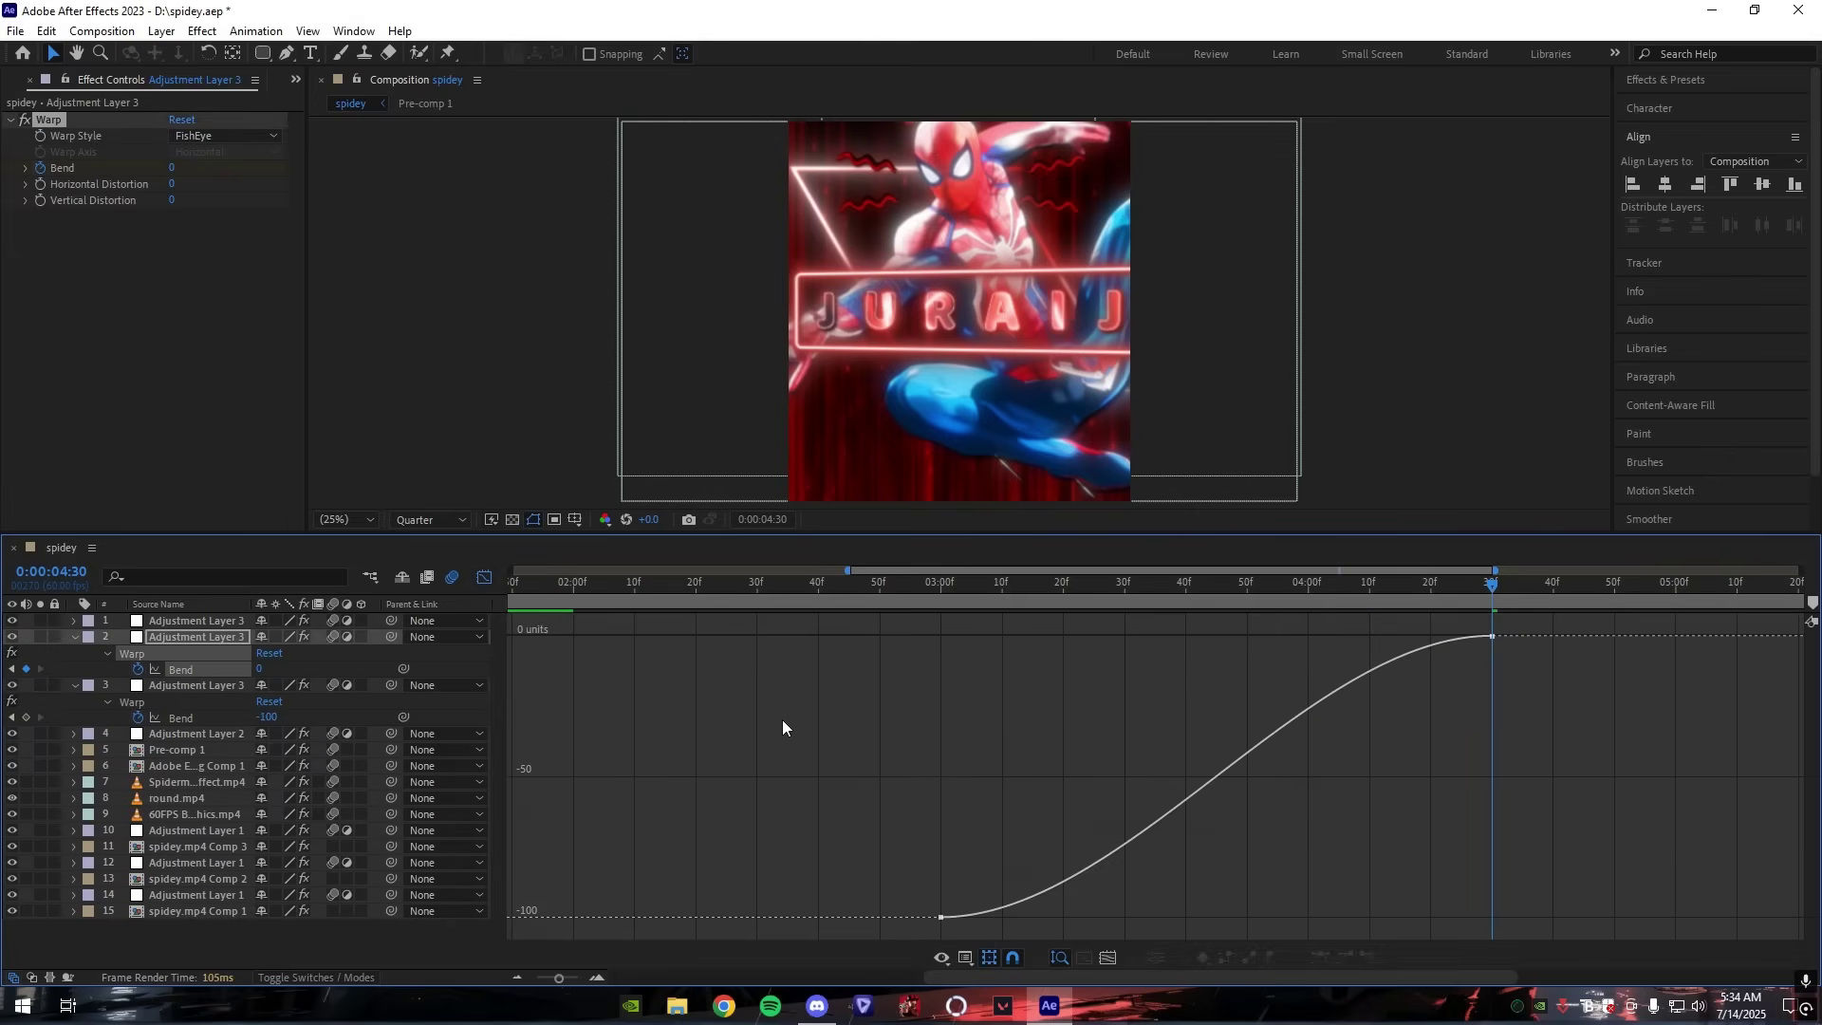
Step: Reshape the second part's Bend curve to rise steeply from 0:00:03:00 and level off gradually towards 0:00:04:30
{"action": "left_click", "coordinate": [1177, 804]}
{"action": "left_click_drag", "start_coordinate": [1123, 918], "coordinate": [832, 769]}
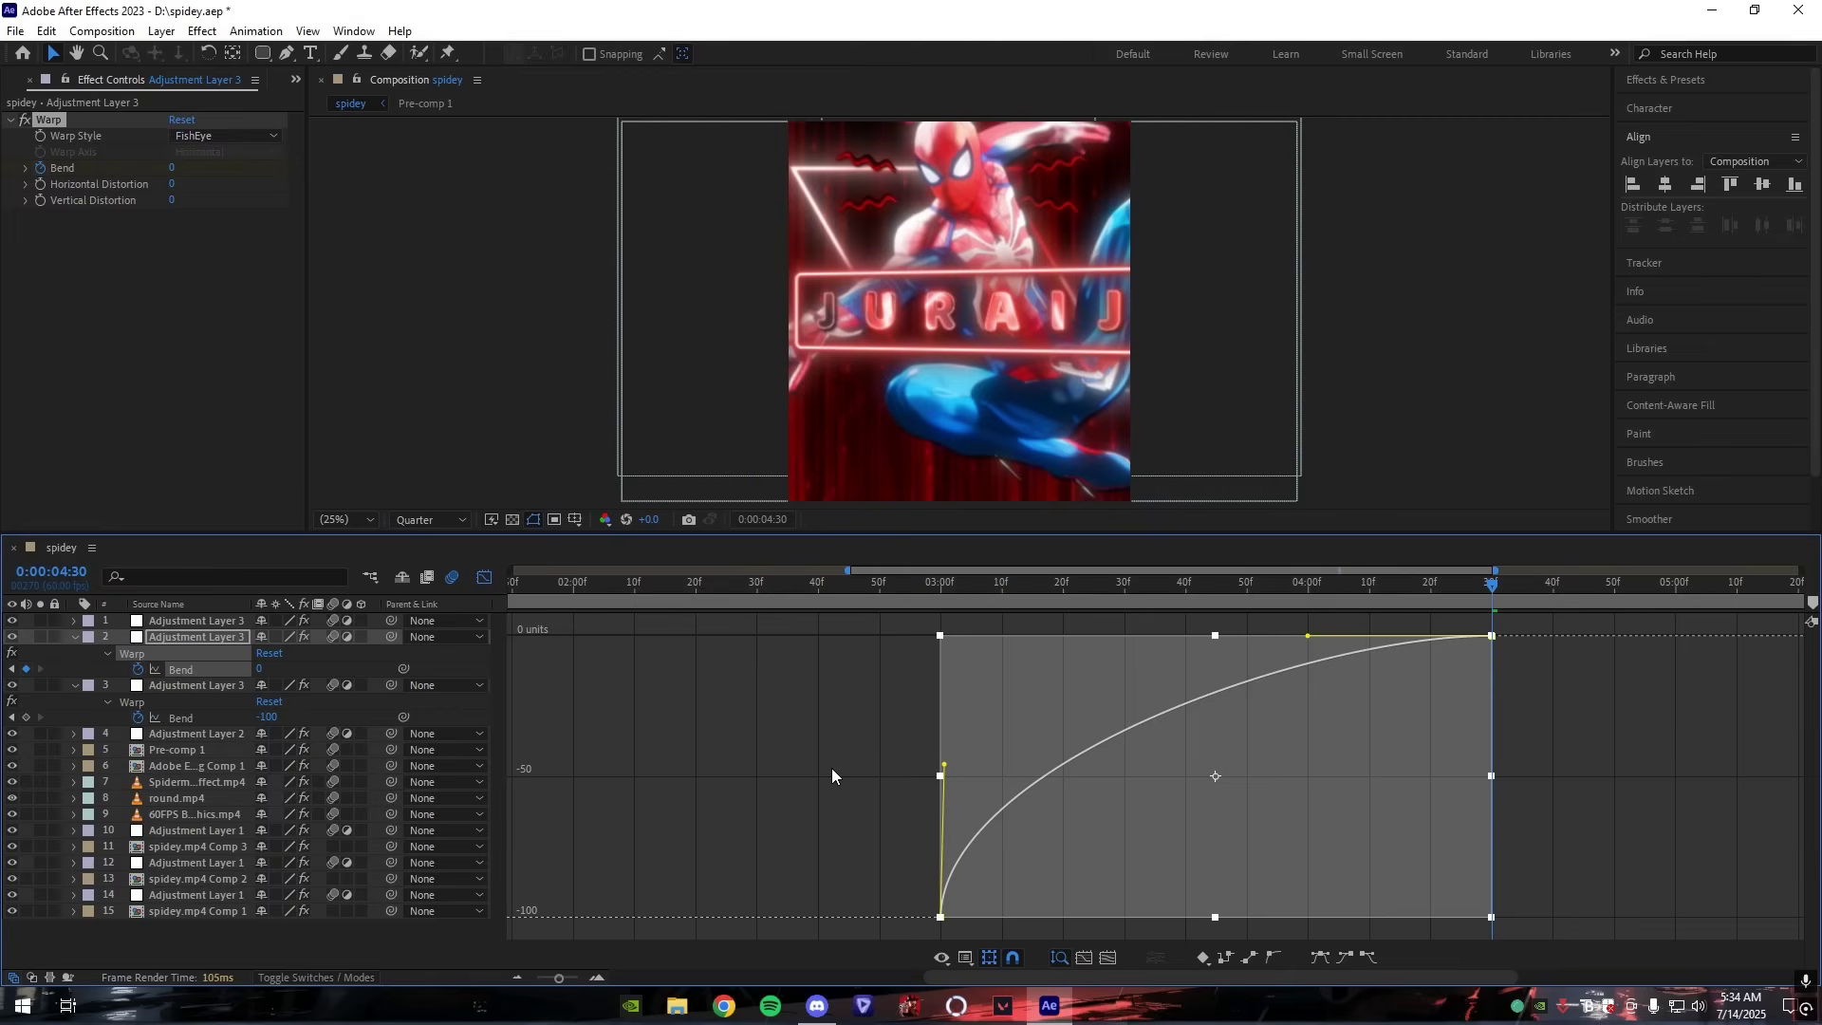
{"action": "left_click_drag", "start_coordinate": [944, 767], "coordinate": [846, 720]}
{"action": "left_click_drag", "start_coordinate": [1312, 638], "coordinate": [1090, 646]}
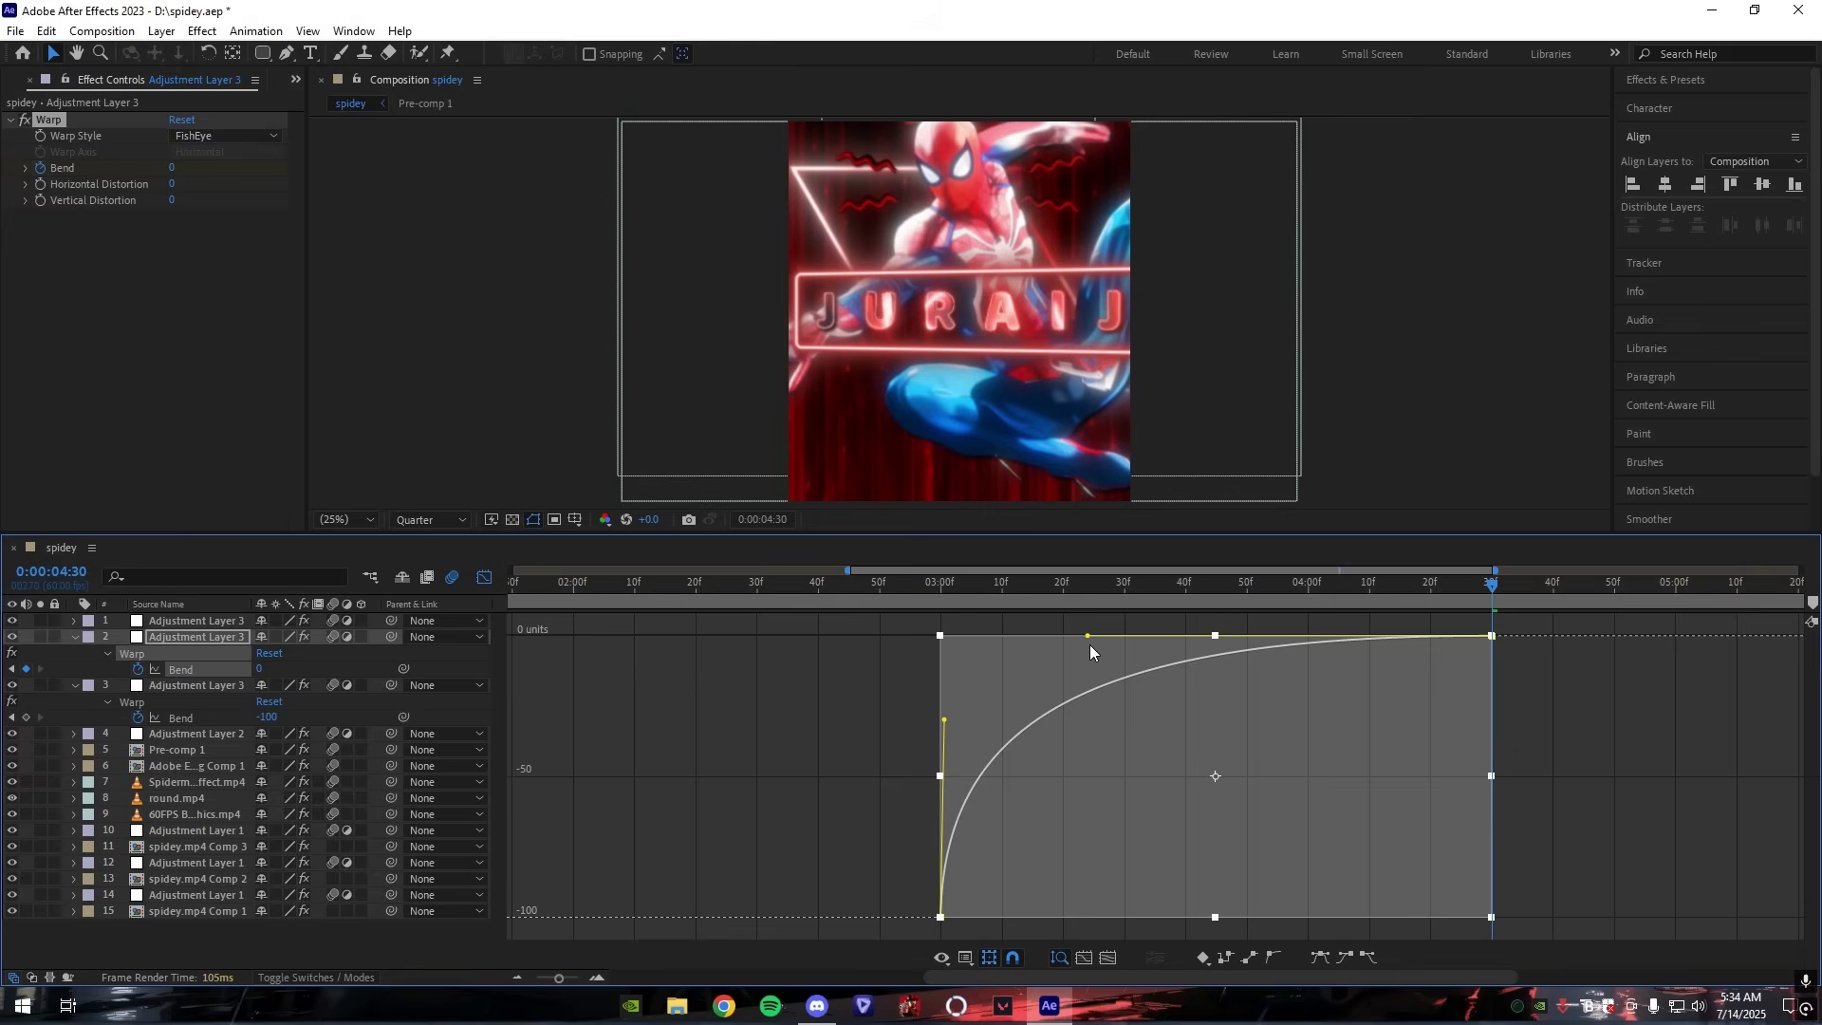
{"action": "left_click", "coordinate": [485, 577]}
Step: Preview the eased fisheye transition and the scene after it, collapsing the revealed keyframe properties of all layers
{"action": "left_click", "coordinate": [784, 653]}
{"action": "key", "text": "space"}
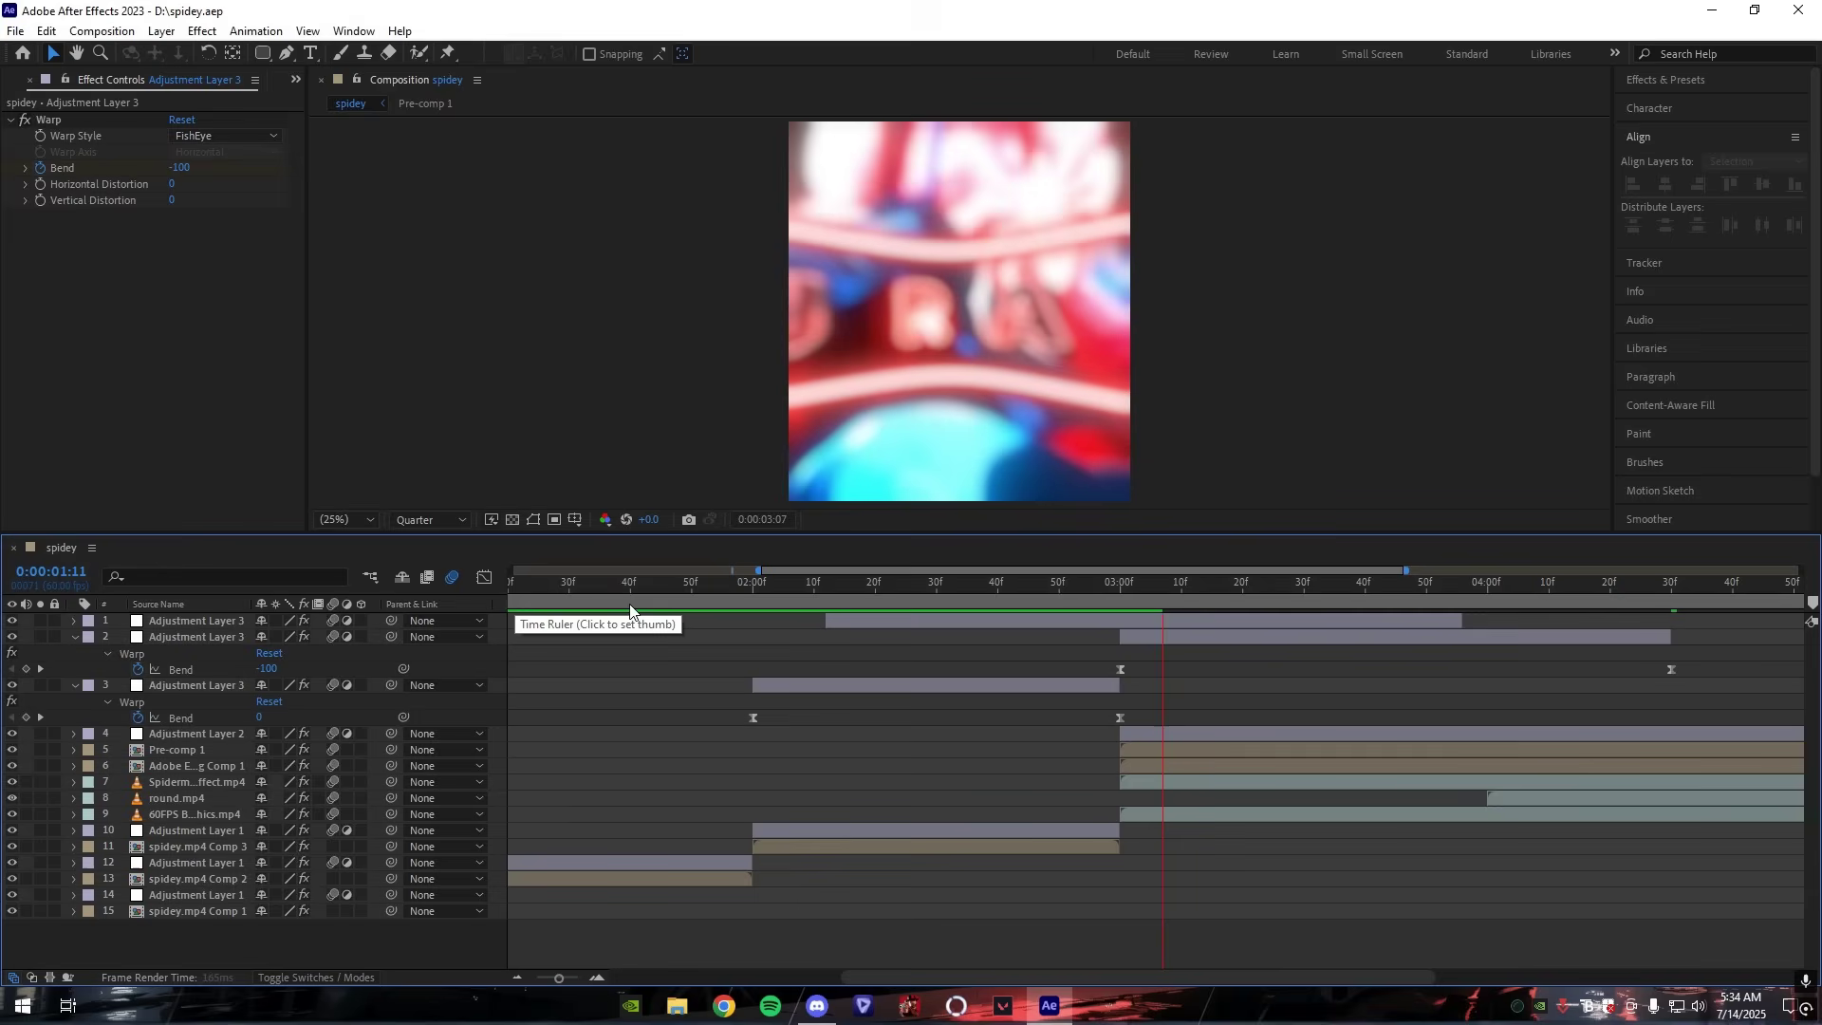
{"action": "key", "text": "ctrl+a"}
{"action": "key", "text": "u"}
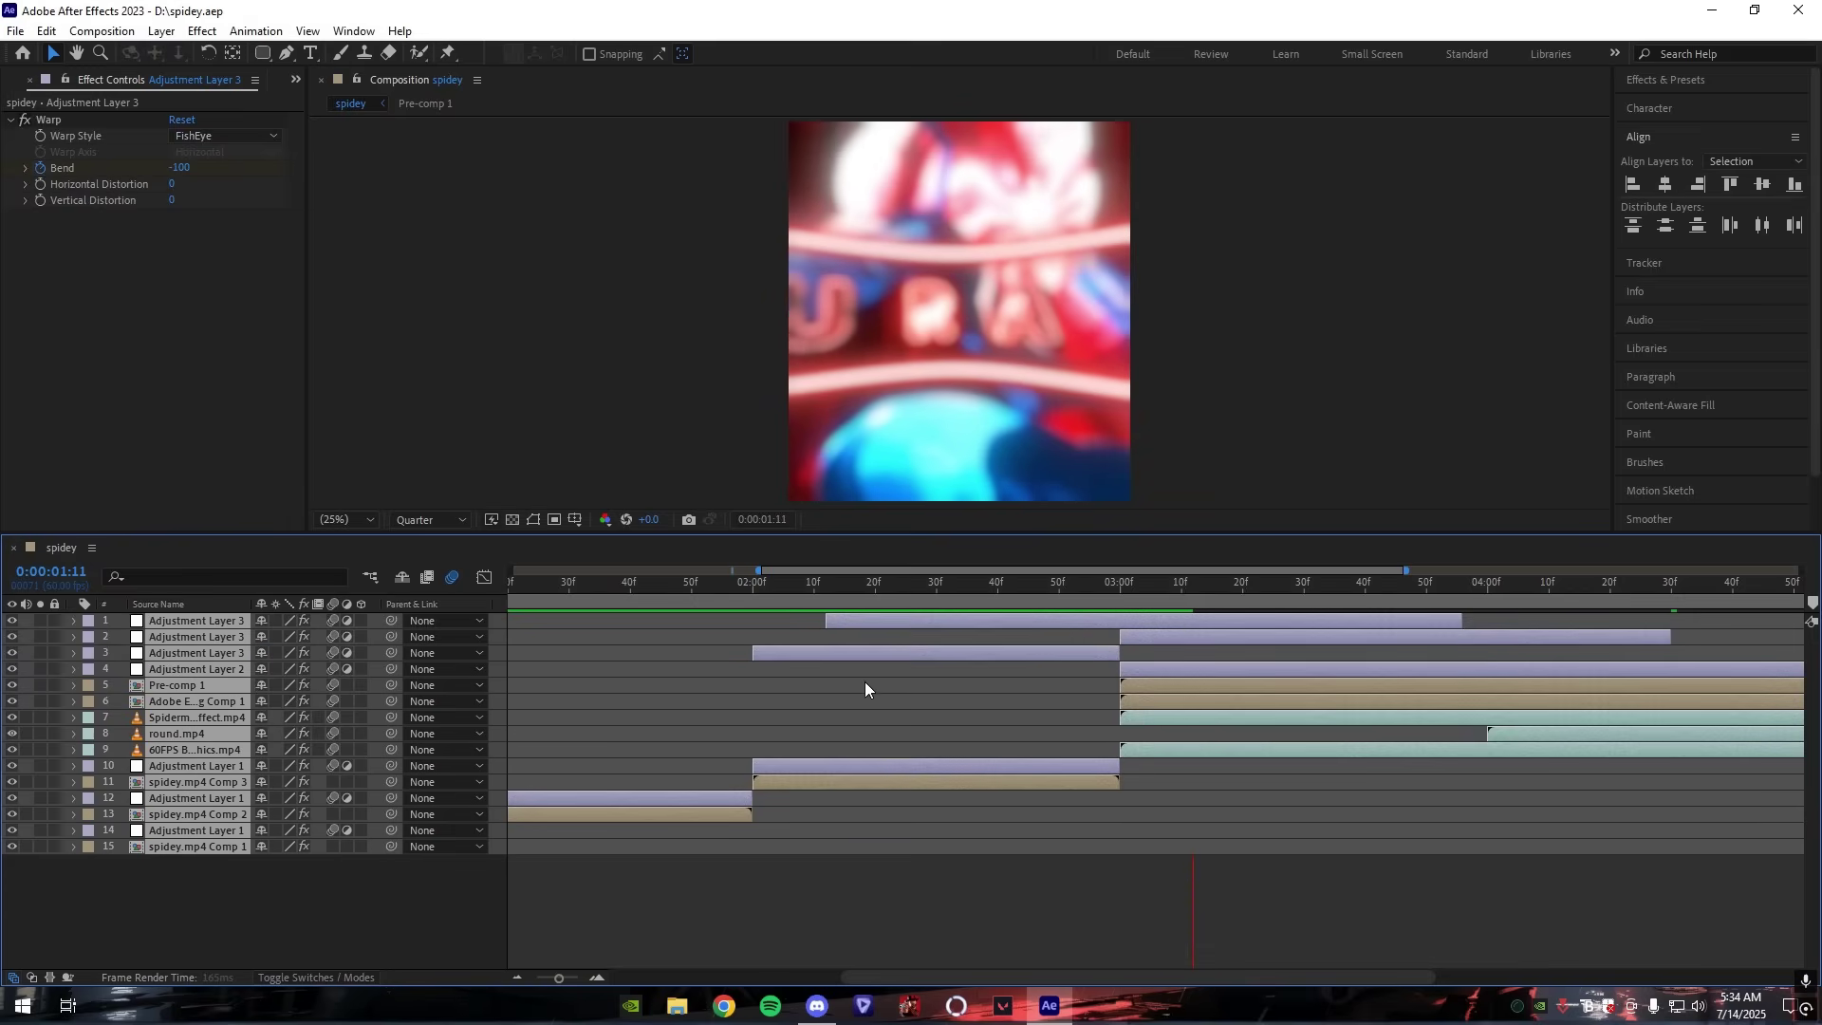
{"action": "left_click", "coordinate": [868, 688]}
{"action": "left_click", "coordinate": [720, 587]}
{"action": "left_click", "coordinate": [604, 598]}
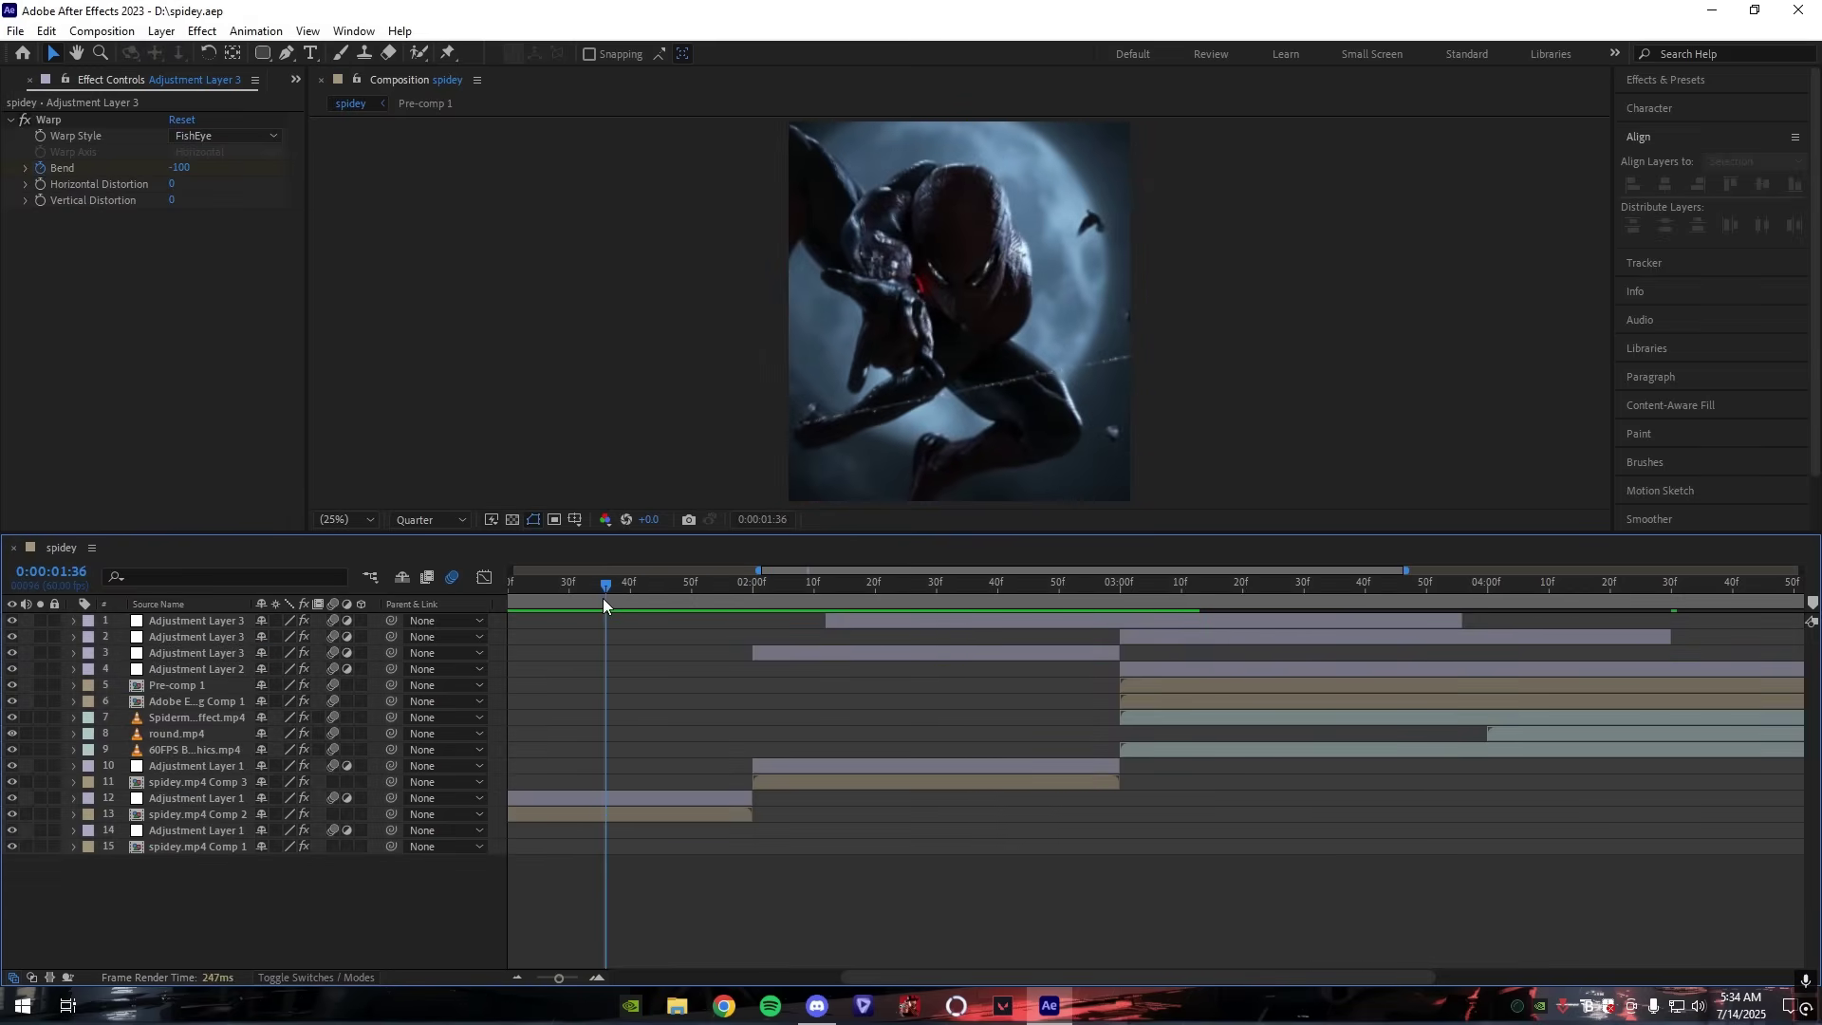
{"action": "key", "text": "space"}
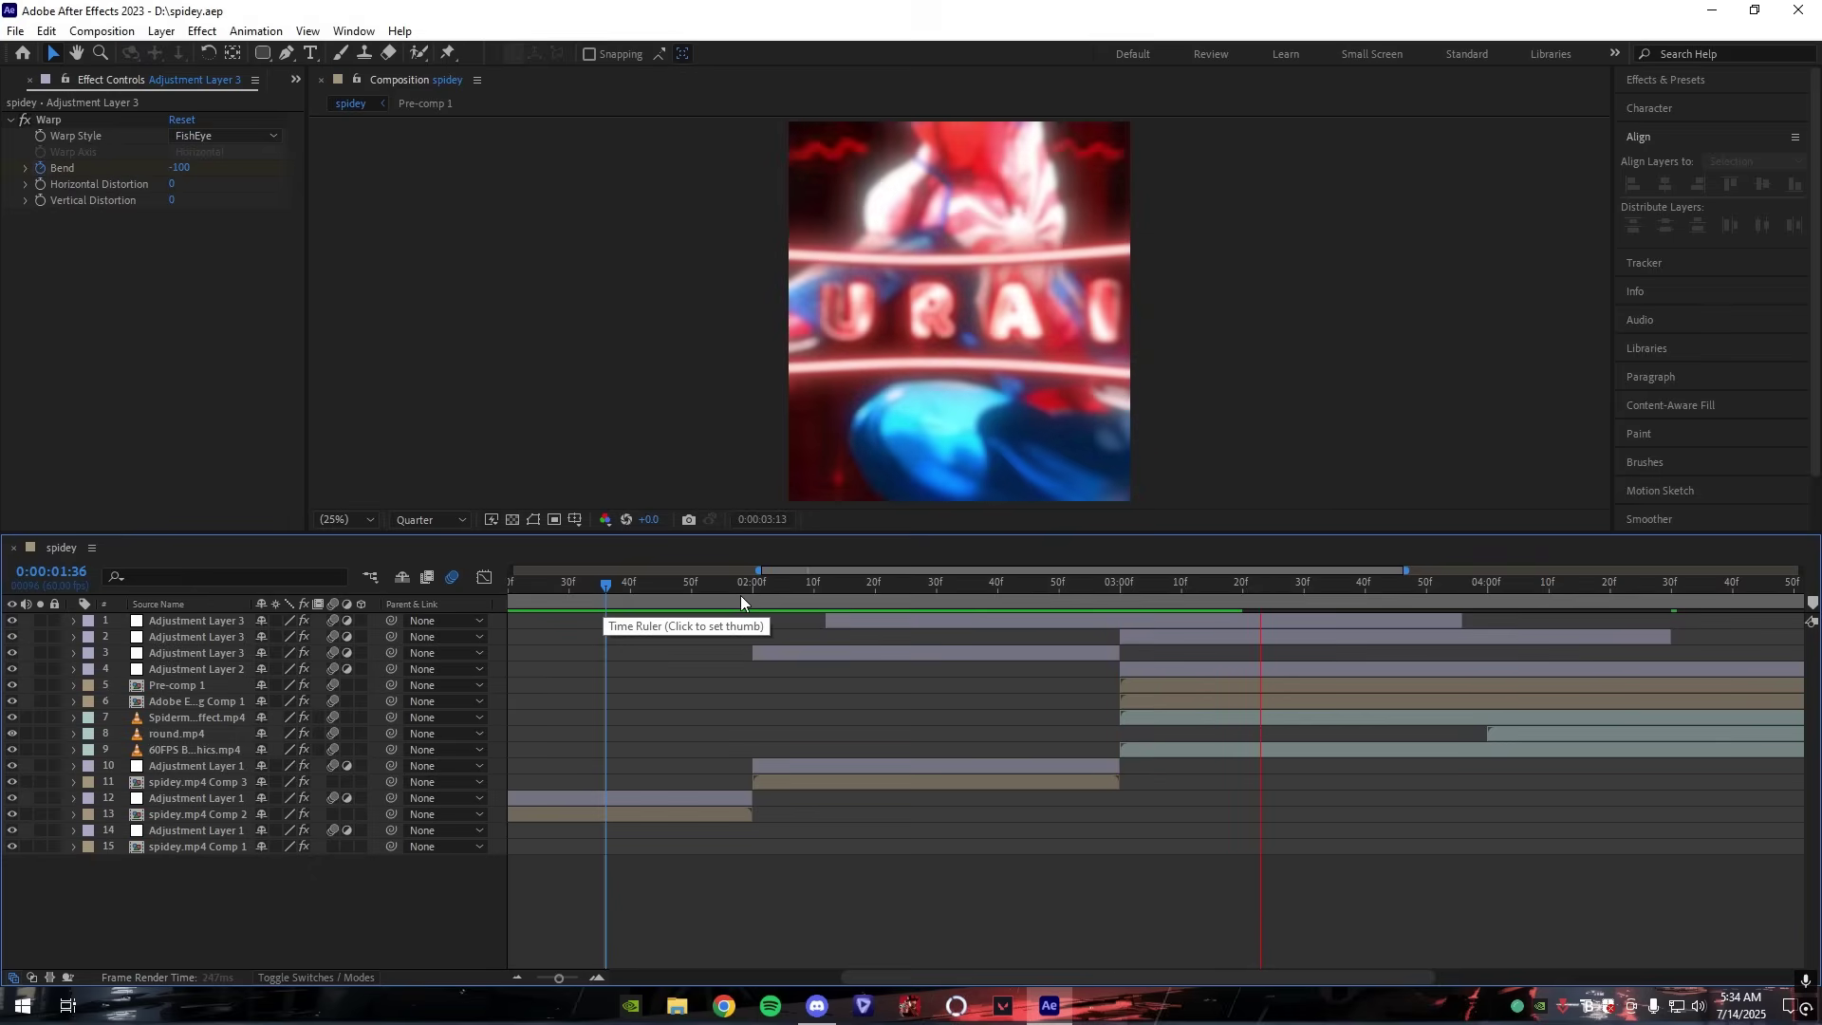
{"action": "key", "text": "space"}
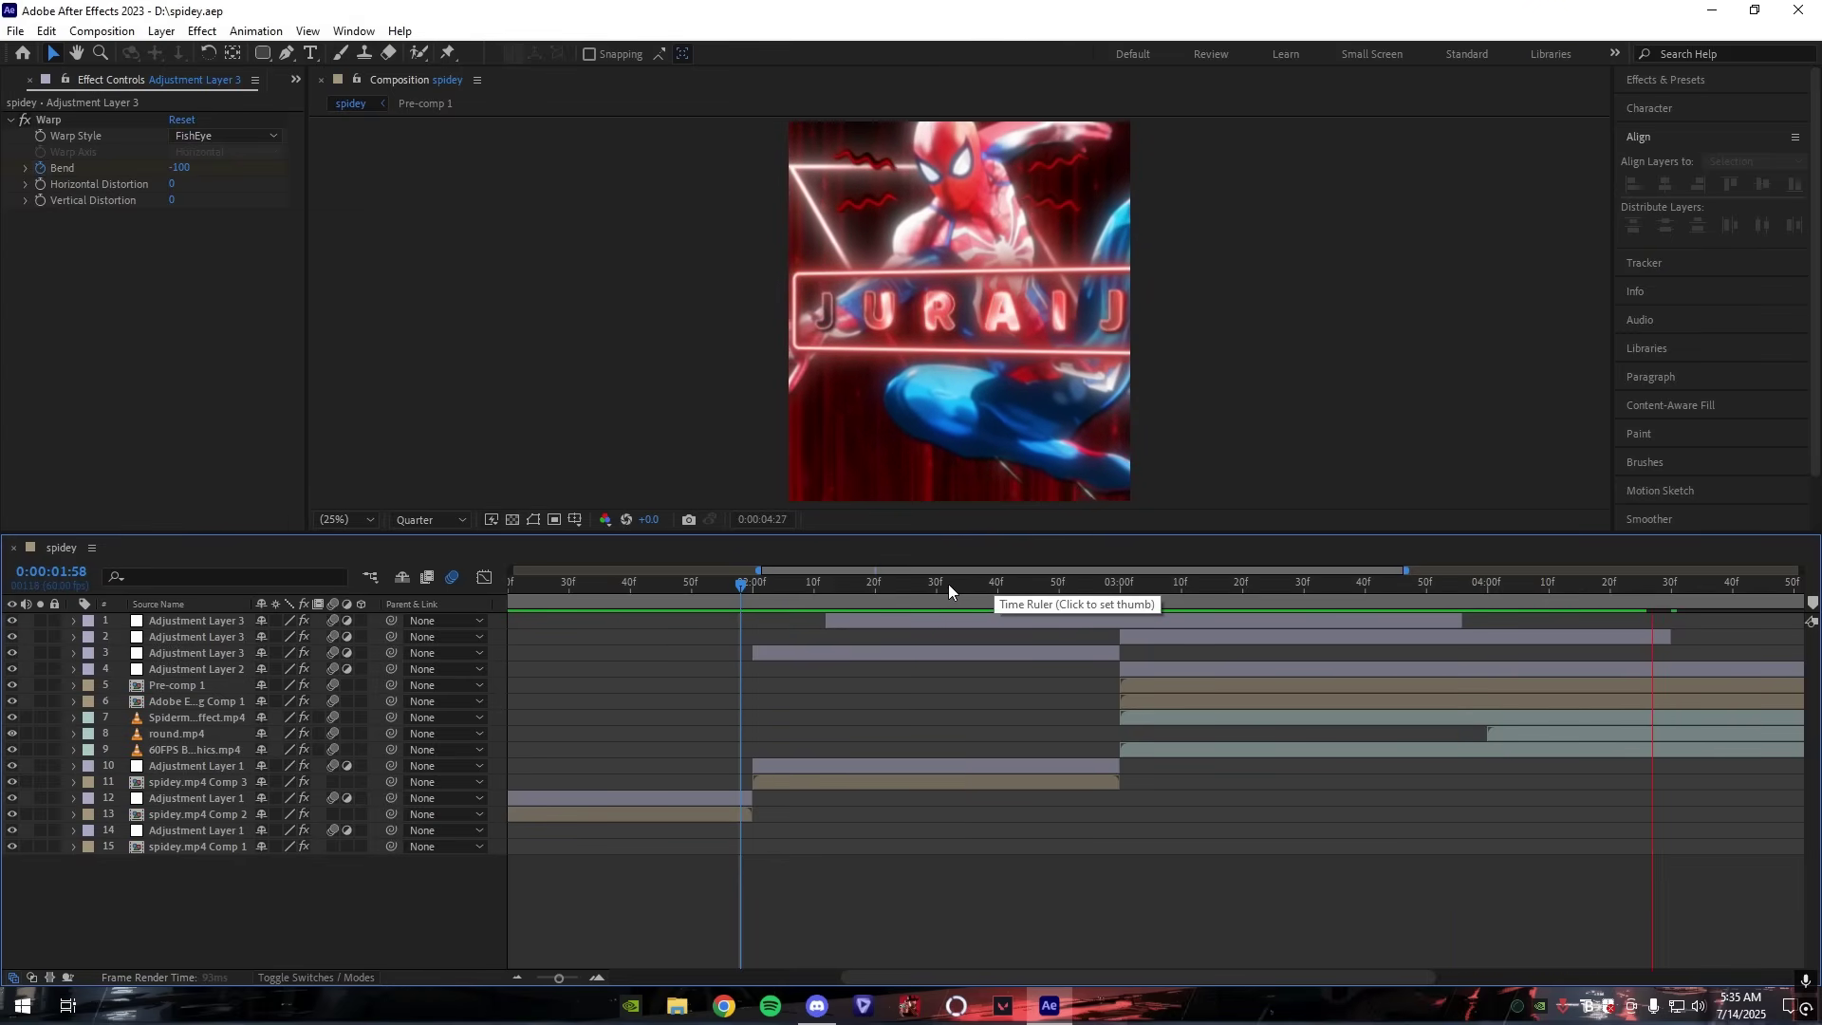
{"action": "left_click_drag", "start_coordinate": [833, 584], "coordinate": [765, 600]}
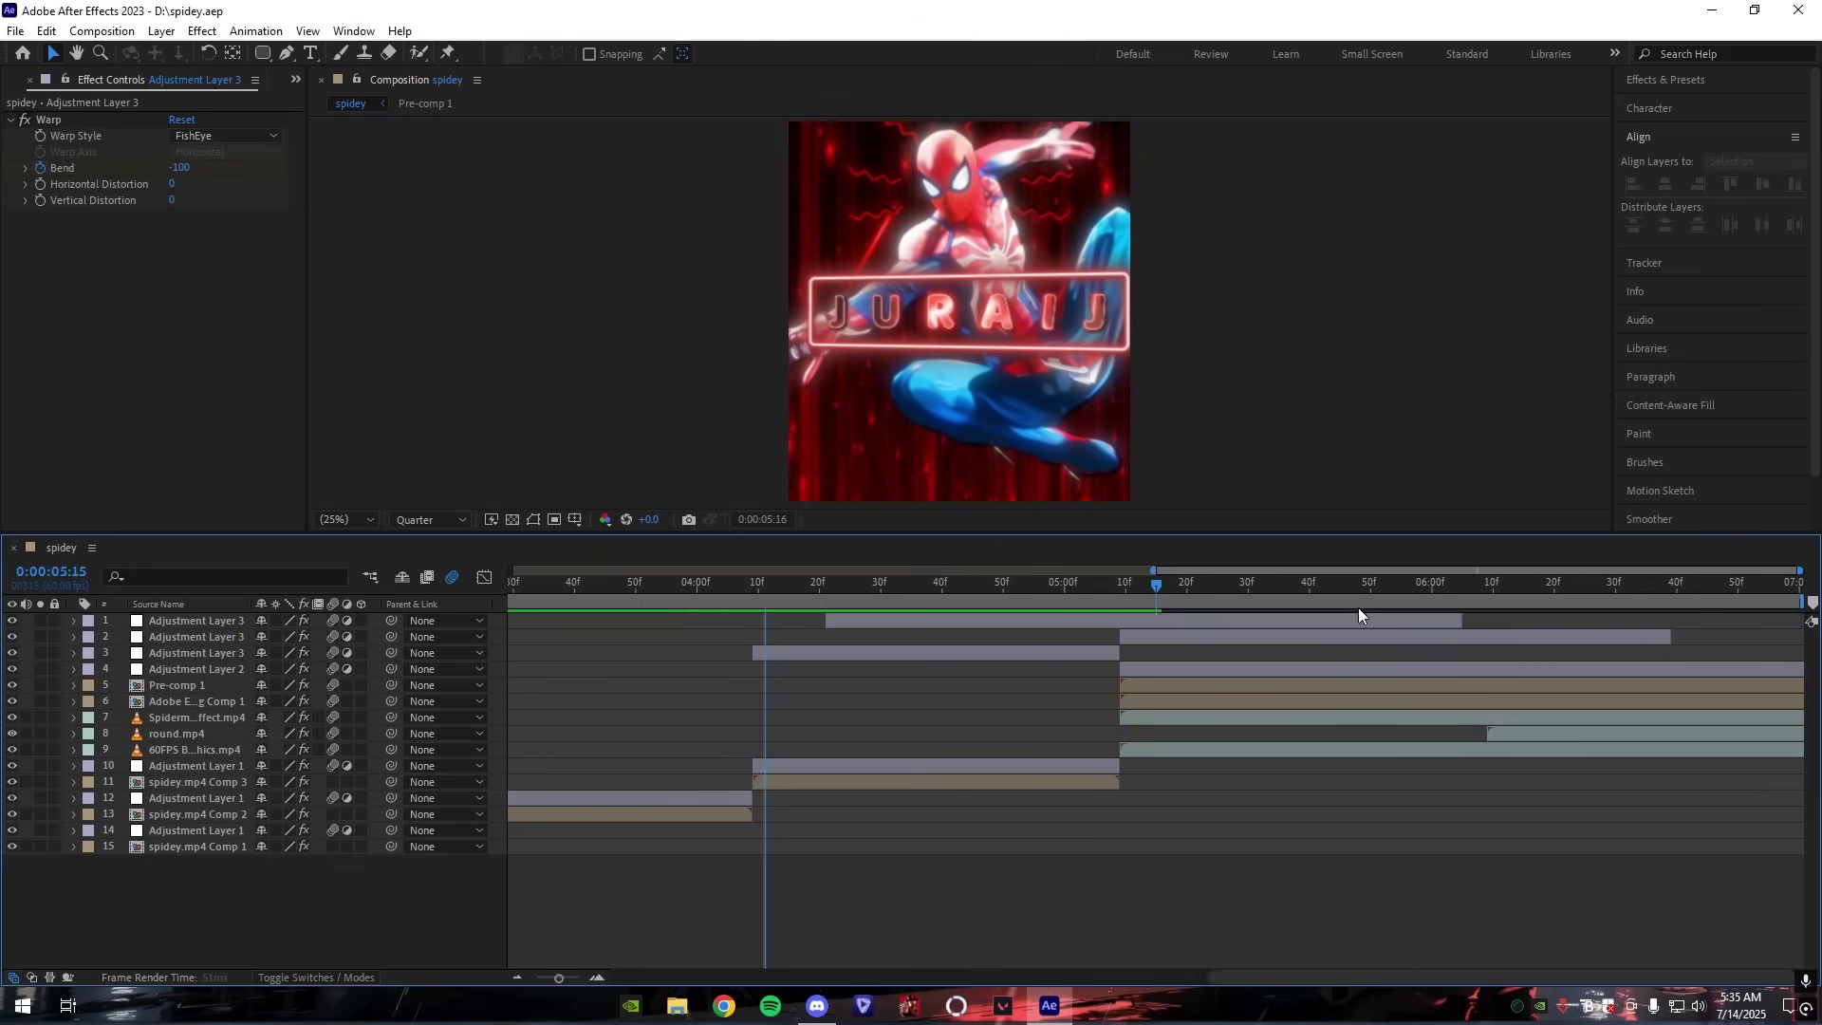
{"action": "key", "text": "space"}
Step: Create a black solid at the composition size of 1440 x 1600 px with the playhead at 0:00:05:50
{"action": "left_click_drag", "start_coordinate": [1450, 595], "coordinate": [1366, 624]}
{"action": "key", "text": "ctrl+y"}
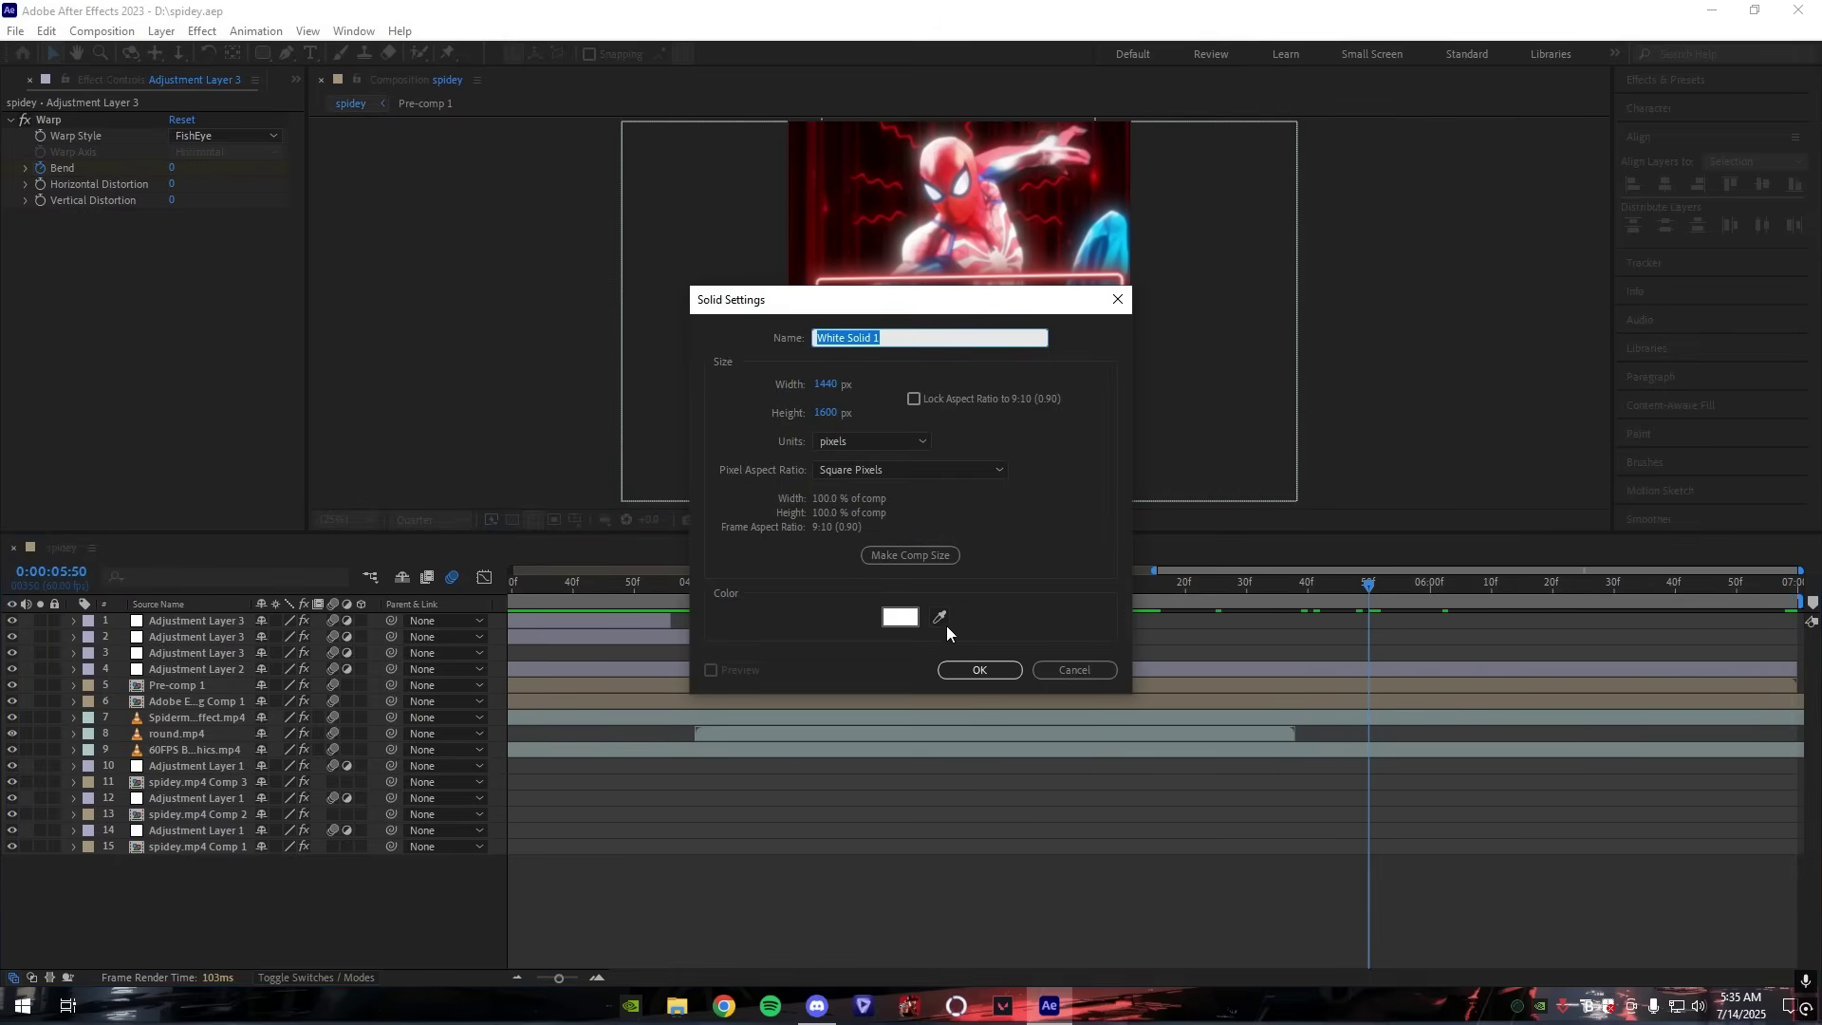
{"action": "left_click", "coordinate": [901, 617]}
{"action": "left_click_drag", "start_coordinate": [1262, 437], "coordinate": [1017, 587]}
{"action": "key", "text": "Return"}
{"action": "left_click", "coordinate": [980, 670]}
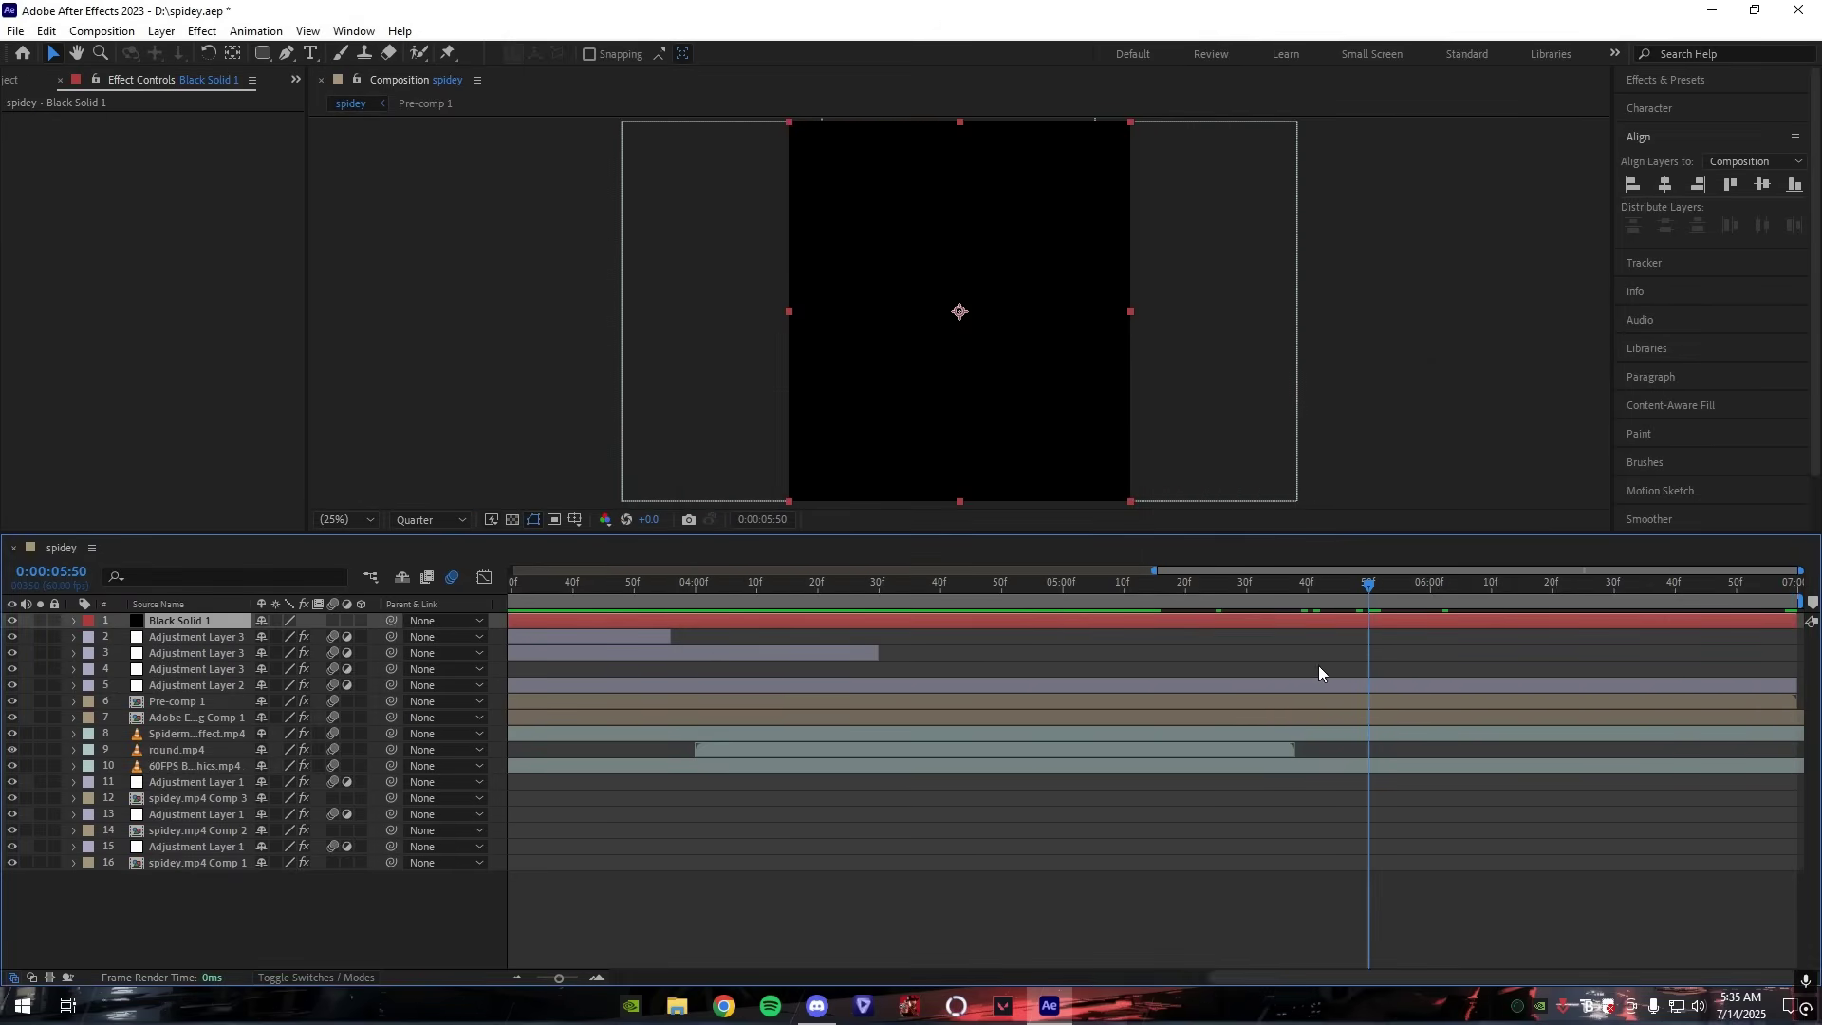
Step: Split the black solid at 0:00:05:50 and delete the part before that time
{"action": "key", "text": "ctrl+shift+d"}
{"action": "left_click", "coordinate": [1363, 634]}
{"action": "key", "text": "Delete"}
{"action": "left_click", "coordinate": [1385, 625]}
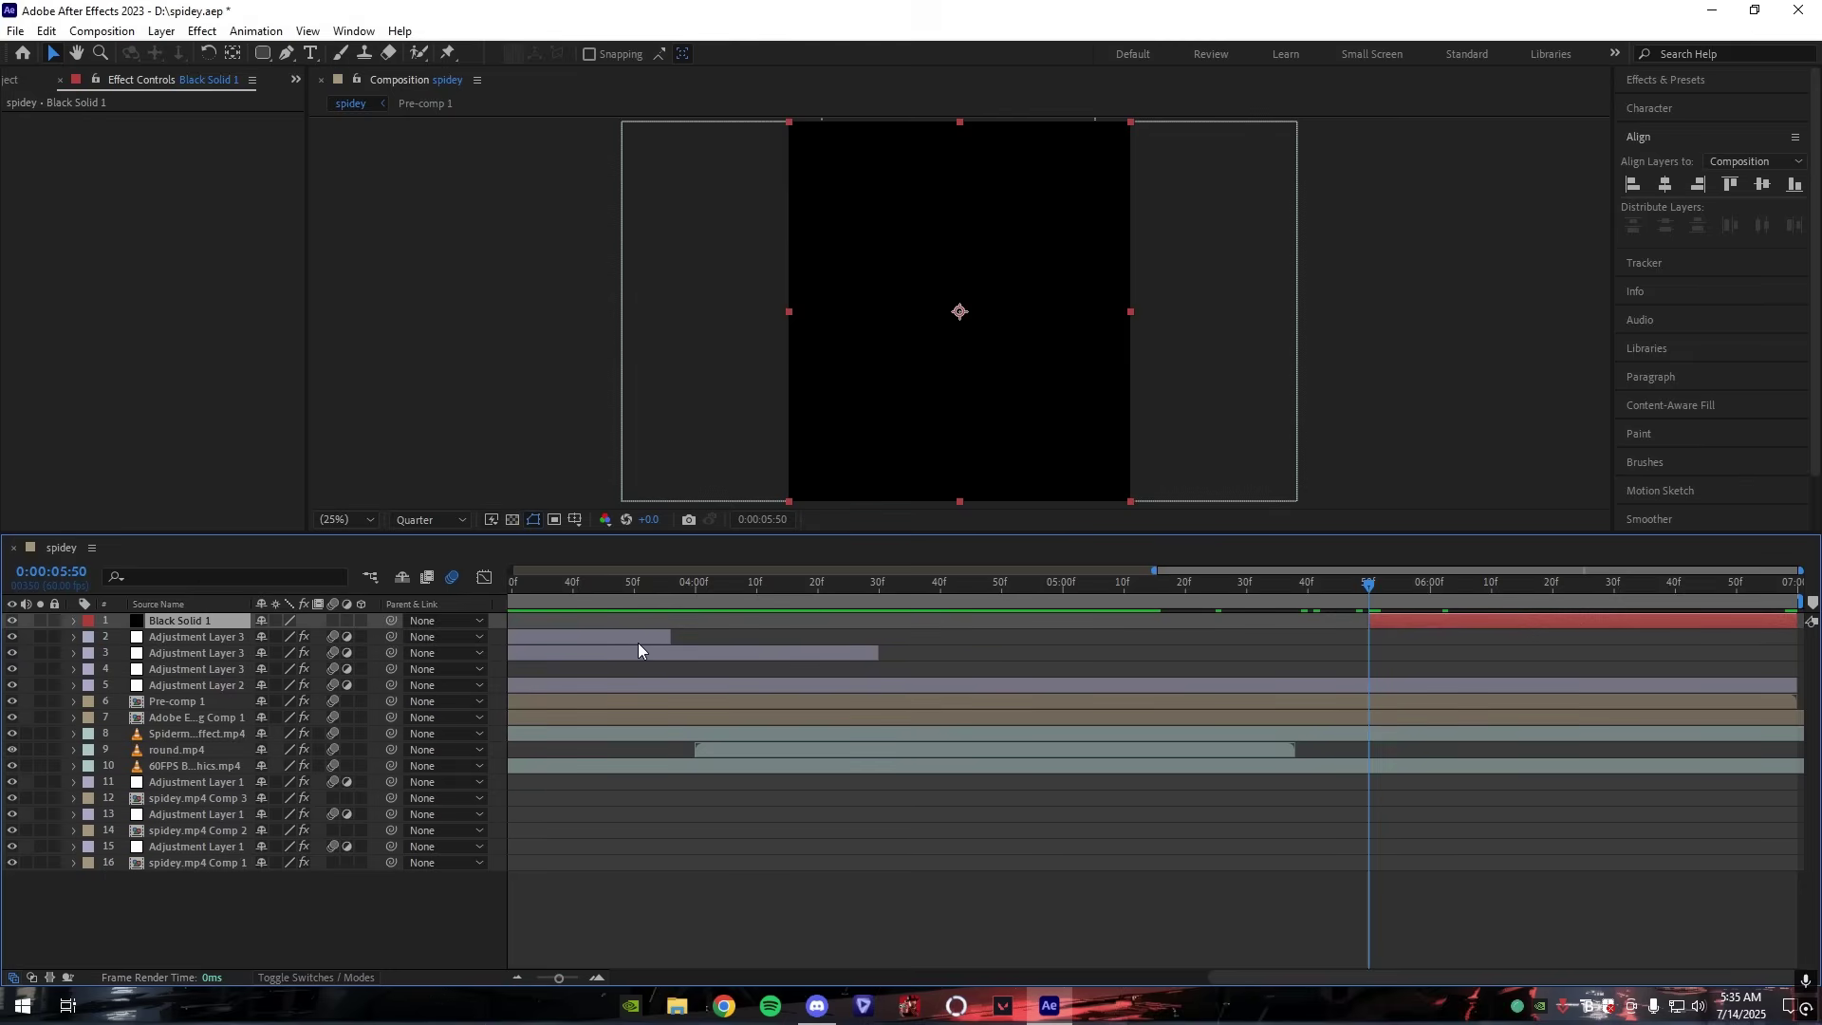
Step: Keyframe the black solid's Opacity at 0% at 0:00:05:50
{"action": "key", "text": "t"}
{"action": "key", "text": "alt+shift+t"}
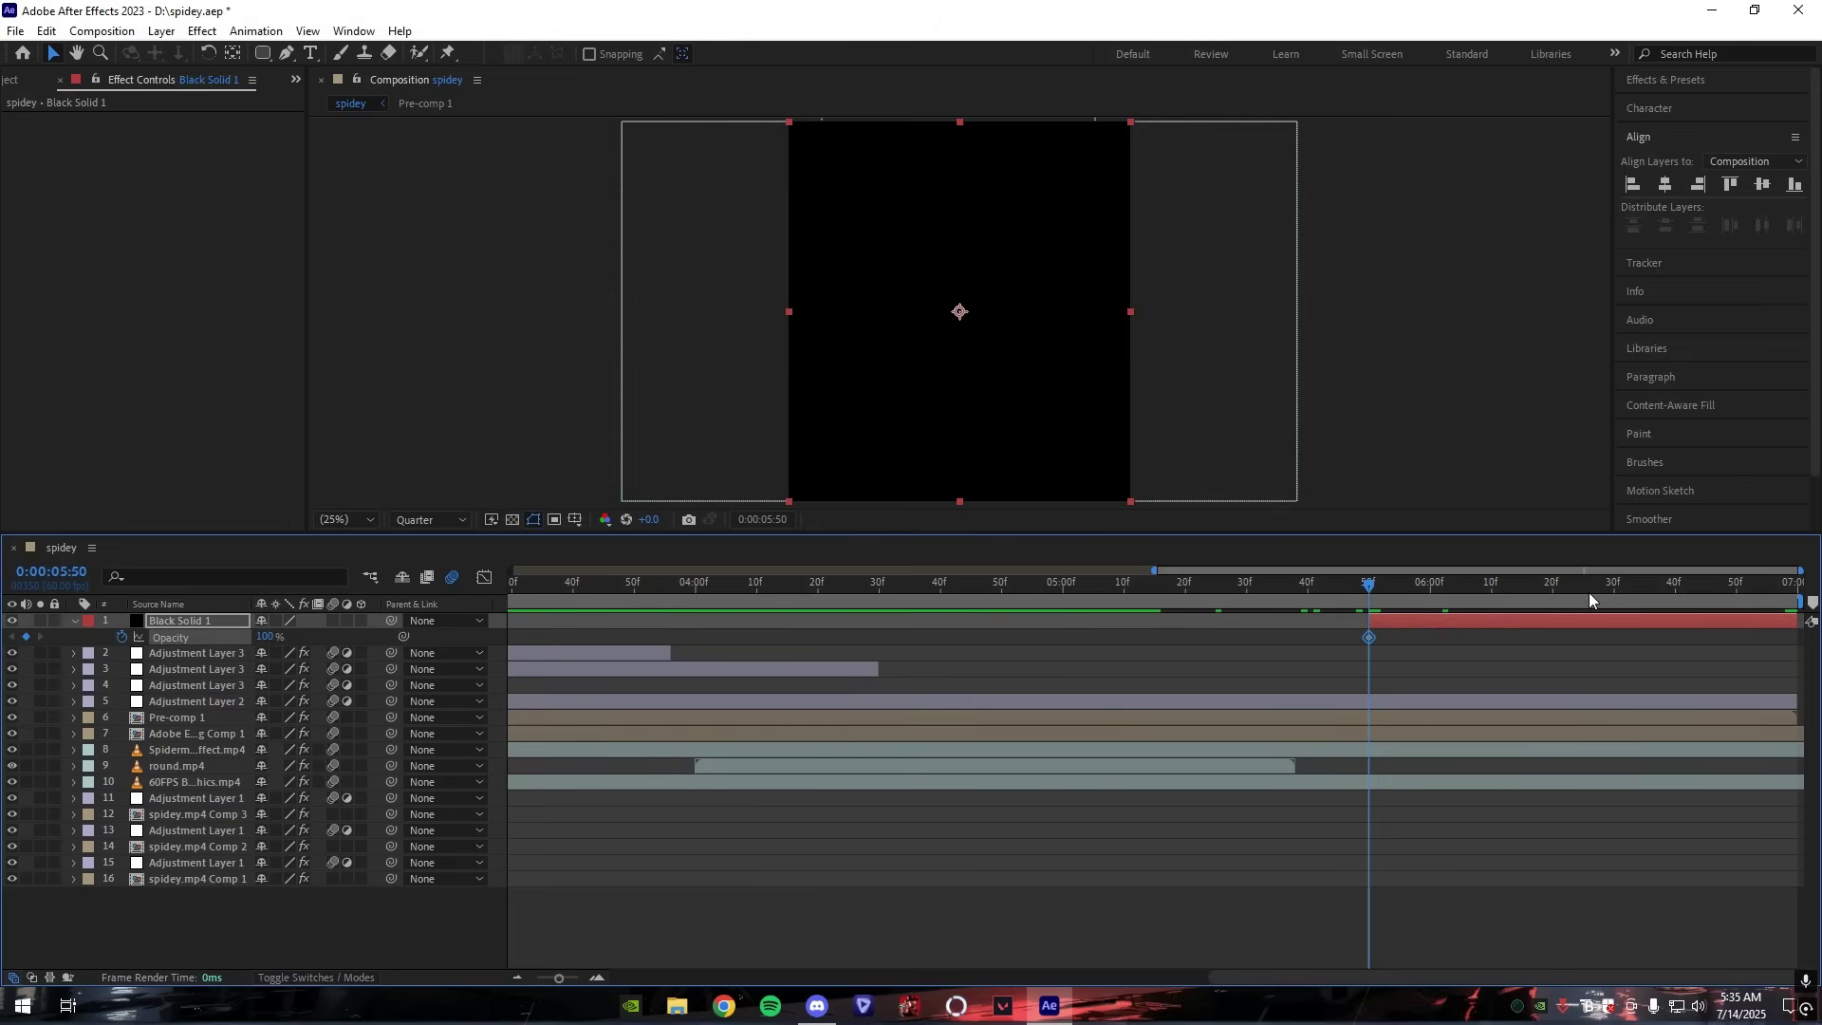
{"action": "left_click", "coordinate": [1792, 588]}
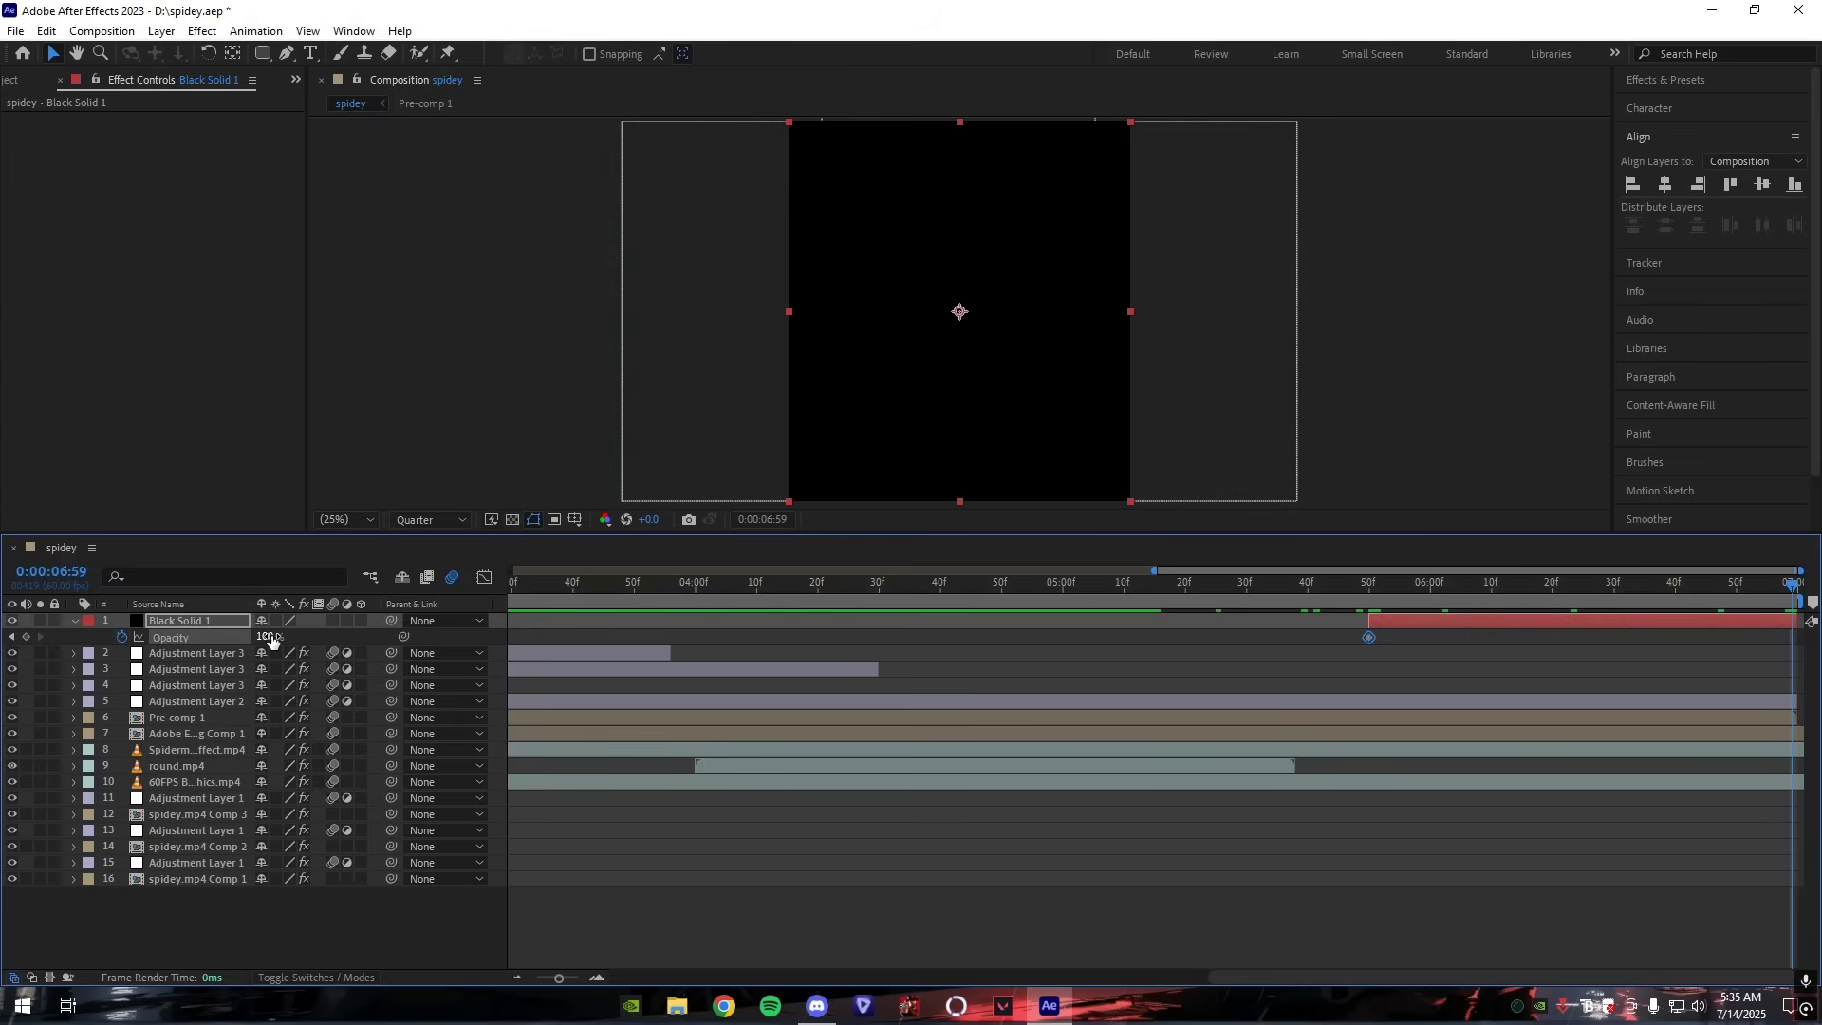
{"action": "key", "text": "j"}
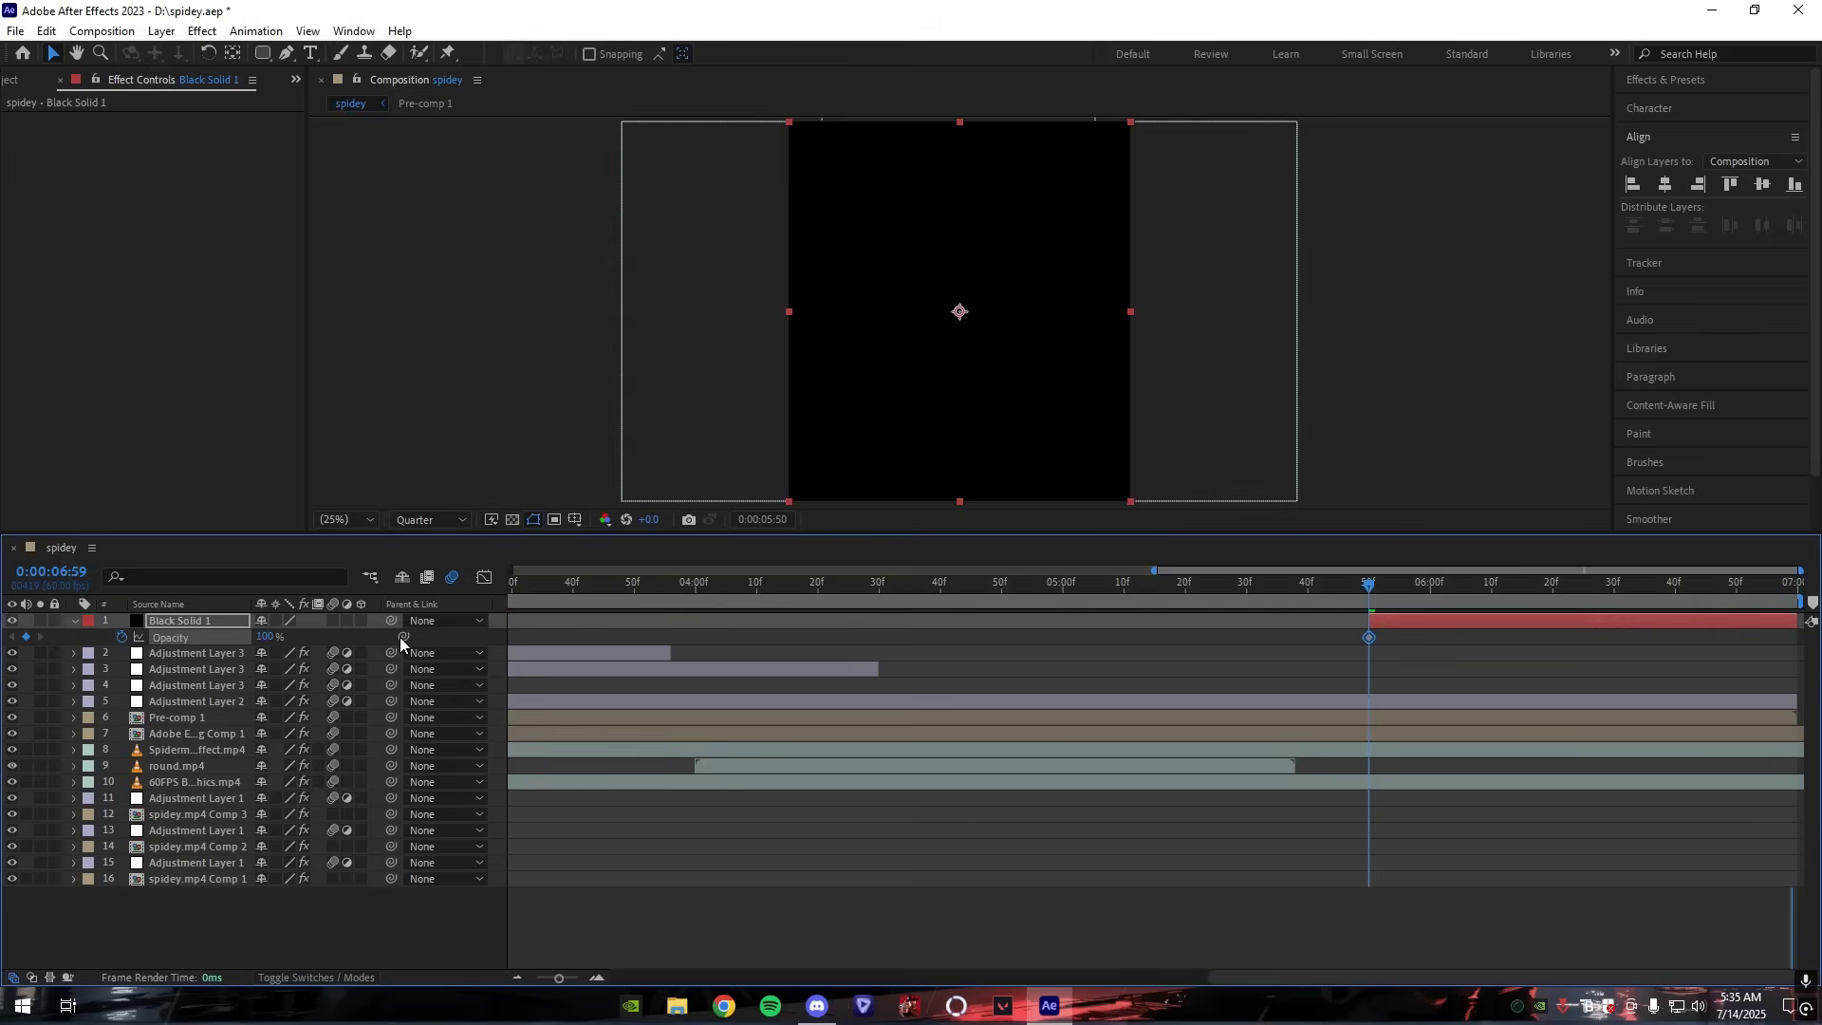
{"action": "left_click_drag", "start_coordinate": [276, 636], "coordinate": [17, 662]}
{"action": "left_click_drag", "start_coordinate": [269, 637], "coordinate": [57, 653]}
Step: Keyframe the black solid's Opacity at 100% at 0:00:06:59 and play back the edit
{"action": "left_click_drag", "start_coordinate": [1592, 588], "coordinate": [1794, 589]}
{"action": "left_click", "coordinate": [254, 642]}
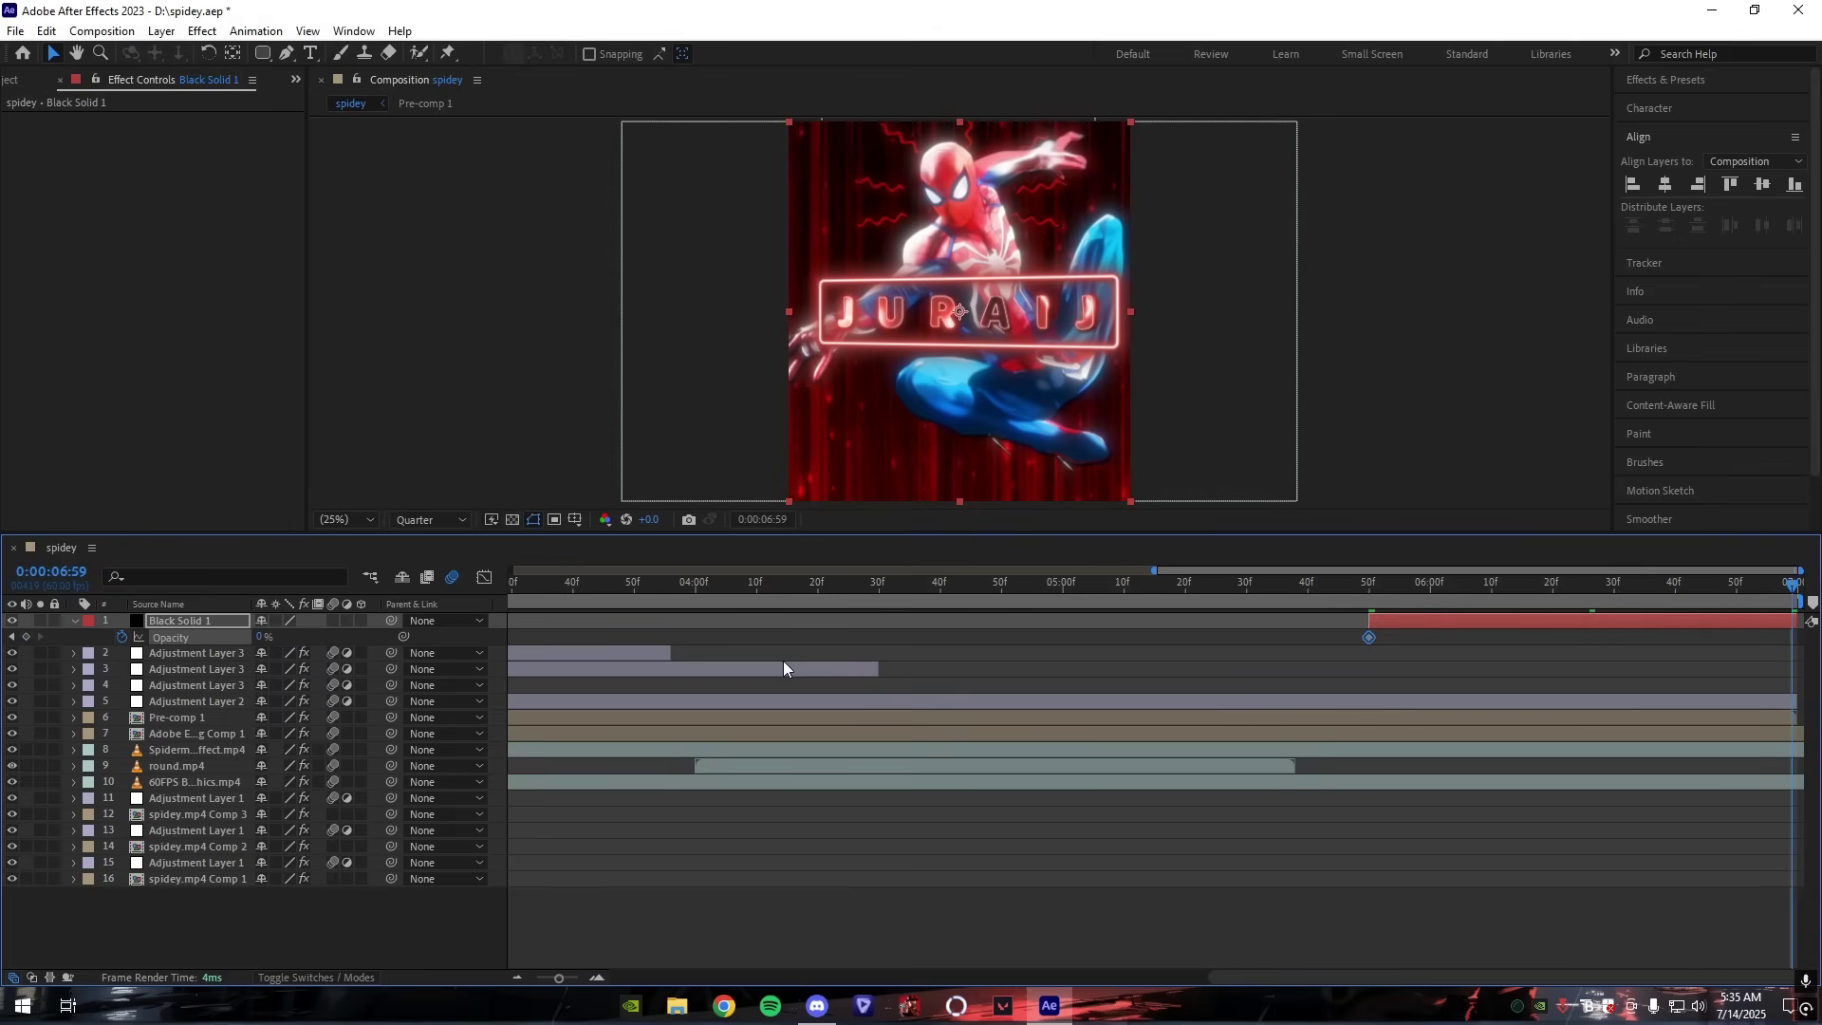
{"action": "left_click", "coordinate": [1247, 668]}
{"action": "left_click_drag", "start_coordinate": [259, 640], "coordinate": [1127, 613]}
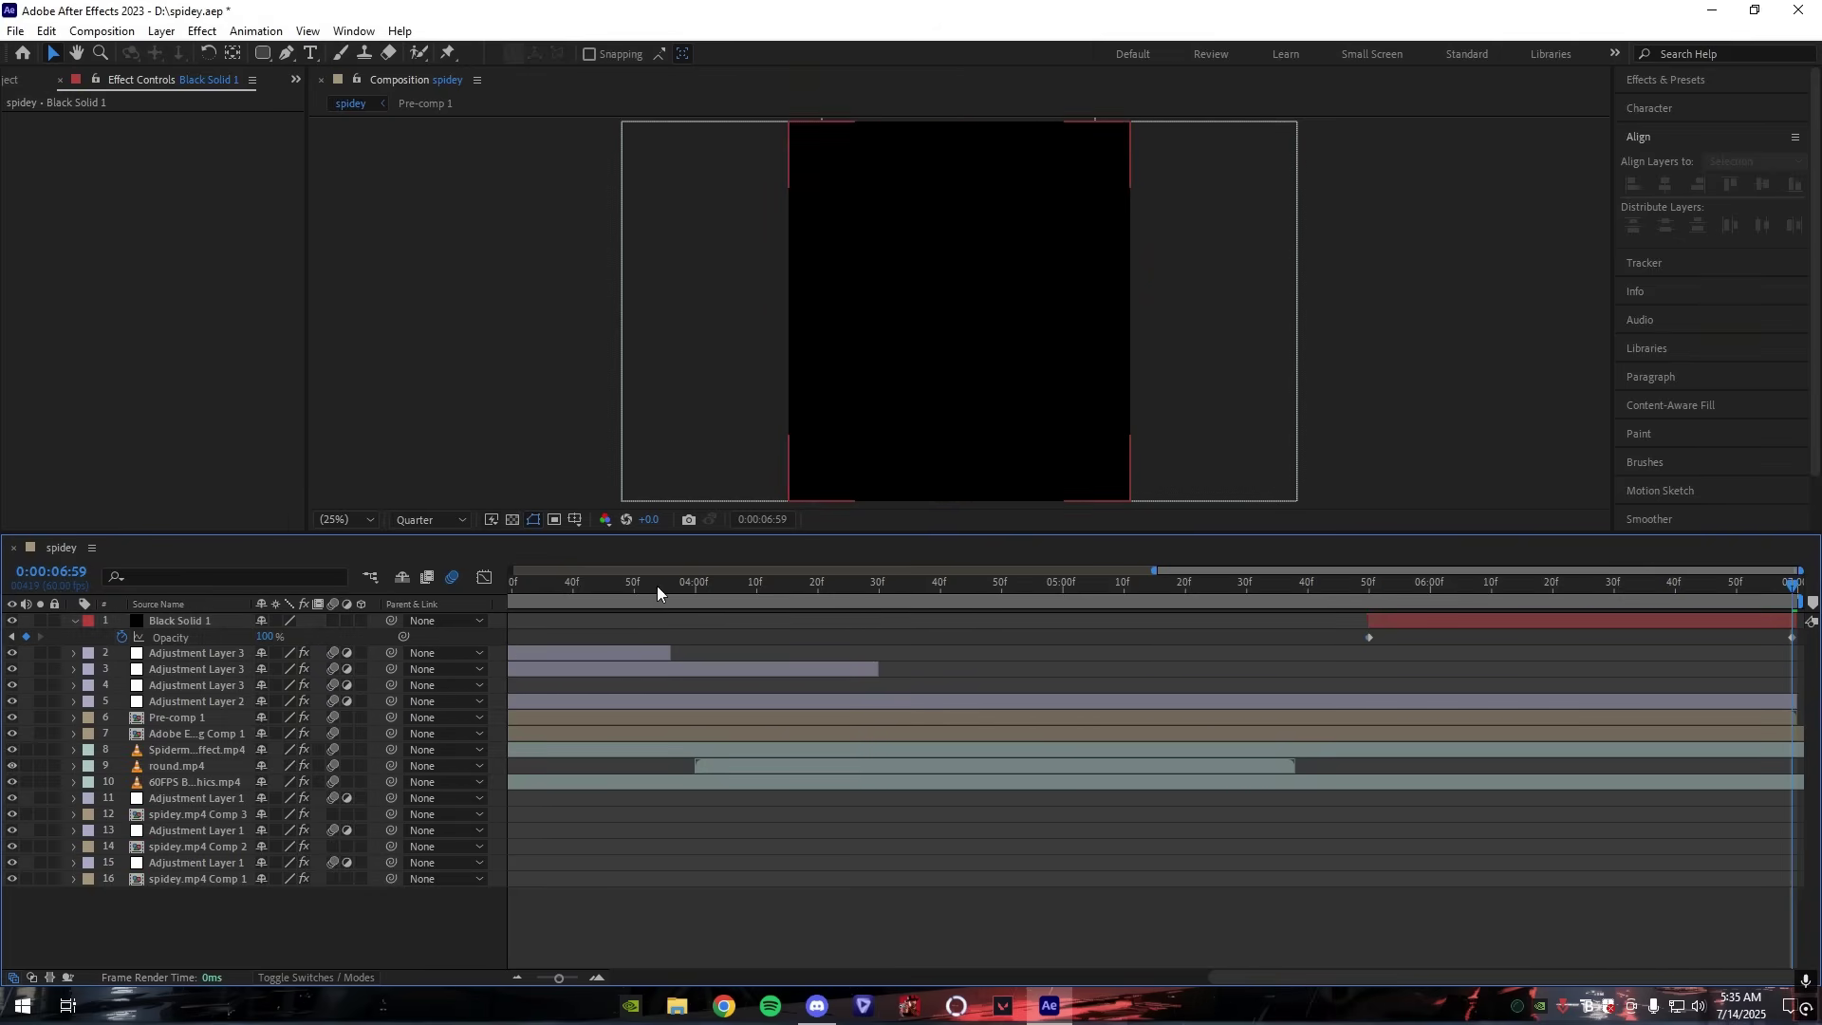
{"action": "left_click", "coordinate": [597, 585]}
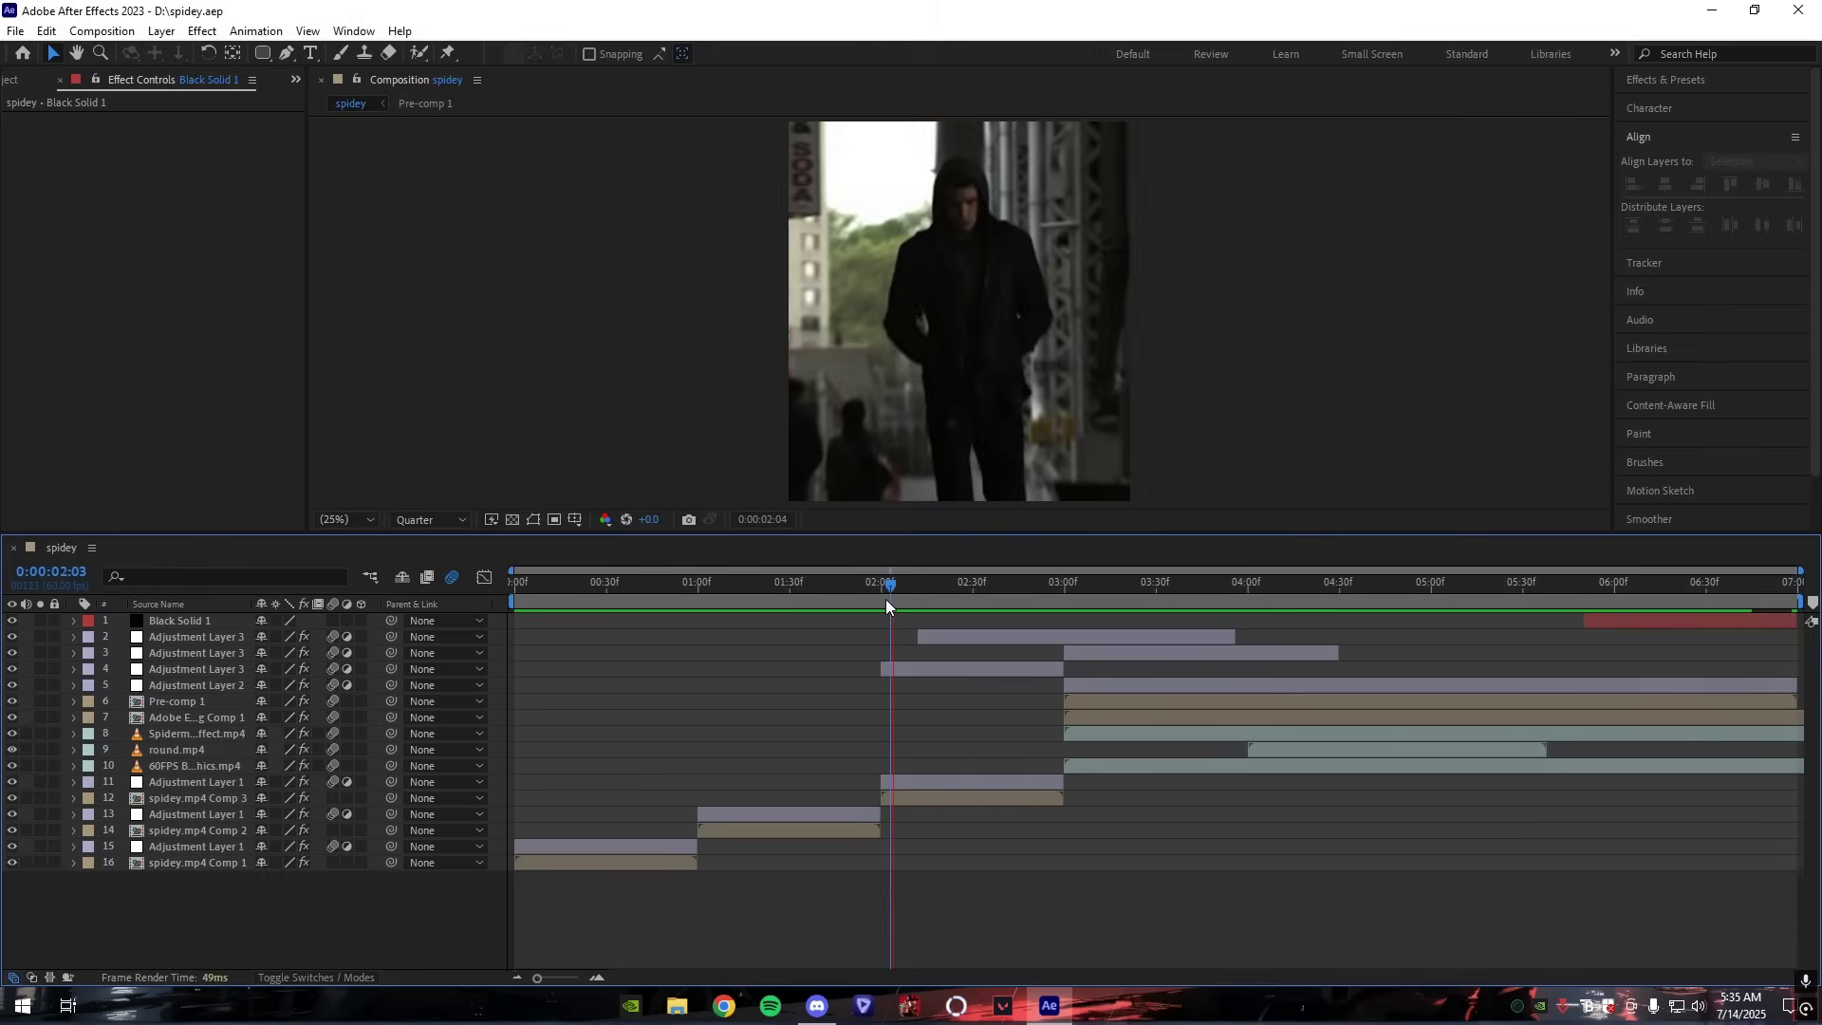
{"action": "key", "text": "space"}
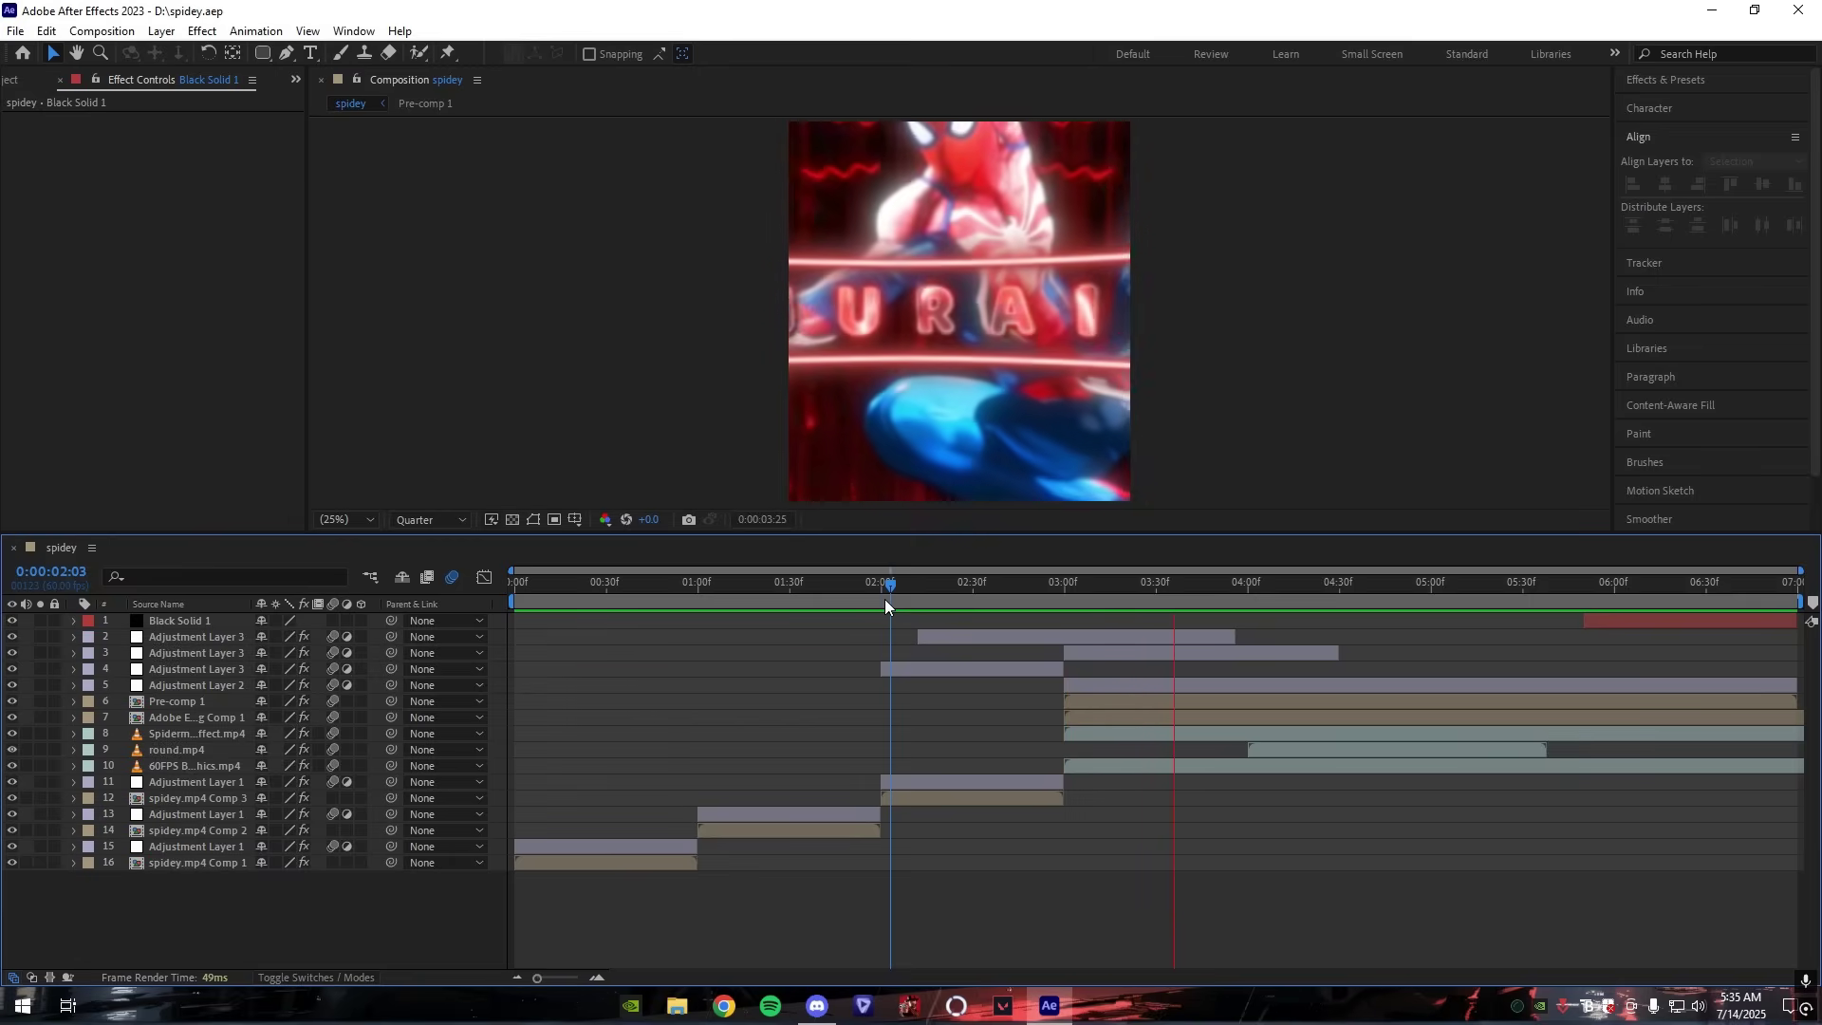